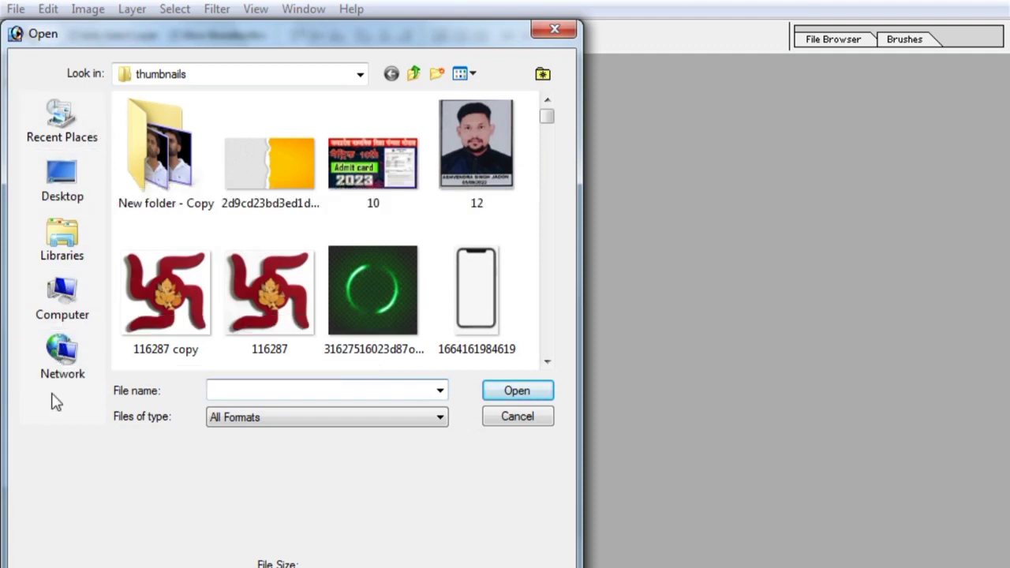
# Open the image deepika 2 from the thumbnails folder
pyautogui.moveTo(547, 119); pyautogui.dragTo(546, 178)
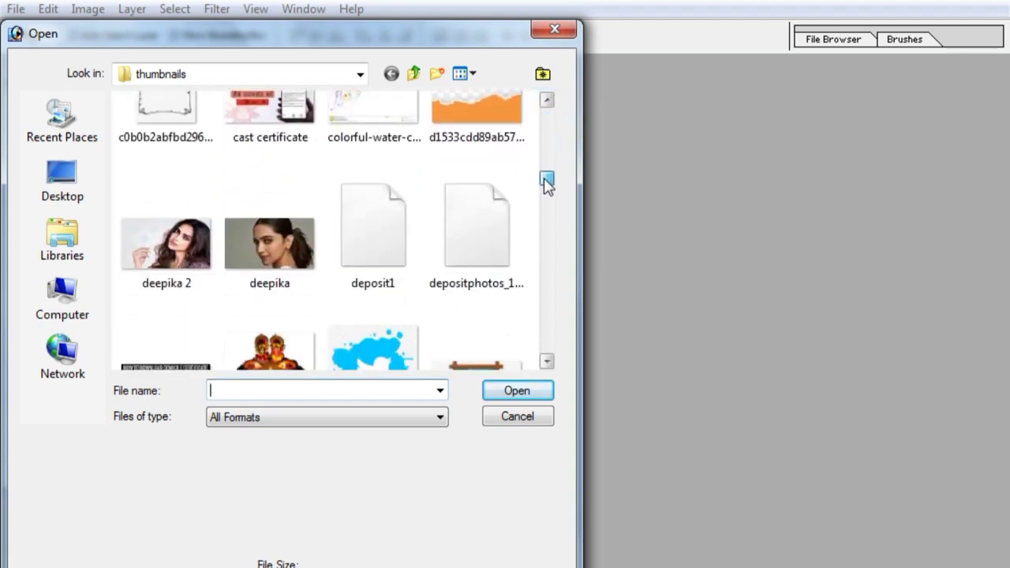
pyautogui.click(178, 249)
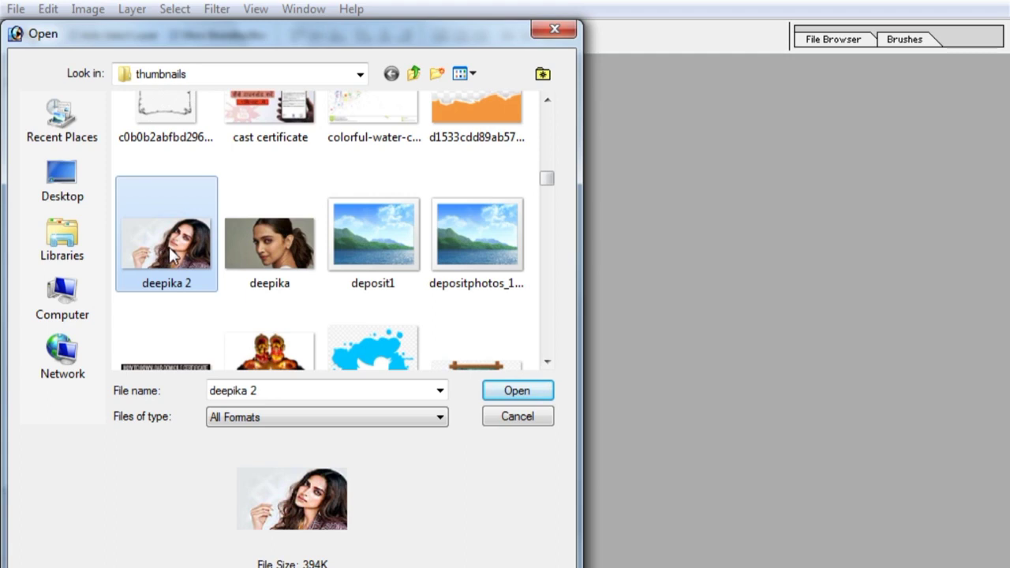
pyautogui.click(517, 391)
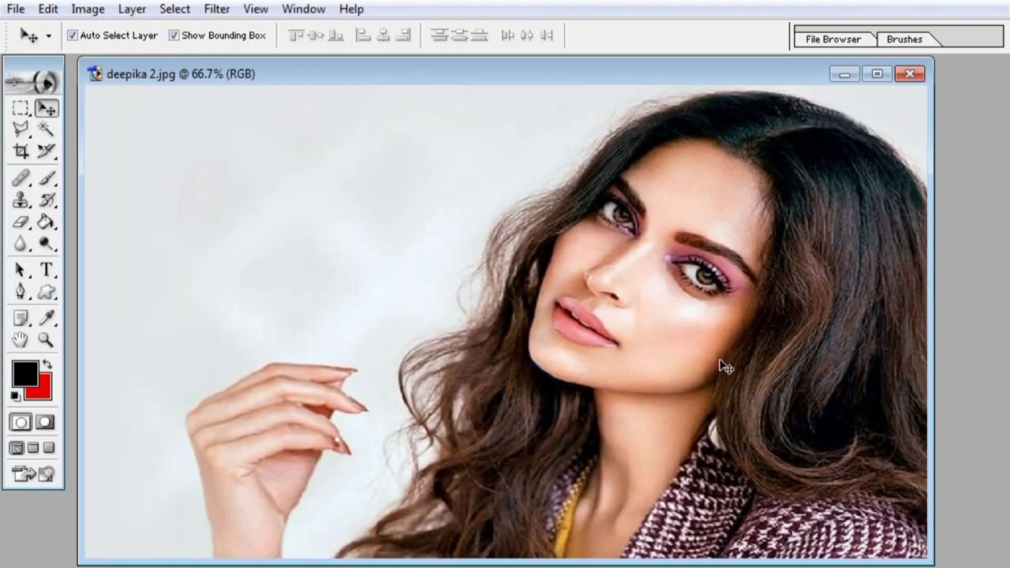
# Start the Extract filter on the portrait and set the Edge Highlighter brush size to 79
pyautogui.click(216, 10)
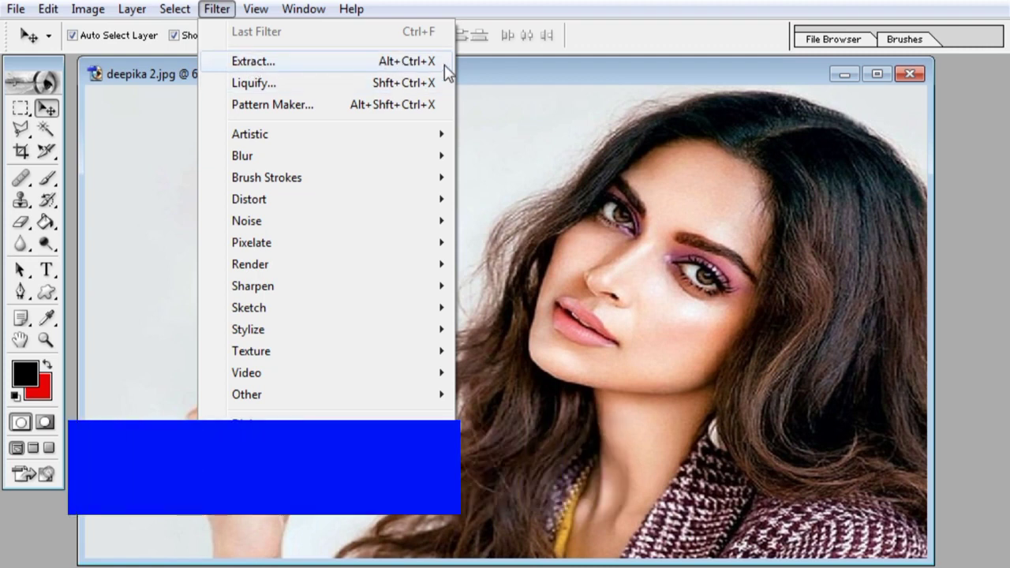
pyautogui.click(323, 70)
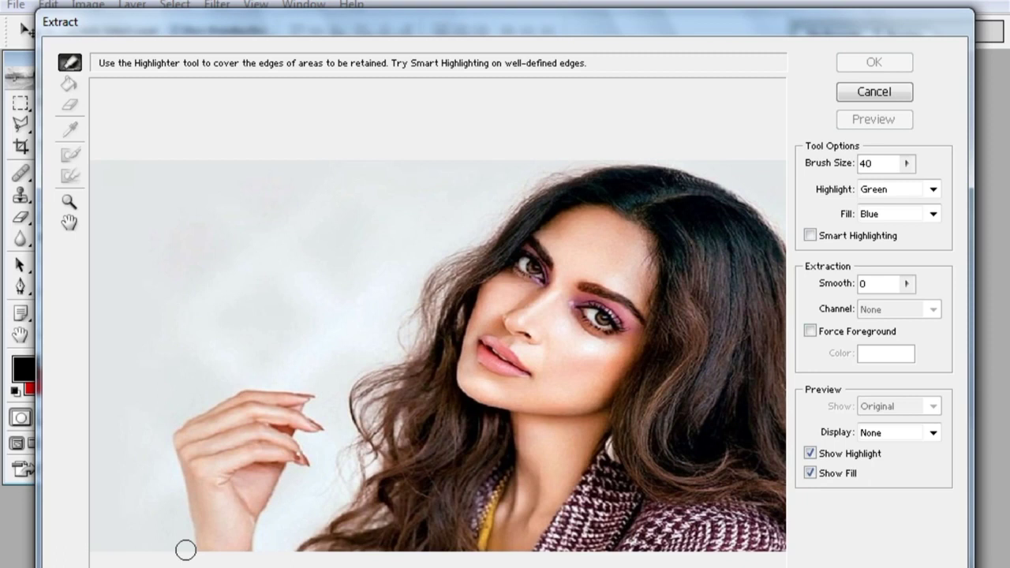
pyautogui.press(']')
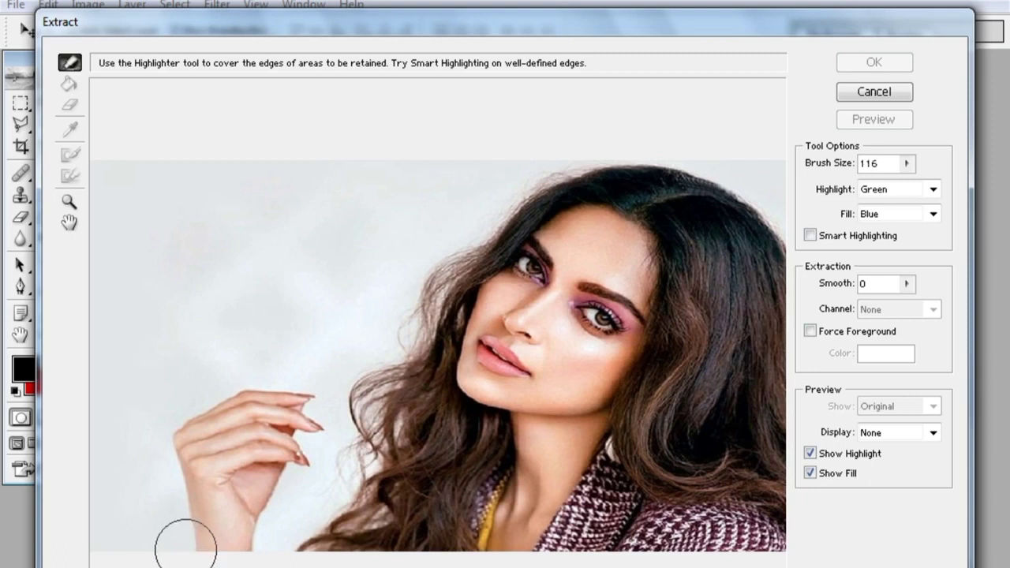
pyautogui.press(']')
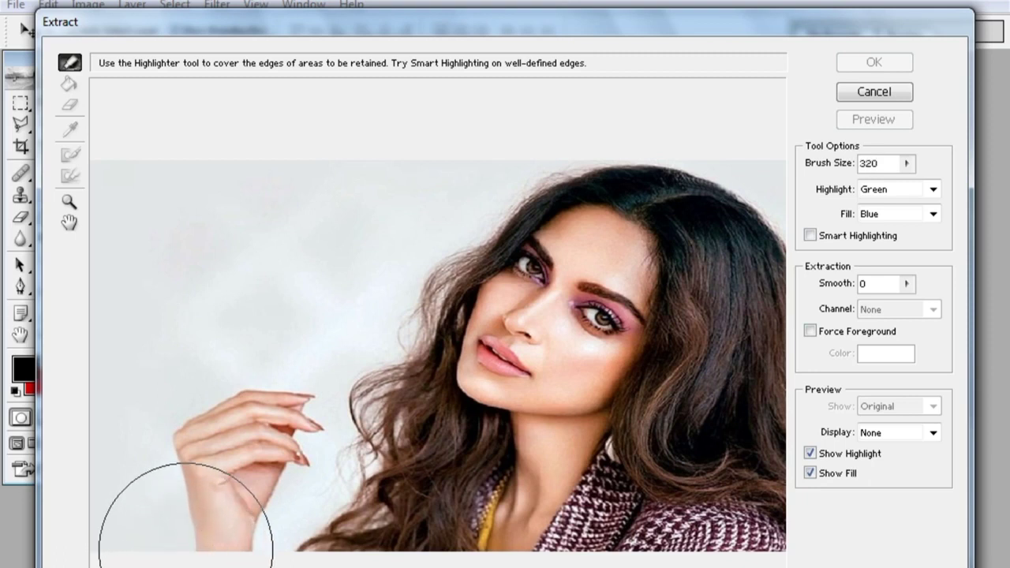
pyautogui.press('[')
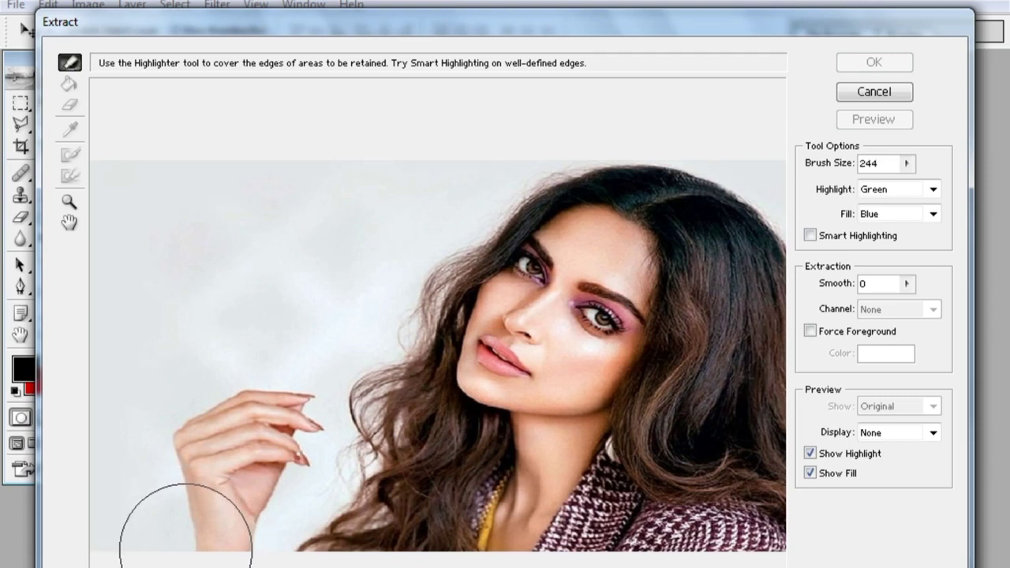
pyautogui.press('[')
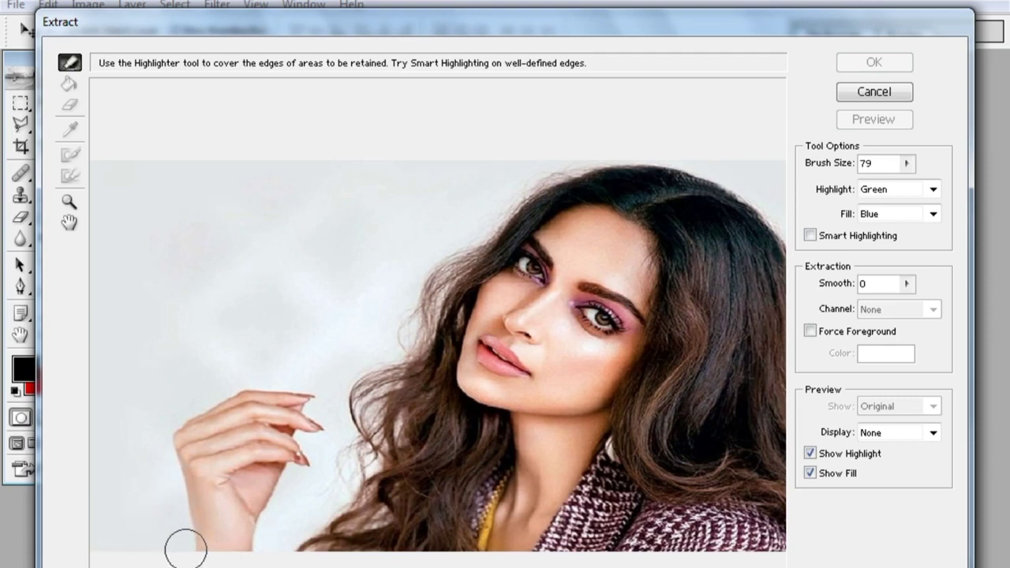
# Highlight the edge around the woman's hand, hair and head, and reduce the brush size to 39
pyautogui.click(185, 548)
pyautogui.moveTo(186, 548)
pyautogui.mouseDown()
pyautogui.moveTo(161, 451)
pyautogui.moveTo(169, 414)
pyautogui.moveTo(243, 381)
pyautogui.moveTo(324, 374)
pyautogui.moveTo(334, 388)
pyautogui.moveTo(319, 405)
pyautogui.moveTo(331, 433)
pyautogui.moveTo(294, 434)
pyautogui.moveTo(310, 469)
pyautogui.moveTo(287, 474)
pyautogui.moveTo(260, 547)
pyautogui.moveTo(291, 545)
pyautogui.moveTo(368, 465)
pyautogui.moveTo(354, 404)
pyautogui.moveTo(410, 334)
pyautogui.moveTo(410, 289)
pyautogui.moveTo(516, 197)
pyautogui.moveTo(573, 167)
pyautogui.moveTo(652, 147)
pyautogui.moveTo(654, 158)
pyautogui.moveTo(708, 162)
pyautogui.moveTo(681, 169)
pyautogui.moveTo(734, 185)
pyautogui.moveTo(778, 226)
pyautogui.mouseUp()
pyautogui.press('[')
pyautogui.press('[')
pyautogui.press('[')
pyautogui.press('[')
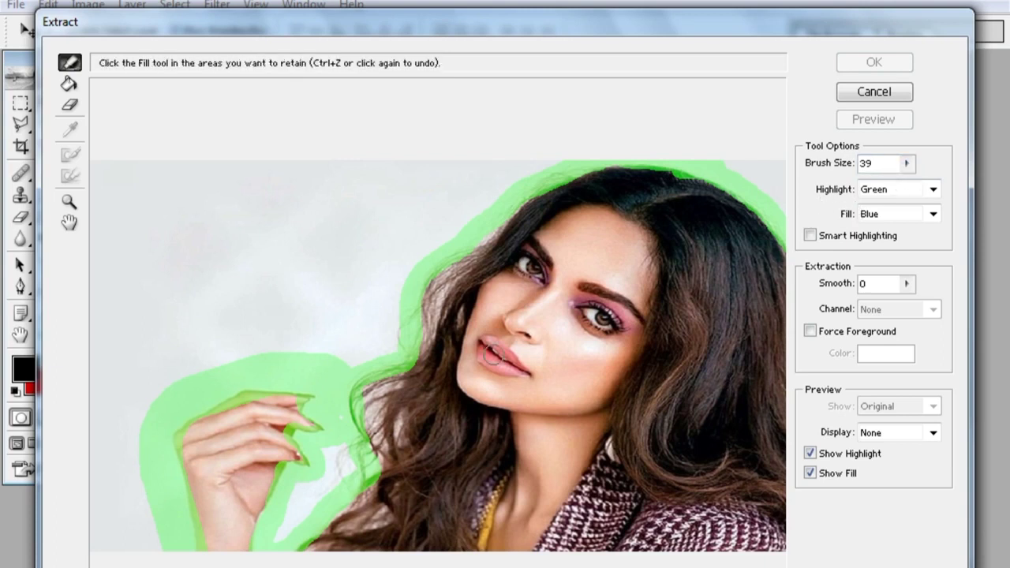
# Set the Extract highlight color to Green and keep the fill color at Blue
pyautogui.click(932, 190)
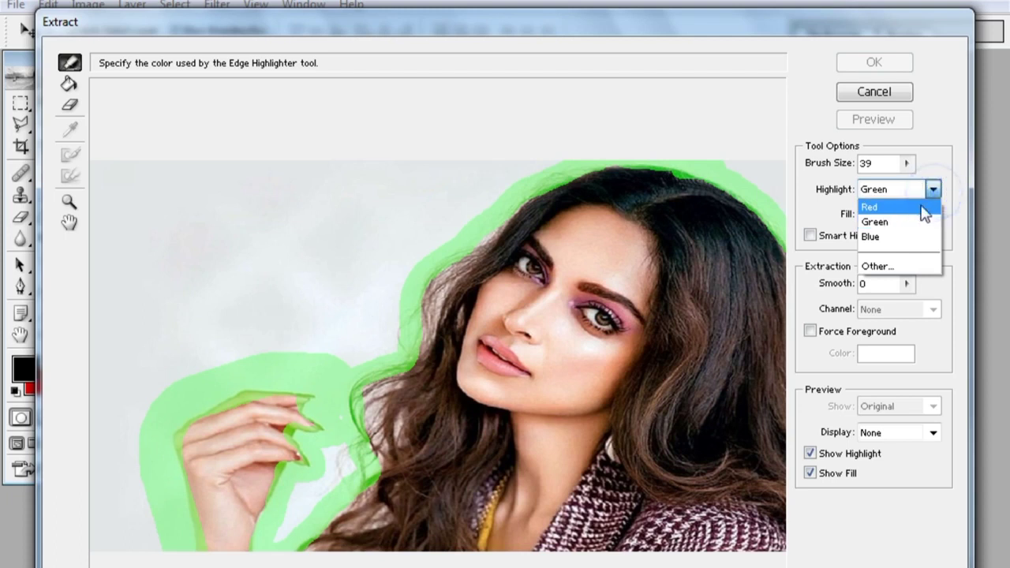
pyautogui.click(877, 222)
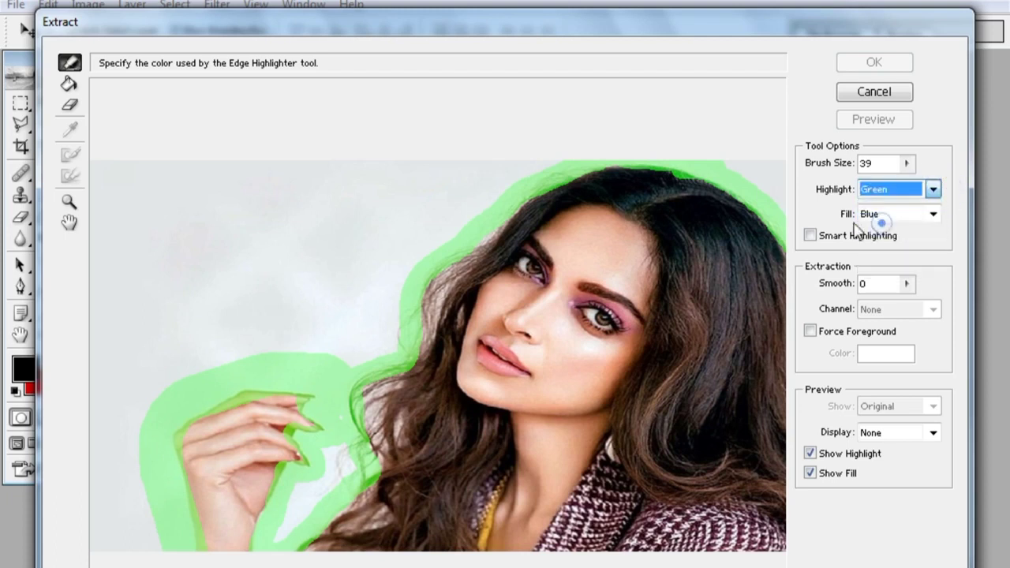
pyautogui.click(932, 213)
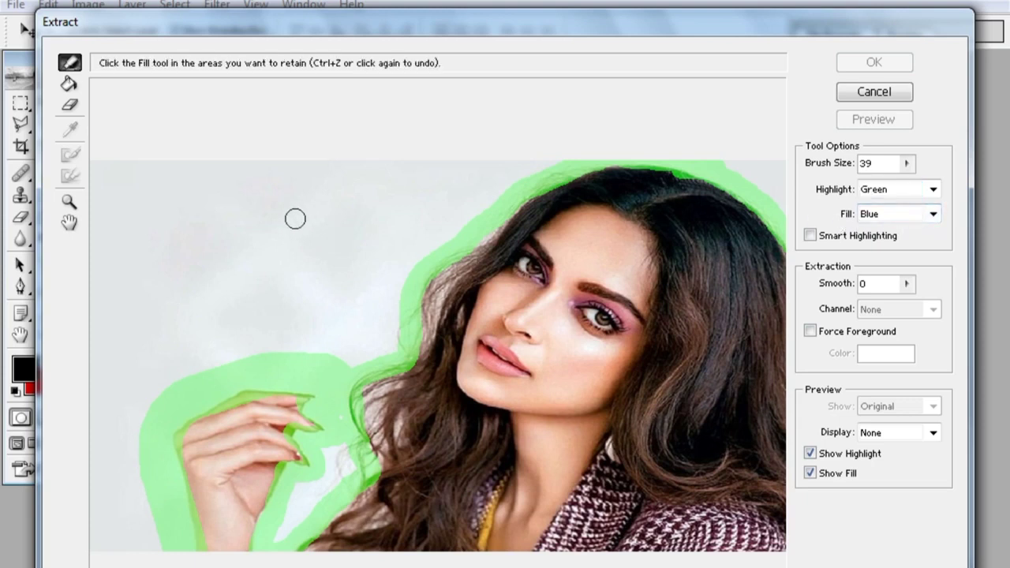
# Fill the woman's head and body and the raised hand as areas to retain, and preview the extraction
pyautogui.click(69, 89)
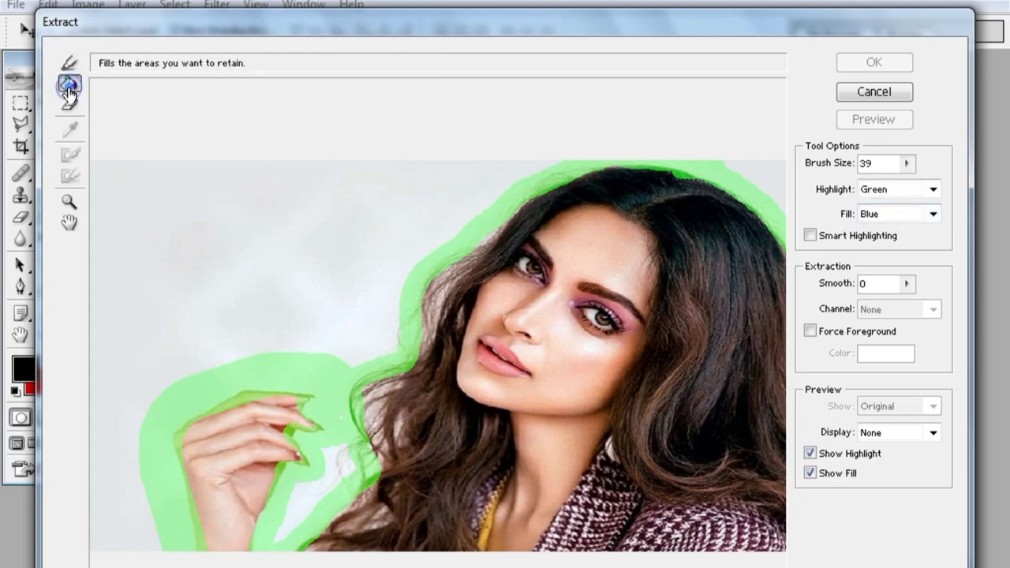
pyautogui.click(539, 366)
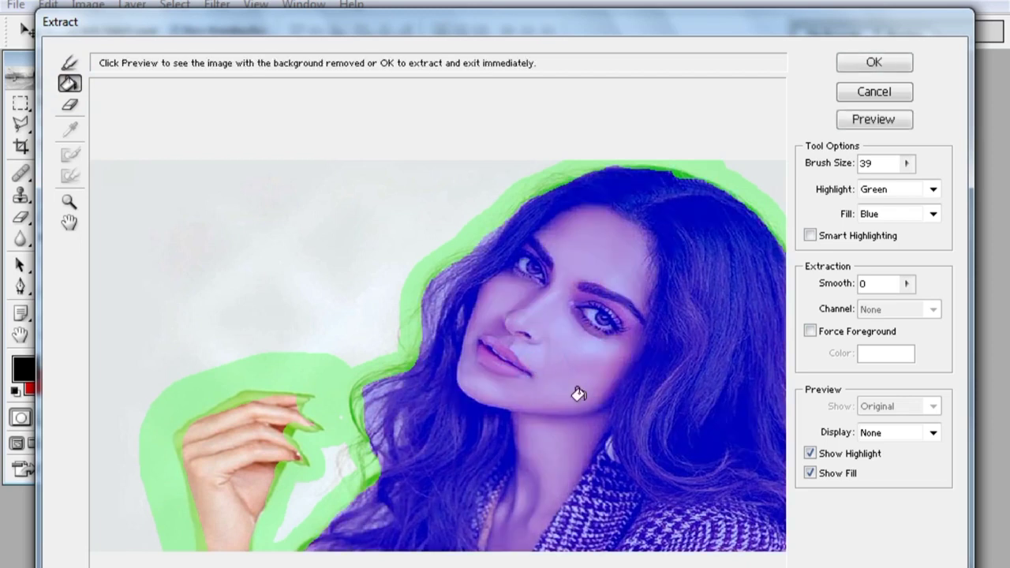
pyautogui.click(228, 473)
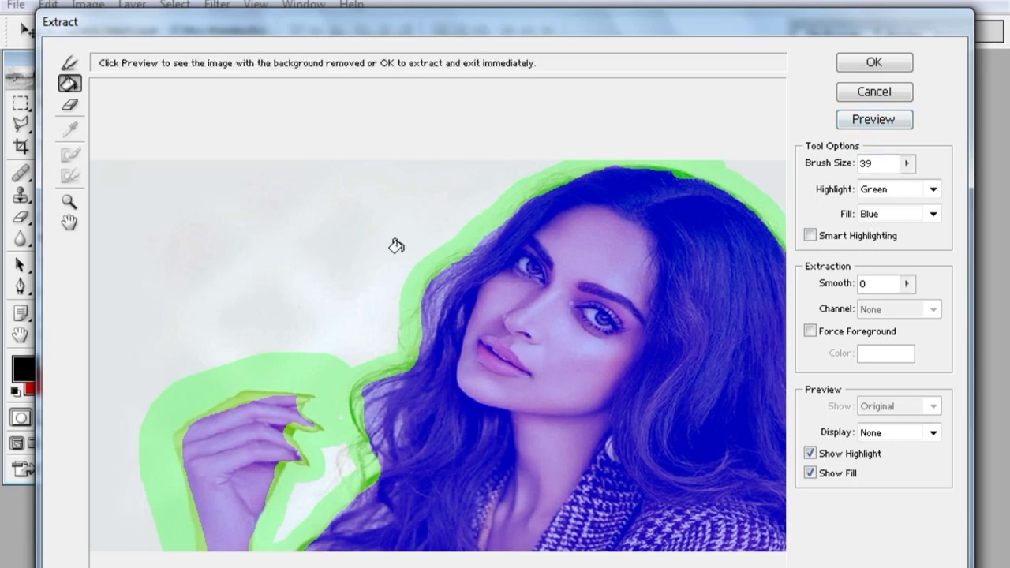
pyautogui.click(876, 122)
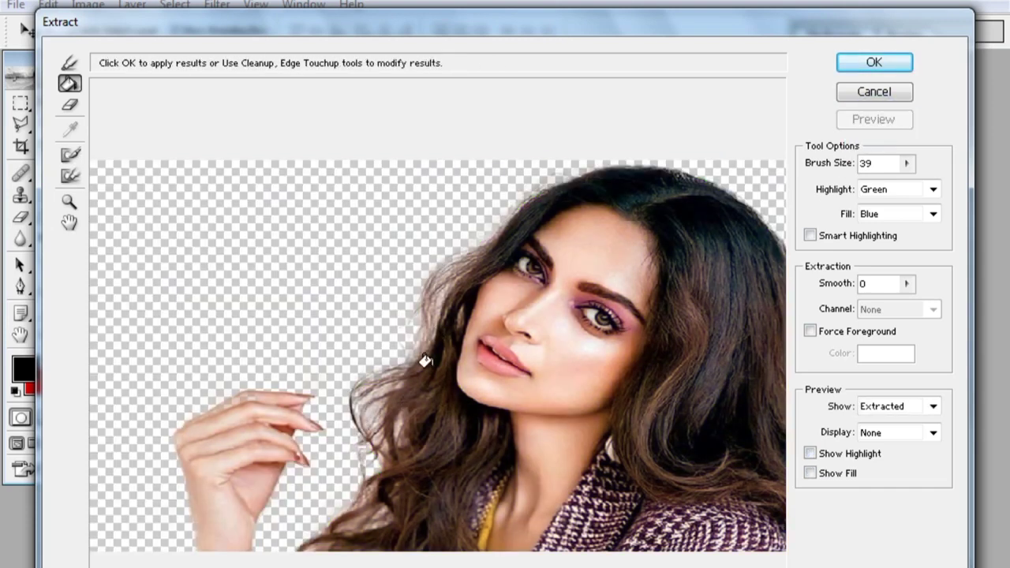
# Clean up leftover background along the woman's hair between the face and hand with the Cleanup tool at brush size 39
pyautogui.click(70, 154)
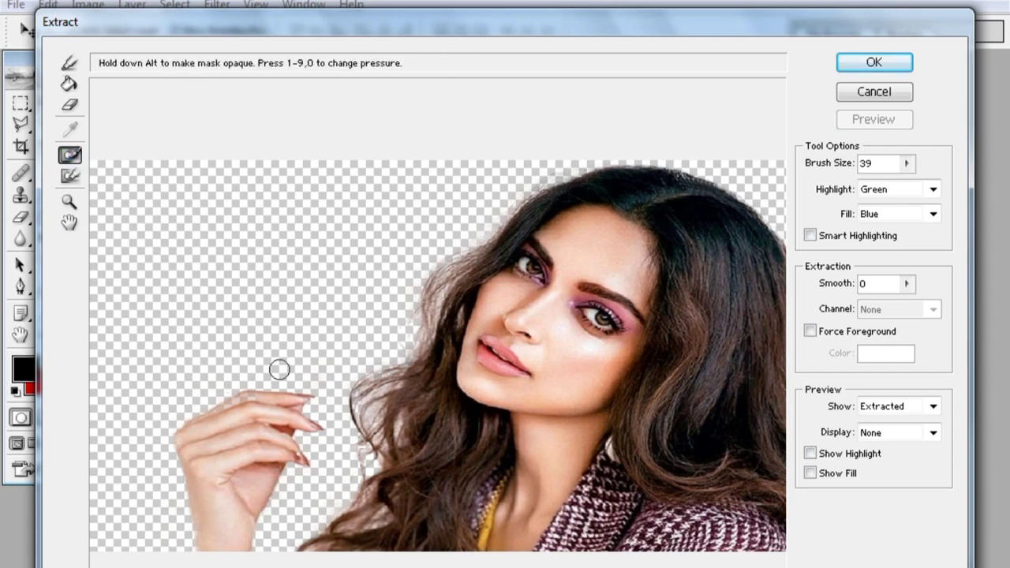
pyautogui.click(73, 178)
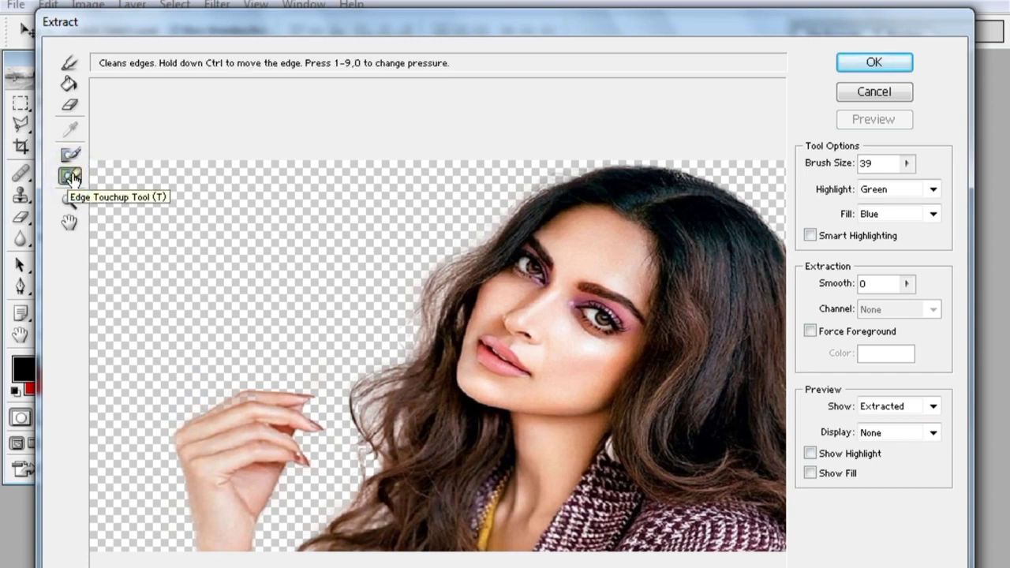
pyautogui.hotkey('ctrl', '+')
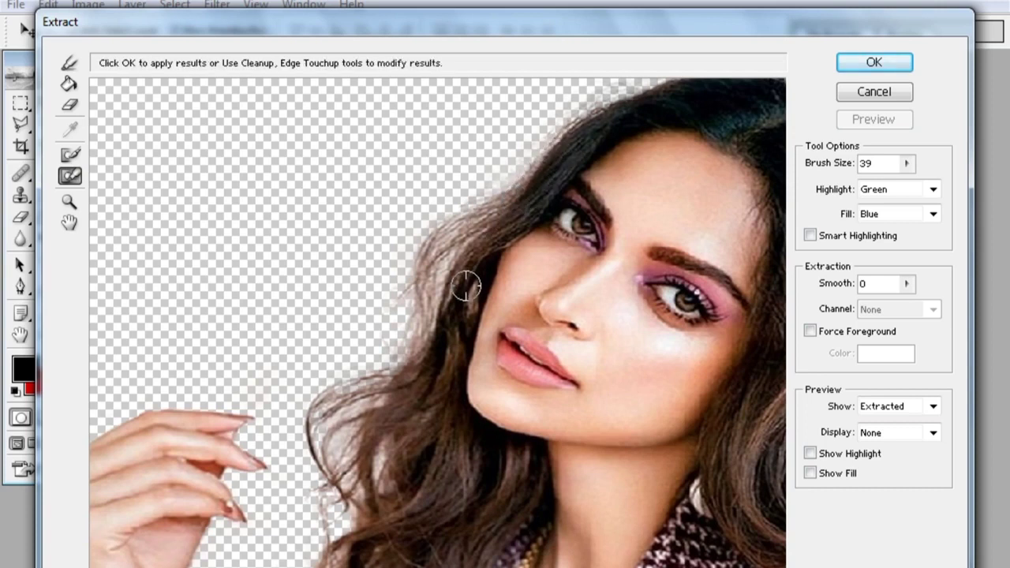
pyautogui.hotkey('ctrl', '-')
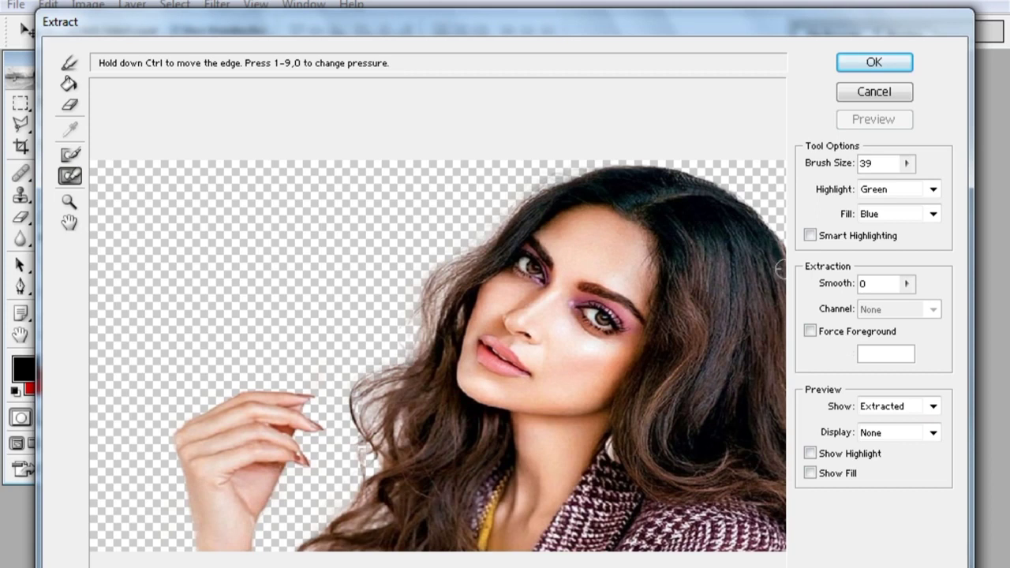
pyautogui.click(69, 155)
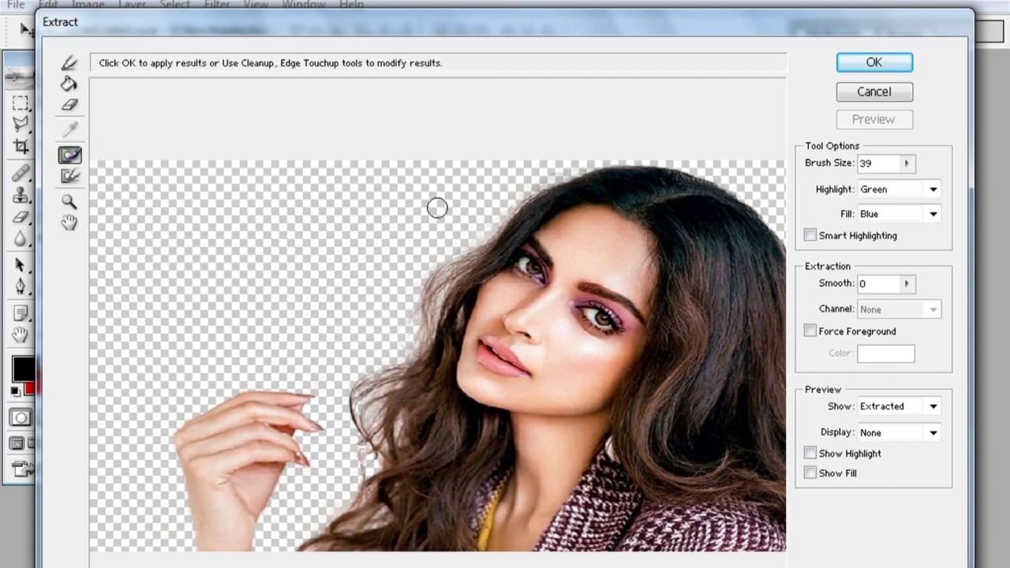
pyautogui.hotkey('ctrl', '+')
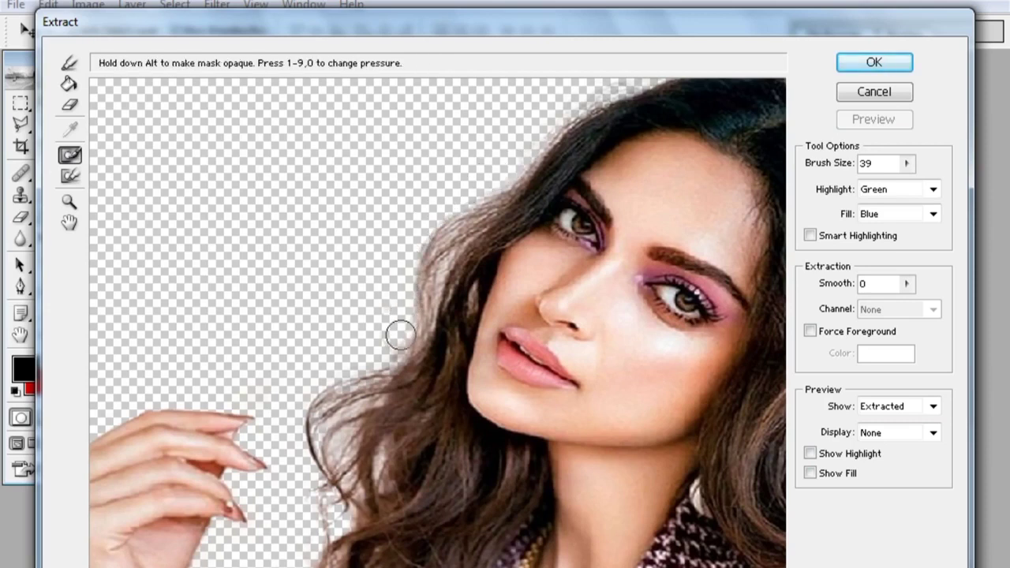
pyautogui.moveTo(346, 360); pyautogui.dragTo(297, 395)
pyautogui.moveTo(306, 497)
pyautogui.mouseDown()
pyautogui.moveTo(319, 516)
pyautogui.moveTo(314, 541)
pyautogui.moveTo(283, 567)
pyautogui.mouseUp()
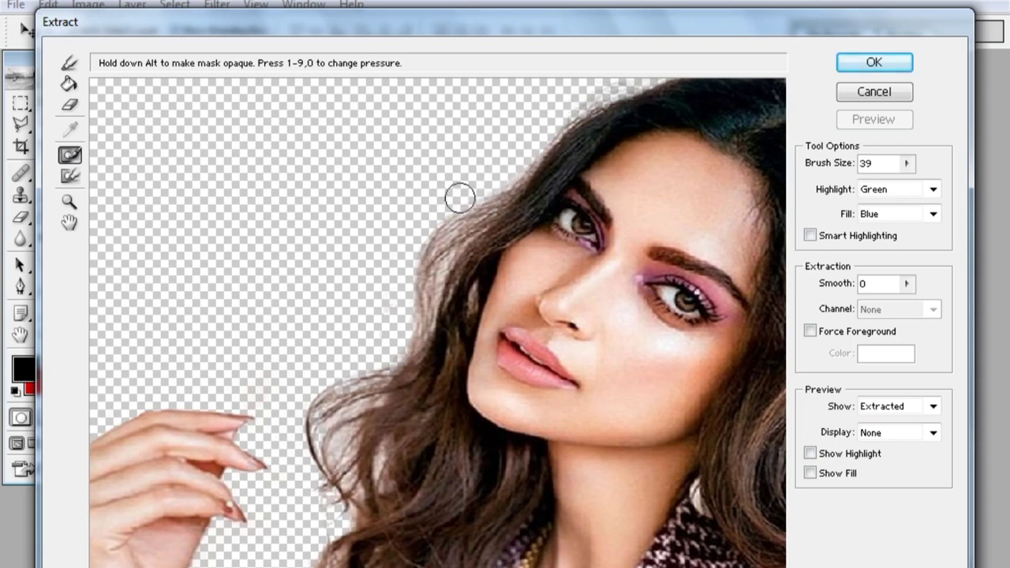
# Check the extracted hair edges up close and apply the extraction to the portrait
pyautogui.click(69, 203)
pyautogui.click(369, 296)
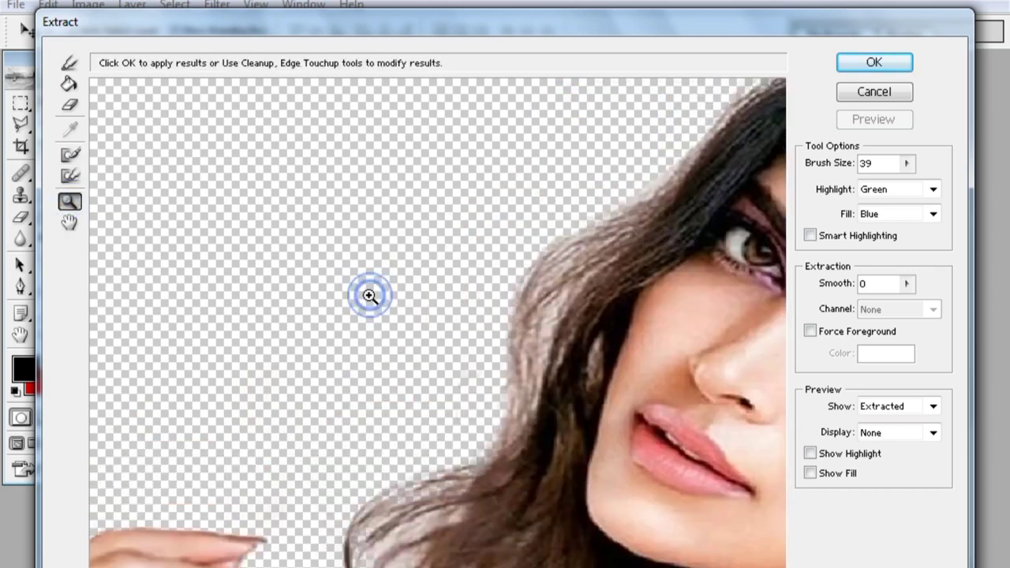
pyautogui.click(369, 295)
pyautogui.click(369, 296)
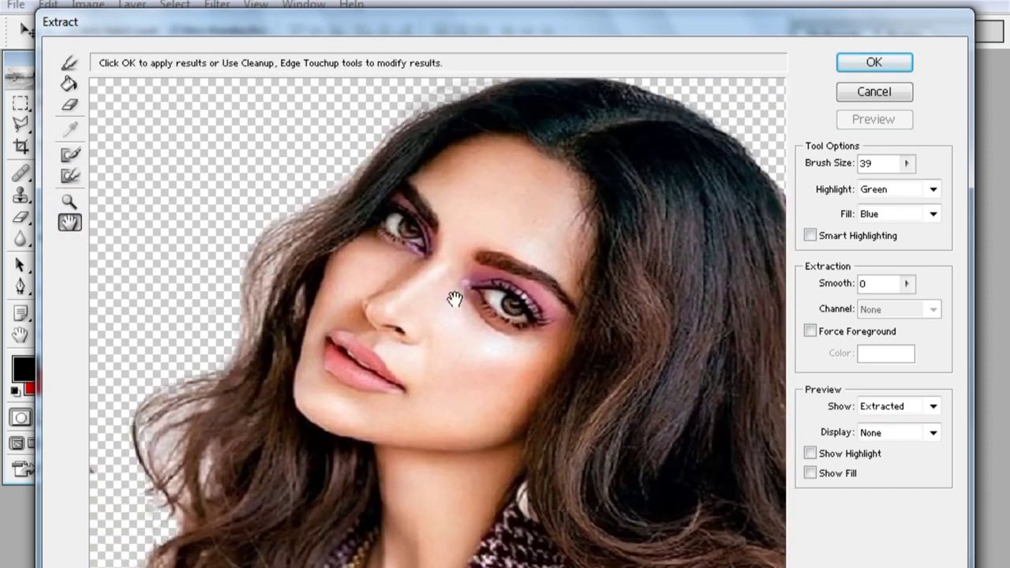
pyautogui.moveTo(466, 265); pyautogui.dragTo(467, 276)
pyautogui.moveTo(327, 234); pyautogui.dragTo(305, 453)
pyautogui.moveTo(626, 526); pyautogui.dragTo(417, 450)
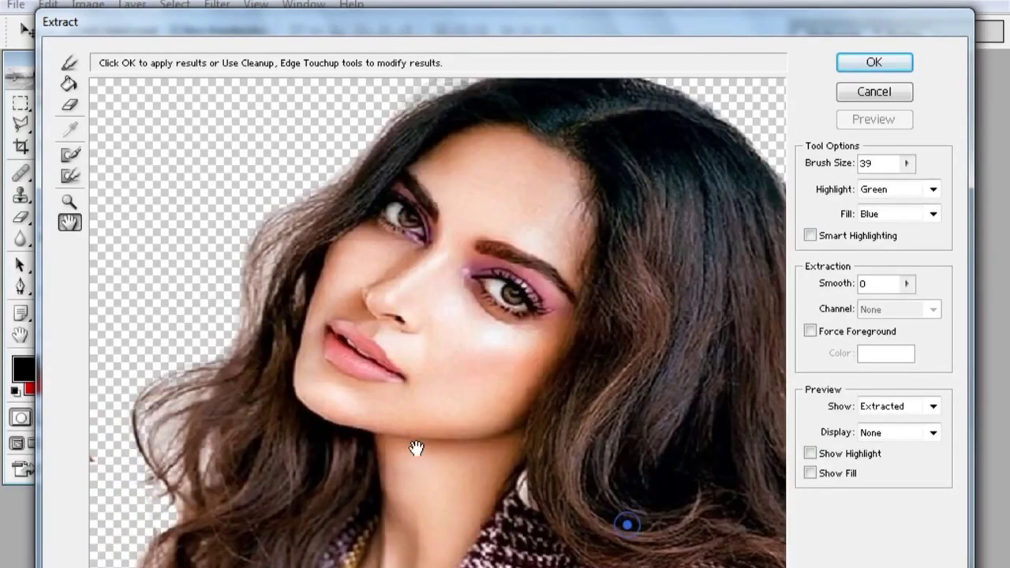
pyautogui.click(852, 67)
pyautogui.moveTo(559, 74); pyautogui.dragTo(609, 57)
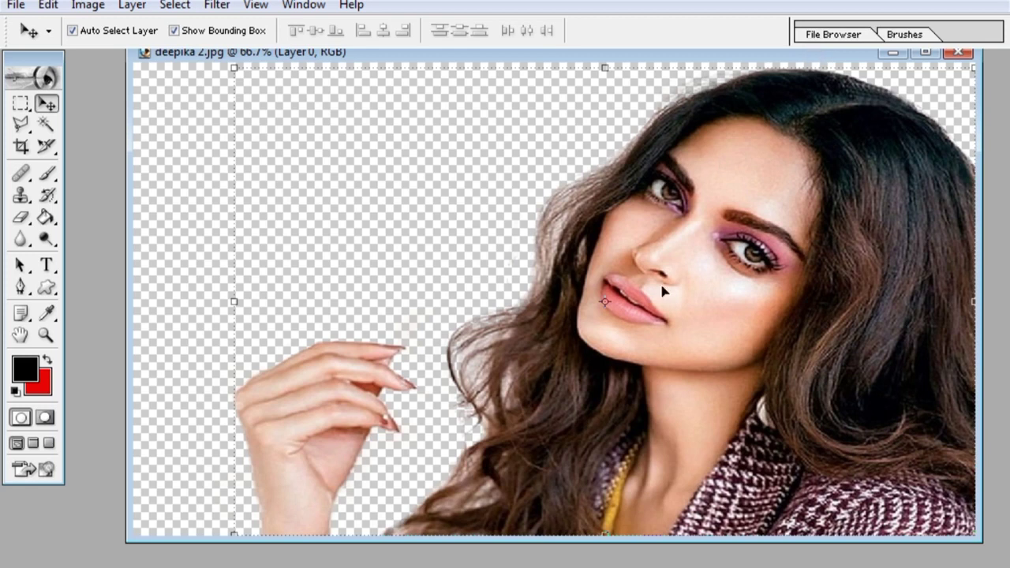
# Open the image park photo from the thumbnails folder and place its window beside the portrait
pyautogui.hotkey('ctrl', 'o')
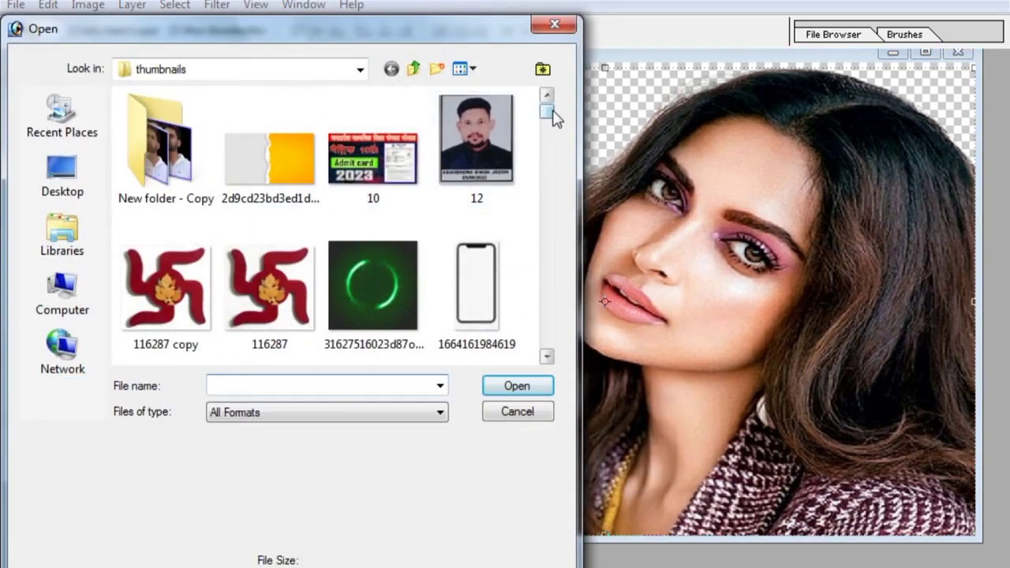
pyautogui.moveTo(553, 112); pyautogui.dragTo(543, 256)
pyautogui.scroll(2, 543, 254)
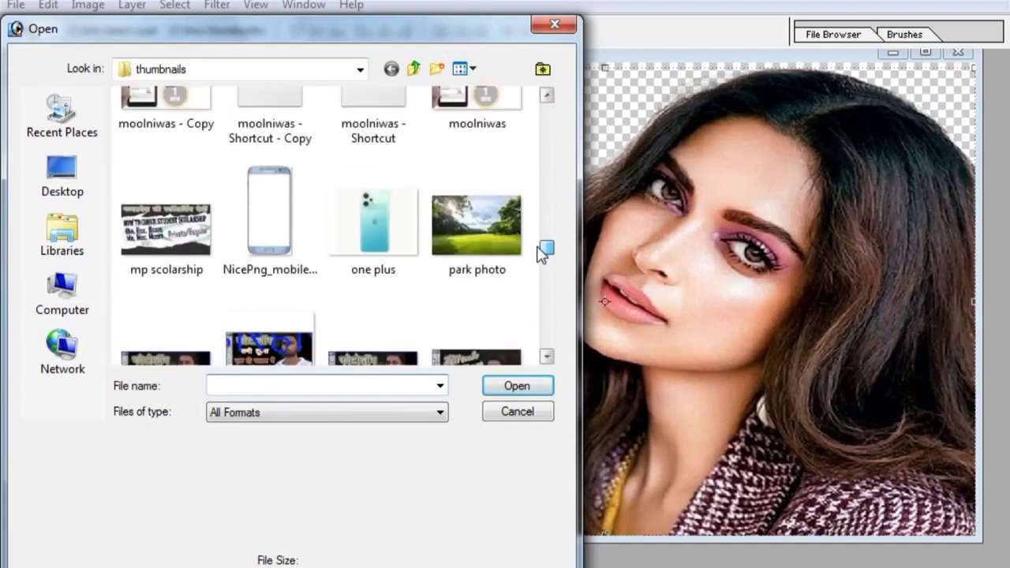
pyautogui.doubleClick(477, 236)
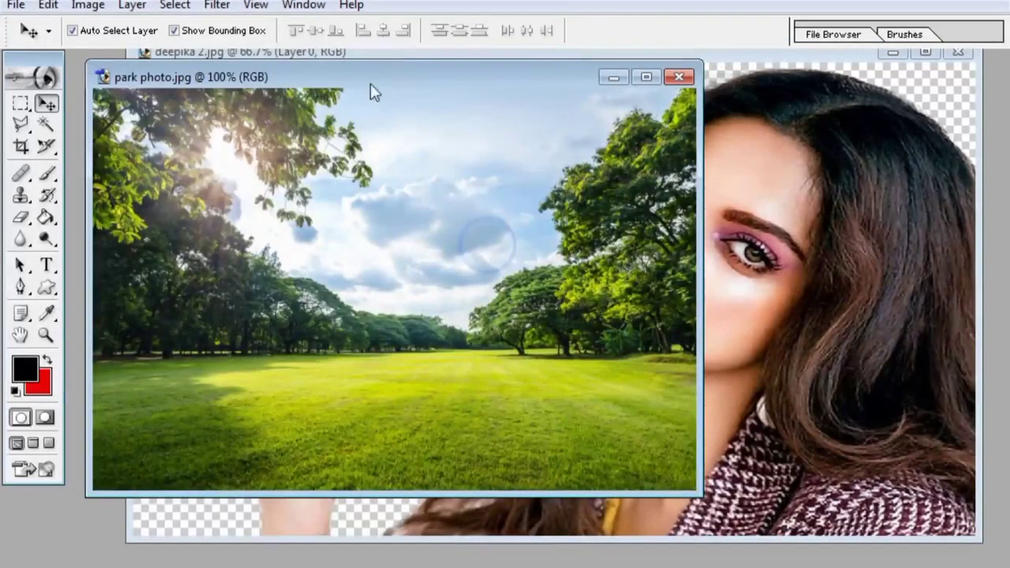
pyautogui.moveTo(369, 77); pyautogui.dragTo(352, 65)
# Copy the cut-out woman into park photo.jpg as a new layer, maximize that document and shift the layer downward
pyautogui.click(744, 371)
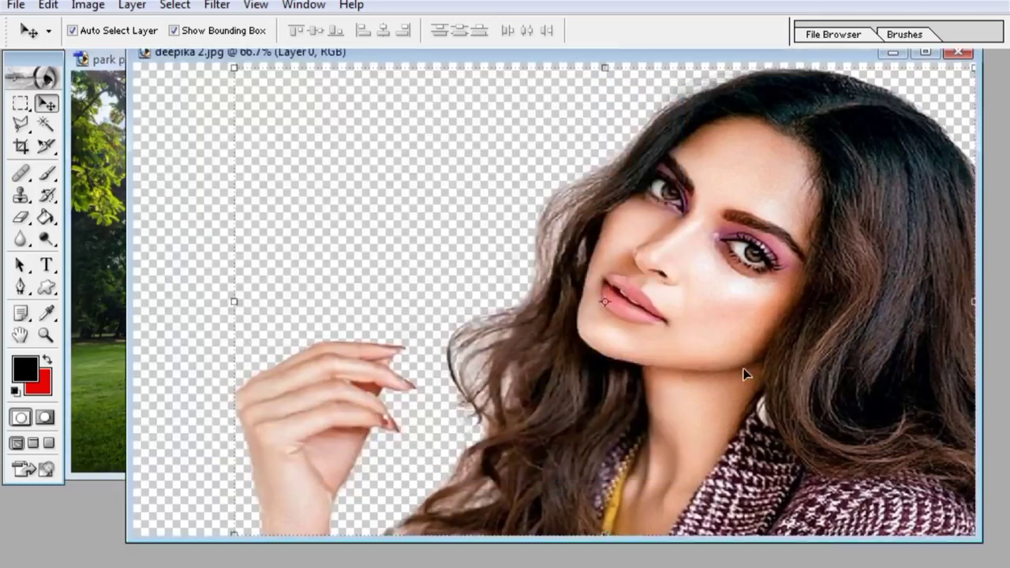
pyautogui.moveTo(762, 401); pyautogui.dragTo(95, 314)
pyautogui.moveTo(162, 287); pyautogui.dragTo(489, 369)
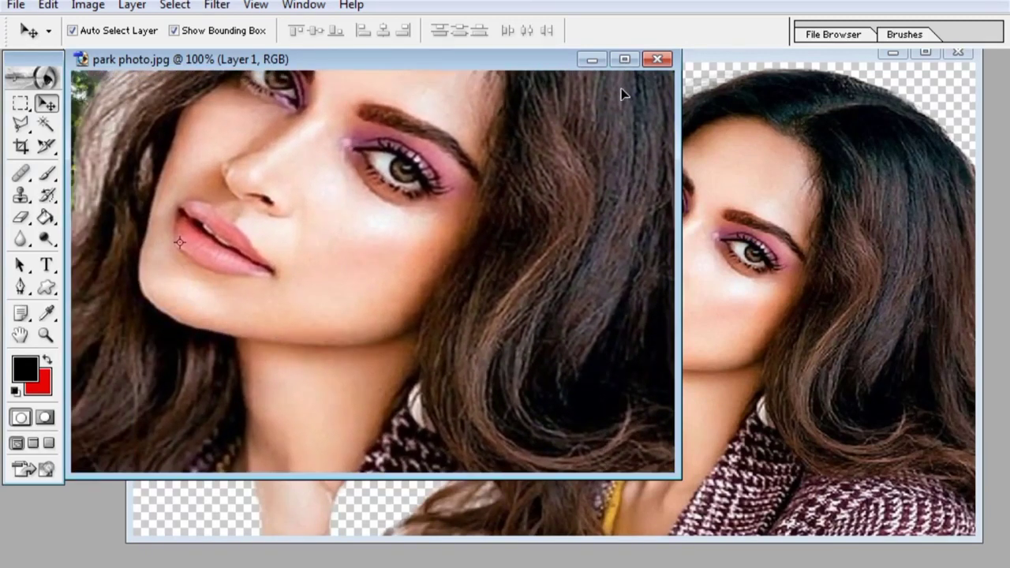
pyautogui.click(624, 59)
pyautogui.moveTo(521, 291); pyautogui.dragTo(584, 418)
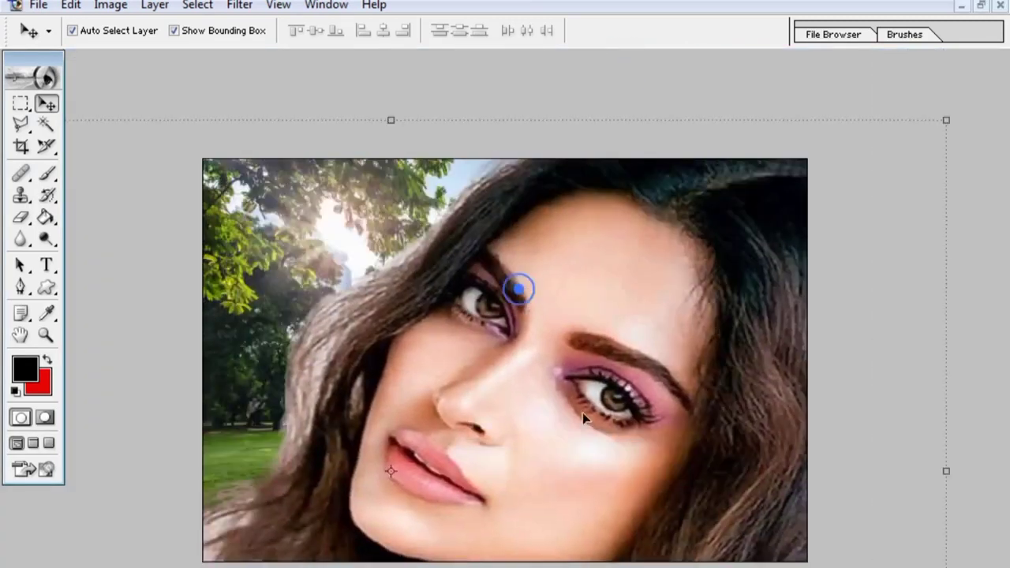
# Scale the woman's layer to 53.8% width and 58.4% height, place it at X 309 px, Y 219 px, and apply the transform
pyautogui.moveTo(947, 120); pyautogui.dragTo(577, 273)
pyautogui.moveTo(537, 450); pyautogui.dragTo(807, 341)
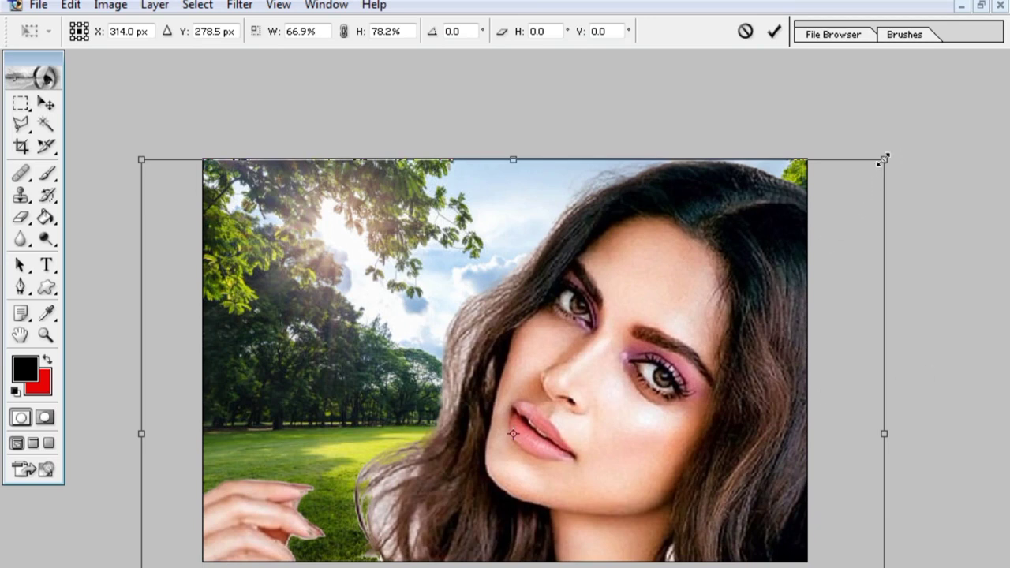
pyautogui.moveTo(883, 159); pyautogui.dragTo(731, 290)
pyautogui.moveTo(637, 426); pyautogui.dragTo(709, 299)
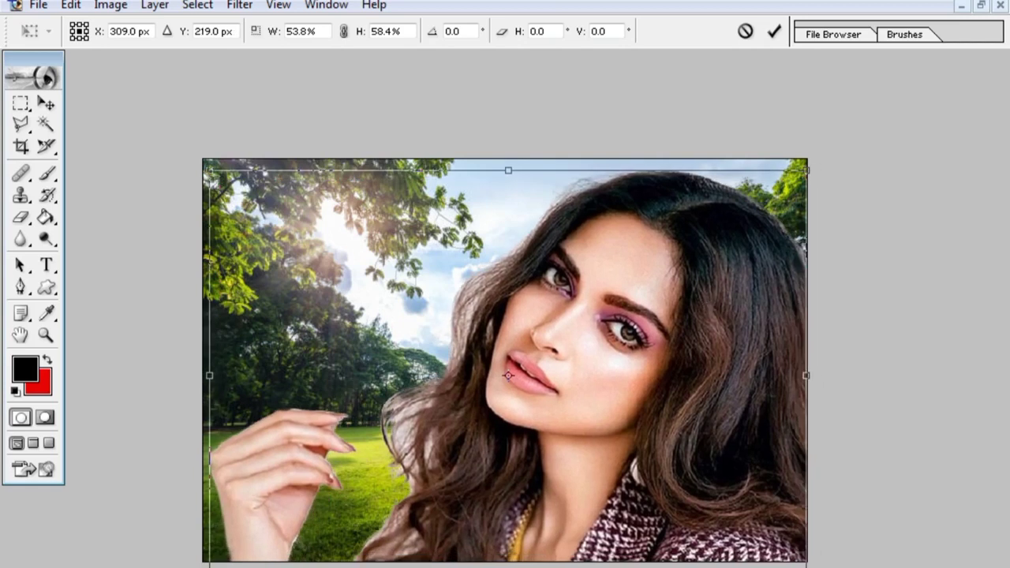
pyautogui.click(46, 103)
pyautogui.click(407, 263)
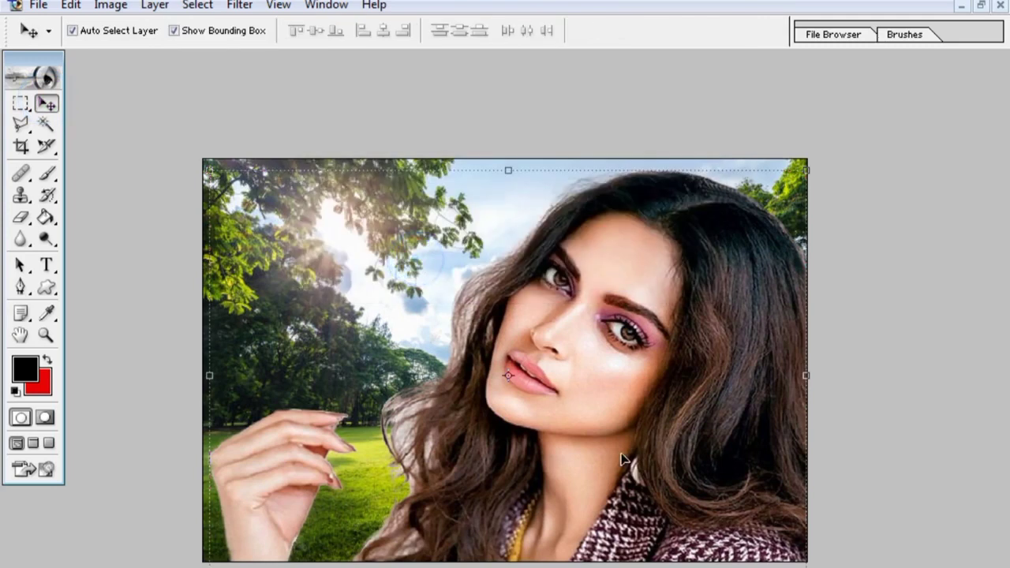
pyautogui.click(115, 535)
pyautogui.click(507, 362)
pyautogui.click(466, 139)
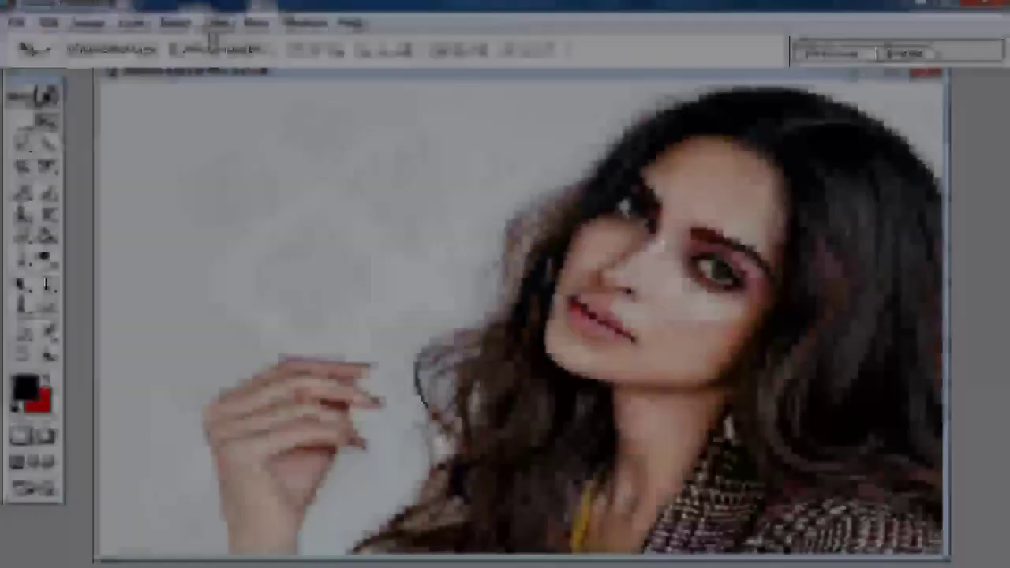
# Open the Liquify filter on the original portrait, deepika 2.jpg
pyautogui.click(217, 24)
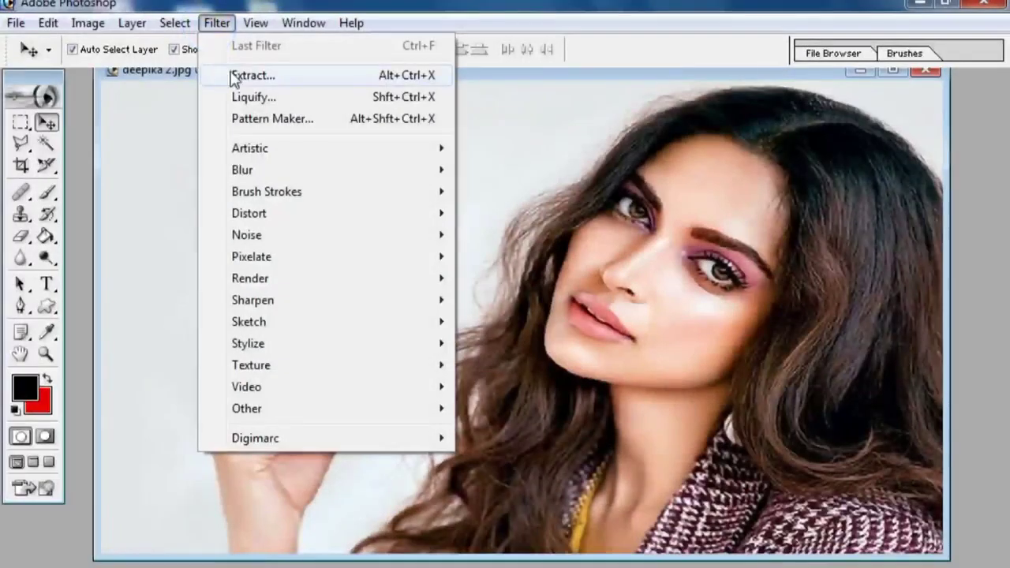
pyautogui.click(301, 98)
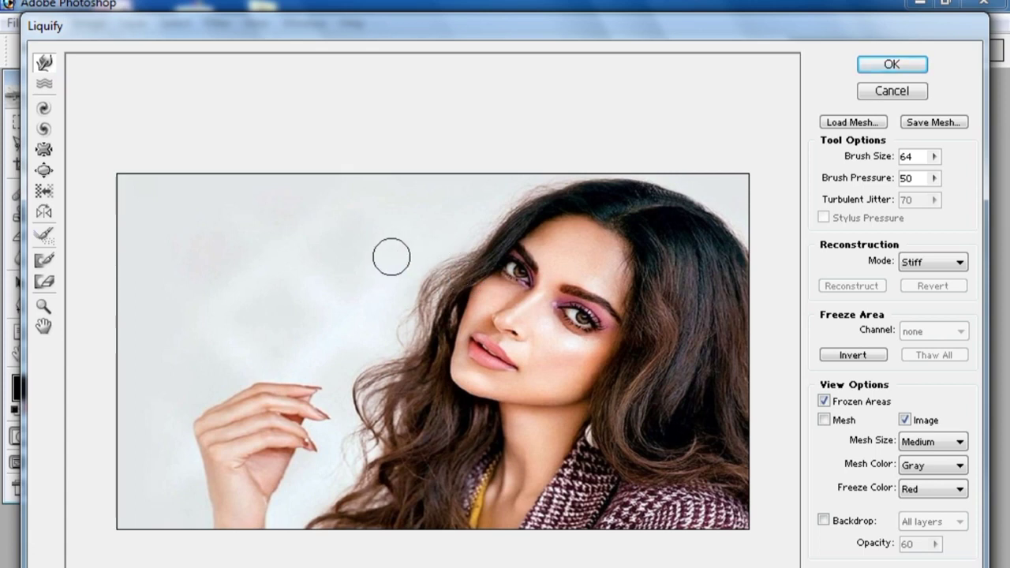
# Try distorting the hair, face and neck with the Warp tool at brush size 64, and undo the strokes
pyautogui.moveTo(420, 311)
pyautogui.mouseDown()
pyautogui.moveTo(527, 446)
pyautogui.moveTo(582, 496)
pyautogui.mouseUp()
pyautogui.moveTo(453, 239); pyautogui.dragTo(630, 509)
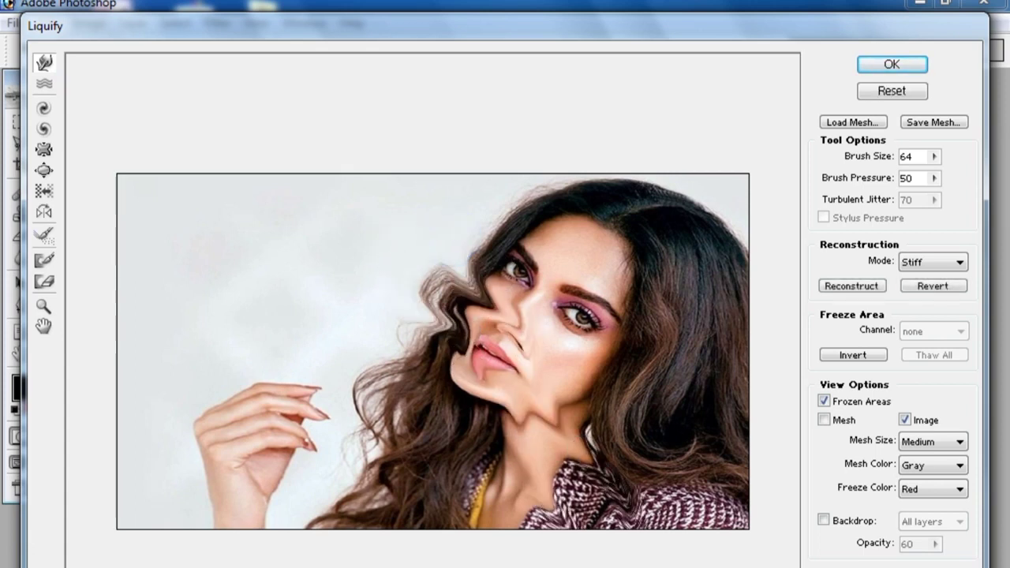
pyautogui.hotkey('ctrl', 'alt', 'z')
pyautogui.hotkey('ctrl', 'alt', 'z')
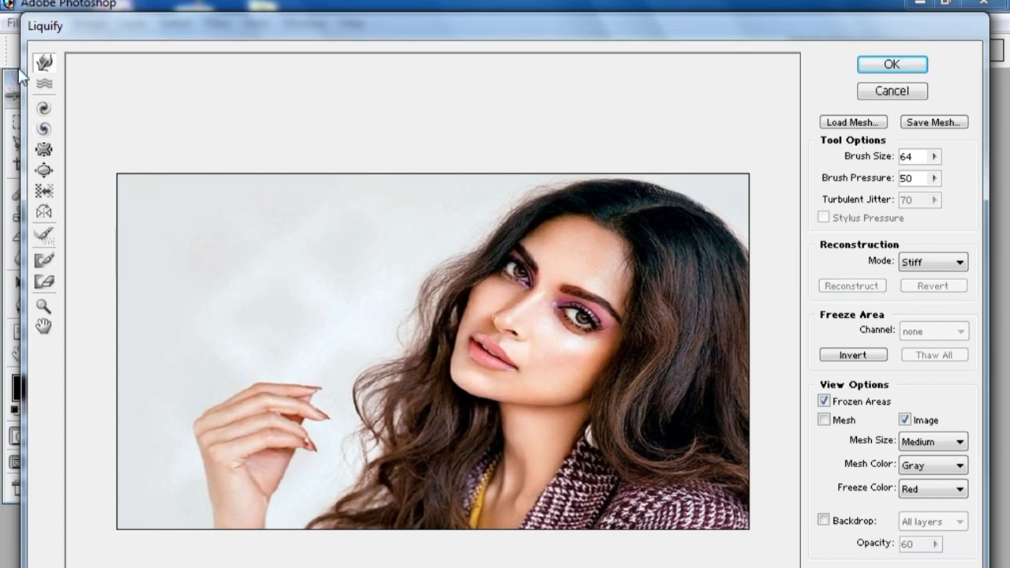
# Try the Turbulence tool at brush size 87 on the hair, face and hand, and undo the strokes
pyautogui.click(39, 87)
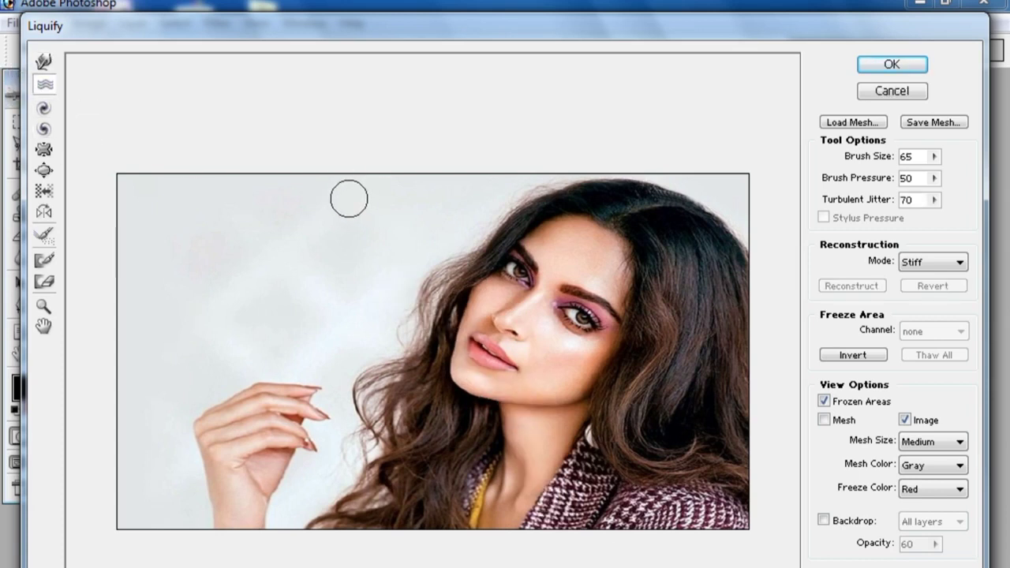
pyautogui.press(']')
pyautogui.press(']')
pyautogui.moveTo(426, 268)
pyautogui.mouseDown()
pyautogui.moveTo(575, 277)
pyautogui.moveTo(663, 457)
pyautogui.moveTo(463, 406)
pyautogui.moveTo(542, 241)
pyautogui.mouseUp()
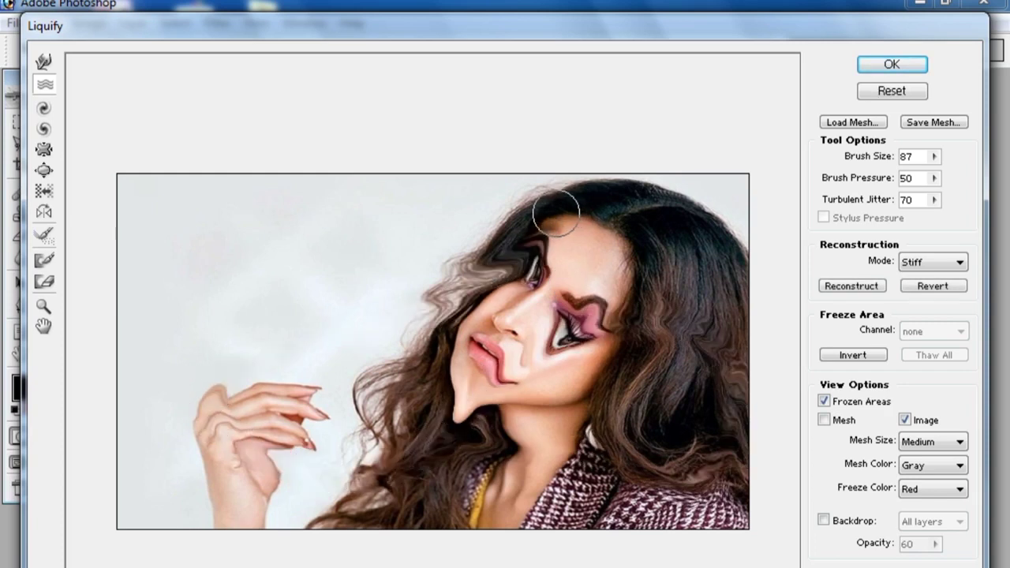
pyautogui.hotkey('ctrl', 'alt', 'z')
pyautogui.hotkey('ctrl', 'alt', 'z')
pyautogui.hotkey('ctrl', 'alt', 'z')
pyautogui.hotkey('ctrl', 'alt', 'z')
# Try swirling the eye on the lit side of the face with the Twirl Clockwise tool, and undo it
pyautogui.click(44, 108)
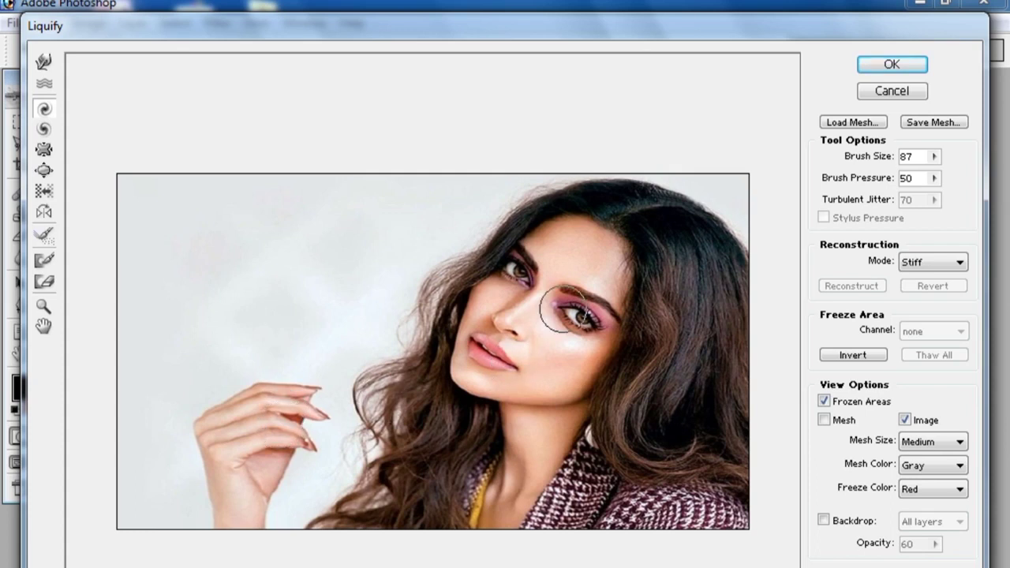
pyautogui.hotkey('ctrl', '+')
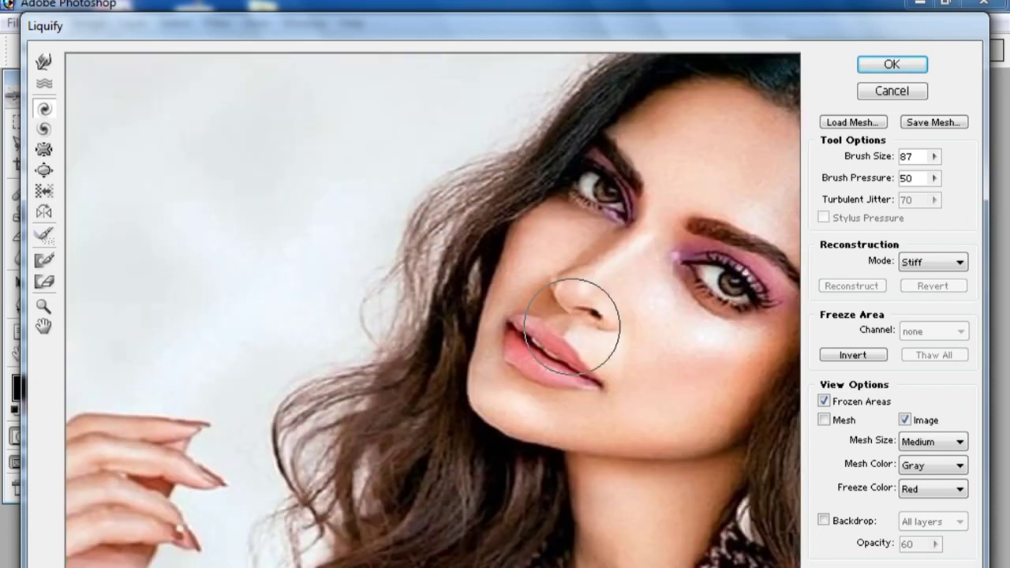
pyautogui.moveTo(724, 293); pyautogui.dragTo(723, 294)
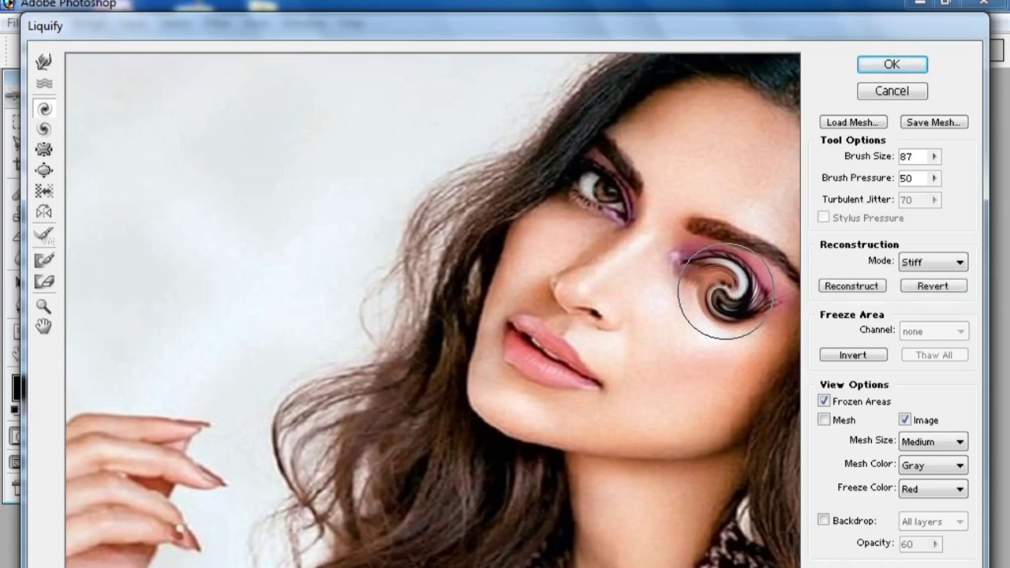
pyautogui.hotkey('ctrl', 'z')
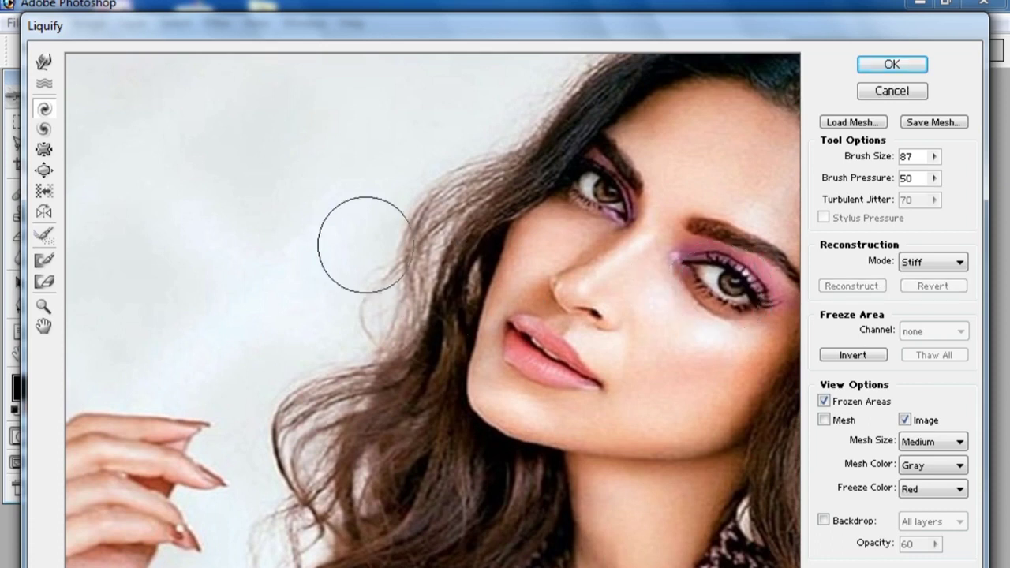
# Try swirling the same eye with the Twirl Counter Clockwise tool, and undo it
pyautogui.click(44, 129)
pyautogui.moveTo(724, 278); pyautogui.dragTo(725, 278)
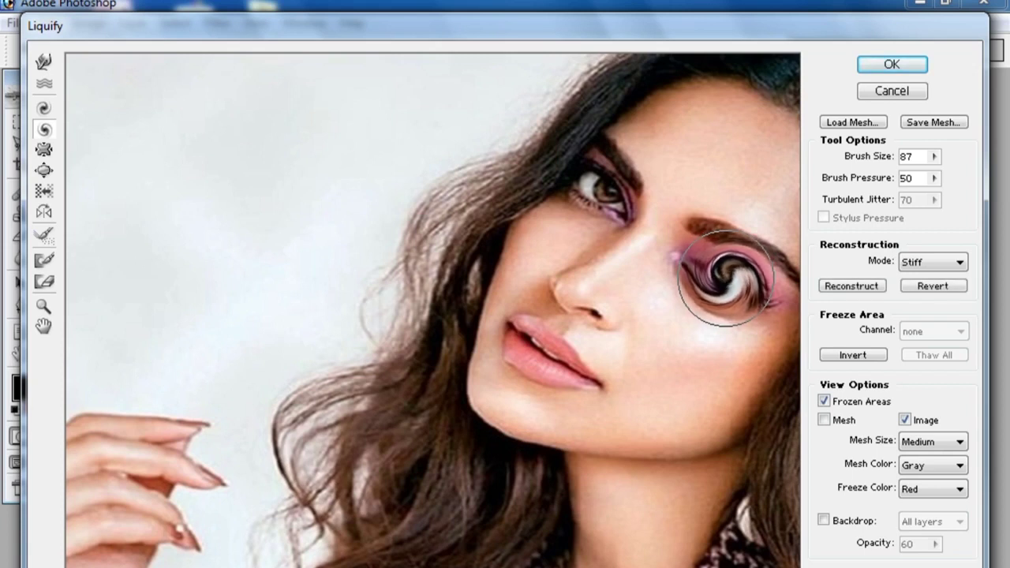
pyautogui.hotkey('ctrl', 'z')
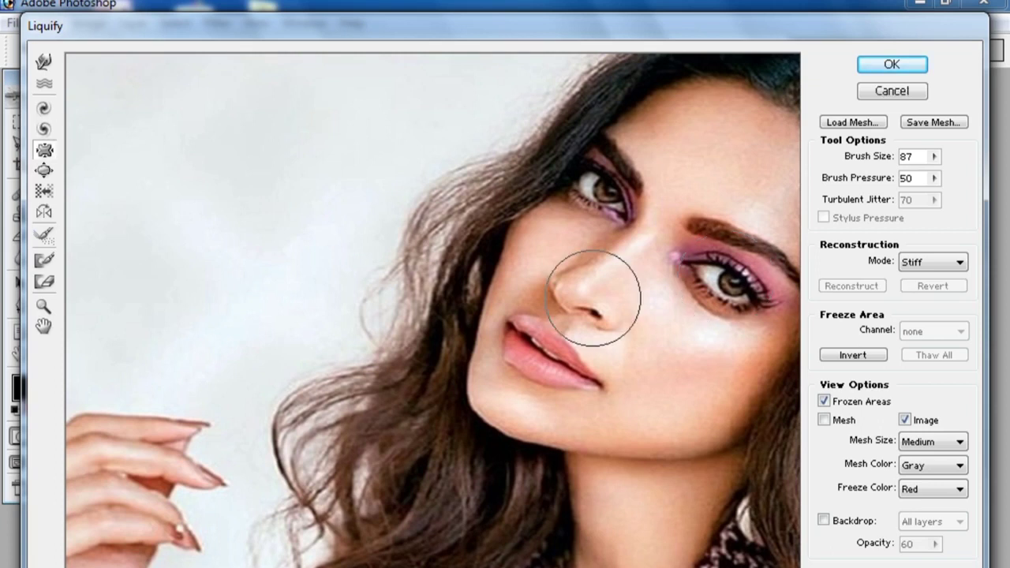
# Shrink the nose with the Pucker tool at brush size 87, and reduce the brush size to 40
pyautogui.click(43, 149)
pyautogui.moveTo(608, 294); pyautogui.dragTo(608, 293)
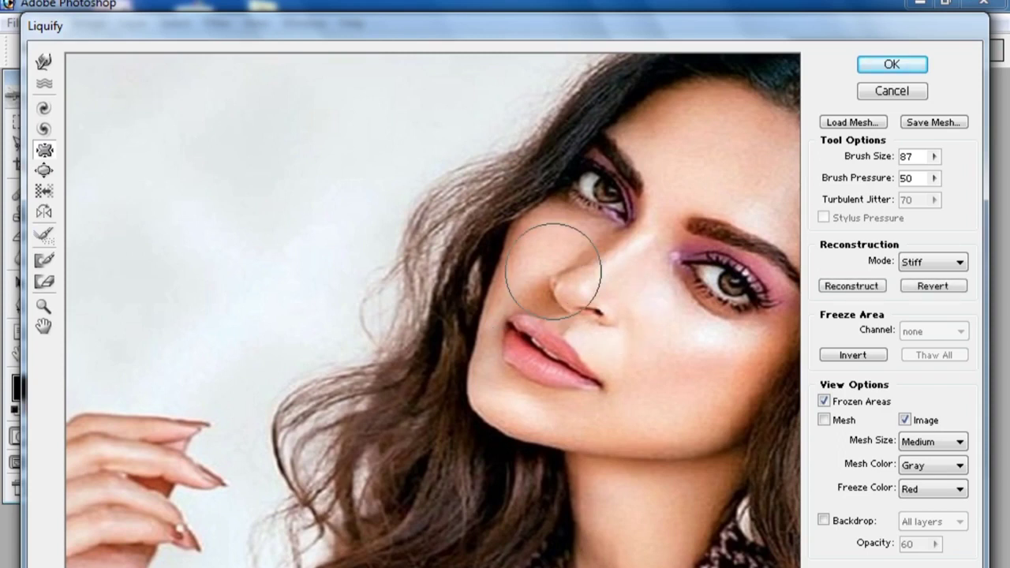
pyautogui.press('[')
pyautogui.press('[')
pyautogui.press('[')
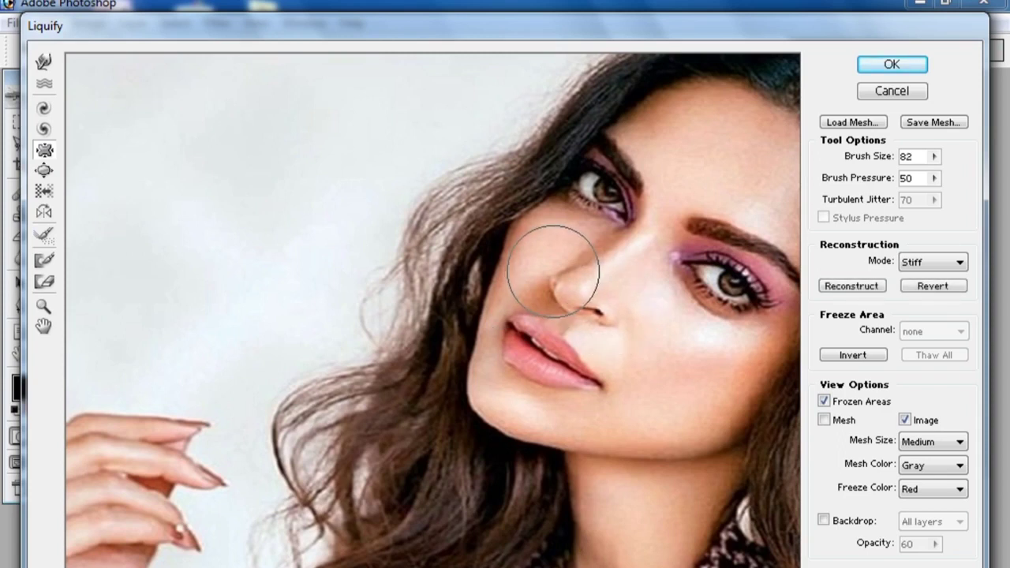
pyautogui.press('[')
pyautogui.press('[')
pyautogui.press('[')
pyautogui.press('[')
pyautogui.press('[')
pyautogui.press('[')
pyautogui.press('[')
pyautogui.press('[')
pyautogui.press('[')
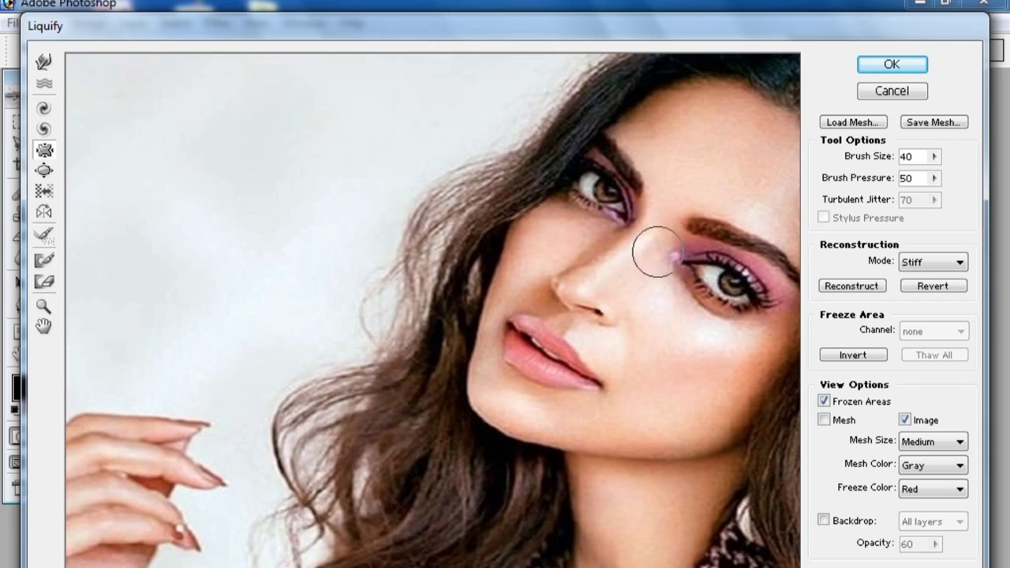
# Try puckering the eye and the nose tip with the size 40 brush, and undo the pucker strokes
pyautogui.click(723, 284)
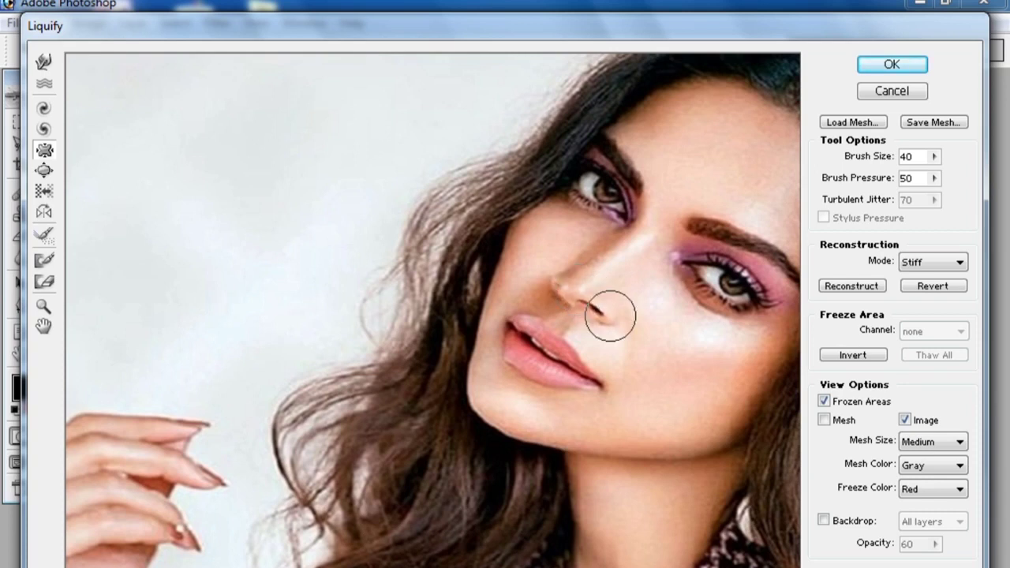
pyautogui.click(578, 289)
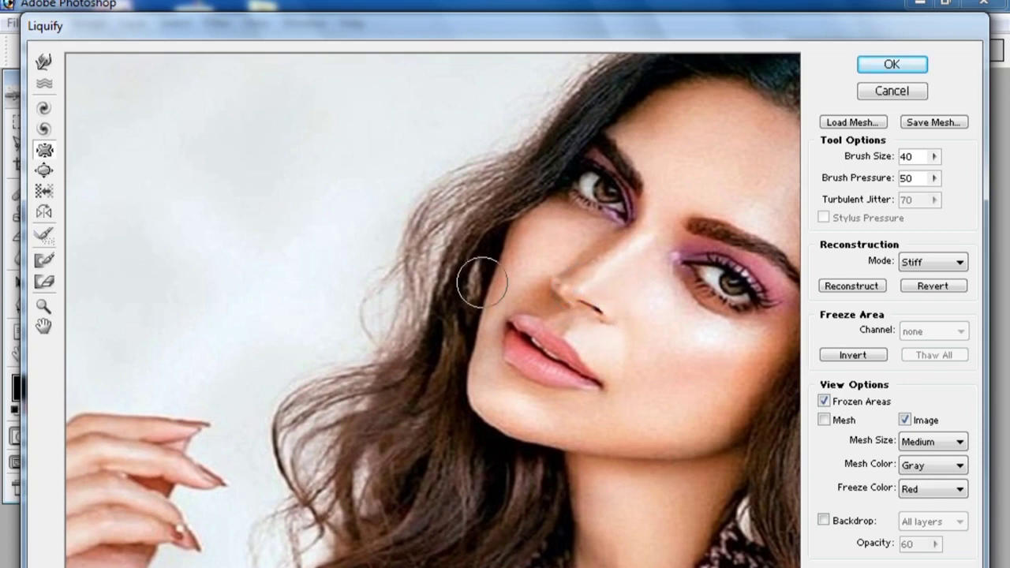
pyautogui.hotkey('ctrl', 'alt', 'z')
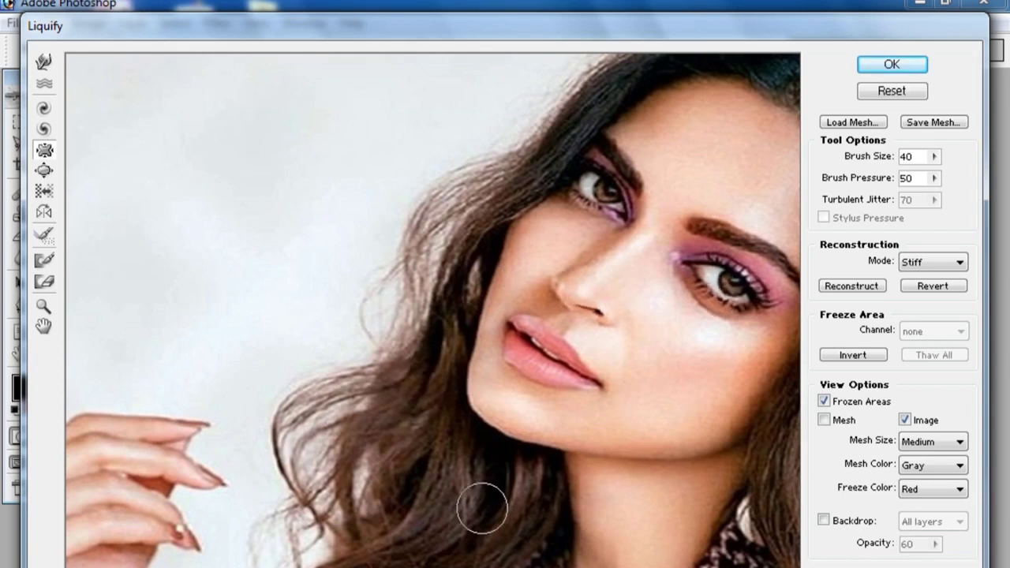
pyautogui.hotkey('ctrl', 'alt', 'z')
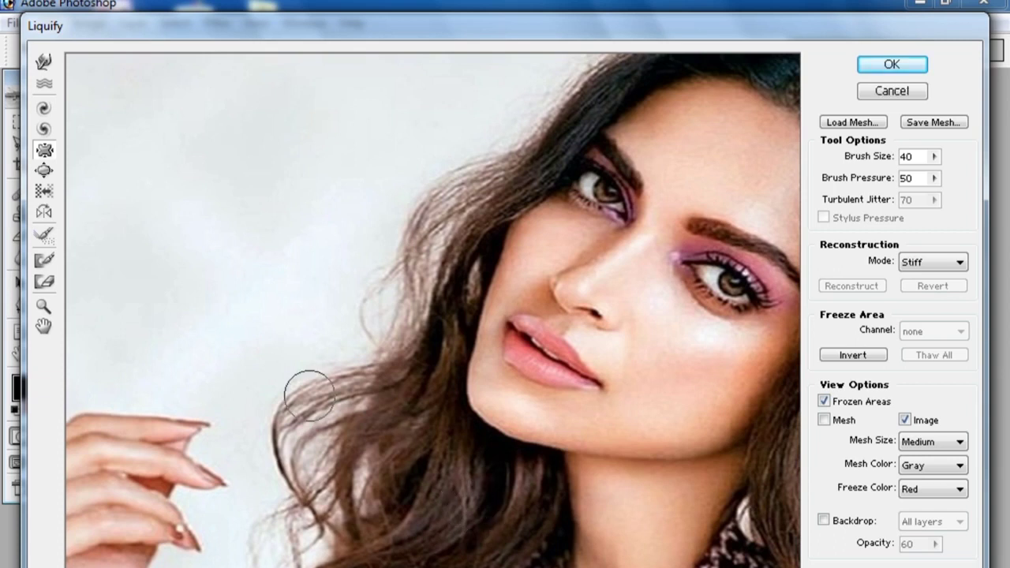
# Try enlarging the eye with the Bloat tool at brush size 40, and undo the strokes
pyautogui.click(44, 172)
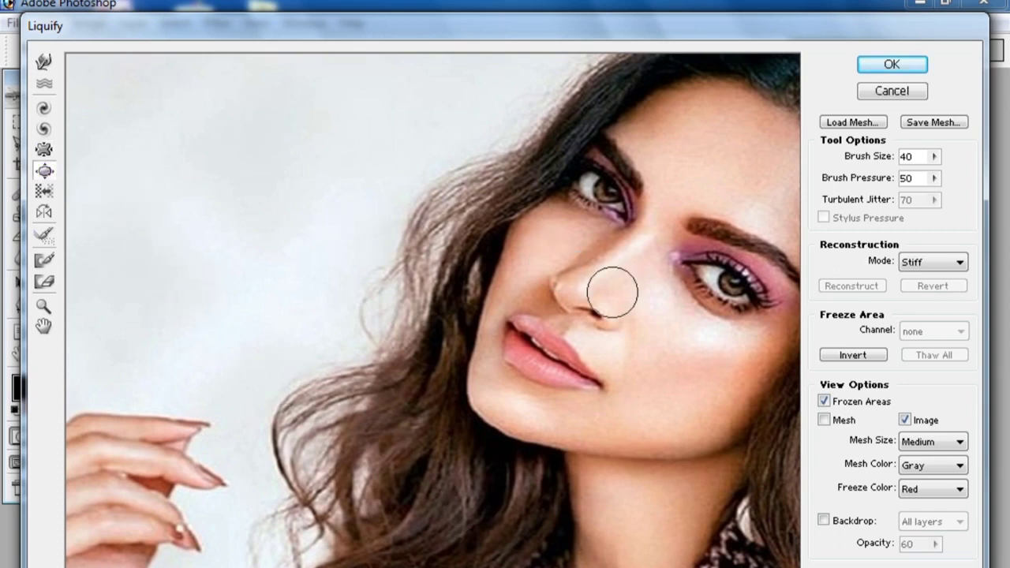
pyautogui.click(730, 282)
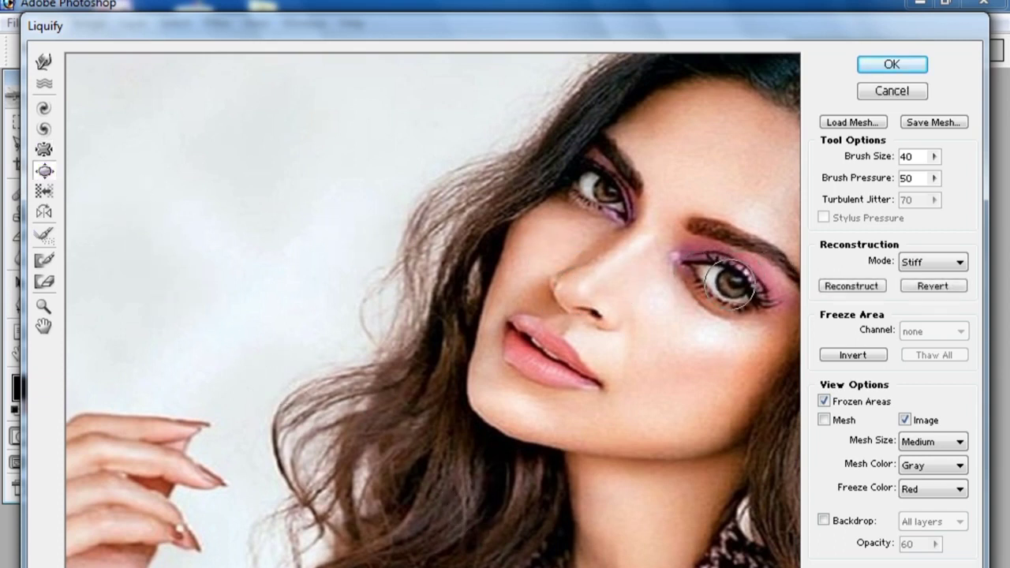
pyautogui.moveTo(714, 268)
pyautogui.mouseDown()
pyautogui.moveTo(753, 277)
pyautogui.moveTo(749, 309)
pyautogui.mouseUp()
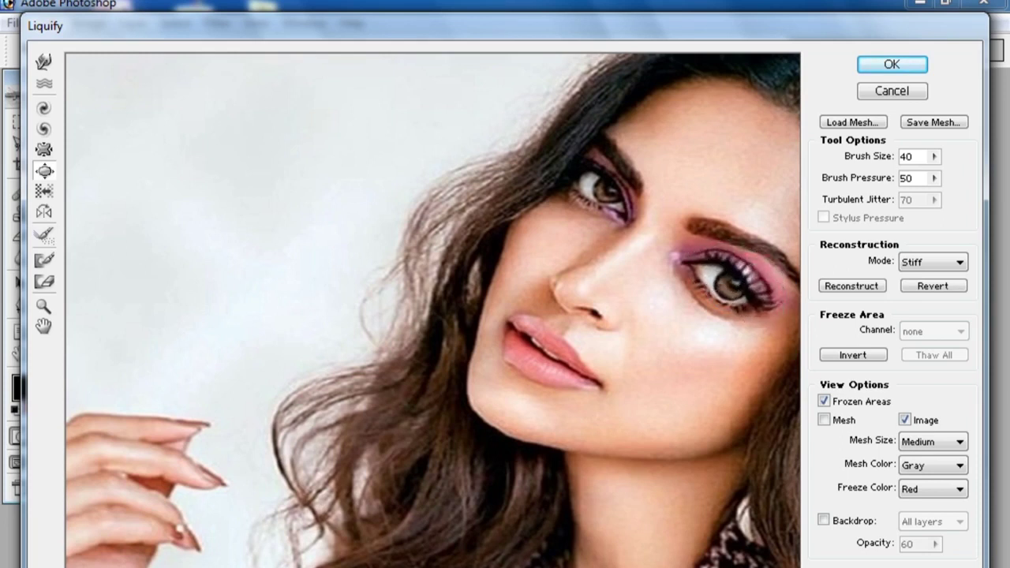
pyautogui.moveTo(544, 288)
pyautogui.mouseDown()
pyautogui.moveTo(589, 275)
pyautogui.moveTo(602, 286)
pyautogui.moveTo(638, 255)
pyautogui.moveTo(619, 268)
pyautogui.mouseUp()
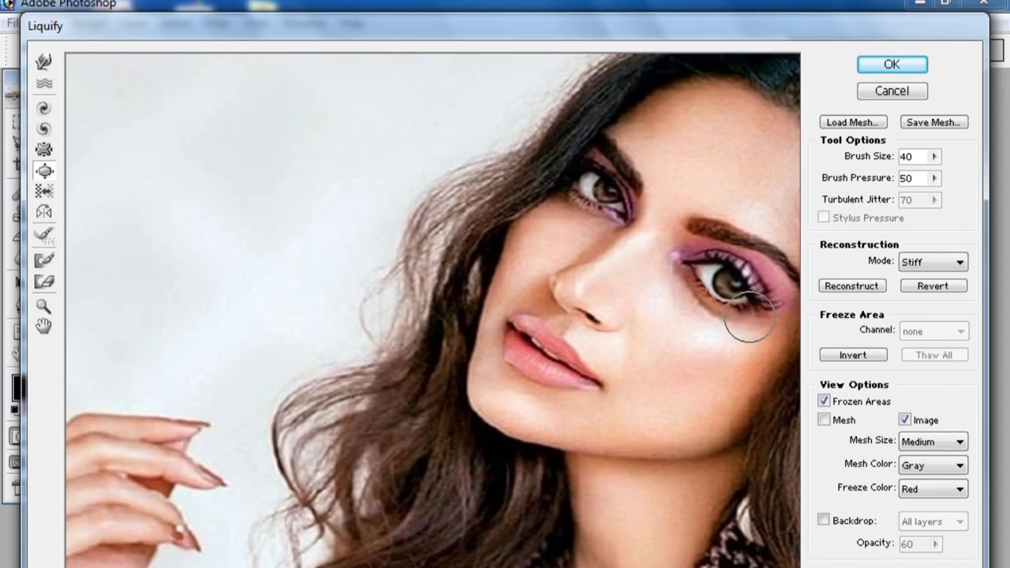
pyautogui.click(735, 286)
pyautogui.hotkey('ctrl', 'alt', 'z')
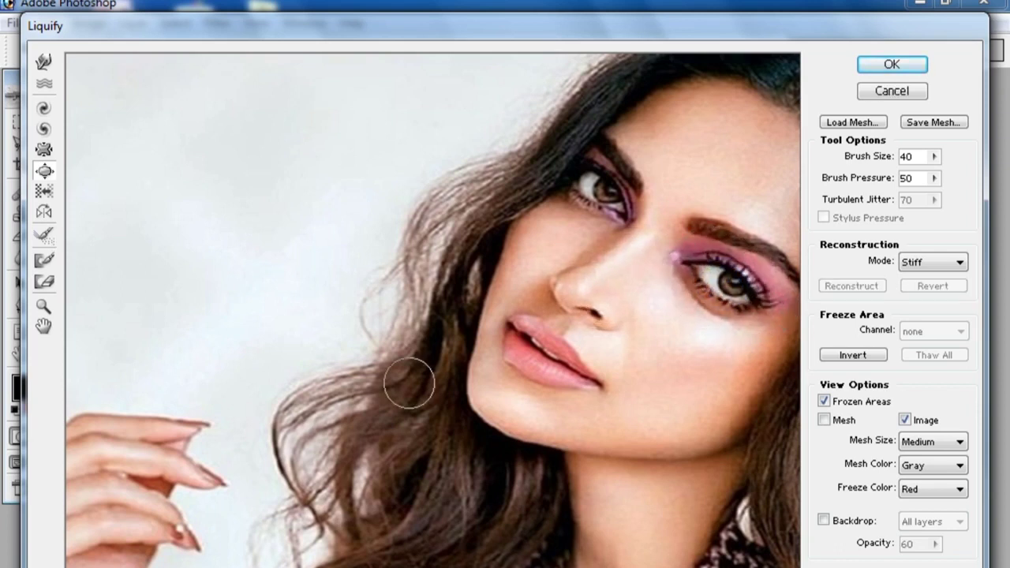
# Try the Shift Pixels tool across the face from the hair to the cheek, and undo the stroke
pyautogui.click(43, 191)
pyautogui.moveTo(462, 263)
pyautogui.mouseDown()
pyautogui.moveTo(644, 275)
pyautogui.moveTo(660, 372)
pyautogui.mouseUp()
pyautogui.hotkey('ctrl', 'alt', 'z')
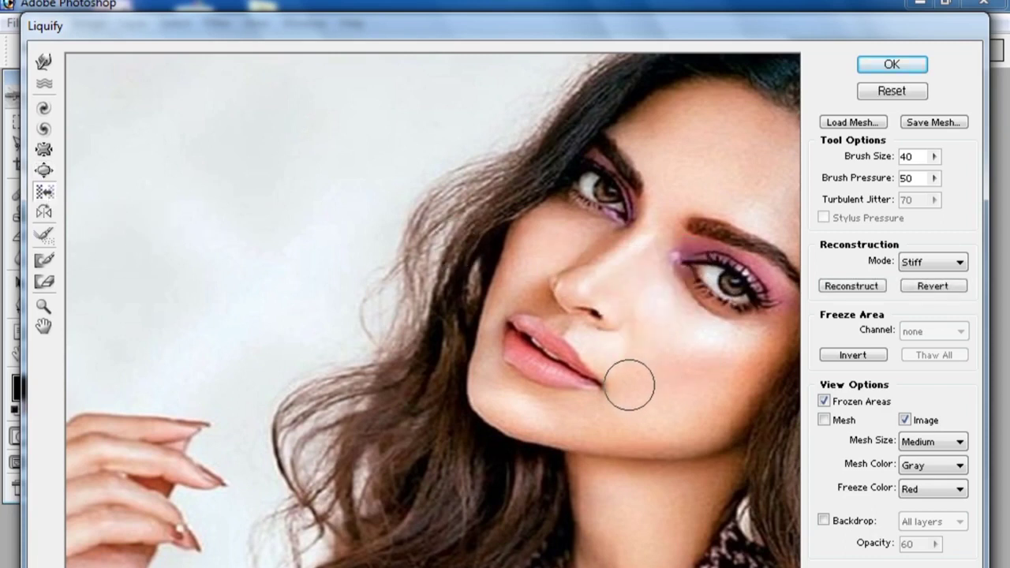
# Try the Reflection tool from the nose down over the lips, undo it, and dab the cheek with the Reconstruct tool
pyautogui.click(43, 212)
pyautogui.moveTo(551, 295)
pyautogui.mouseDown()
pyautogui.moveTo(710, 269)
pyautogui.moveTo(611, 291)
pyautogui.moveTo(552, 367)
pyautogui.mouseUp()
pyautogui.hotkey('ctrl', 'alt', 'z')
pyautogui.click(45, 236)
pyautogui.click(676, 324)
# Mask the lips and both eyes against distortion with the Freeze tool at brush size 40
pyautogui.click(41, 258)
pyautogui.moveTo(512, 335)
pyautogui.mouseDown()
pyautogui.moveTo(569, 367)
pyautogui.moveTo(630, 382)
pyautogui.moveTo(515, 345)
pyautogui.moveTo(599, 391)
pyautogui.moveTo(532, 367)
pyautogui.moveTo(515, 340)
pyautogui.moveTo(591, 343)
pyautogui.mouseUp()
pyautogui.moveTo(757, 261)
pyautogui.mouseDown()
pyautogui.moveTo(714, 272)
pyautogui.moveTo(710, 292)
pyautogui.moveTo(694, 287)
pyautogui.mouseUp()
pyautogui.moveTo(600, 181)
pyautogui.mouseDown()
pyautogui.moveTo(587, 201)
pyautogui.moveTo(631, 186)
pyautogui.moveTo(631, 197)
pyautogui.mouseUp()
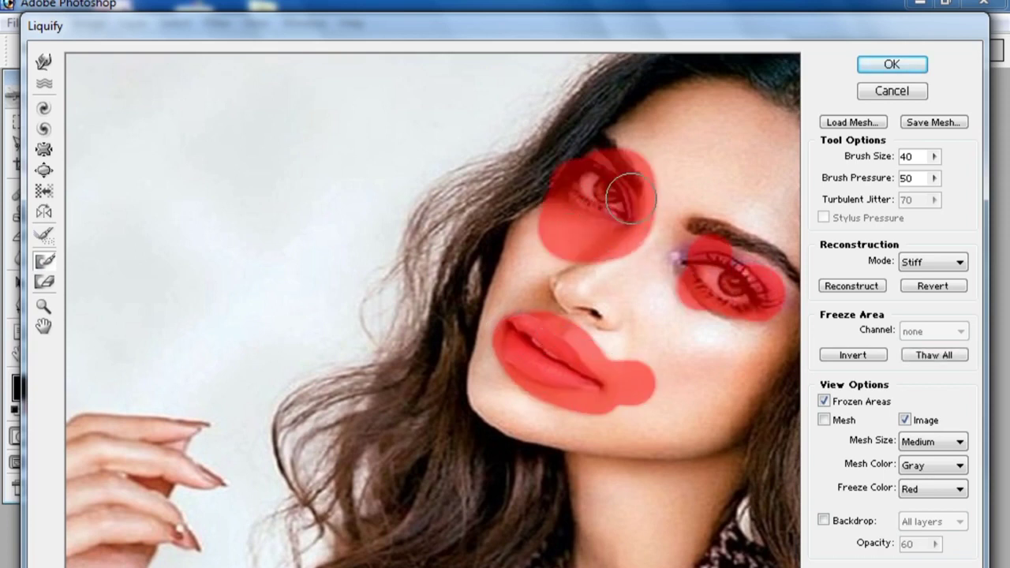
pyautogui.moveTo(561, 355); pyautogui.dragTo(552, 403)
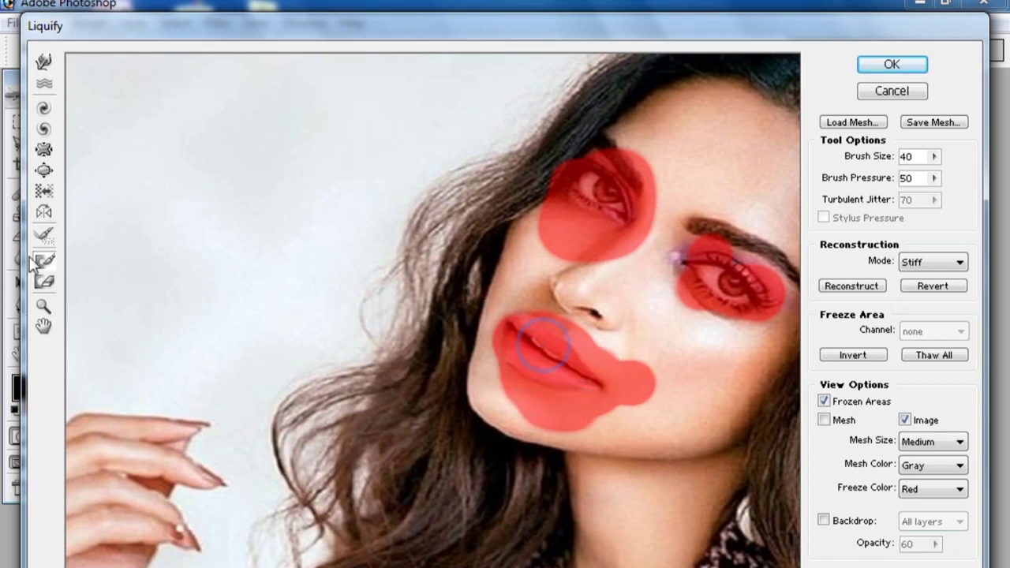
# Try warping the nose, brow and cheek around the frozen areas with the Warp tool, and undo the warp and freeze strokes
pyautogui.click(44, 63)
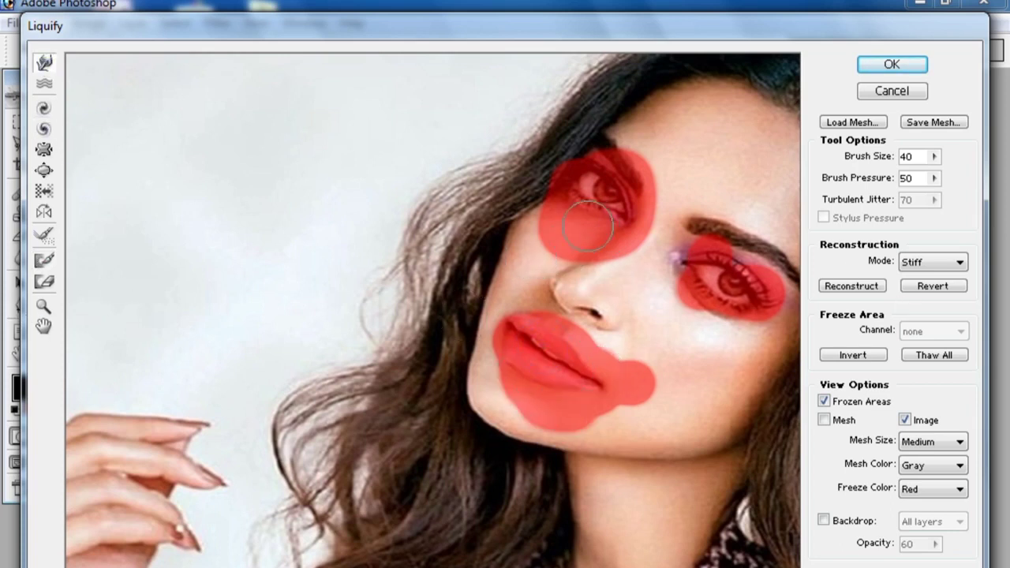
pyautogui.moveTo(552, 279)
pyautogui.mouseDown()
pyautogui.moveTo(719, 232)
pyautogui.moveTo(637, 205)
pyautogui.moveTo(638, 191)
pyautogui.moveTo(688, 154)
pyautogui.moveTo(533, 184)
pyautogui.moveTo(545, 243)
pyautogui.moveTo(693, 255)
pyautogui.moveTo(724, 203)
pyautogui.moveTo(691, 227)
pyautogui.moveTo(713, 273)
pyautogui.moveTo(663, 315)
pyautogui.moveTo(694, 322)
pyautogui.moveTo(657, 282)
pyautogui.mouseUp()
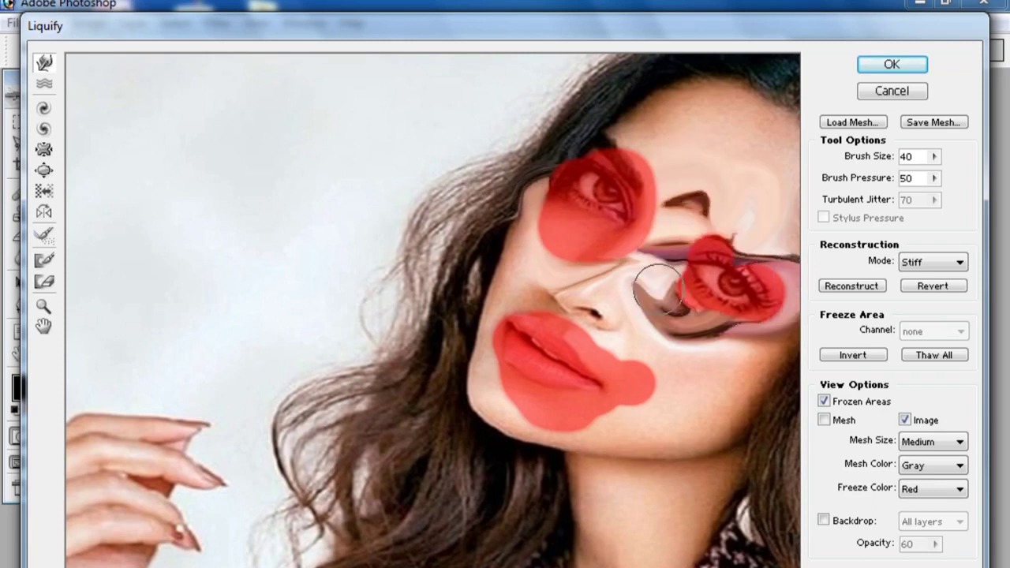
pyautogui.hotkey('ctrl', 'alt', 'z')
pyautogui.hotkey('ctrl', 'alt', 'z')
pyautogui.hotkey('ctrl', 'alt', 'z')
pyautogui.hotkey('ctrl', 'alt', 'z')
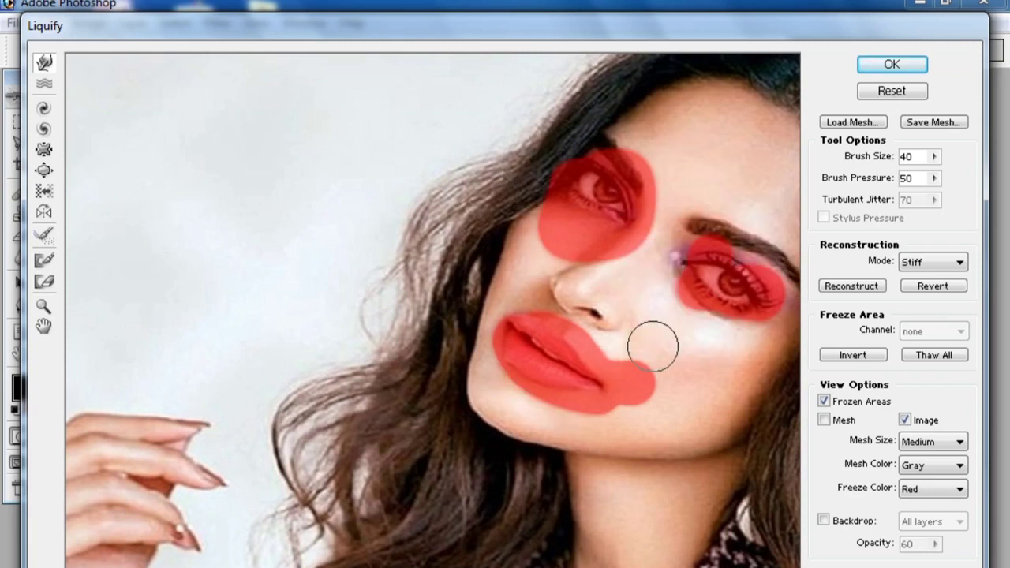
pyautogui.hotkey('ctrl', 'alt', 'z')
pyautogui.hotkey('ctrl', 'alt', 'z')
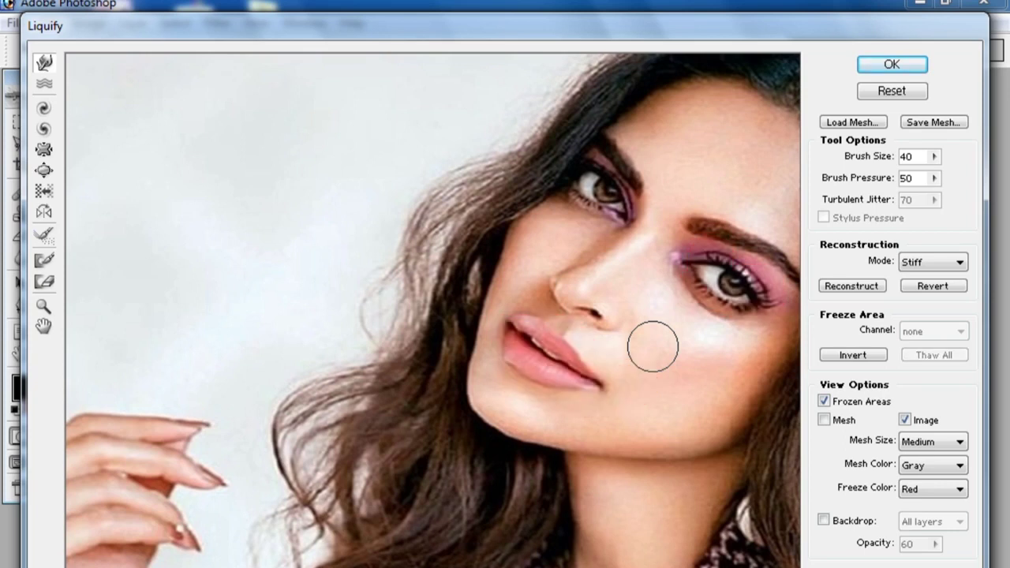
# Inspect the woman's eye and face at several magnifications with the Liquify Zoom tool
pyautogui.click(44, 282)
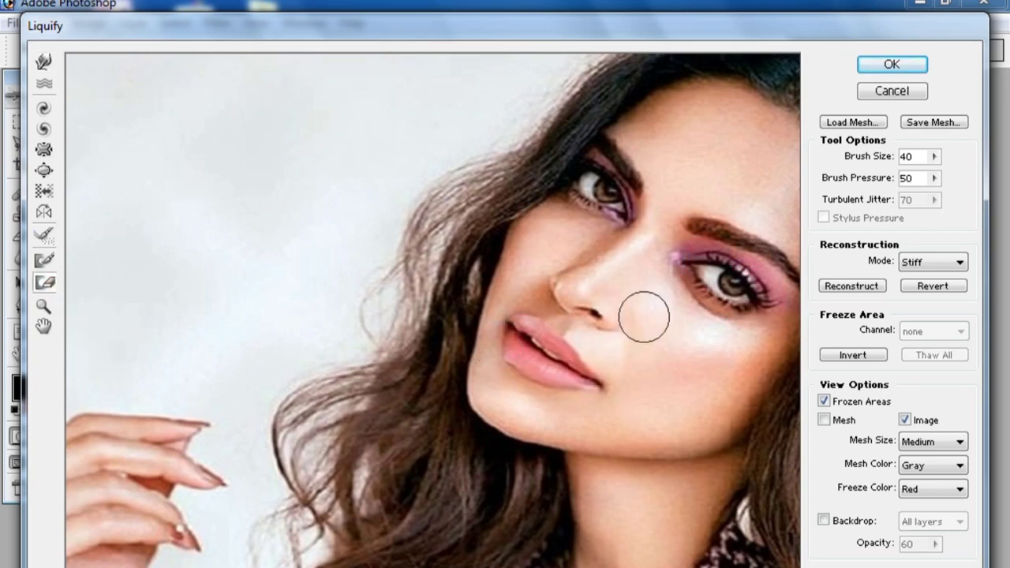
pyautogui.press('z')
pyautogui.click(589, 311)
pyautogui.press('alt')
pyautogui.hotkey('ctrl', 'alt', 'z')
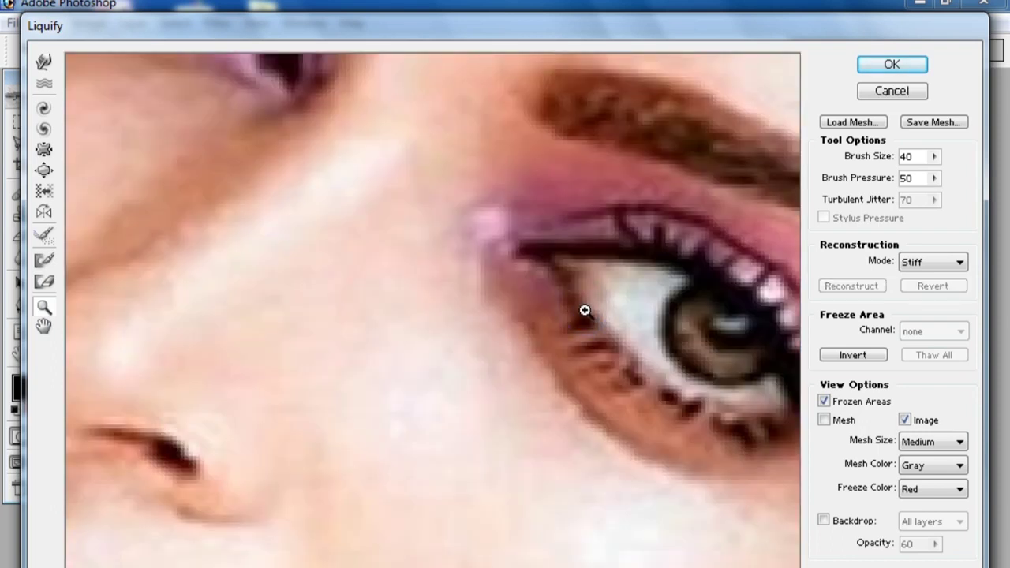
pyautogui.click(584, 310)
pyautogui.click(583, 310)
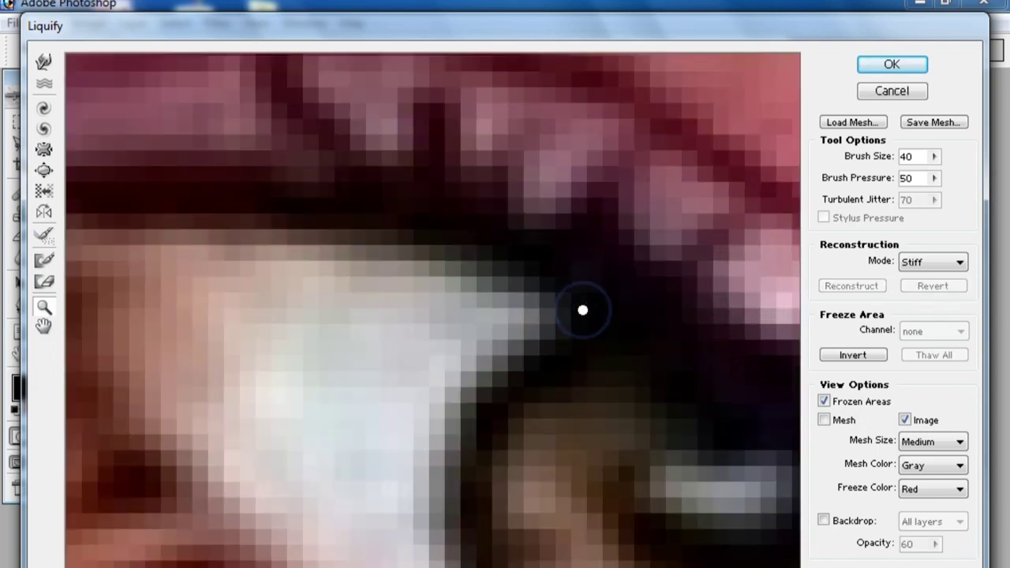
pyautogui.keyDown('alt'); pyautogui.click(582, 310); pyautogui.keyUp('alt')
pyautogui.keyDown('alt'); pyautogui.click(582, 310); pyautogui.keyUp('alt')
pyautogui.keyDown('alt'); pyautogui.click(582, 310); pyautogui.keyUp('alt')
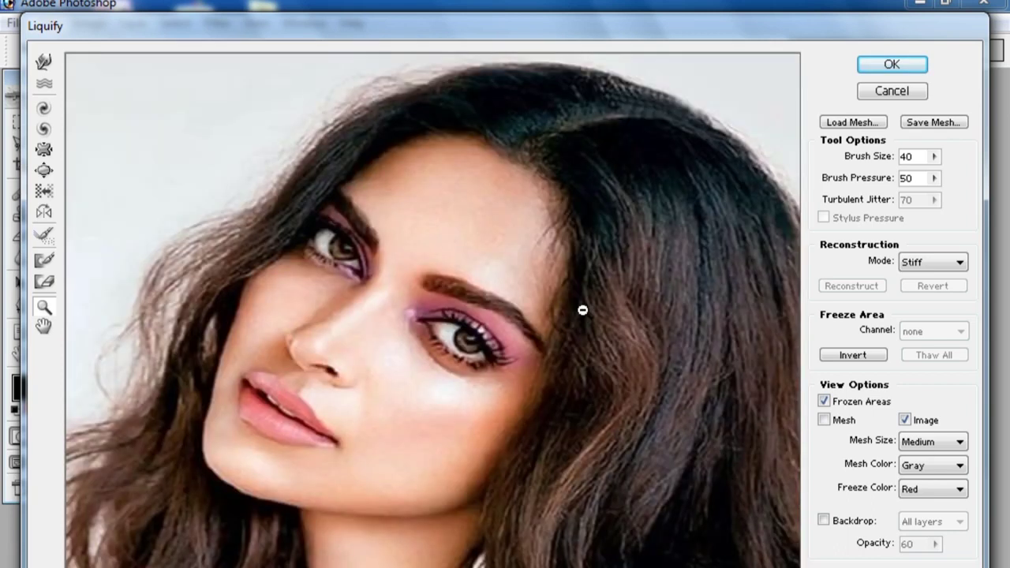
pyautogui.keyDown('alt'); pyautogui.click(582, 310); pyautogui.keyUp('alt')
pyautogui.click(566, 316)
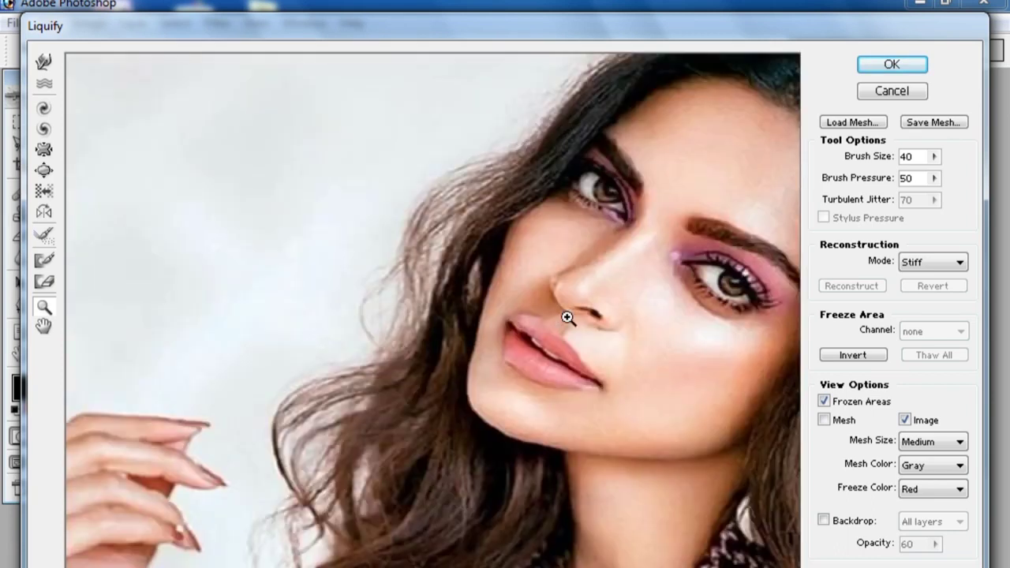
pyautogui.click(568, 316)
# Pan across the enlarged face to the eyes and nose with the Hand tool, and accept the Liquify filter
pyautogui.click(45, 326)
pyautogui.moveTo(564, 329); pyautogui.dragTo(232, 380)
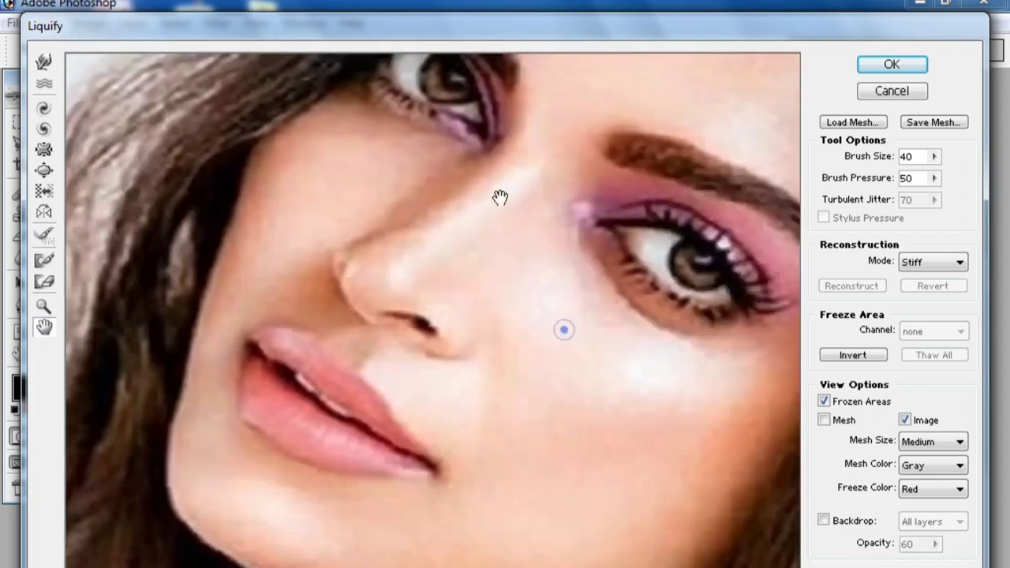
pyautogui.moveTo(500, 198); pyautogui.dragTo(463, 429)
pyautogui.moveTo(495, 250); pyautogui.dragTo(625, 216)
pyautogui.press('alt')
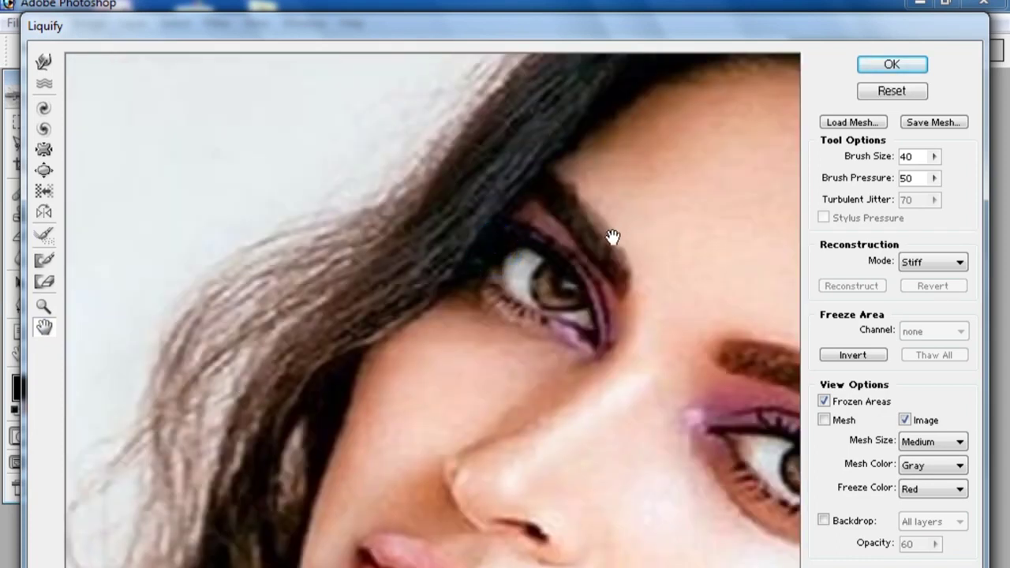
pyautogui.click(891, 66)
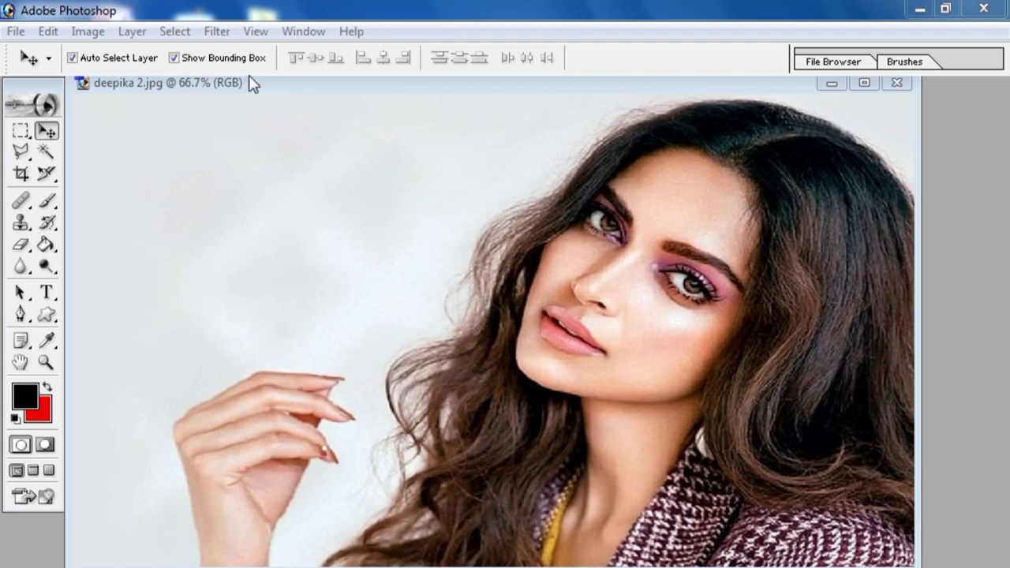
# Sample the woman's face in Pattern Maker and generate a 128 by 128 px tile pattern from it
pyautogui.click(216, 32)
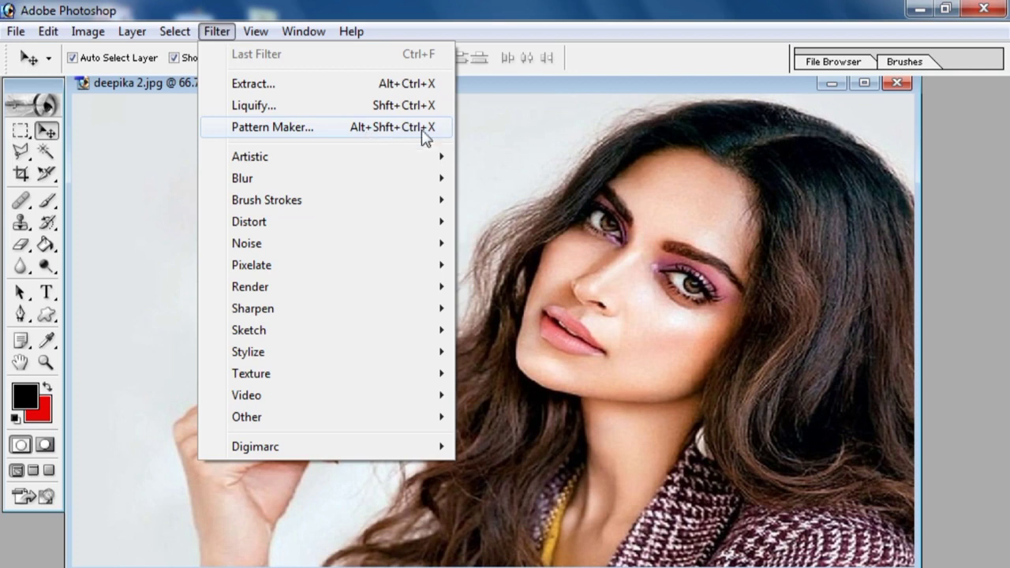
pyautogui.click(347, 131)
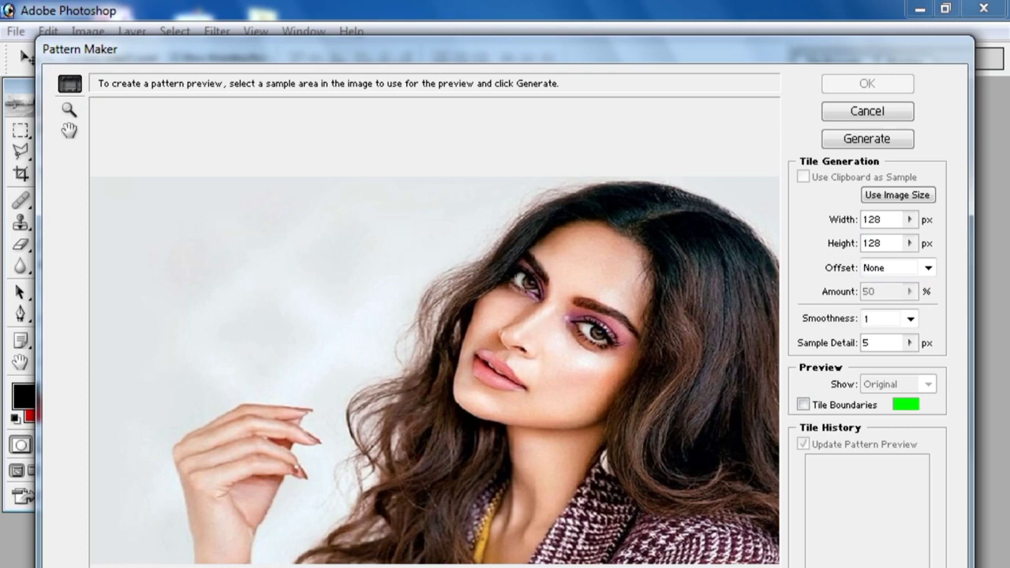
pyautogui.moveTo(461, 238); pyautogui.dragTo(637, 422)
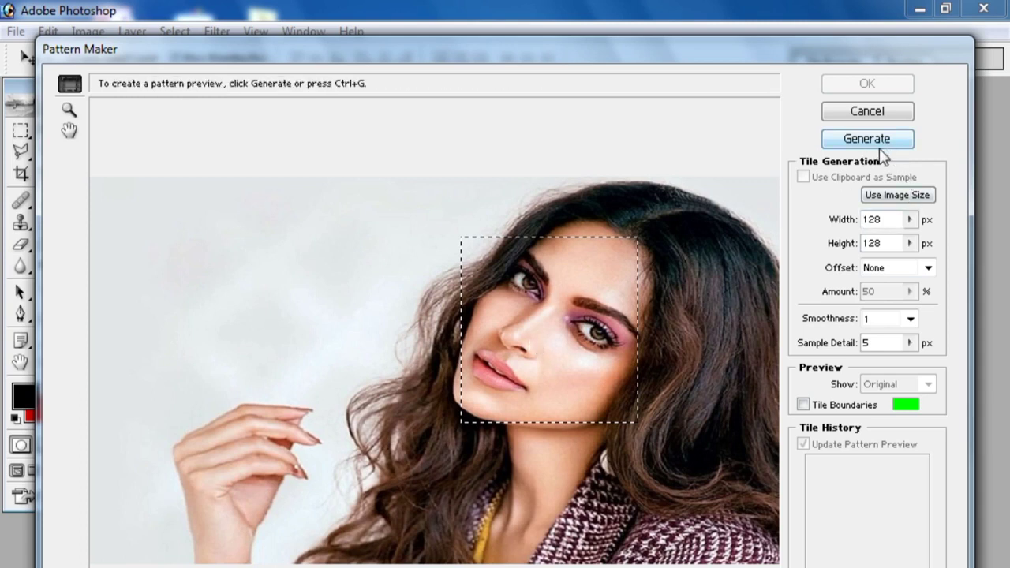
pyautogui.click(882, 146)
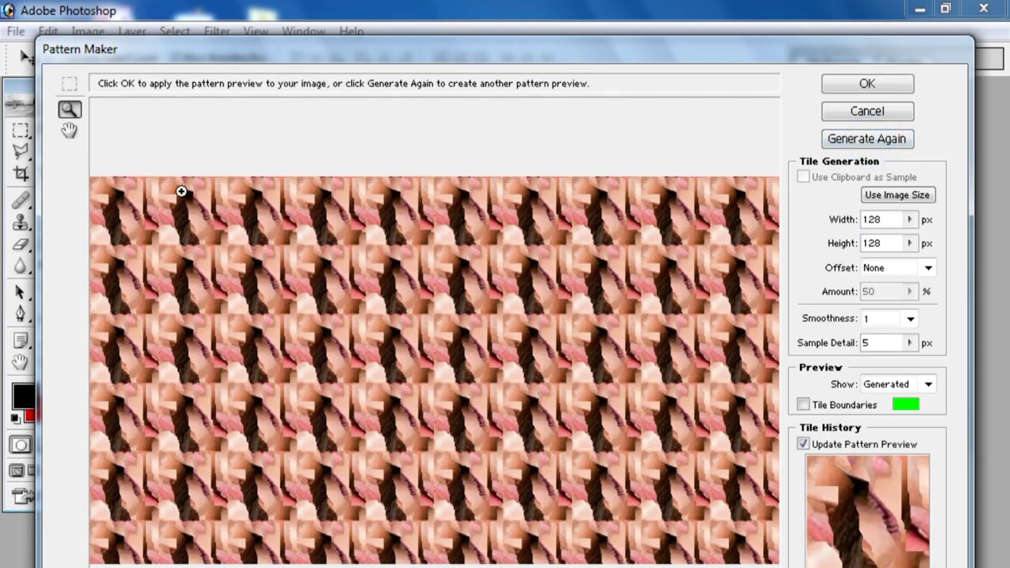
# Generate two more variations of the face pattern and apply the last one to the image
pyautogui.press('alt')
pyautogui.click(860, 135)
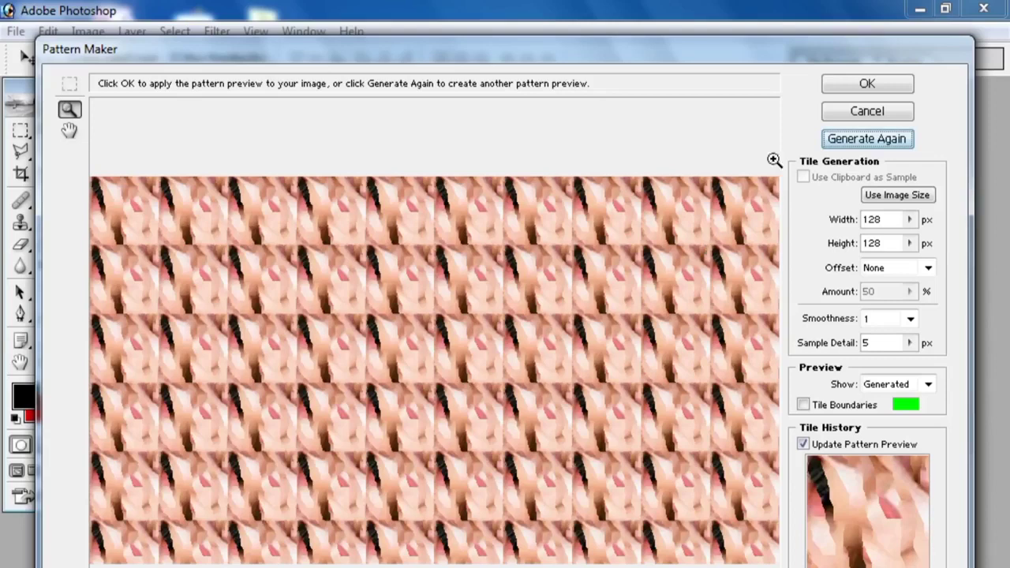
pyautogui.click(842, 137)
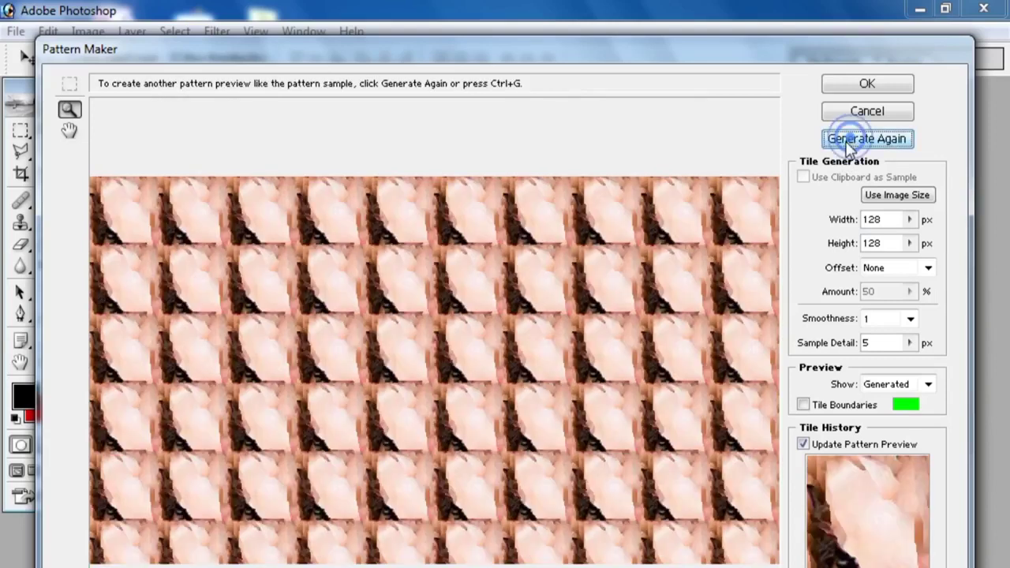
pyautogui.click(883, 88)
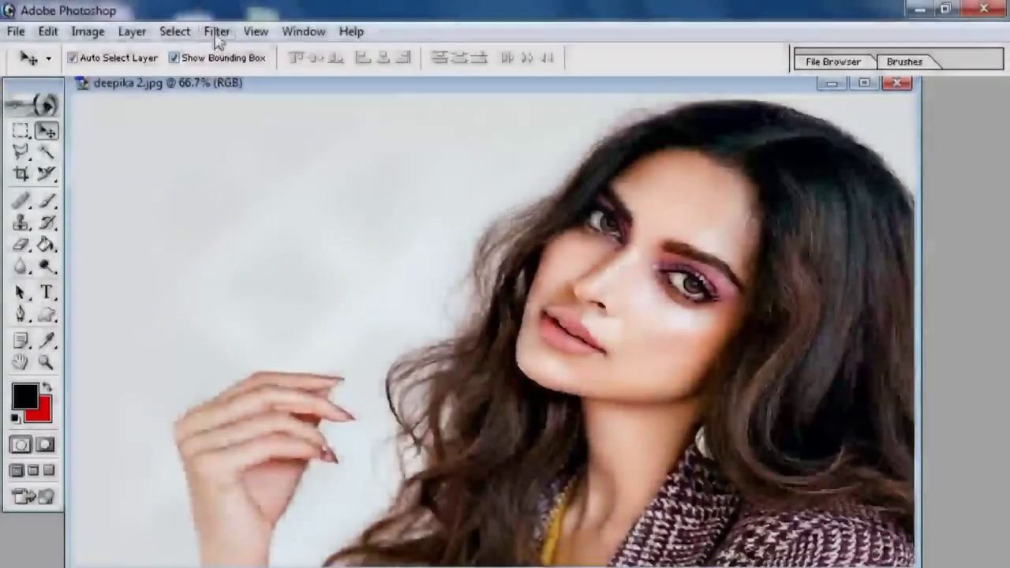
# Try the Colored Pencil filter on the portrait with pencil width 8, stroke pressure 7 and paper brightness 28
pyautogui.click(216, 31)
pyautogui.moveTo(298, 161)
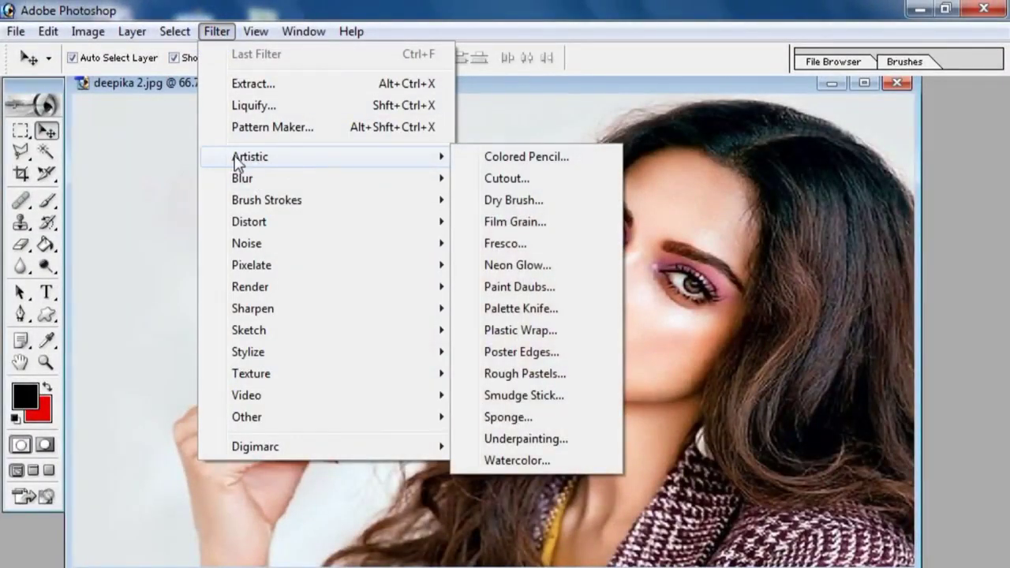
pyautogui.click(548, 161)
pyautogui.moveTo(523, 181); pyautogui.dragTo(418, 341)
pyautogui.moveTo(473, 297)
pyautogui.mouseDown()
pyautogui.moveTo(466, 310)
pyautogui.moveTo(403, 303)
pyautogui.mouseUp()
pyautogui.moveTo(490, 298); pyautogui.dragTo(467, 294)
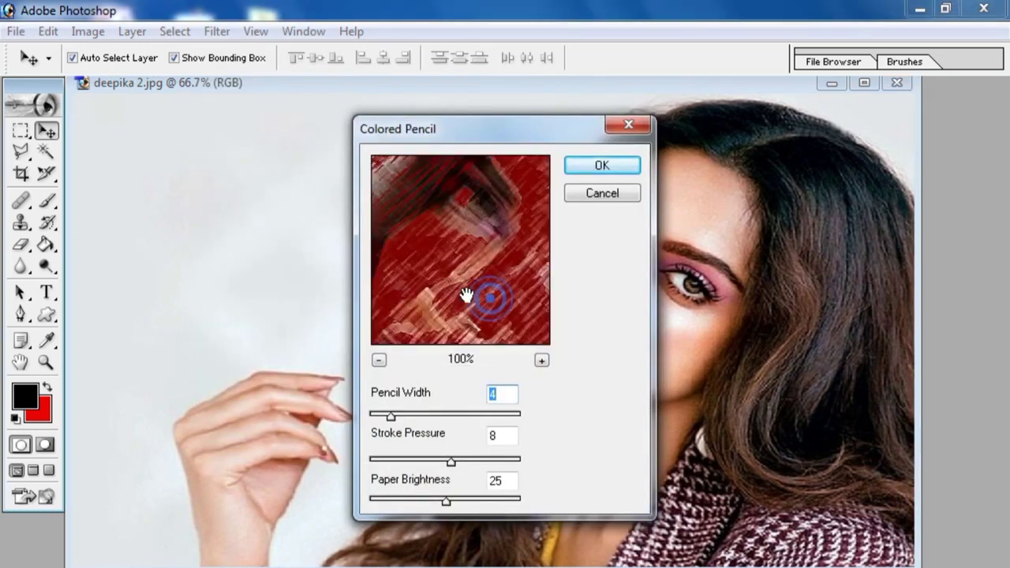
pyautogui.click(381, 399)
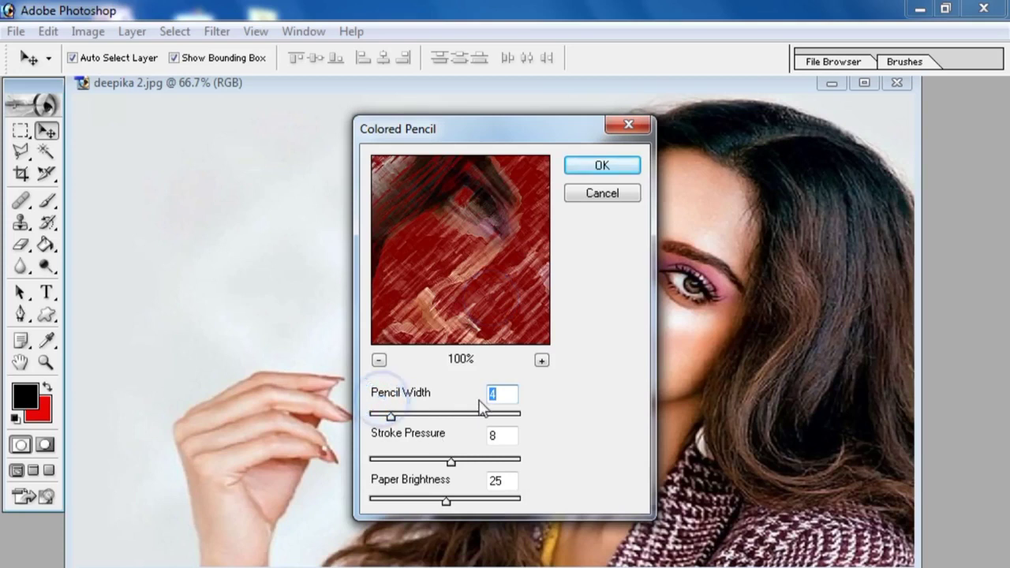
pyautogui.moveTo(391, 417)
pyautogui.mouseDown()
pyautogui.moveTo(495, 417)
pyautogui.moveTo(417, 422)
pyautogui.mouseUp()
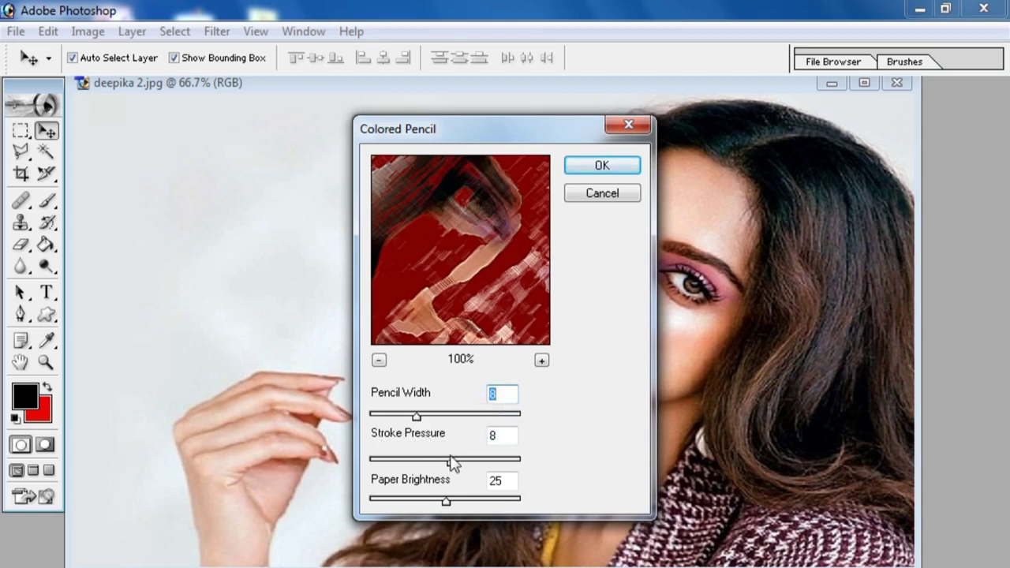
pyautogui.moveTo(451, 460)
pyautogui.mouseDown()
pyautogui.moveTo(462, 466)
pyautogui.moveTo(440, 467)
pyautogui.moveTo(449, 497)
pyautogui.moveTo(425, 504)
pyautogui.moveTo(456, 507)
pyautogui.mouseUp()
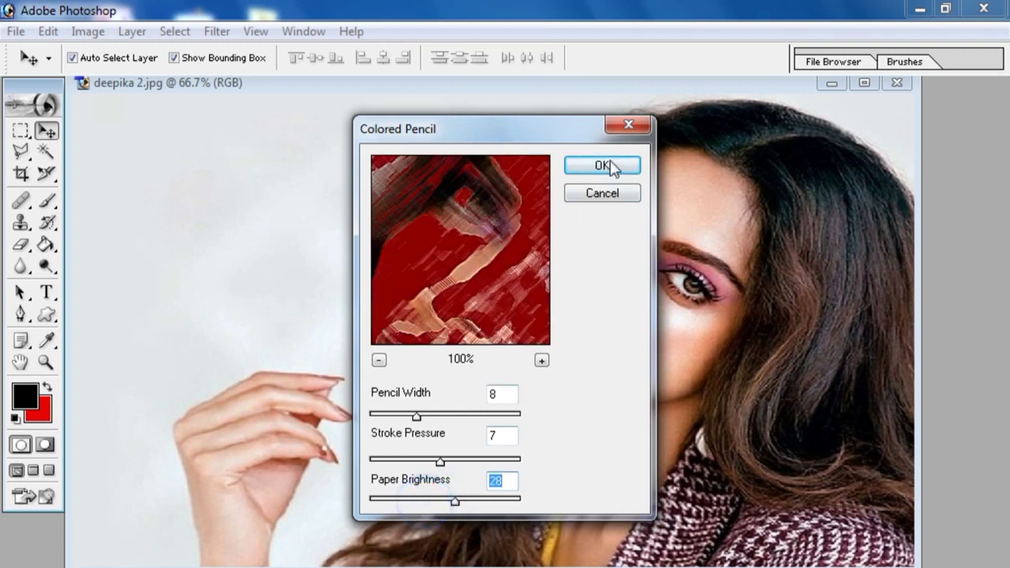
pyautogui.moveTo(514, 134)
pyautogui.mouseDown()
pyautogui.moveTo(856, 260)
pyautogui.moveTo(845, 217)
pyautogui.mouseUp()
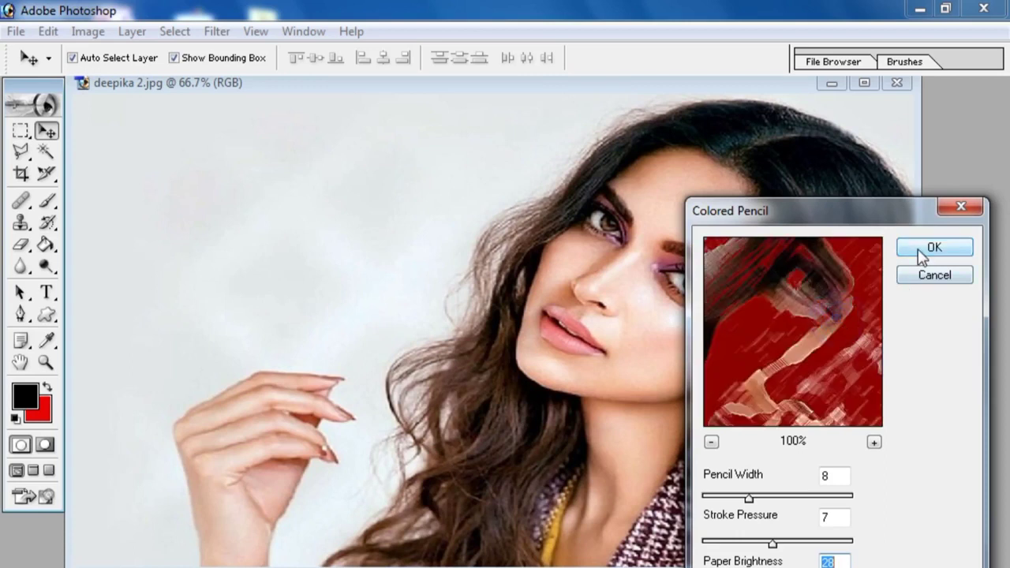
pyautogui.click(919, 251)
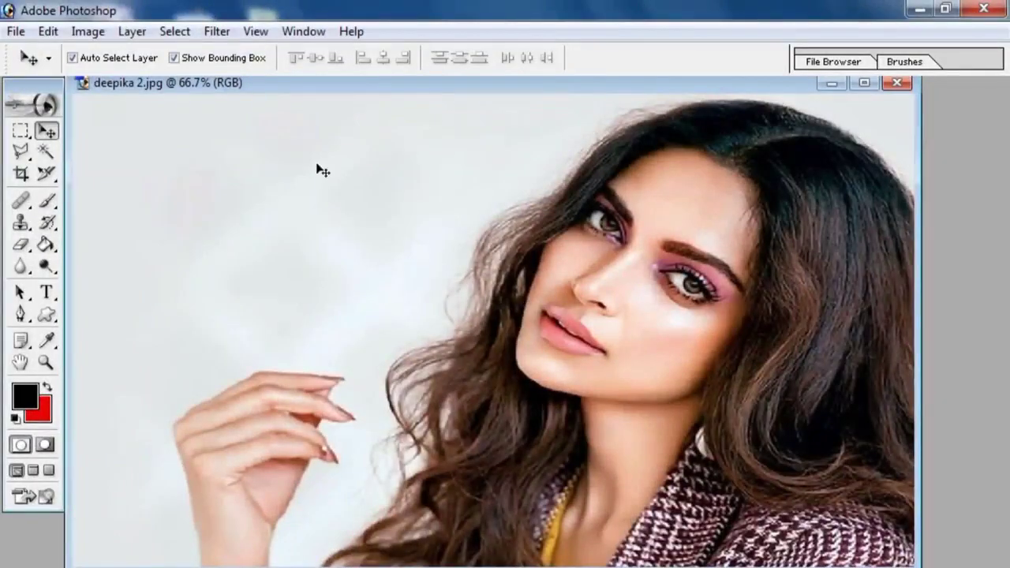
# Try the Cutout filter on the portrait with 4 levels, edge simplicity 4 and edge fidelity 2, and undo it
pyautogui.click(216, 31)
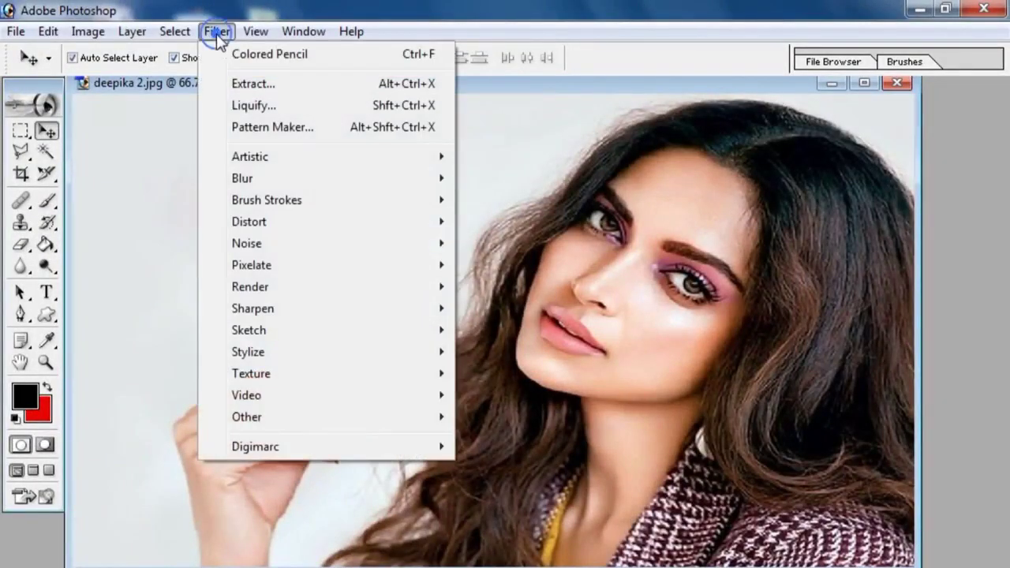
pyautogui.click(266, 158)
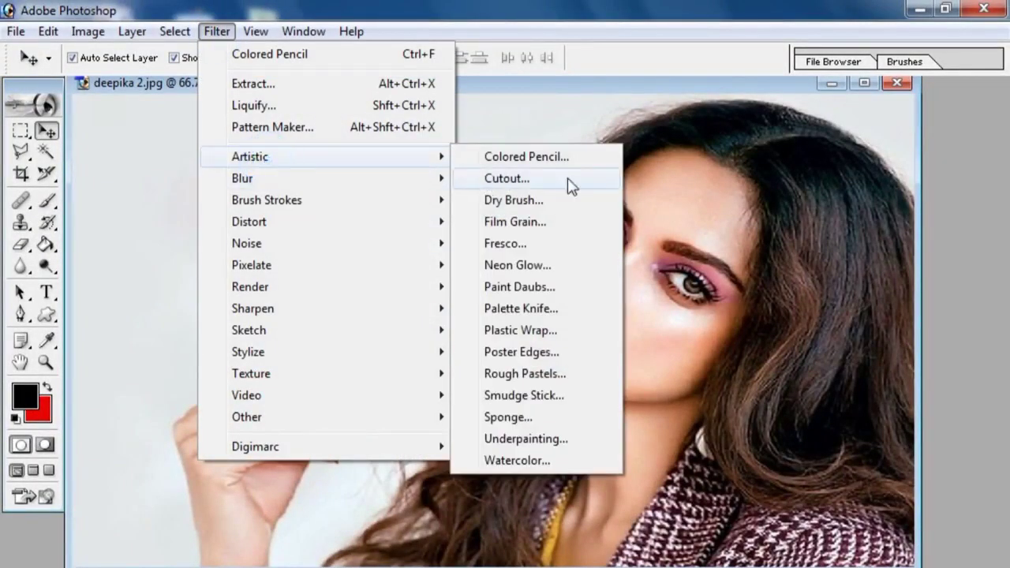
pyautogui.click(531, 179)
pyautogui.moveTo(493, 235); pyautogui.dragTo(428, 280)
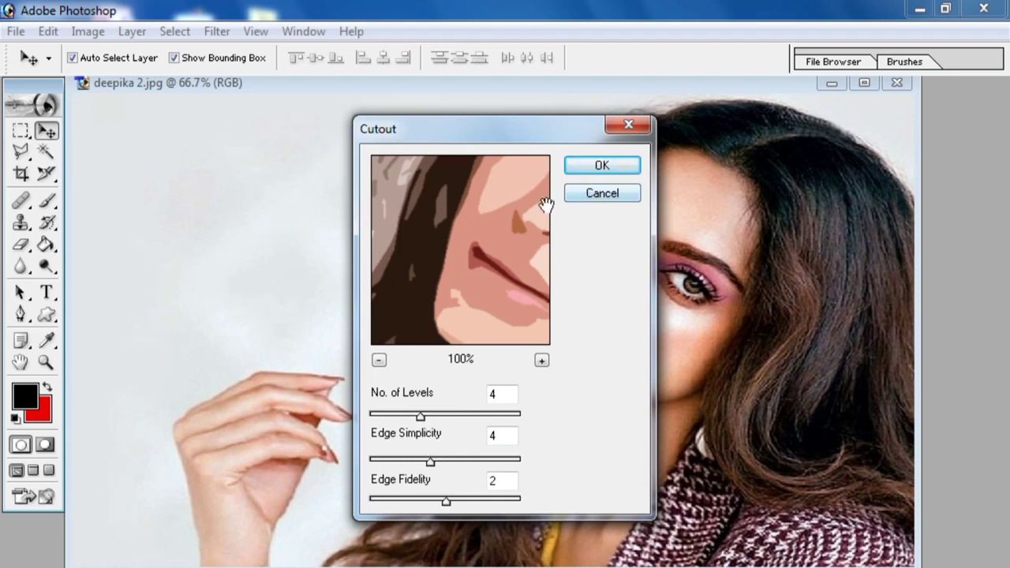
pyautogui.click(615, 169)
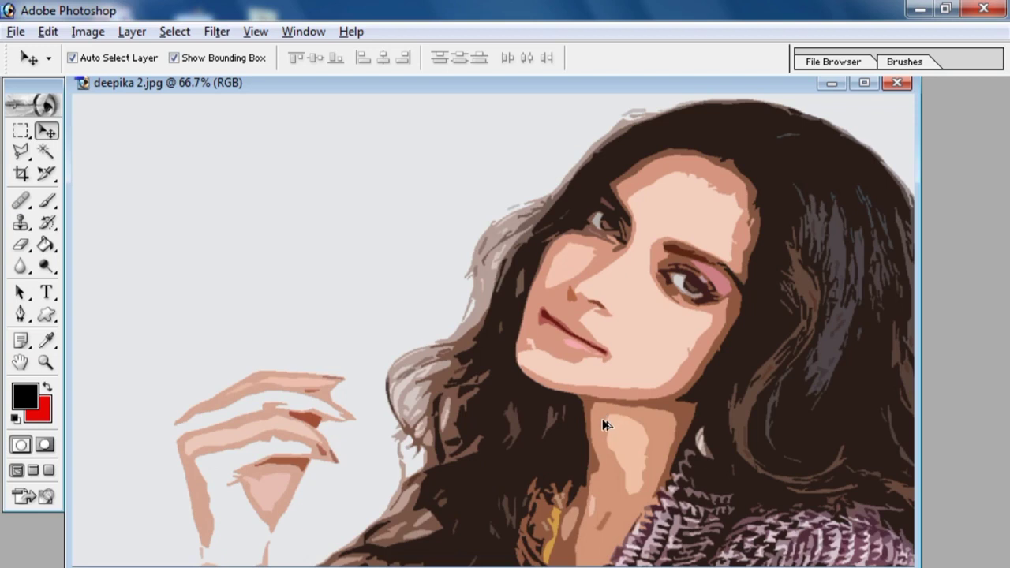
pyautogui.hotkey('ctrl', 'z')
# Try the Dry Brush filter on the portrait with brush size 2, brush detail 8 and texture 1
pyautogui.click(217, 31)
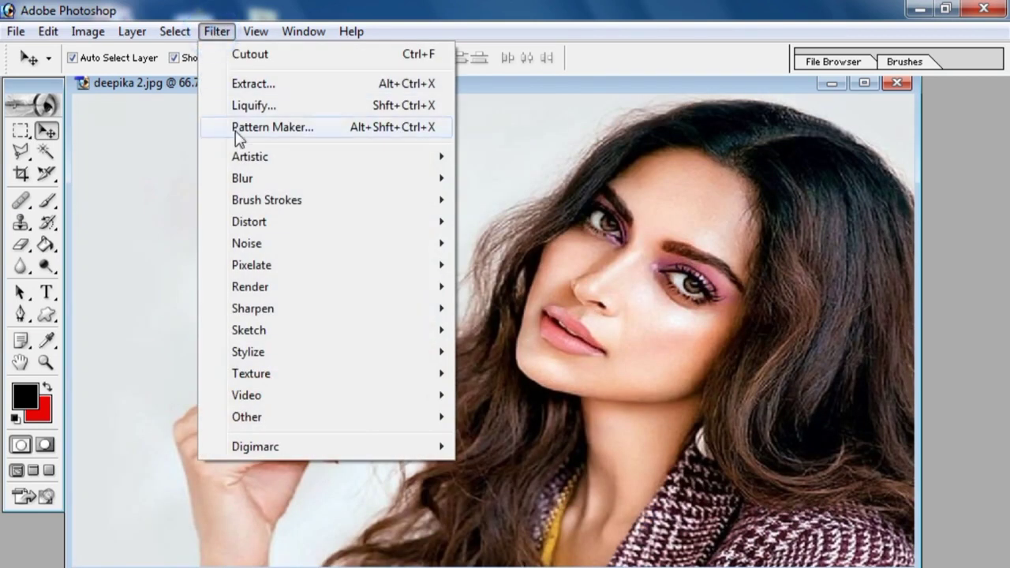
pyautogui.click(251, 154)
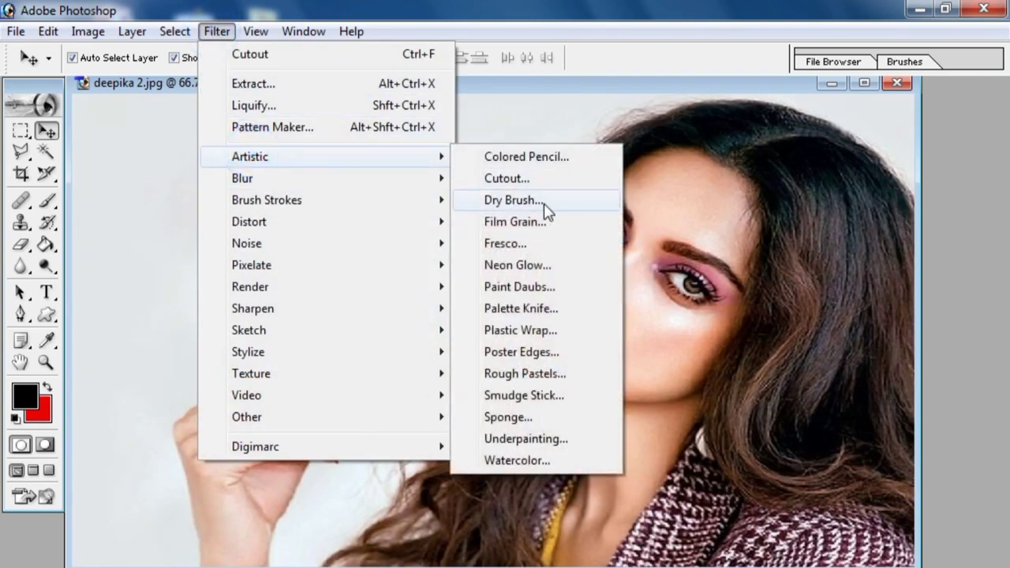
pyautogui.click(513, 203)
pyautogui.moveTo(491, 232); pyautogui.dragTo(491, 169)
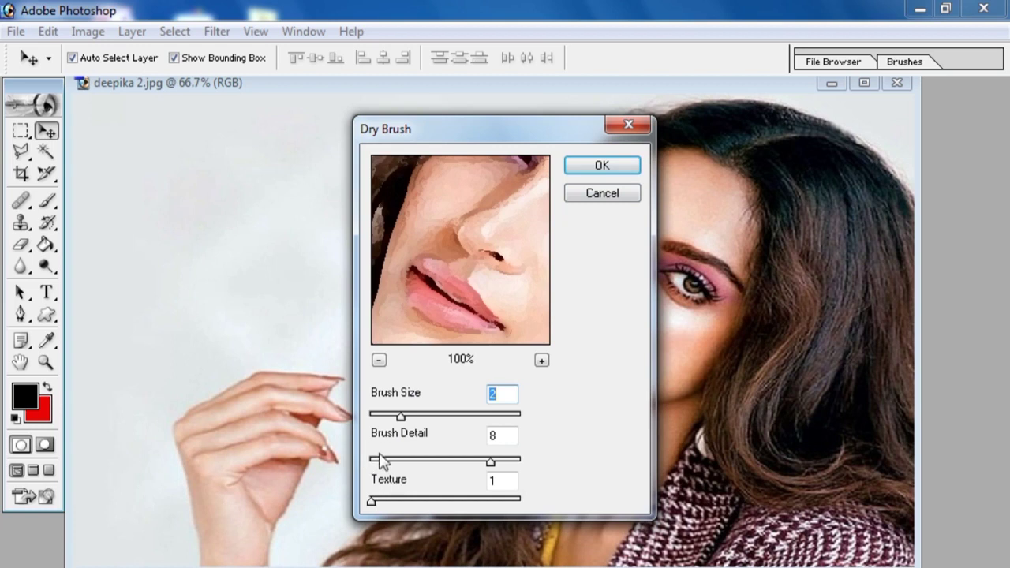
pyautogui.click(628, 169)
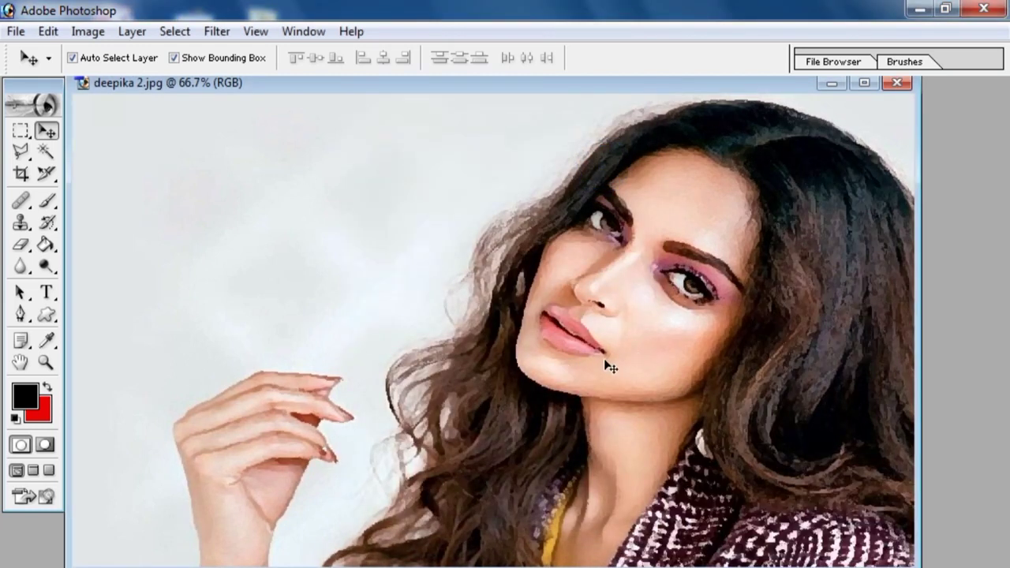
# Try the Sponge filter on the portrait with brush size 5, definition 12 and smoothness 5, and undo it
pyautogui.click(216, 31)
pyautogui.click(261, 156)
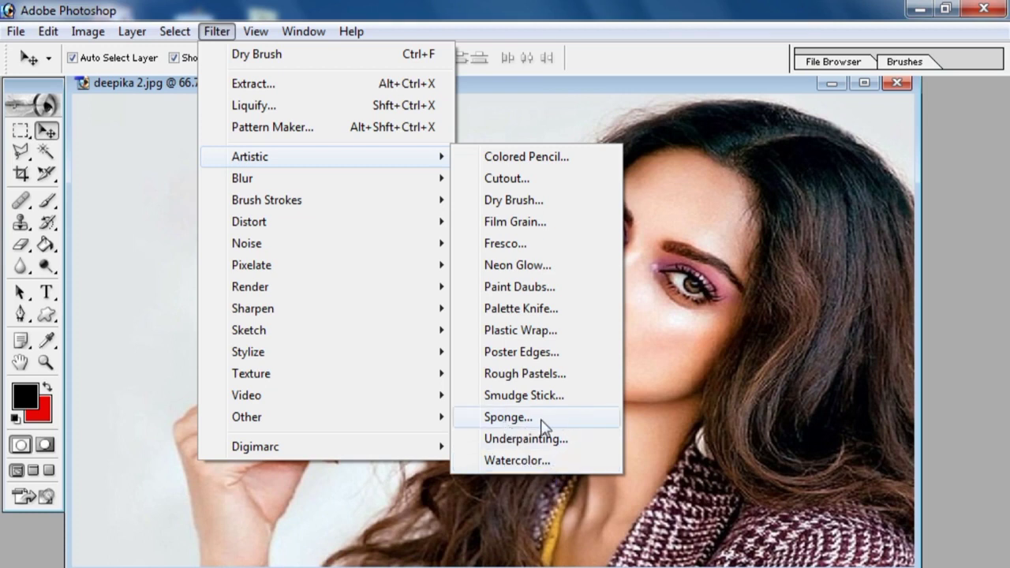
pyautogui.click(514, 420)
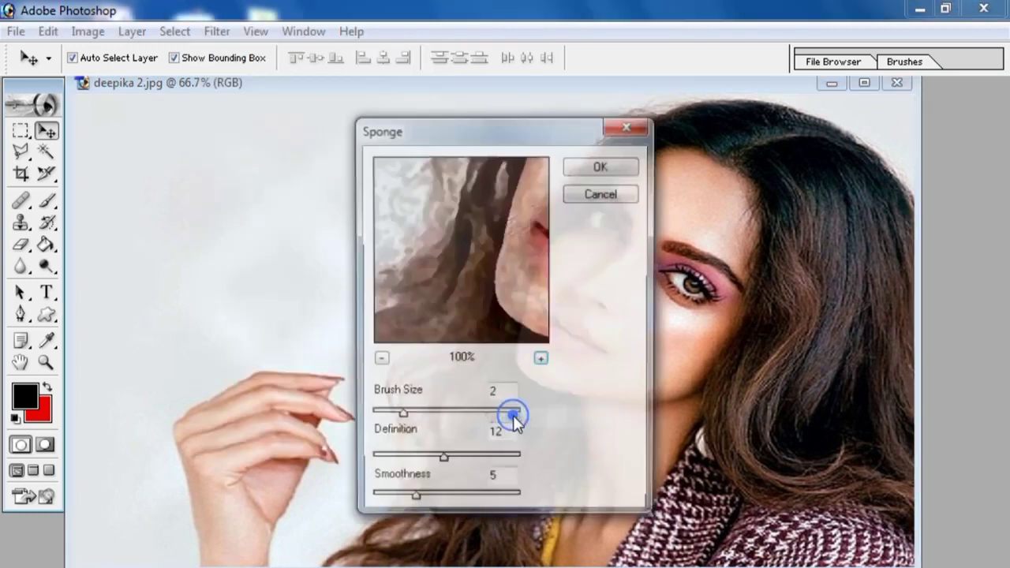
pyautogui.moveTo(517, 251); pyautogui.dragTo(446, 263)
pyautogui.moveTo(400, 415); pyautogui.dragTo(446, 416)
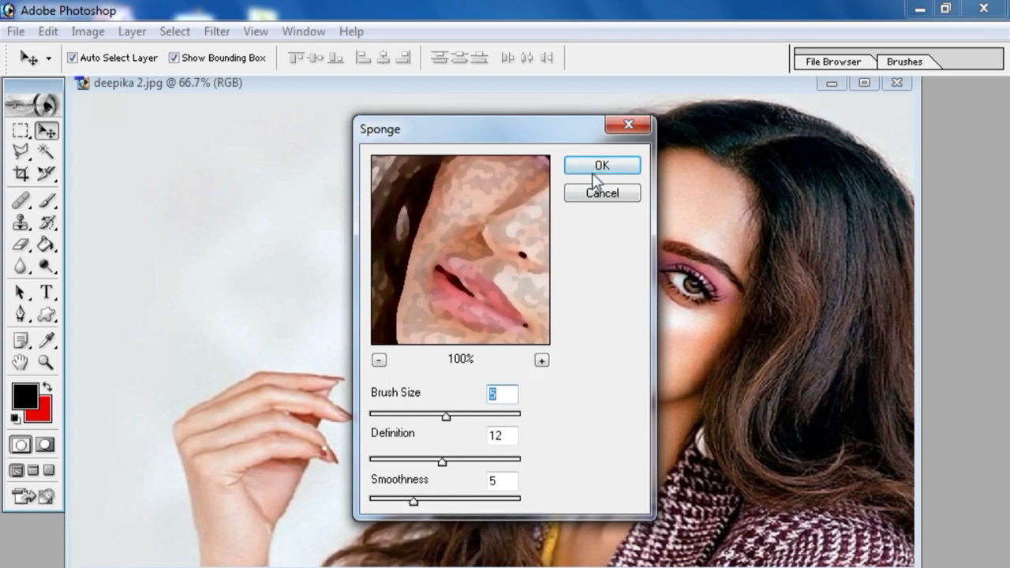
pyautogui.click(379, 361)
pyautogui.click(378, 360)
pyautogui.click(378, 360)
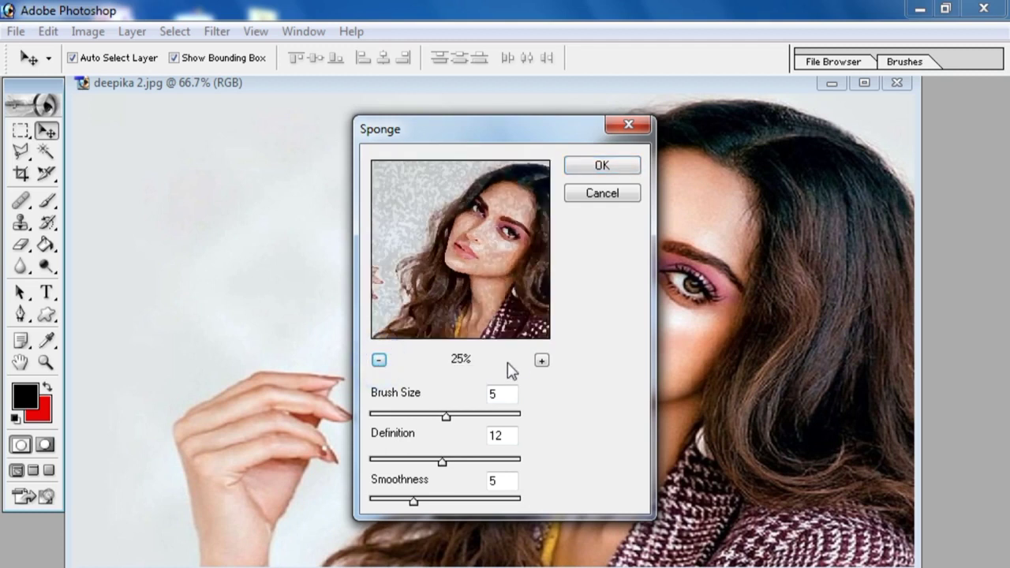
pyautogui.click(541, 360)
pyautogui.click(379, 360)
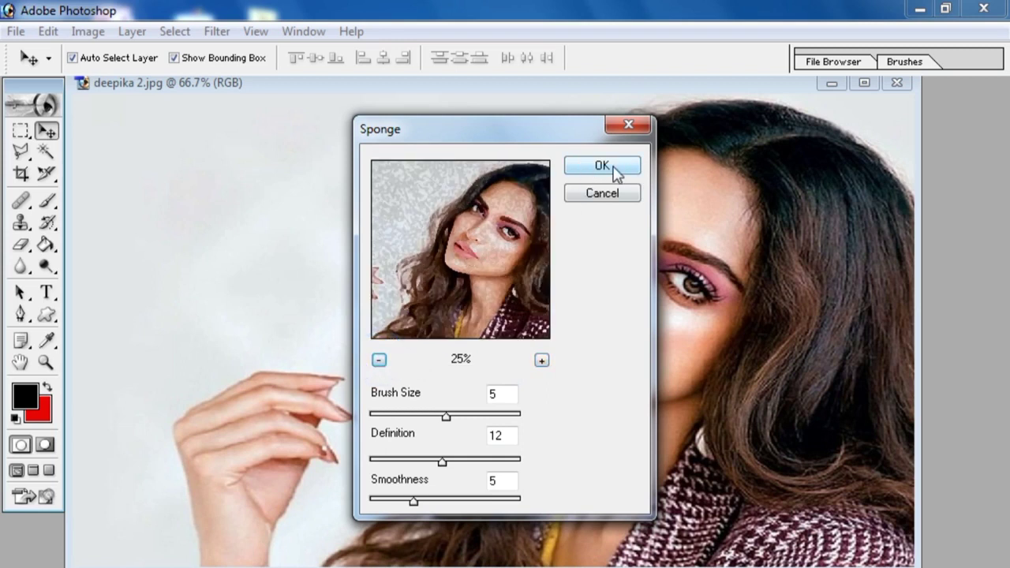
pyautogui.click(614, 168)
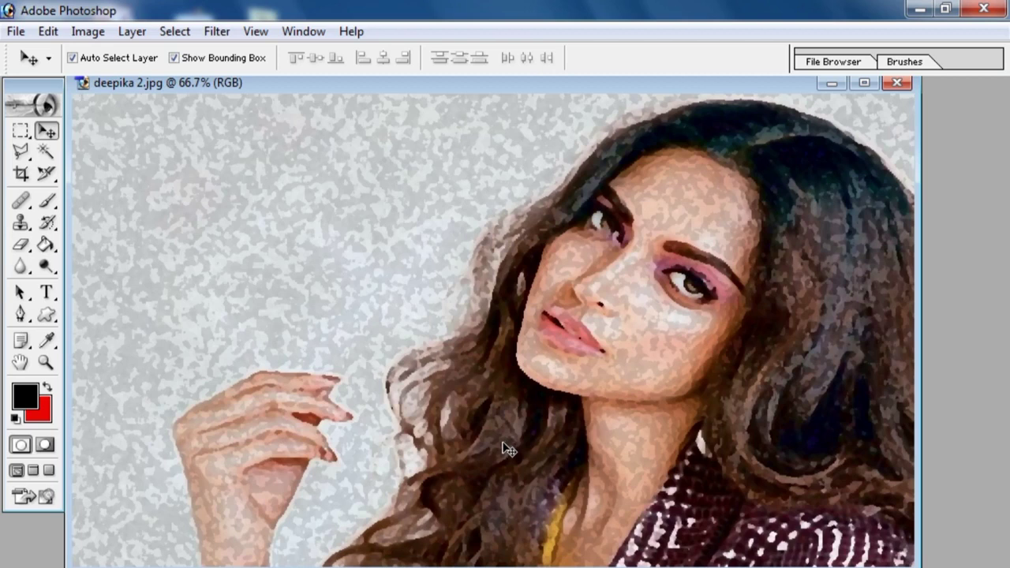
pyautogui.hotkey('ctrl', 'z')
# Try the Watercolor filter on the portrait with brush detail 4, shadow intensity 5 and texture 2
pyautogui.click(217, 32)
pyautogui.moveTo(306, 164)
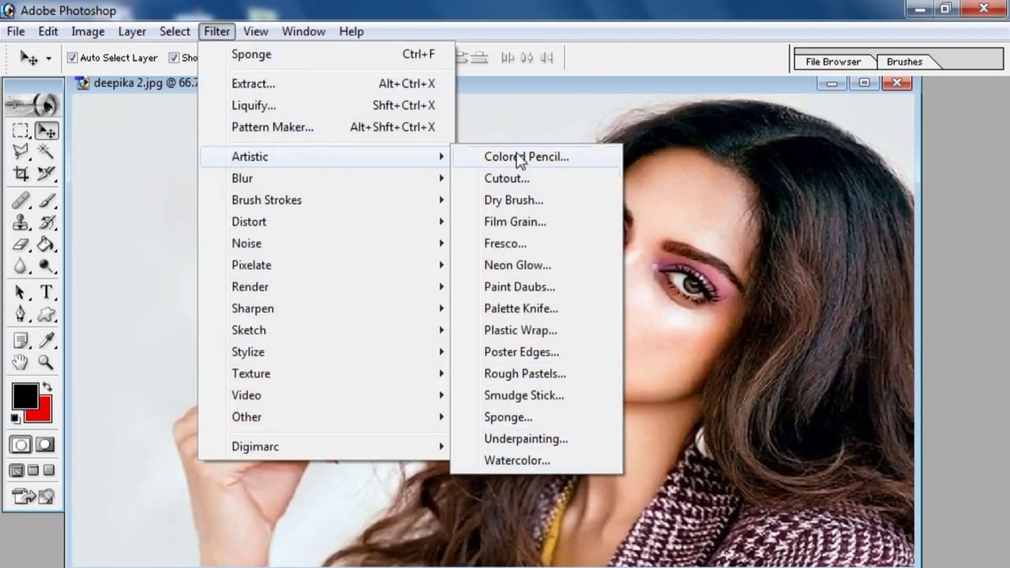
pyautogui.click(527, 460)
pyautogui.moveTo(518, 251); pyautogui.dragTo(499, 241)
pyautogui.click(378, 360)
pyautogui.click(379, 360)
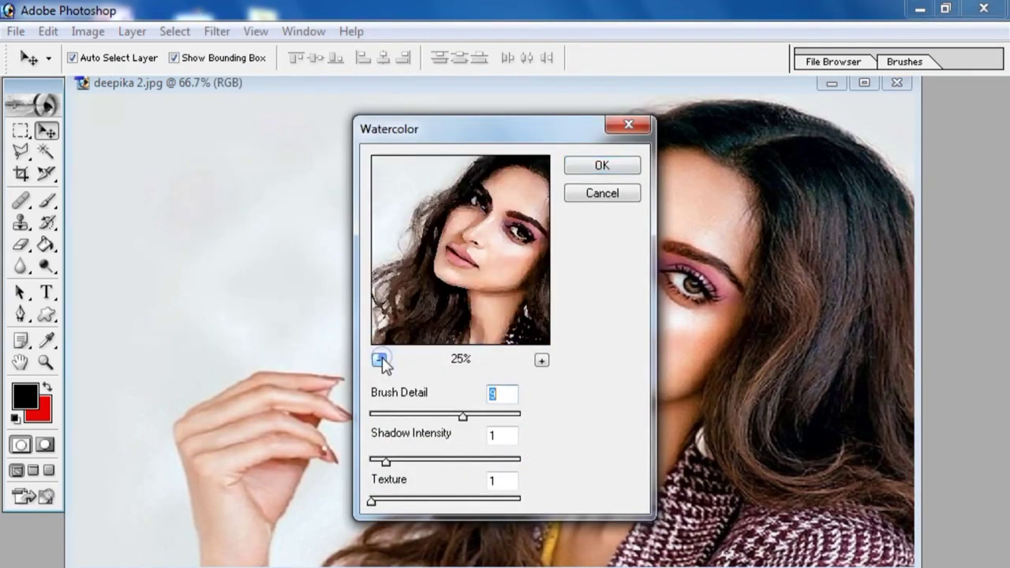
pyautogui.moveTo(385, 461); pyautogui.dragTo(446, 463)
pyautogui.moveTo(377, 509); pyautogui.dragTo(466, 513)
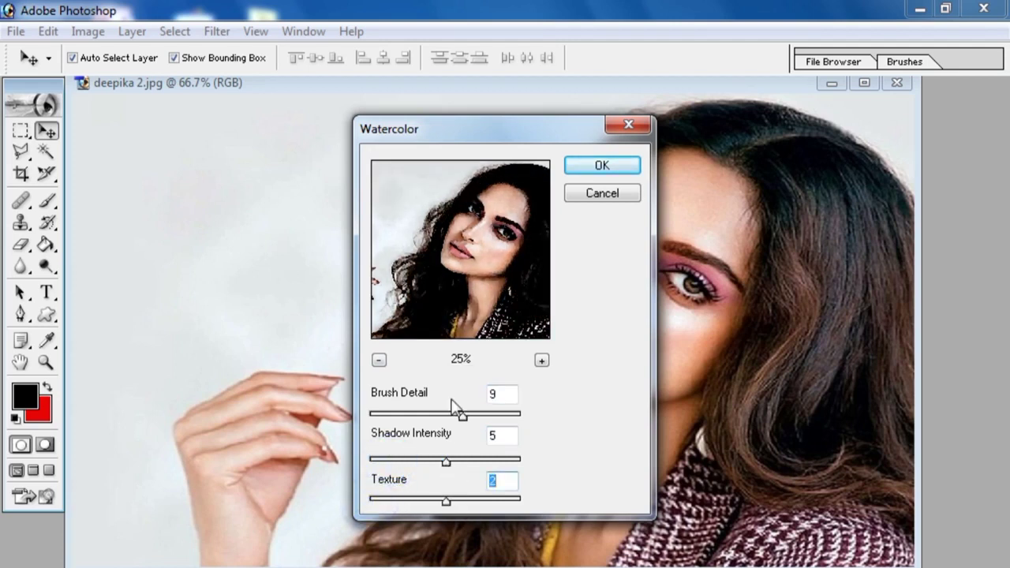
pyautogui.moveTo(462, 417); pyautogui.dragTo(405, 416)
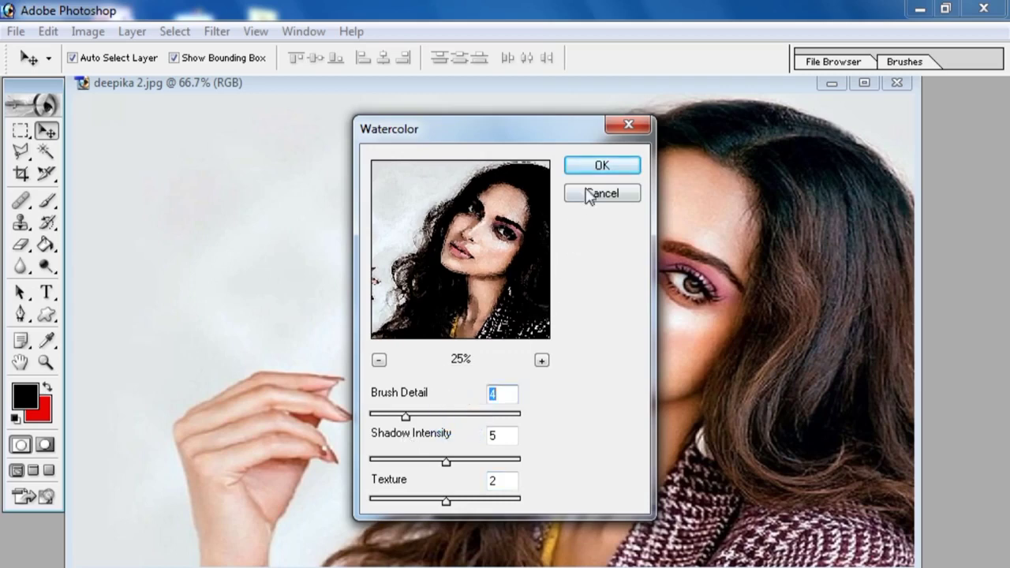
pyautogui.click(601, 166)
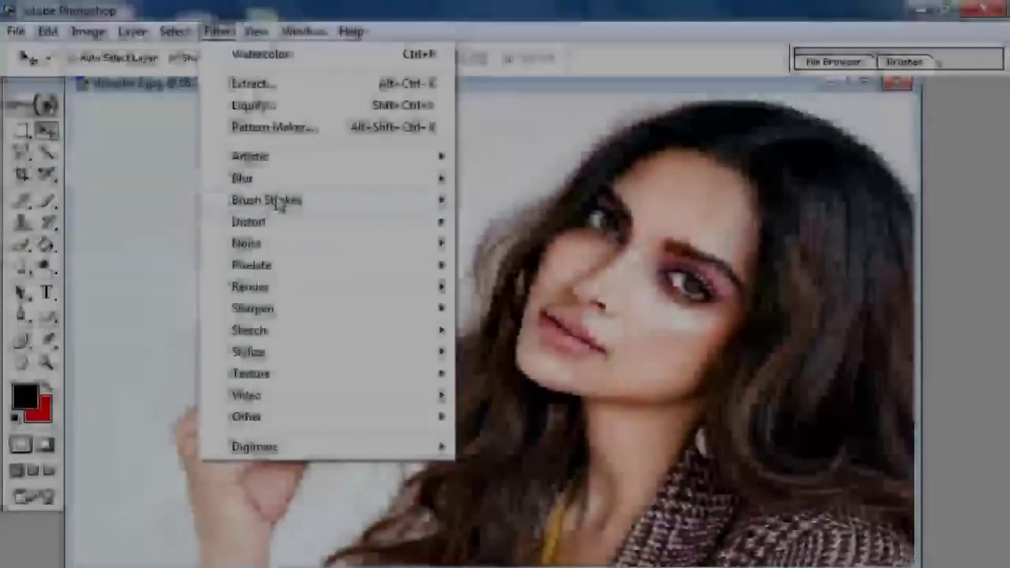
# Apply the Blur More filter to the portrait
pyautogui.moveTo(282, 185)
pyautogui.click(282, 156)
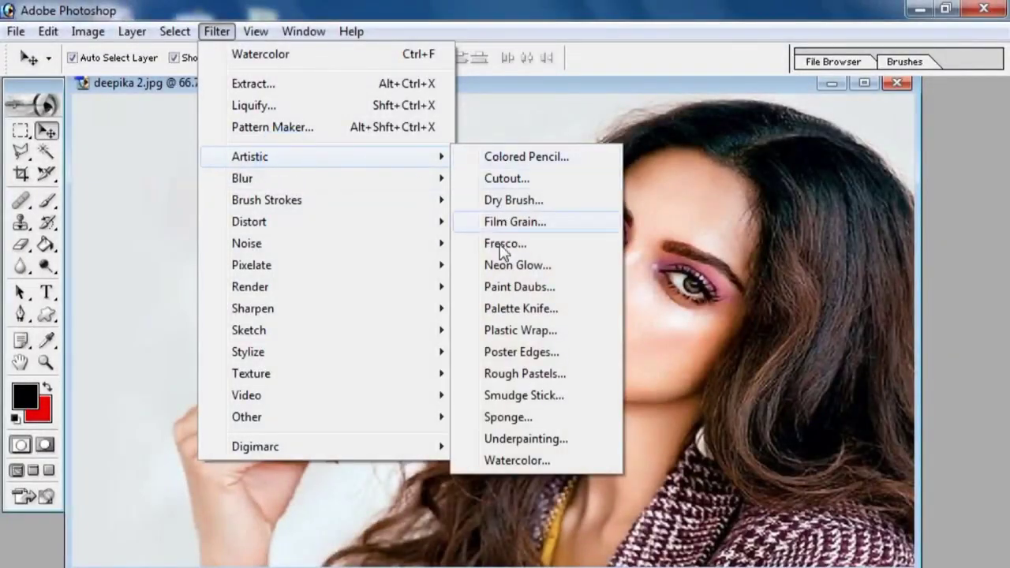
pyautogui.click(403, 178)
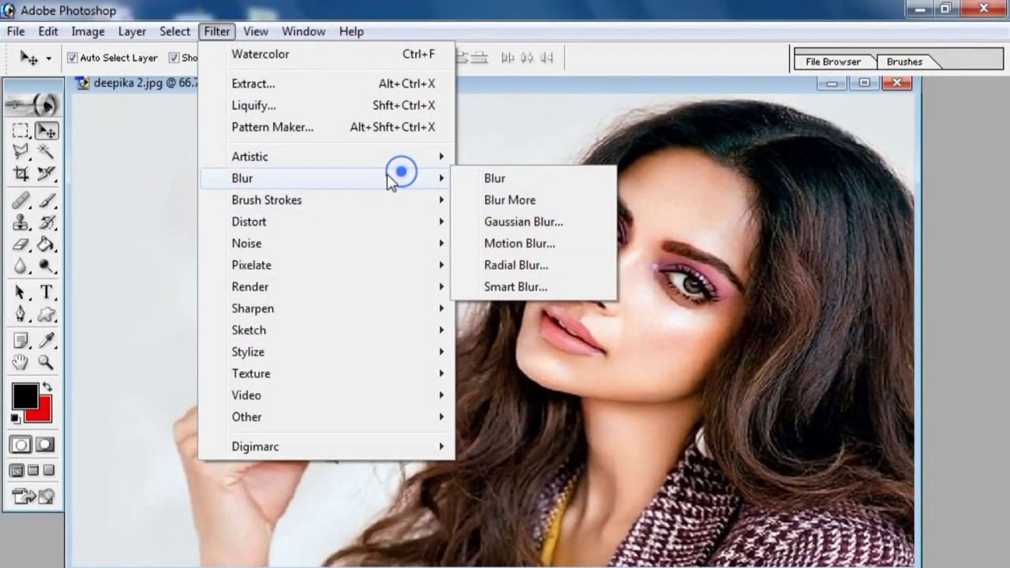
pyautogui.click(521, 200)
# Try the Gaussian Blur filter on the portrait with a radius of 4.0 pixels
pyautogui.click(217, 31)
pyautogui.click(284, 180)
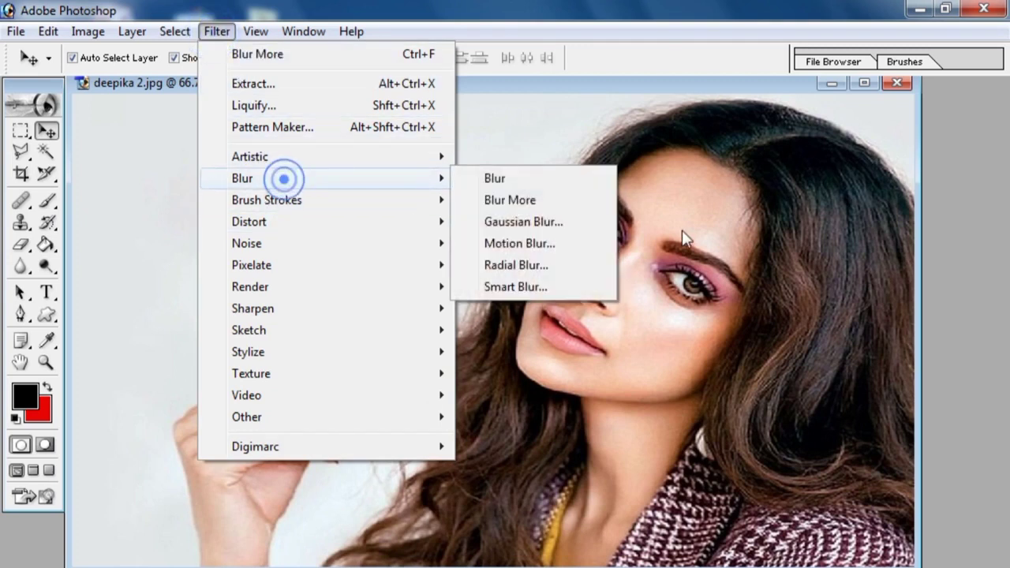
pyautogui.click(554, 223)
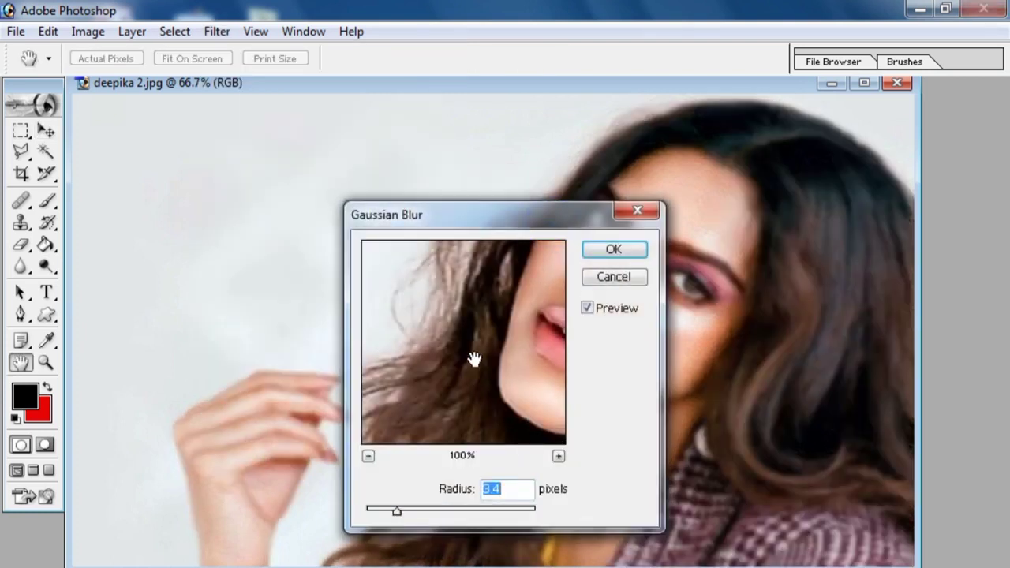
pyautogui.moveTo(468, 355); pyautogui.dragTo(513, 315)
pyautogui.click(369, 457)
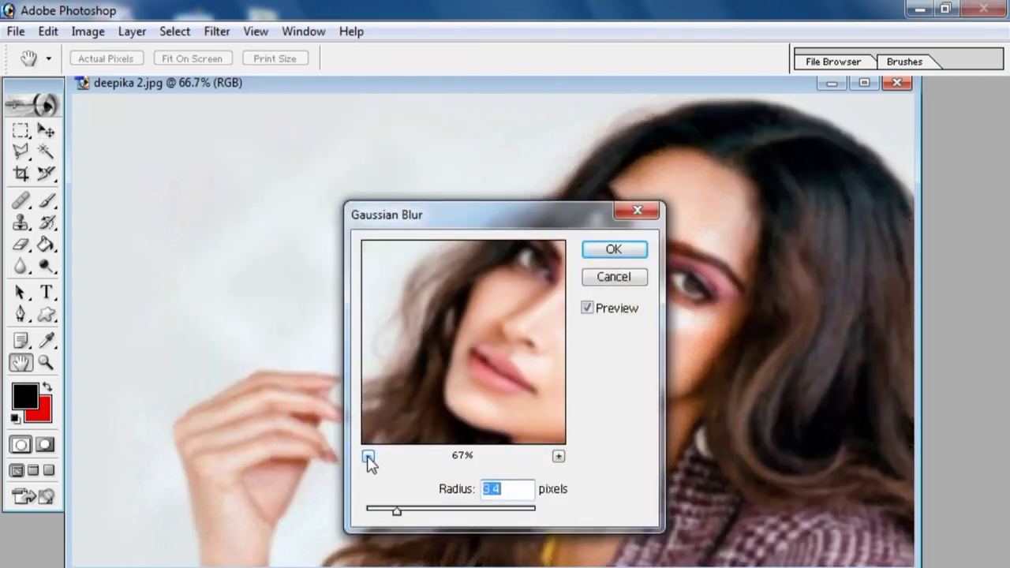
pyautogui.click(368, 457)
pyautogui.moveTo(554, 188); pyautogui.dragTo(933, 268)
pyautogui.moveTo(871, 384); pyautogui.dragTo(837, 370)
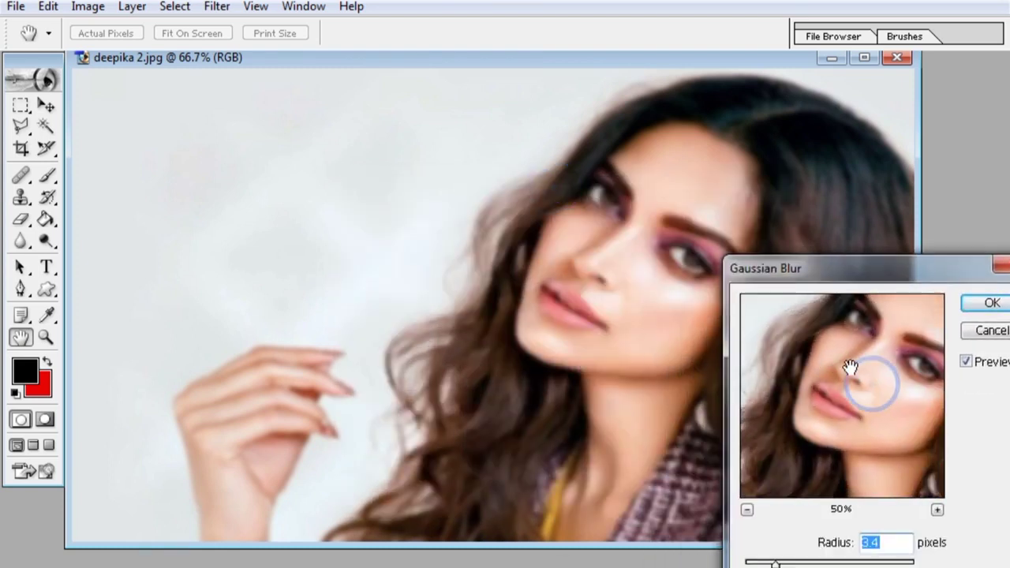
pyautogui.moveTo(835, 274); pyautogui.dragTo(806, 276)
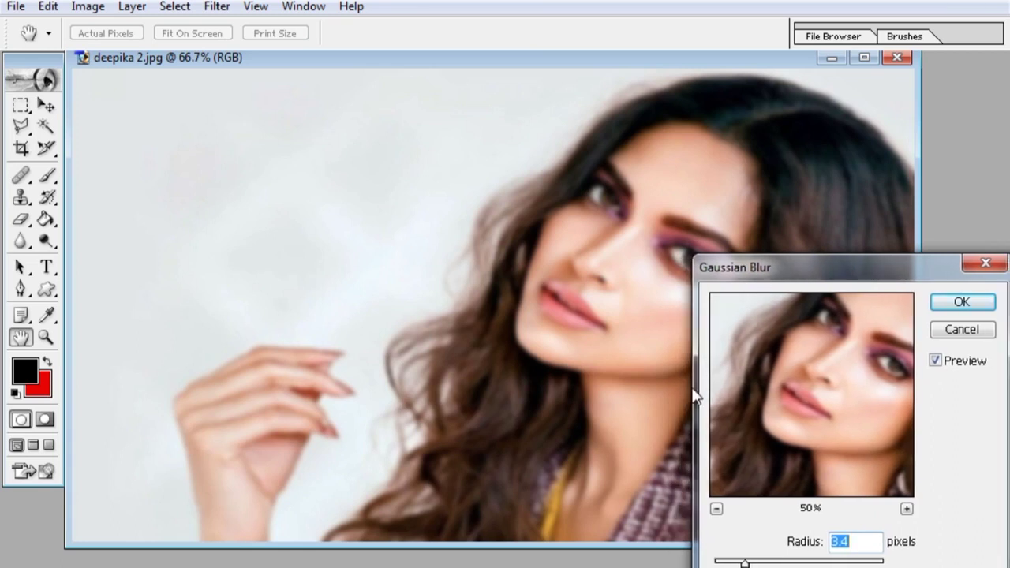
pyautogui.moveTo(746, 562); pyautogui.dragTo(817, 562)
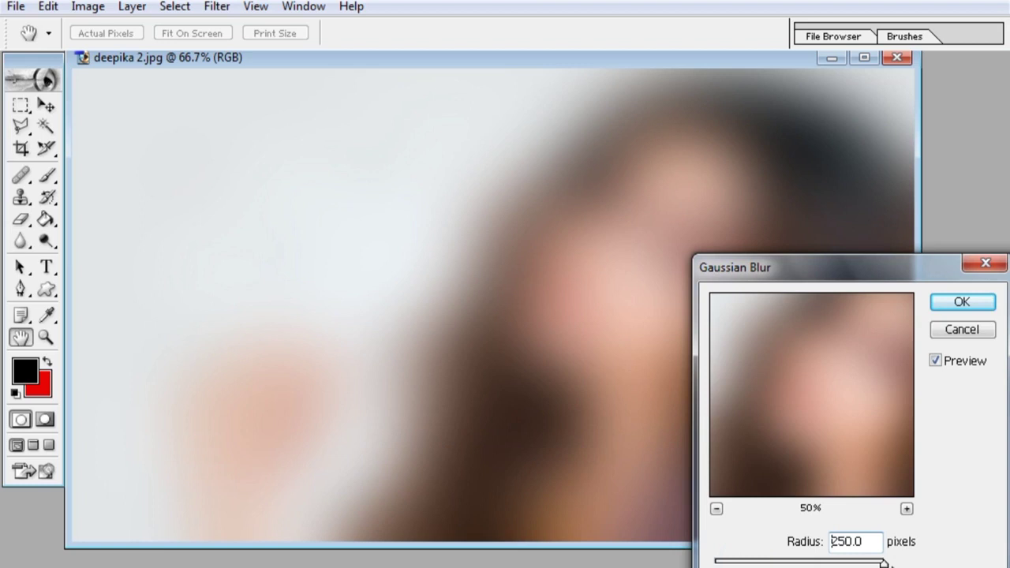
pyautogui.moveTo(882, 563); pyautogui.dragTo(781, 563)
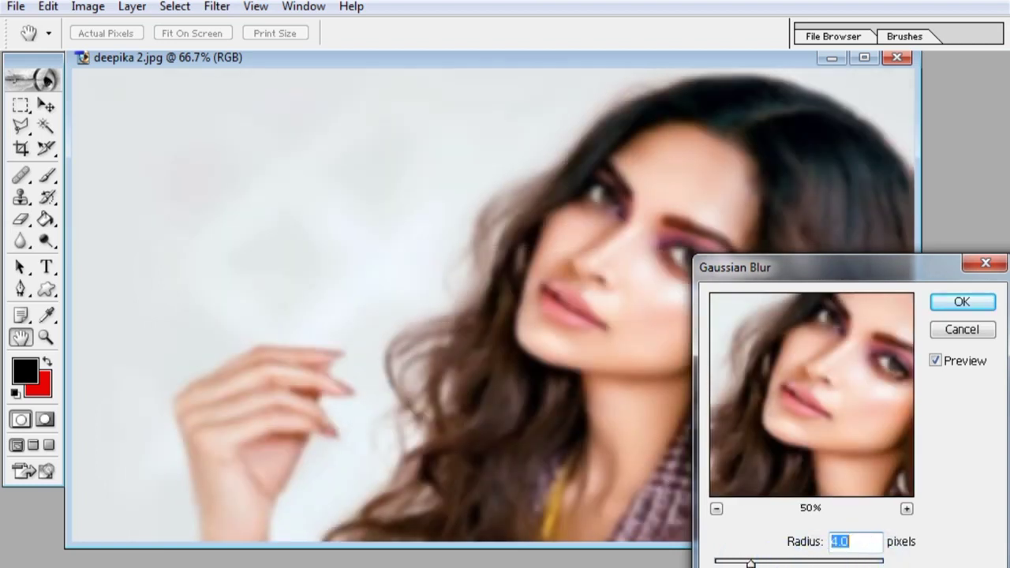
pyautogui.click(959, 301)
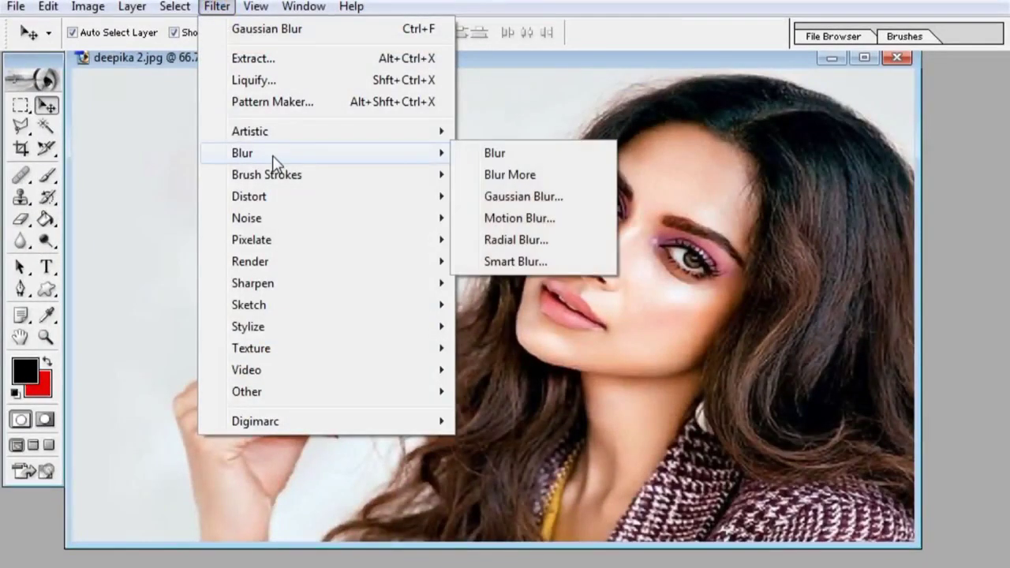
# Try the Motion Blur filter on the portrait at an angle of 83° with a distance of 32 pixels
pyautogui.click(272, 155)
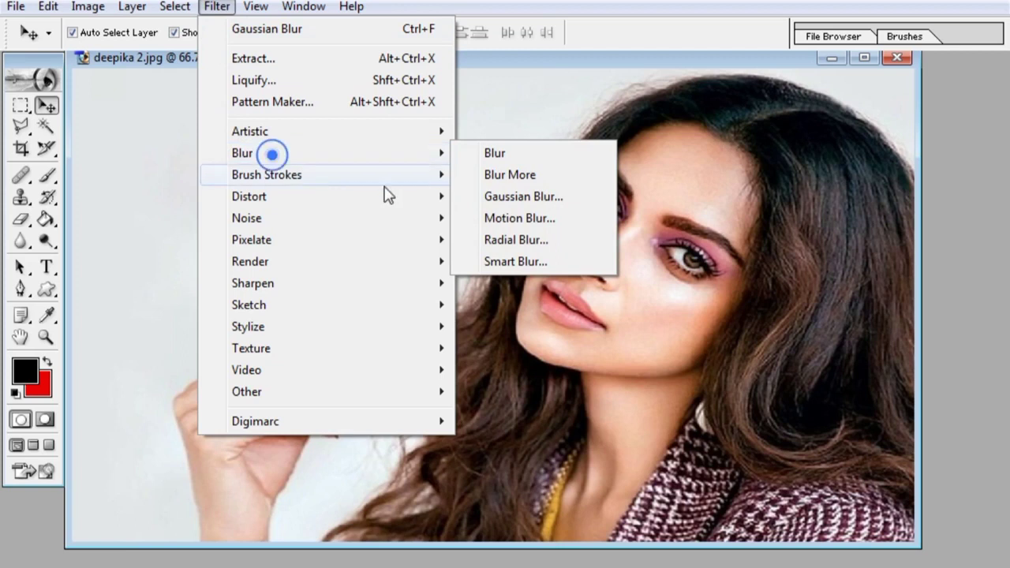
pyautogui.click(528, 218)
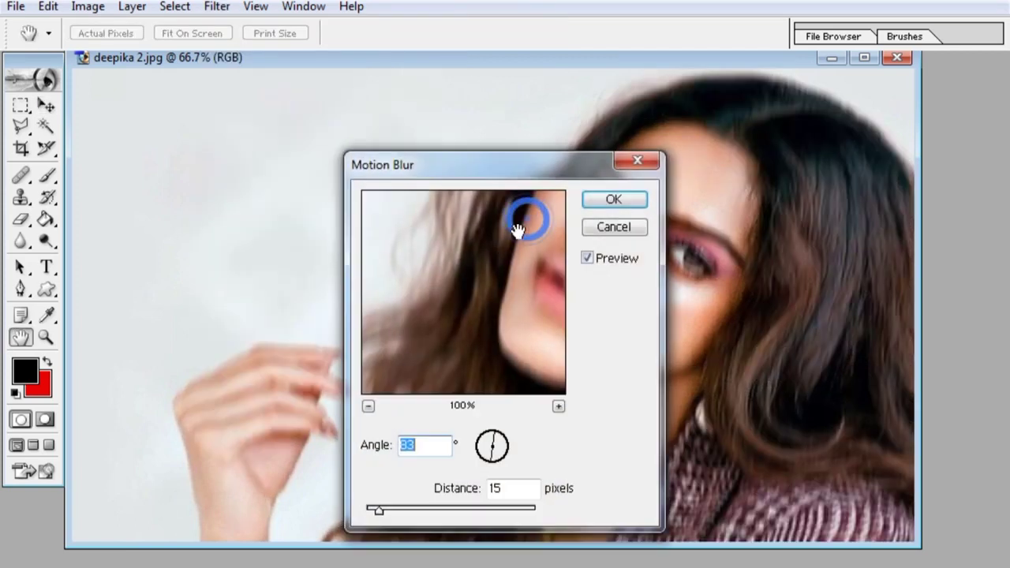
pyautogui.moveTo(509, 285); pyautogui.dragTo(441, 315)
pyautogui.click(367, 405)
pyautogui.click(367, 405)
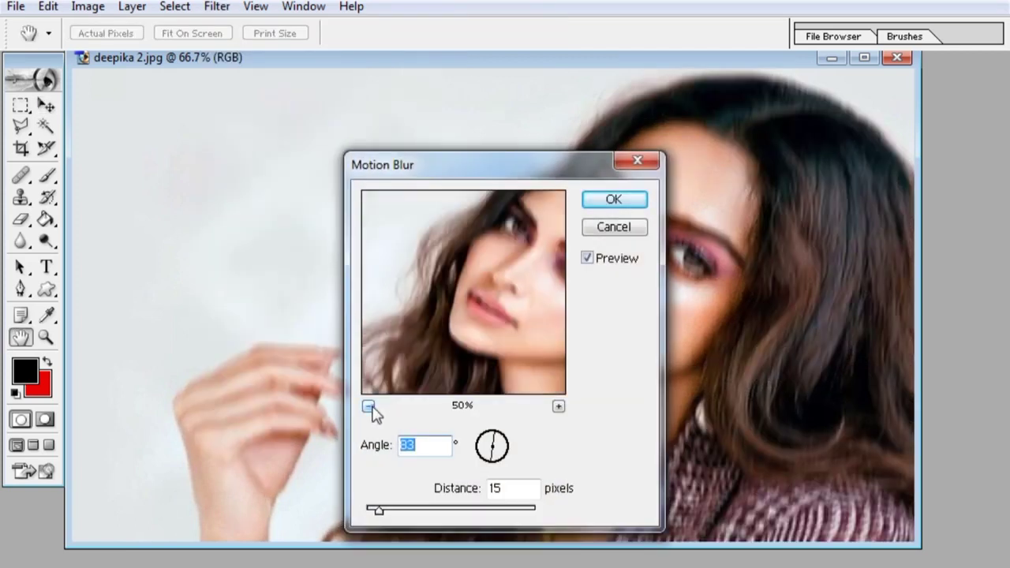
pyautogui.click(367, 406)
pyautogui.moveTo(382, 511)
pyautogui.mouseDown()
pyautogui.moveTo(427, 512)
pyautogui.moveTo(398, 511)
pyautogui.mouseUp()
pyautogui.click(612, 199)
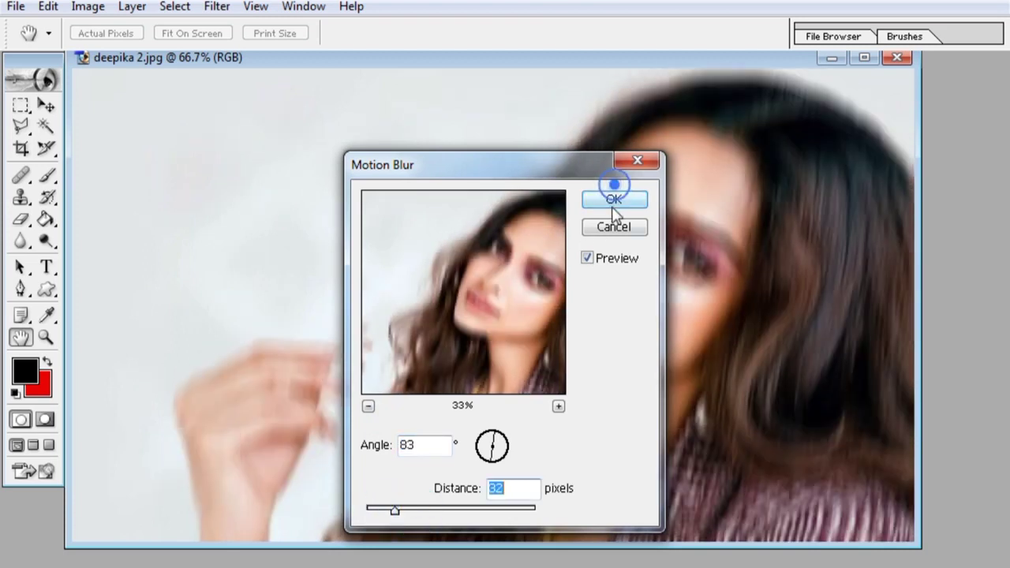
pyautogui.moveTo(532, 173); pyautogui.dragTo(855, 234)
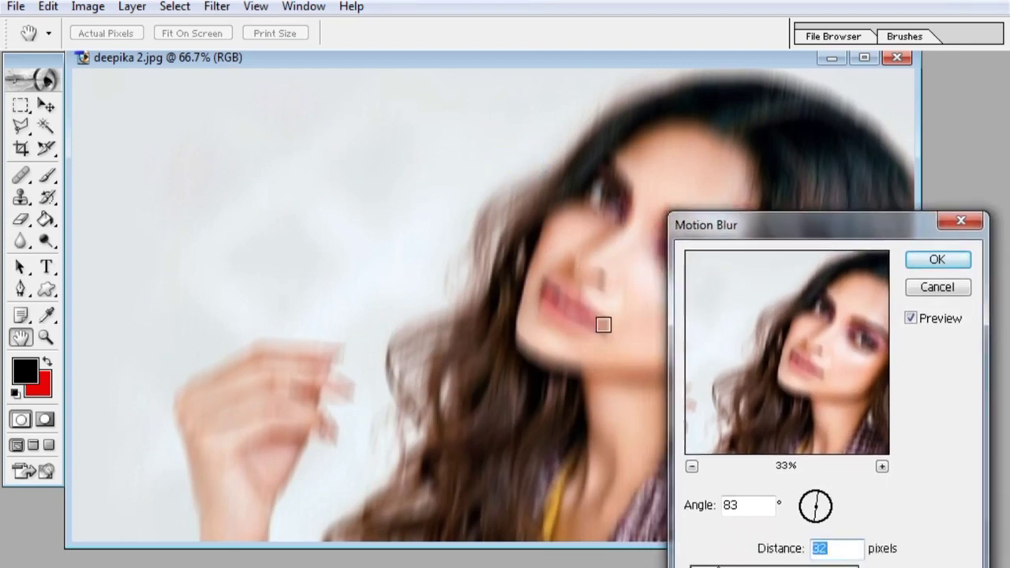
pyautogui.click(933, 263)
pyautogui.press('v')
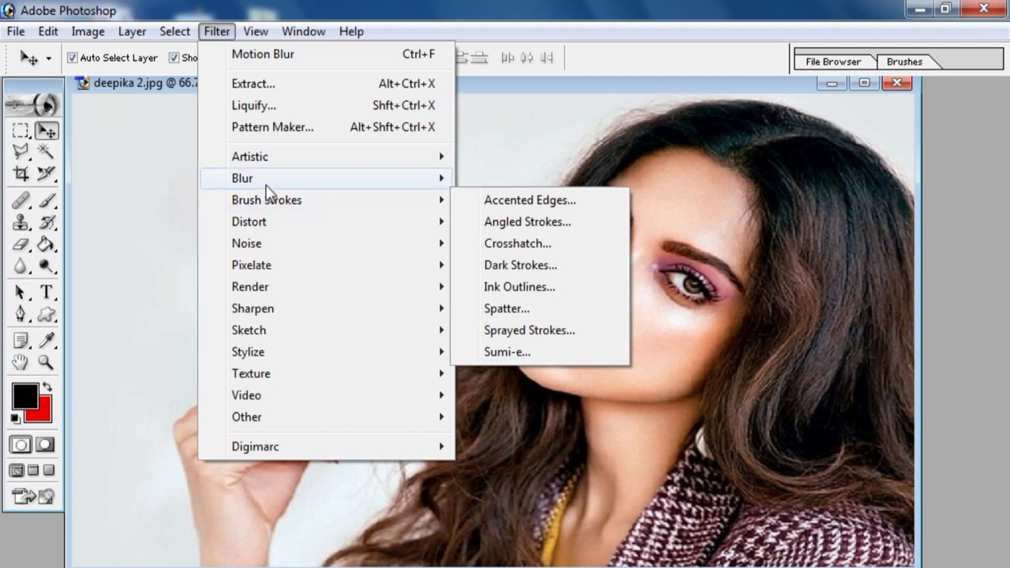
# Try the Radial Blur filter on the portrait with amount 42, the Spin method and Good quality
pyautogui.click(265, 180)
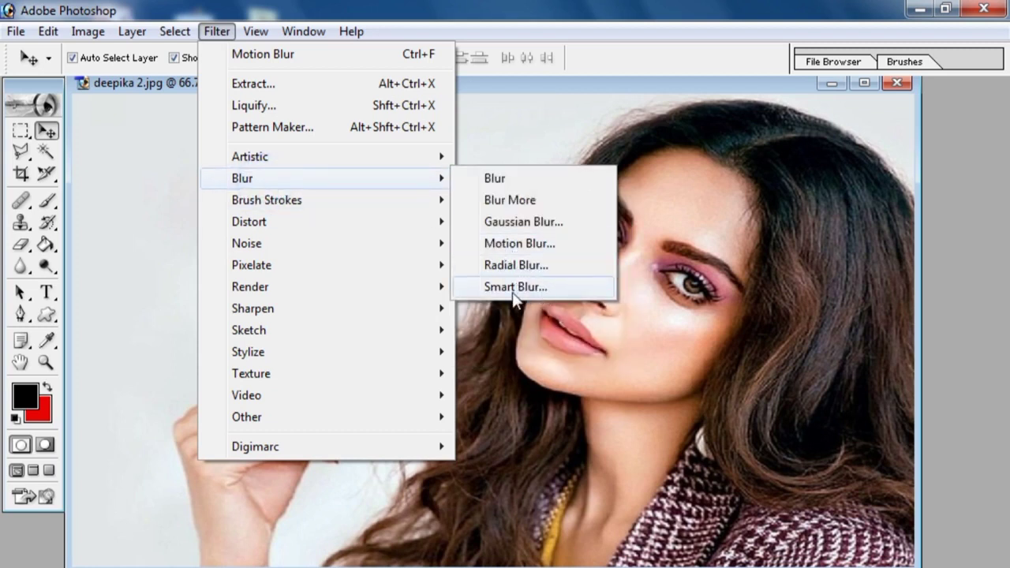
pyautogui.click(531, 264)
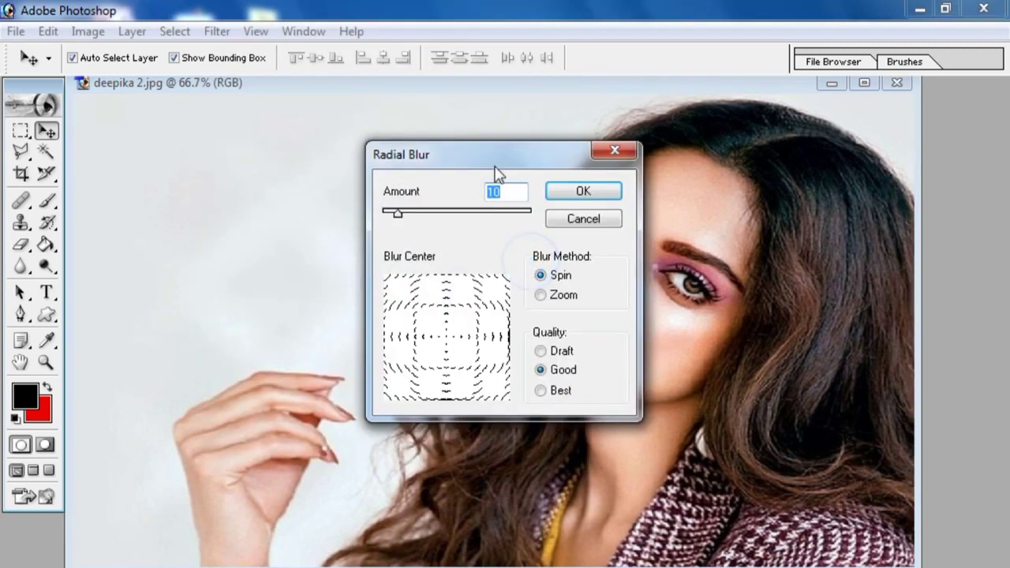
pyautogui.moveTo(494, 156); pyautogui.dragTo(710, 286)
pyautogui.click(754, 461)
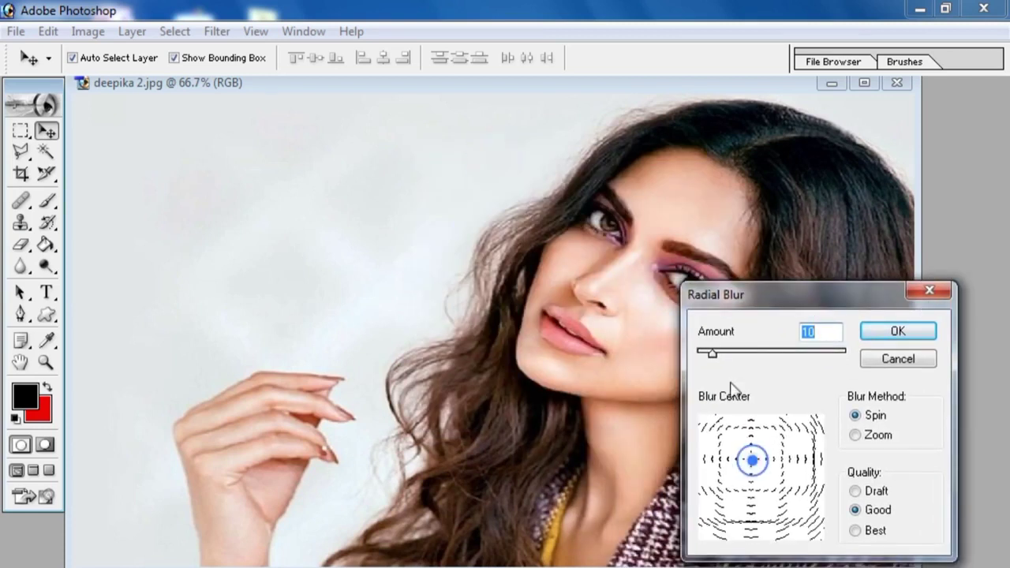
pyautogui.moveTo(714, 354); pyautogui.dragTo(760, 354)
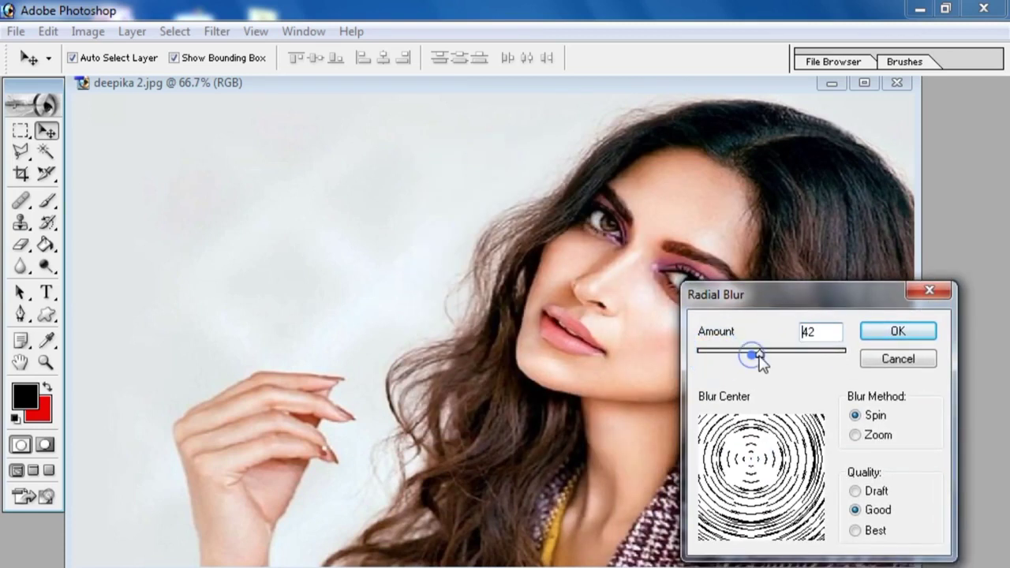
pyautogui.click(887, 335)
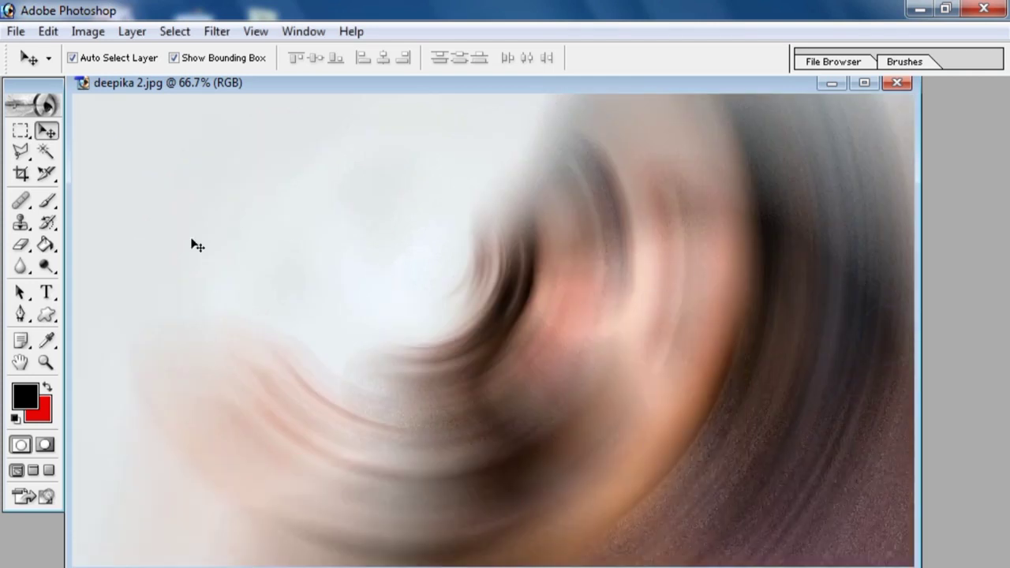
# Apply the Smart Blur filter to the portrait with a radius of 16.7
pyautogui.click(216, 31)
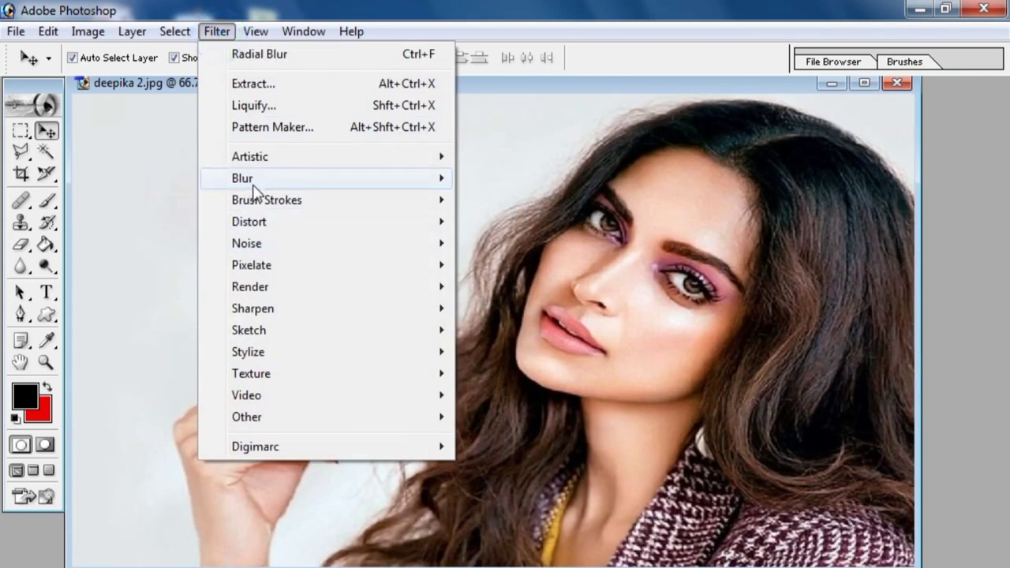
pyautogui.moveTo(254, 190)
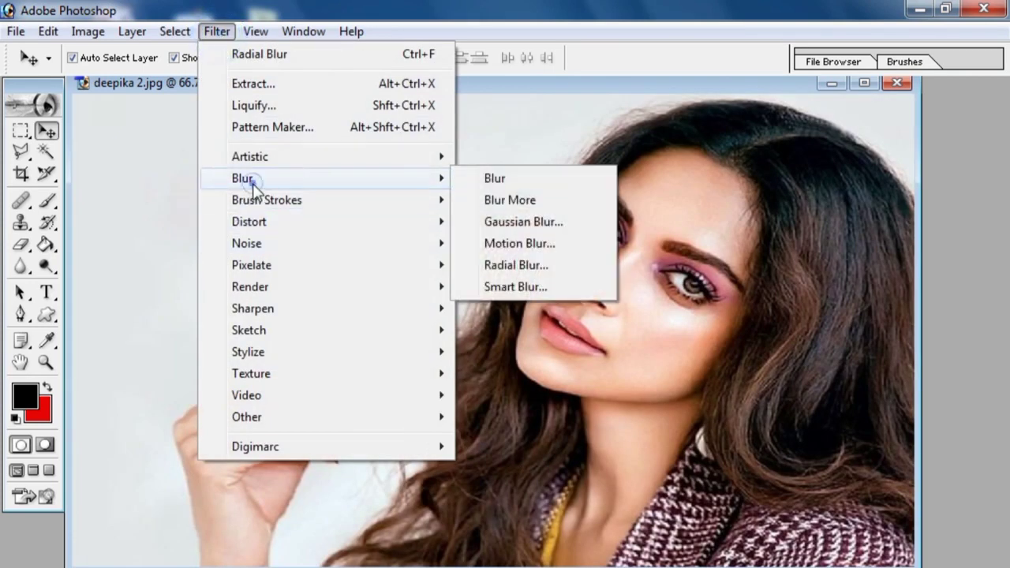
pyautogui.click(521, 286)
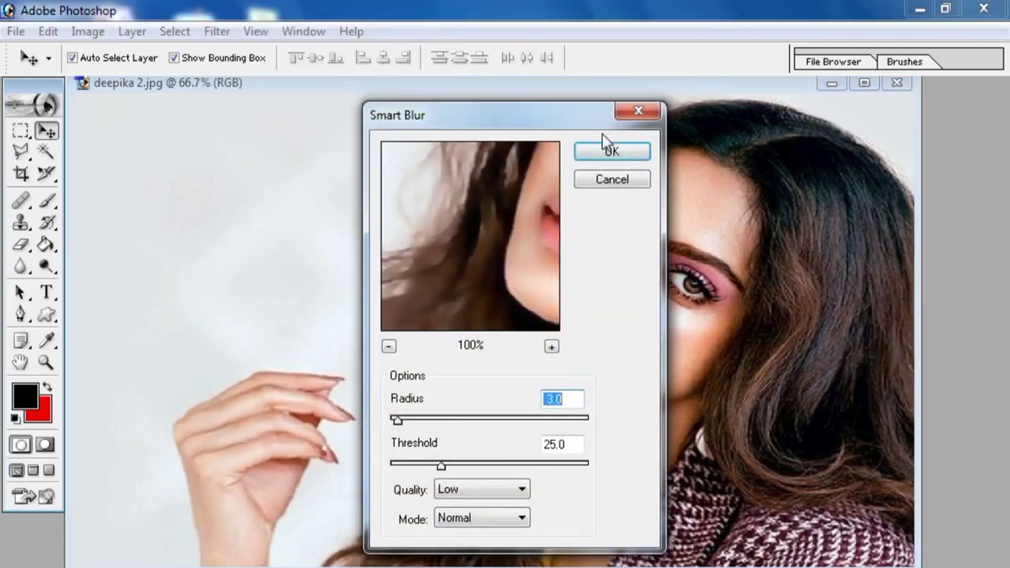
pyautogui.moveTo(541, 113); pyautogui.dragTo(877, 242)
pyautogui.moveTo(838, 389); pyautogui.dragTo(793, 404)
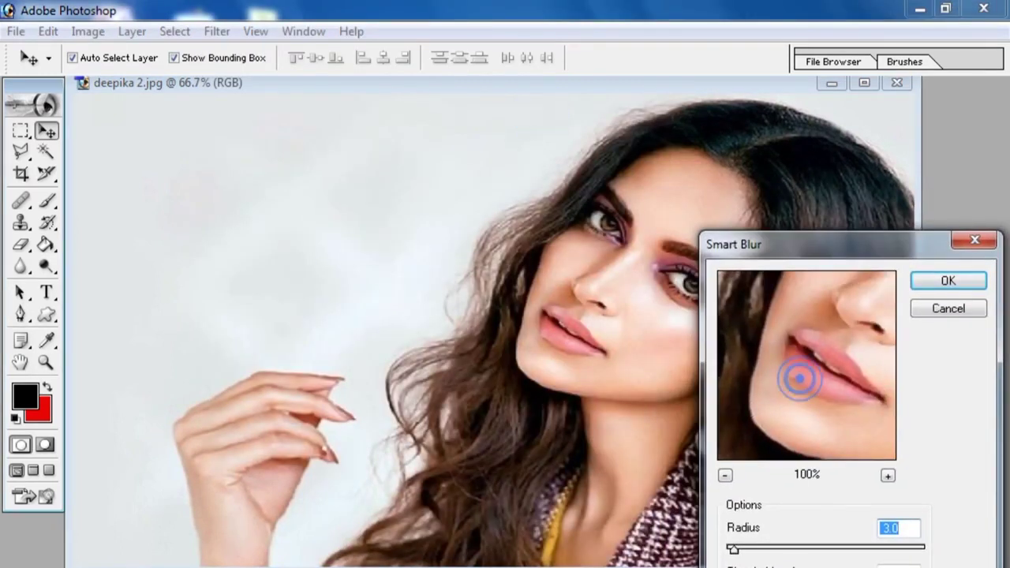
pyautogui.moveTo(732, 549); pyautogui.dragTo(778, 549)
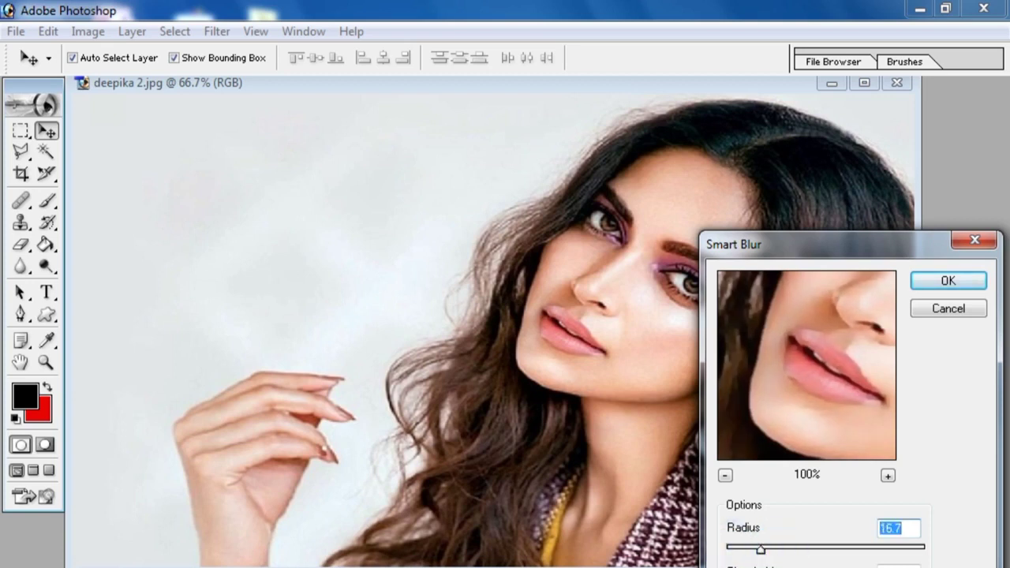
pyautogui.click(943, 282)
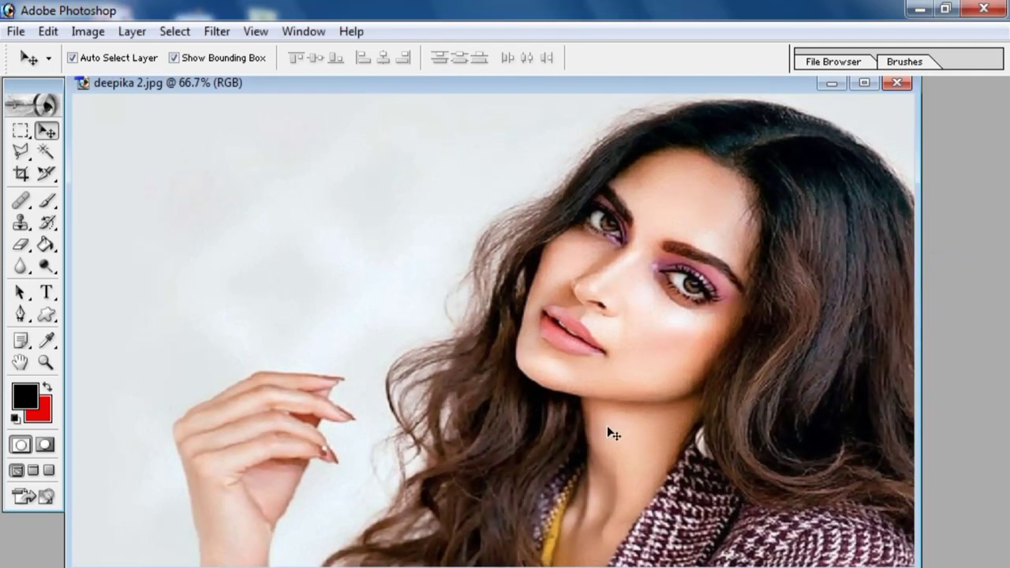
# Try the Accented Edges filter on the portrait with edge width 6, edge brightness 25 and smoothness 11
pyautogui.click(216, 31)
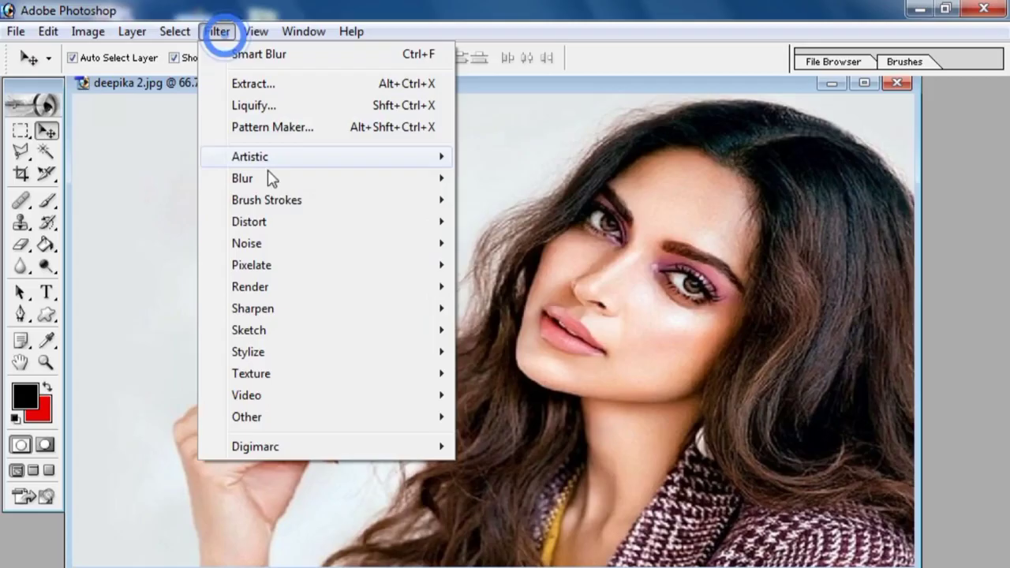
pyautogui.moveTo(302, 210)
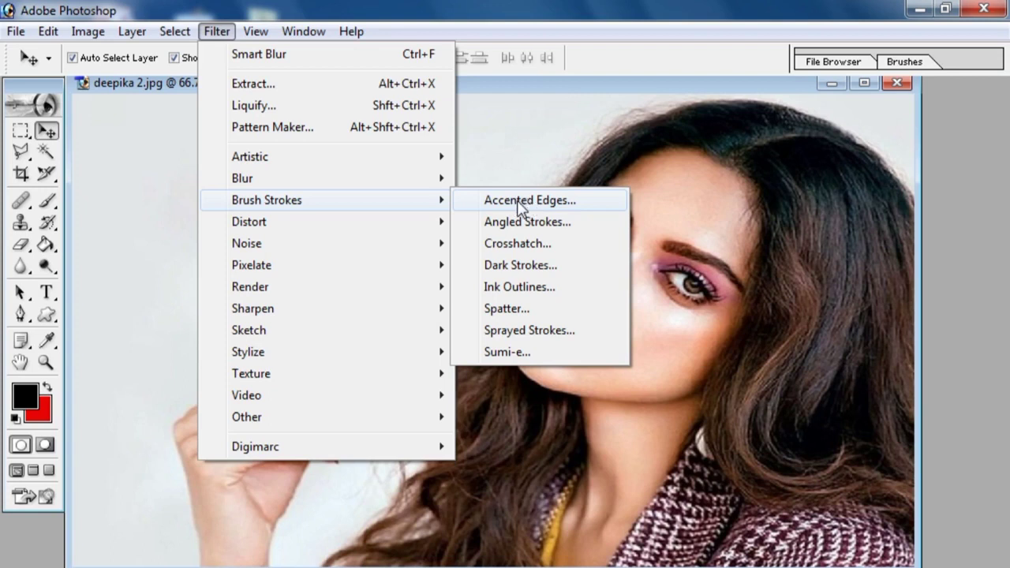
pyautogui.click(513, 204)
pyautogui.moveTo(545, 138); pyautogui.dragTo(820, 287)
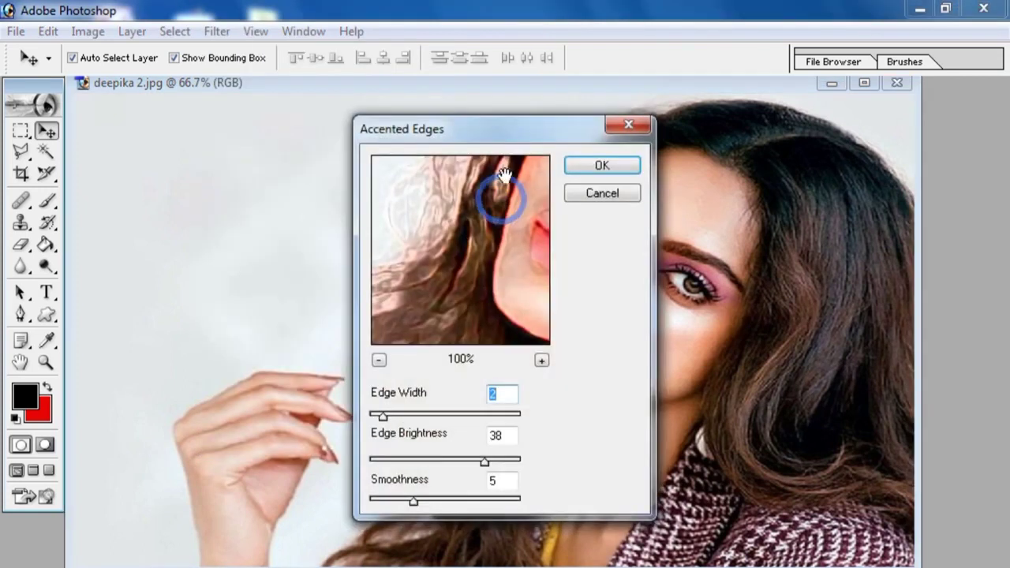
pyautogui.moveTo(821, 212); pyautogui.dragTo(820, 205)
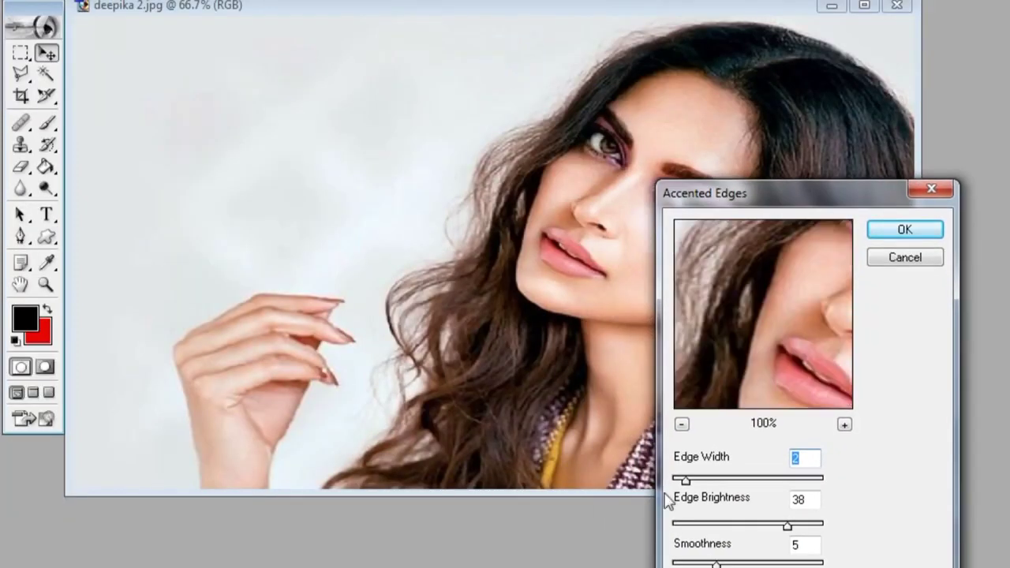
pyautogui.click(681, 423)
pyautogui.click(682, 423)
pyautogui.click(681, 423)
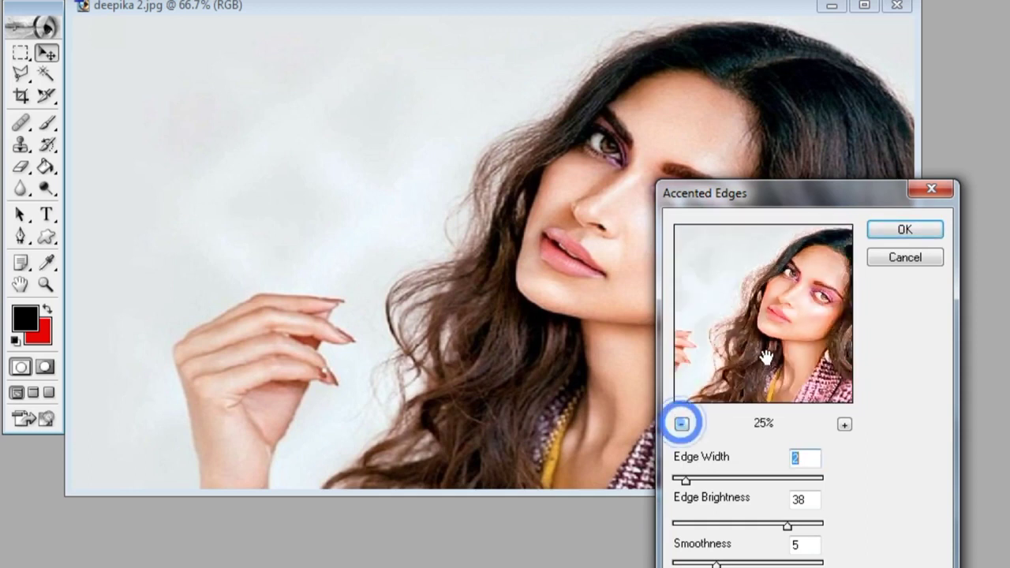
pyautogui.moveTo(765, 356); pyautogui.dragTo(749, 364)
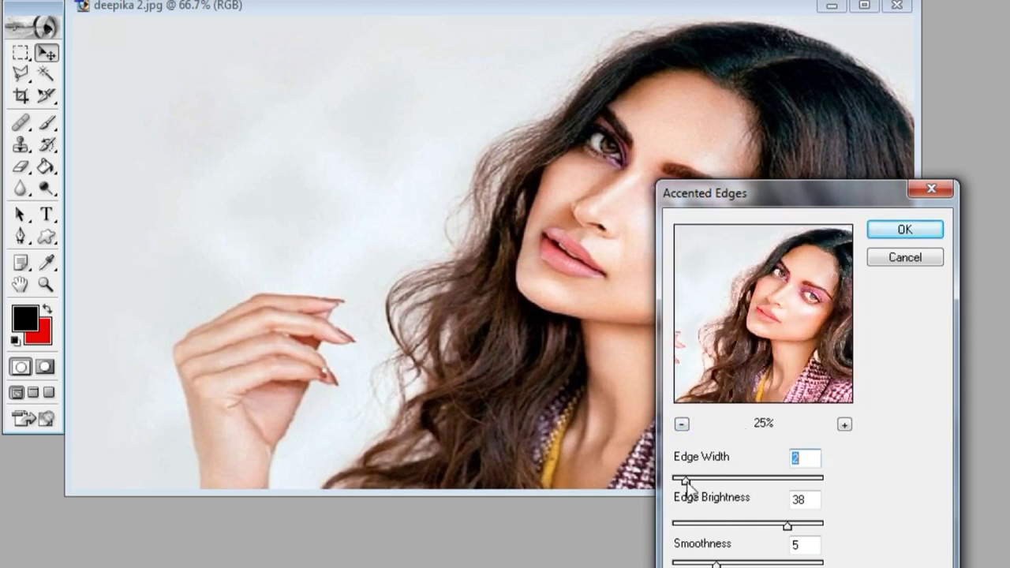
pyautogui.moveTo(753, 479); pyautogui.dragTo(731, 480)
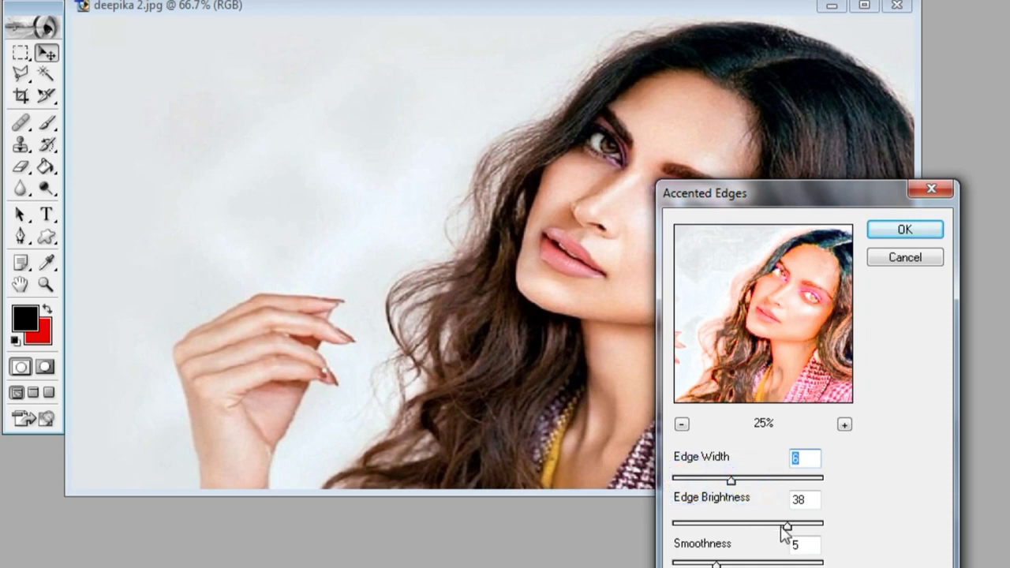
pyautogui.moveTo(780, 523); pyautogui.dragTo(744, 542)
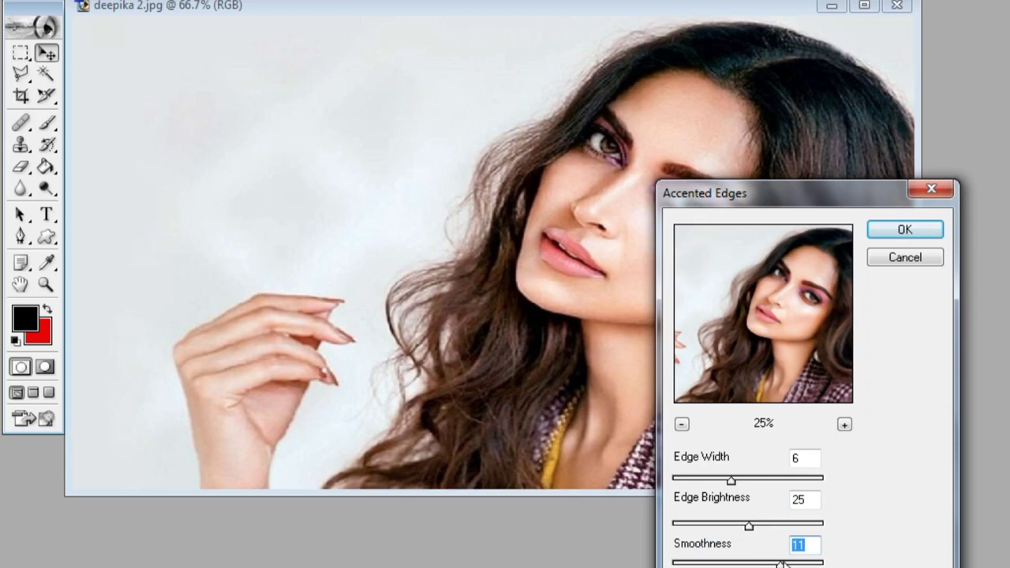
pyautogui.click(903, 231)
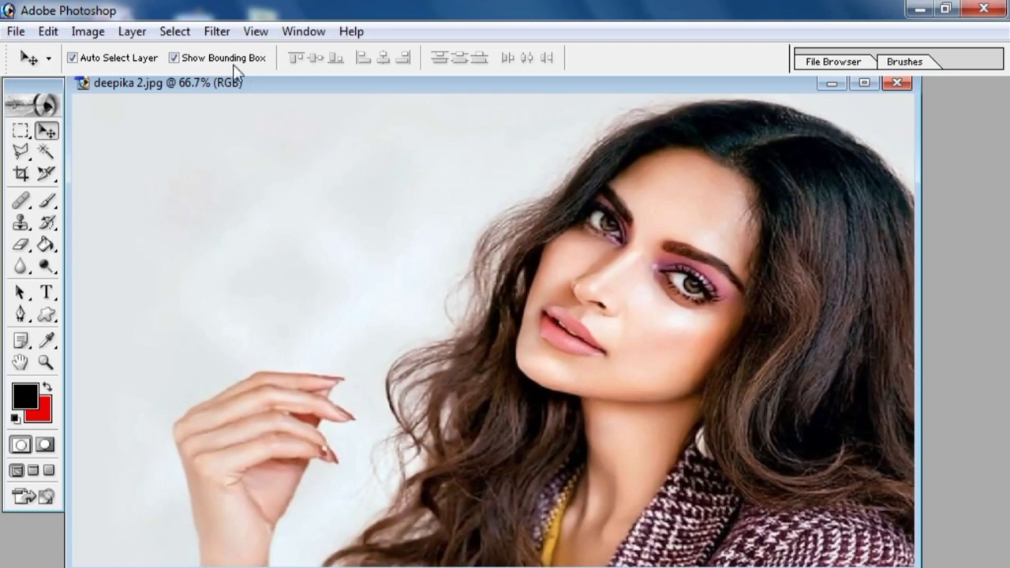
# Try the Angled Strokes filter on the portrait with direction balance 56 and stroke length 26, and undo it
pyautogui.click(218, 33)
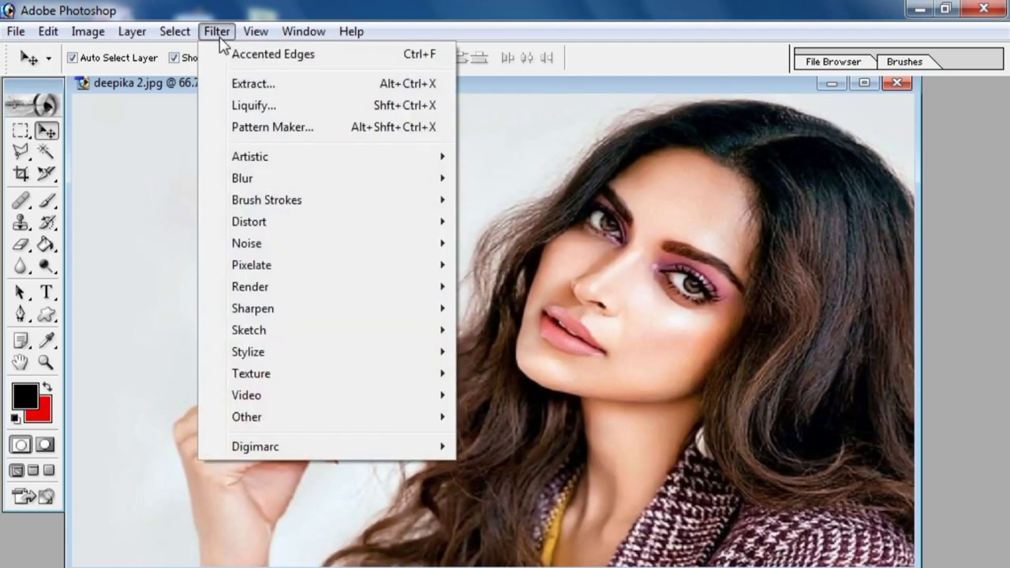
pyautogui.click(276, 194)
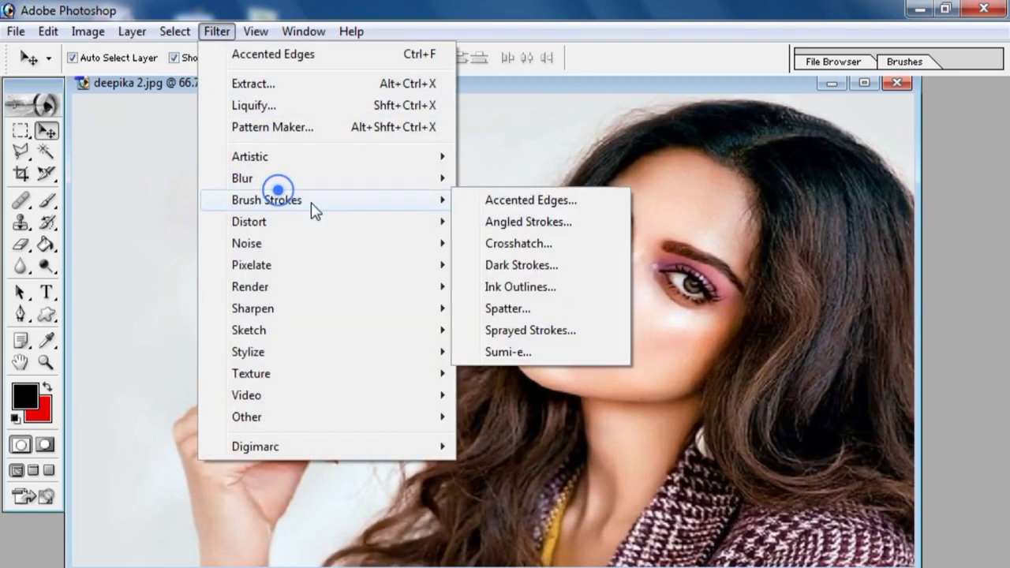
pyautogui.click(527, 223)
pyautogui.moveTo(523, 227)
pyautogui.mouseDown()
pyautogui.moveTo(466, 245)
pyautogui.moveTo(430, 297)
pyautogui.mouseUp()
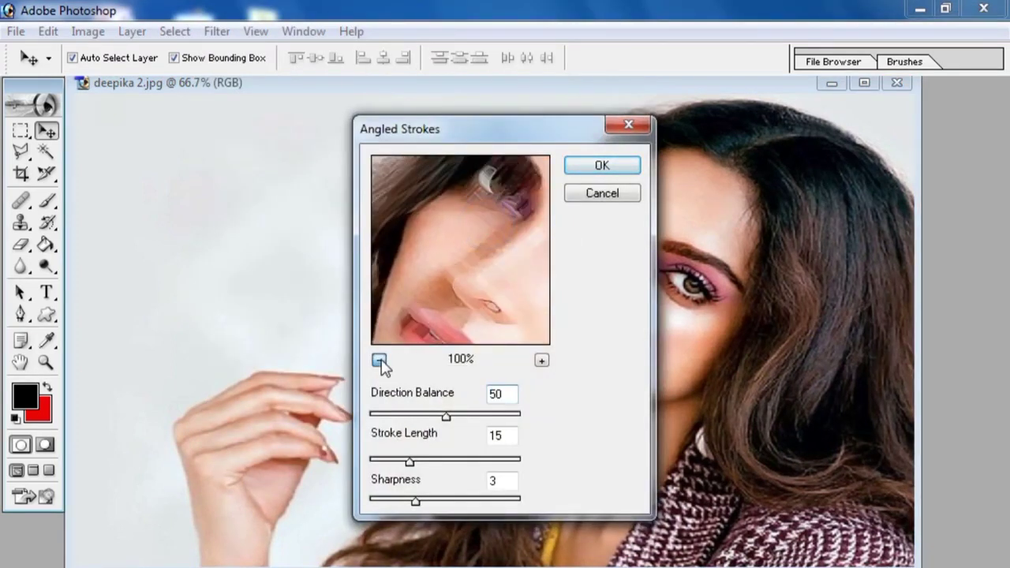
pyautogui.click(378, 360)
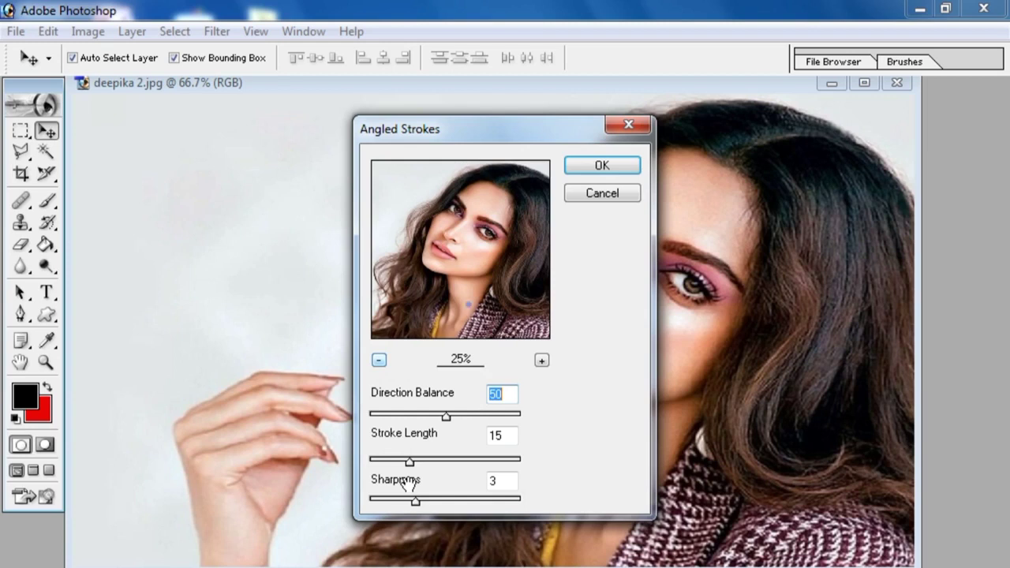
pyautogui.moveTo(445, 416); pyautogui.dragTo(453, 416)
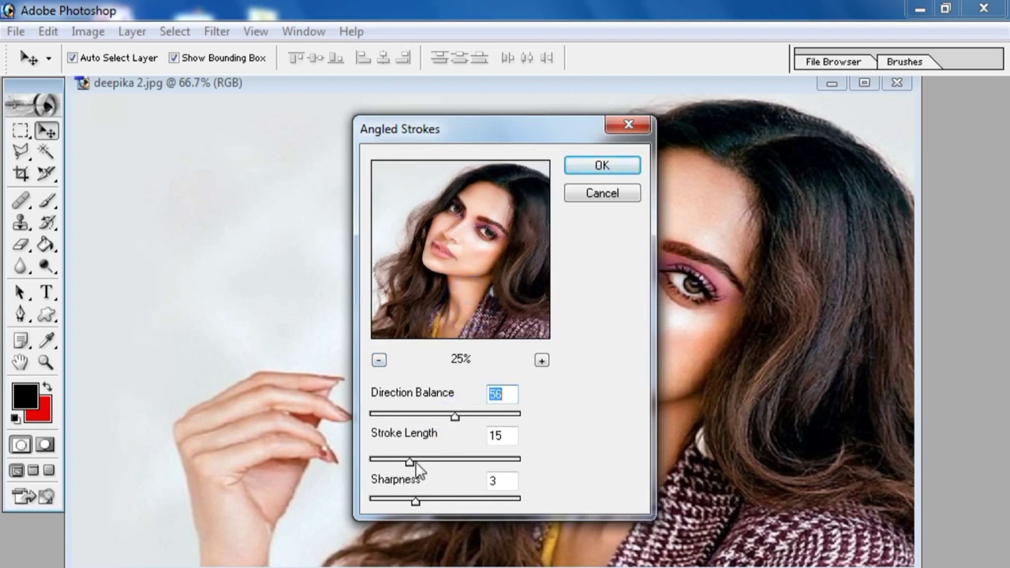
pyautogui.moveTo(412, 462); pyautogui.dragTo(442, 463)
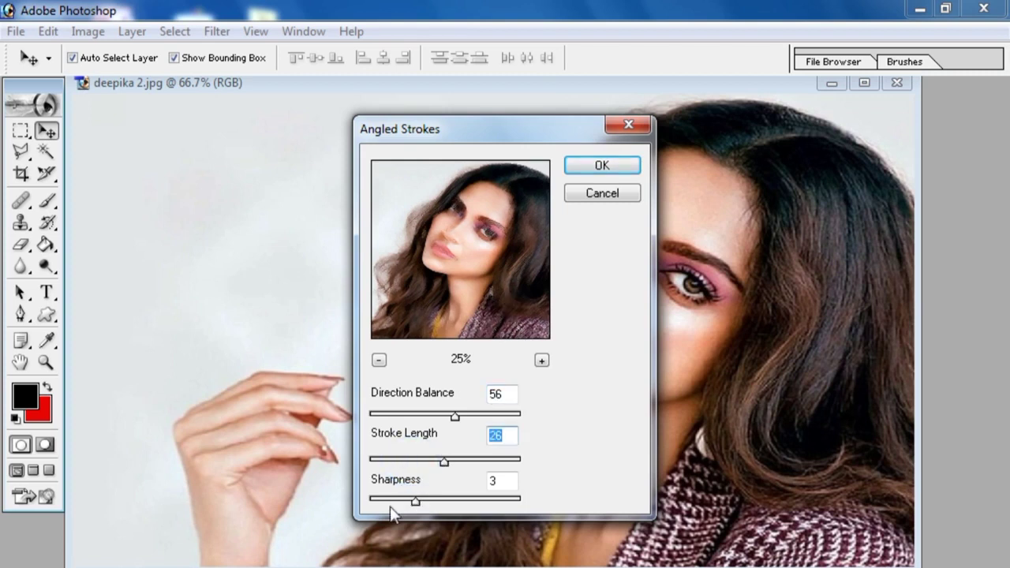
pyautogui.click(593, 167)
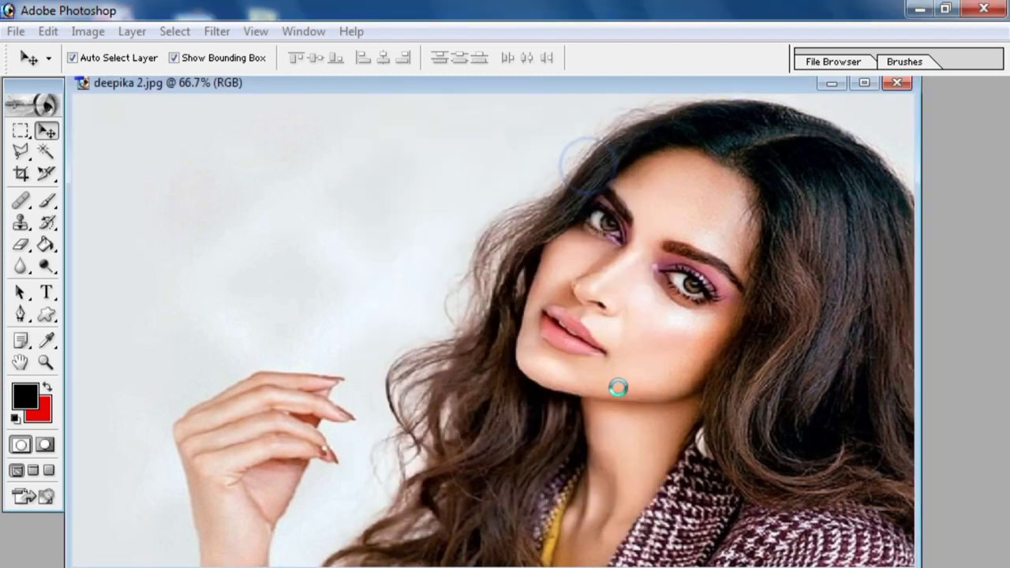
pyautogui.hotkey('ctrl', 'z')
# Try the Sumi-e filter on the portrait with stroke width 10, stroke pressure 2 and contrast 16
pyautogui.click(217, 32)
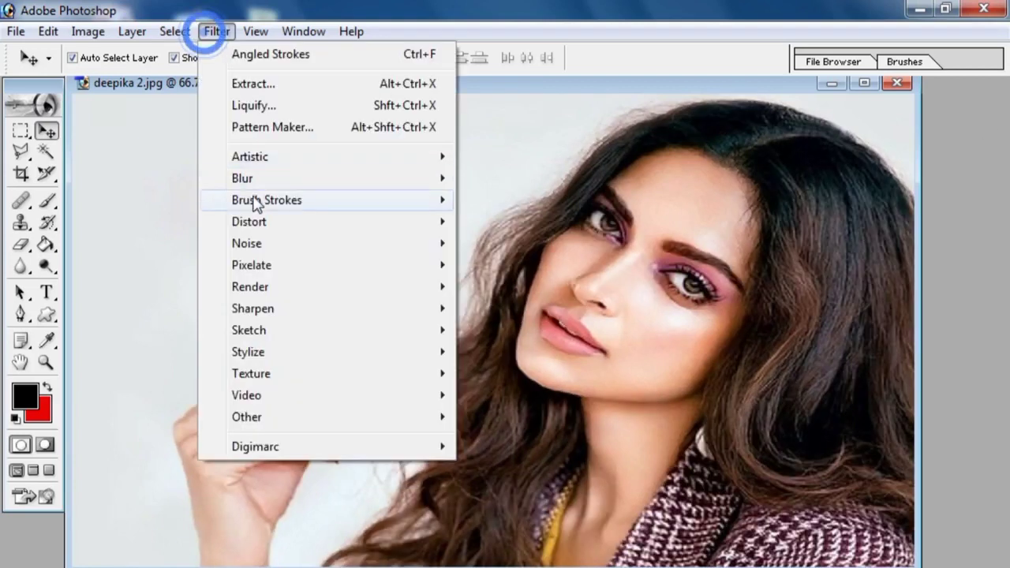
pyautogui.moveTo(263, 201)
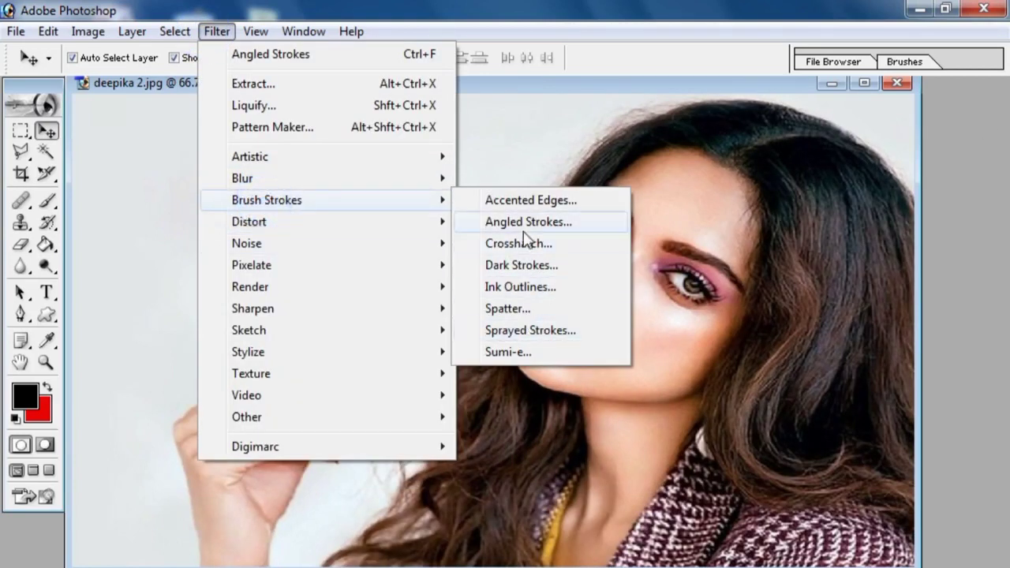
pyautogui.click(516, 351)
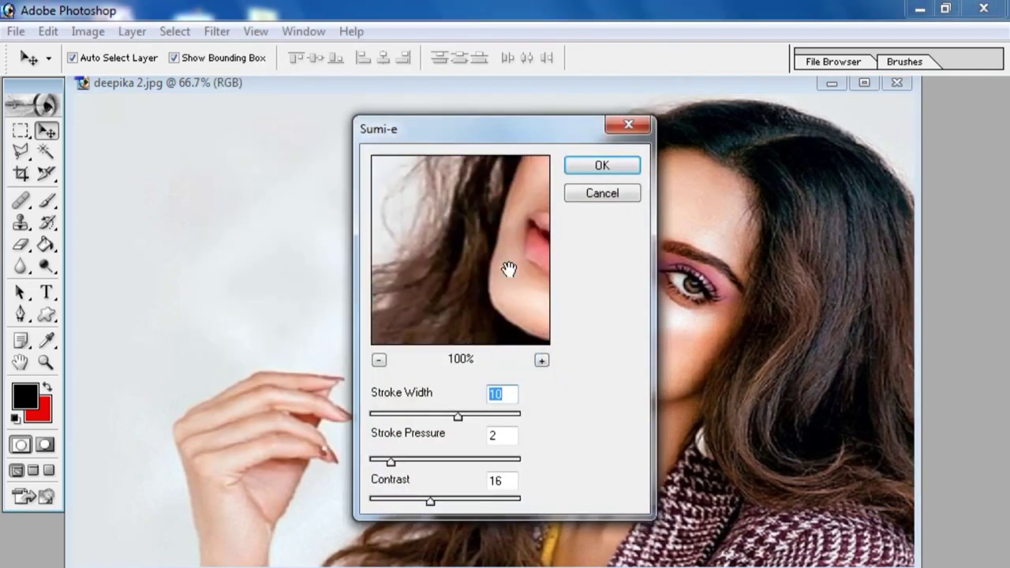
pyautogui.click(380, 360)
pyautogui.click(379, 360)
pyautogui.moveTo(471, 299); pyautogui.dragTo(427, 363)
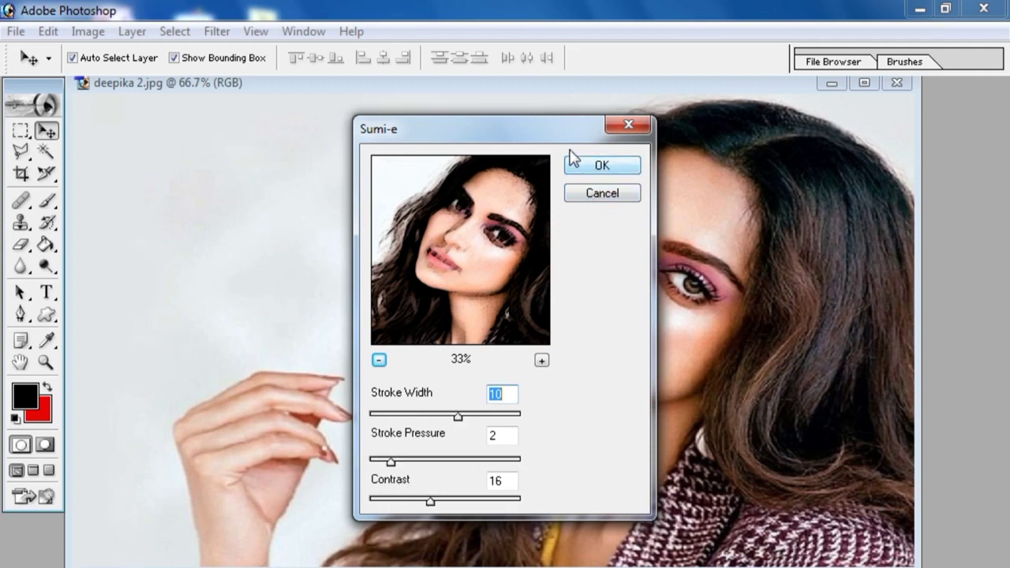
pyautogui.click(587, 168)
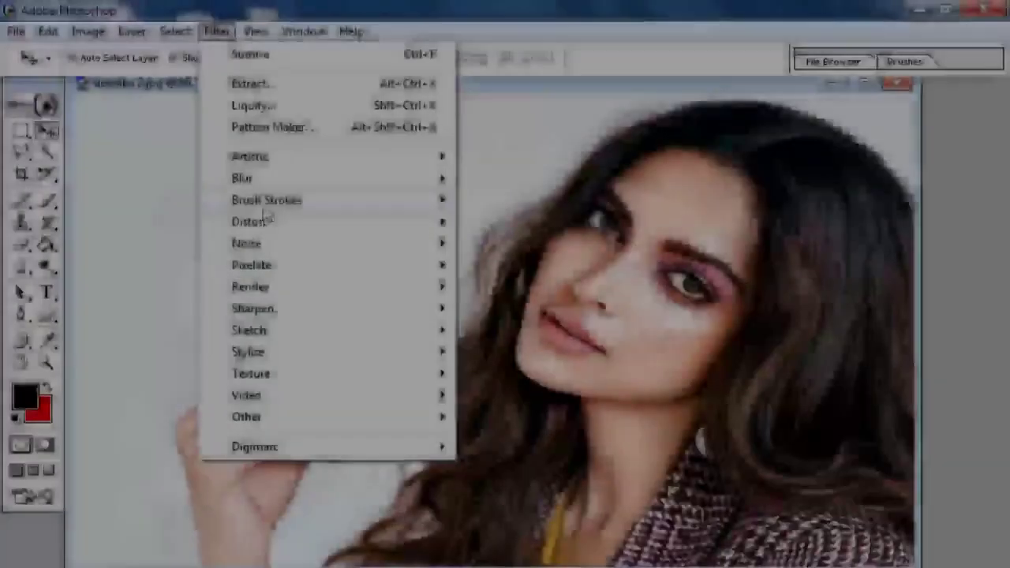
# Open the Diffuse Glow distort filter for the portrait and reduce its preview to 20%
pyautogui.moveTo(266, 204)
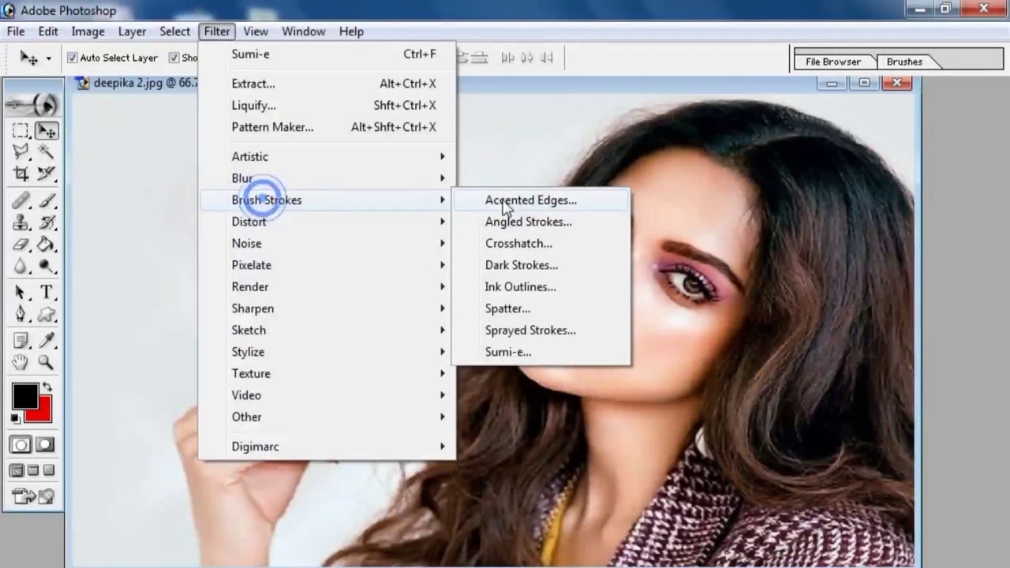
pyautogui.click(365, 229)
pyautogui.click(289, 229)
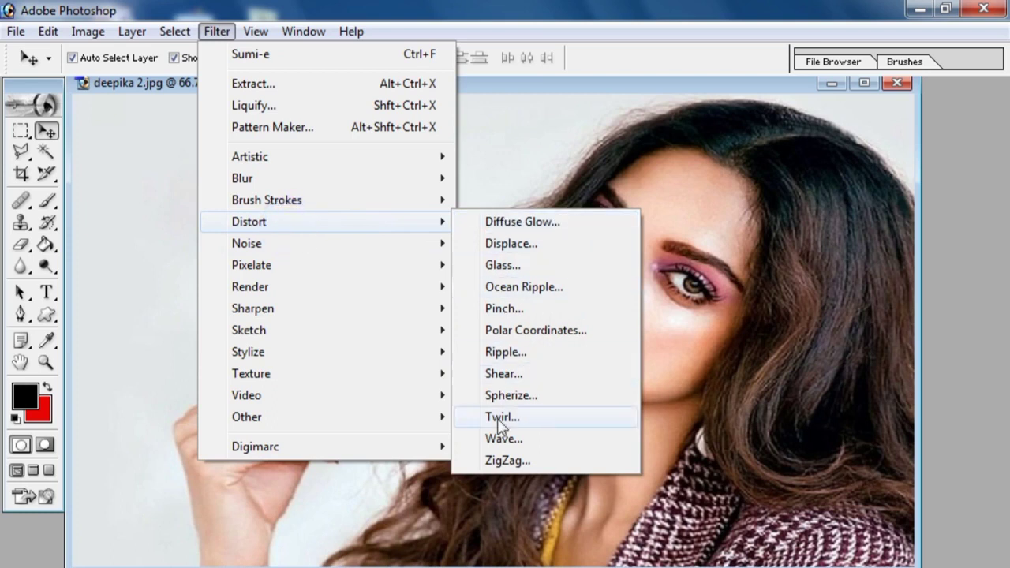
pyautogui.click(499, 229)
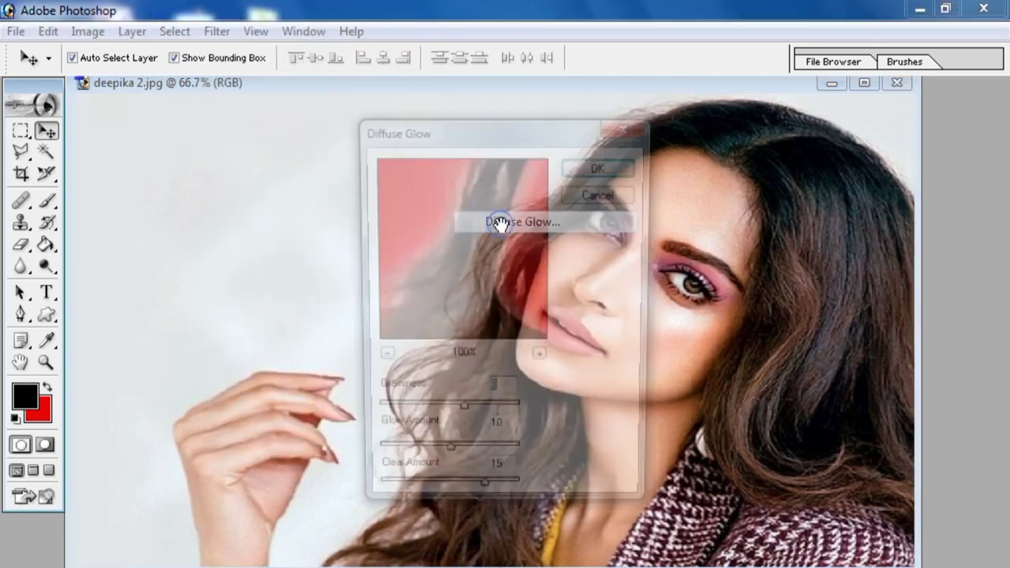
pyautogui.moveTo(529, 127); pyautogui.dragTo(842, 259)
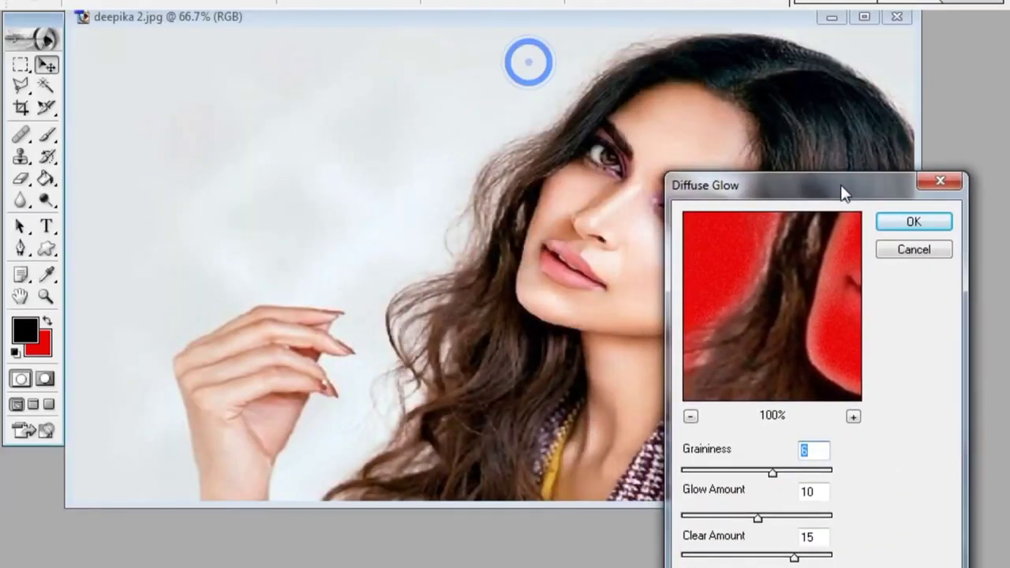
pyautogui.moveTo(800, 316); pyautogui.dragTo(769, 334)
pyautogui.click(691, 417)
pyautogui.click(690, 416)
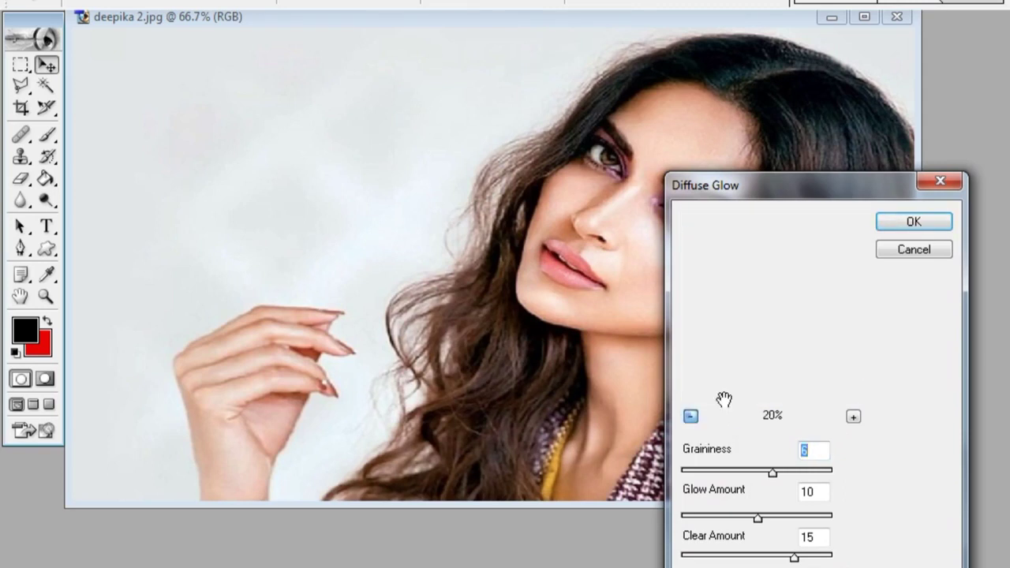
# Try the Diffuse Glow filter on the portrait with graininess 9, glow amount 6 and clear amount 11
pyautogui.moveTo(774, 473); pyautogui.dragTo(737, 491)
pyautogui.click(702, 491)
pyautogui.moveTo(803, 478); pyautogui.dragTo(822, 478)
pyautogui.moveTo(816, 518); pyautogui.dragTo(704, 517)
pyautogui.click(702, 544)
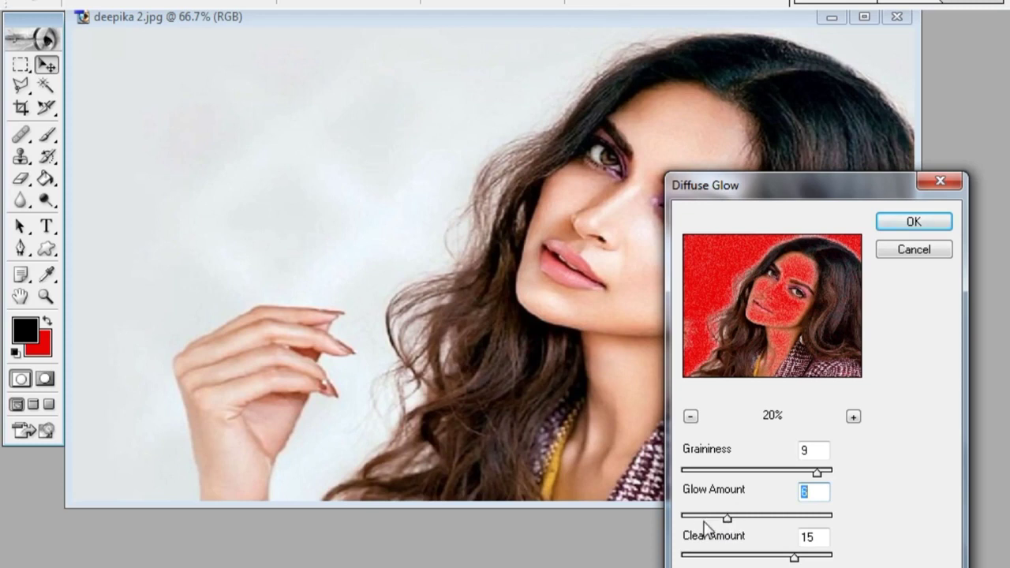
pyautogui.click(726, 519)
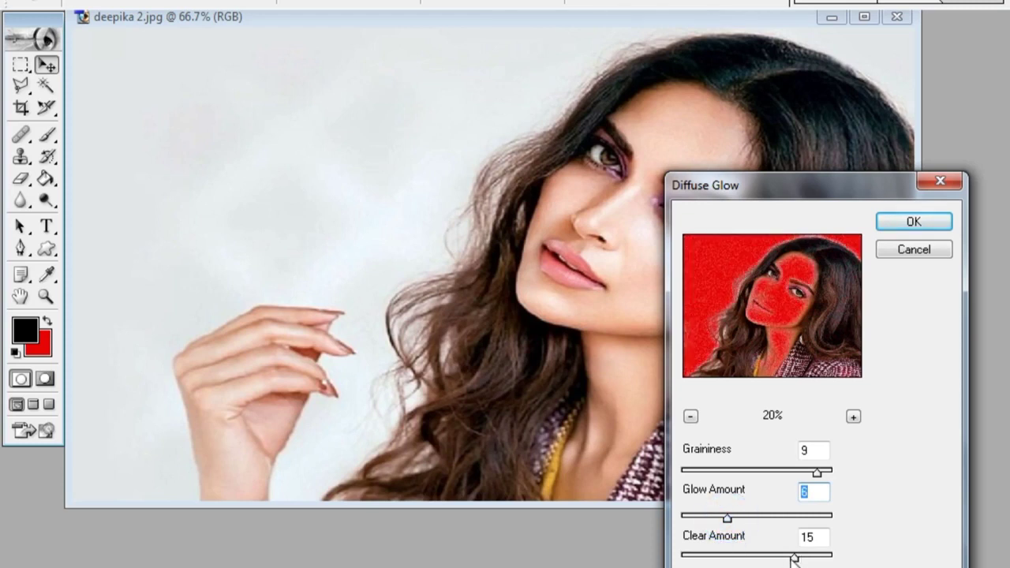
pyautogui.moveTo(712, 559); pyautogui.dragTo(764, 560)
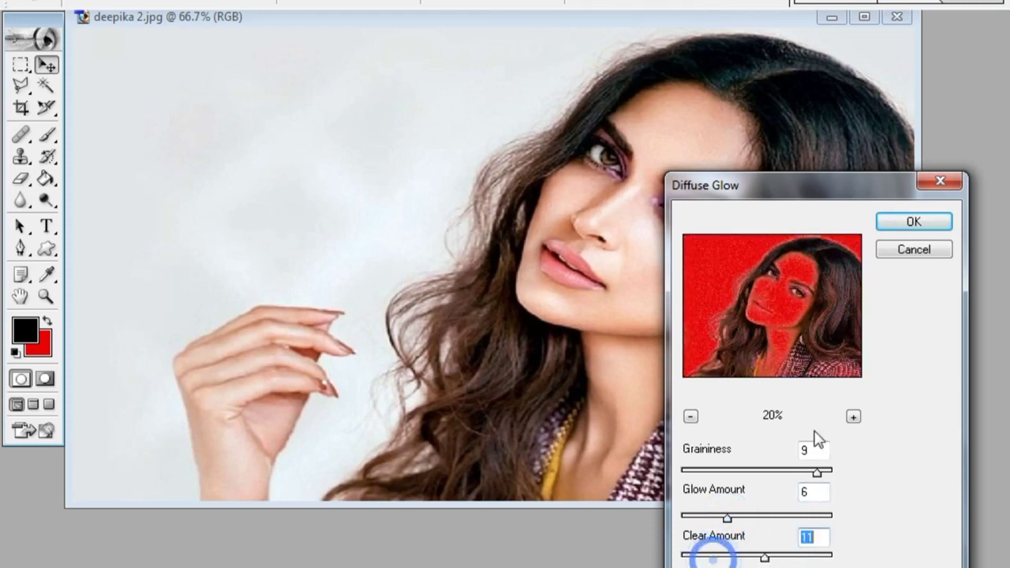
pyautogui.click(912, 223)
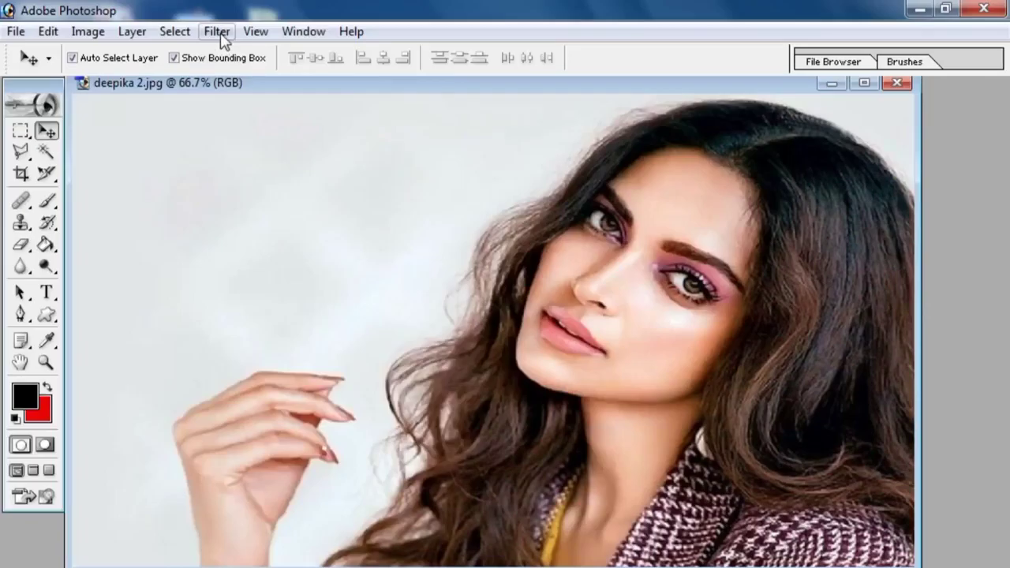
# Try the Displace distort filter on the portrait as far as choosing a displacement map, and cancel it
pyautogui.click(220, 32)
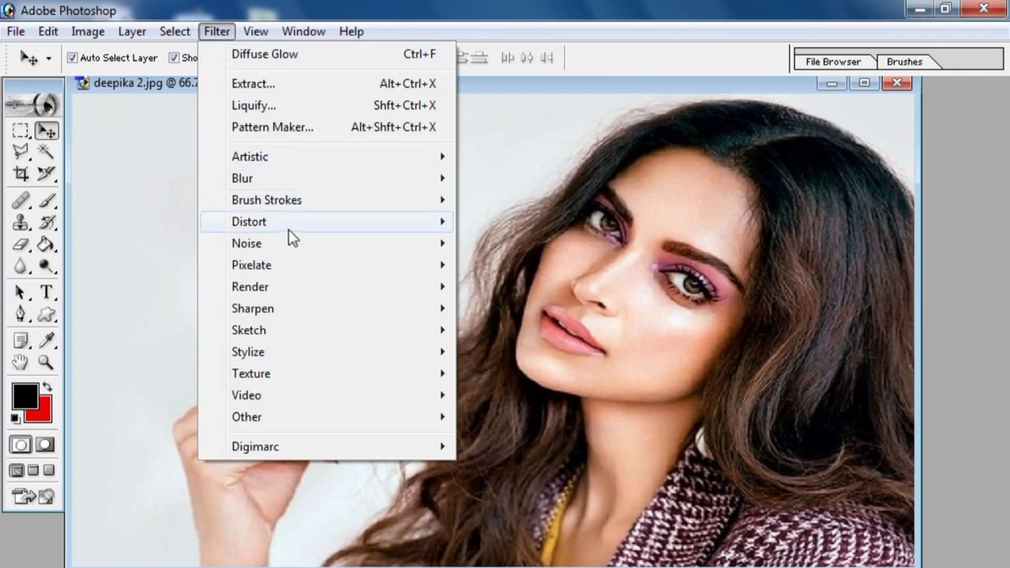
pyautogui.click(318, 221)
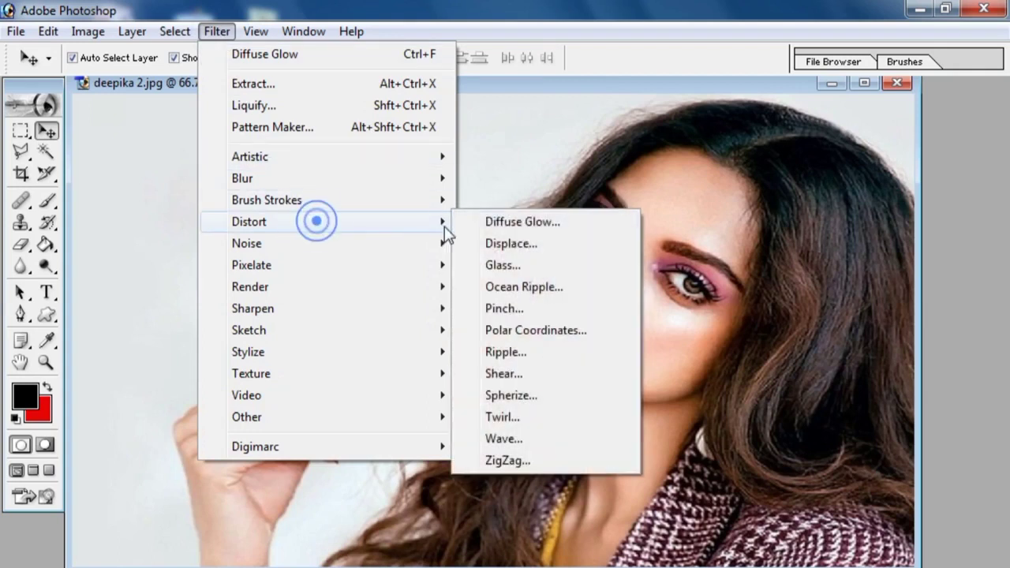
pyautogui.click(523, 246)
pyautogui.click(608, 227)
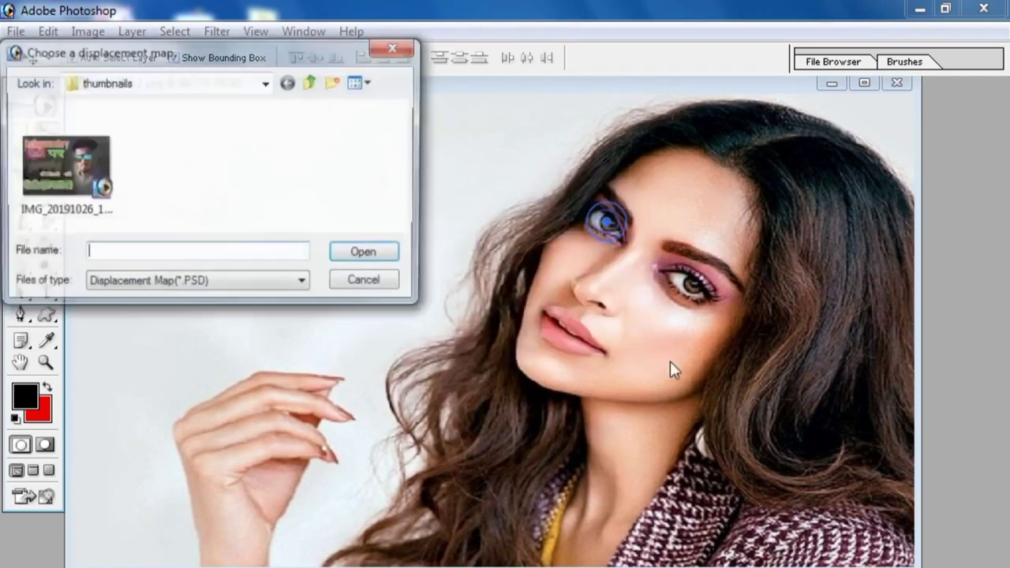
pyautogui.click(393, 48)
# Open the Glass distort filter for the portrait, centre its preview on the face and reduce the preview to 25%
pyautogui.click(217, 31)
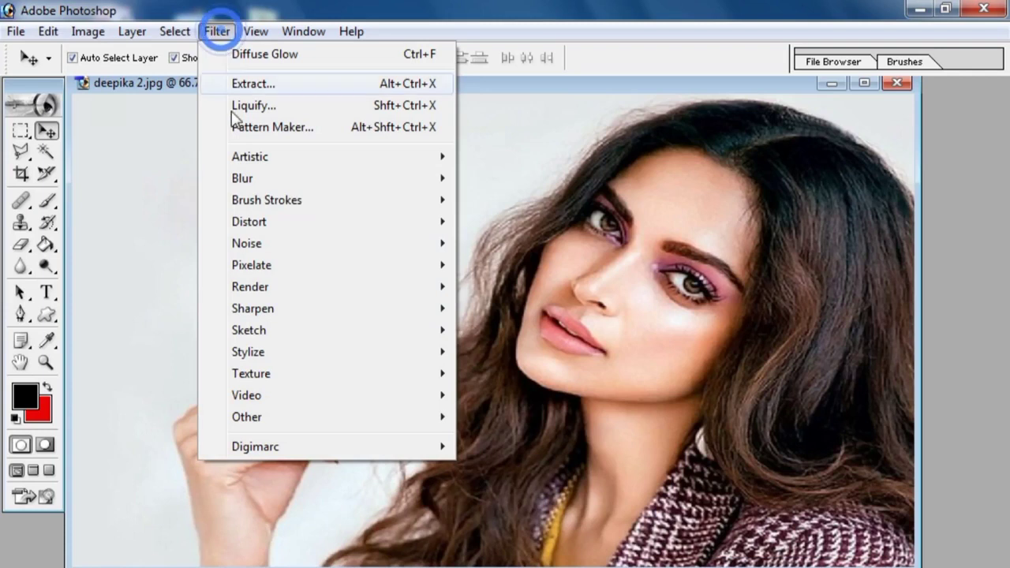
pyautogui.moveTo(271, 221)
pyautogui.click(502, 264)
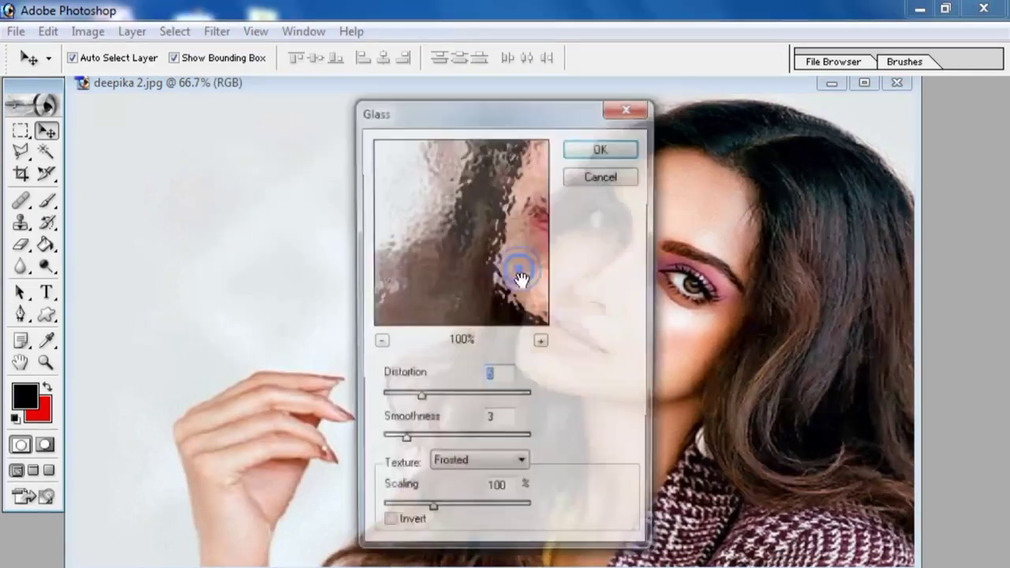
pyautogui.moveTo(505, 176); pyautogui.dragTo(430, 227)
pyautogui.moveTo(497, 213); pyautogui.dragTo(451, 298)
pyautogui.click(379, 341)
pyautogui.click(379, 342)
pyautogui.click(435, 280)
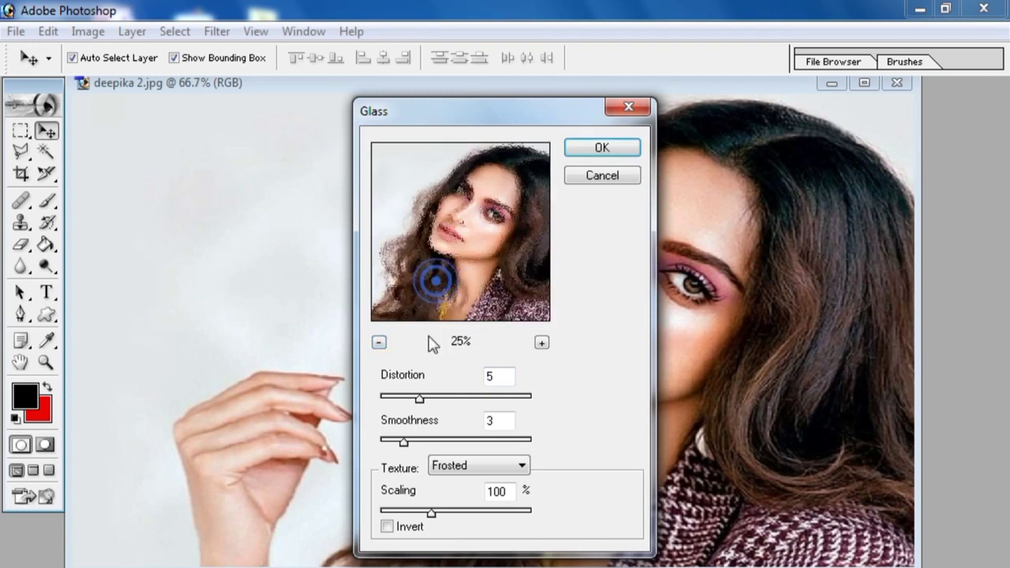
# Try the Glass filter on the portrait with distortion 12, smoothness 8 and the Frosted texture
pyautogui.moveTo(420, 398); pyautogui.dragTo(495, 400)
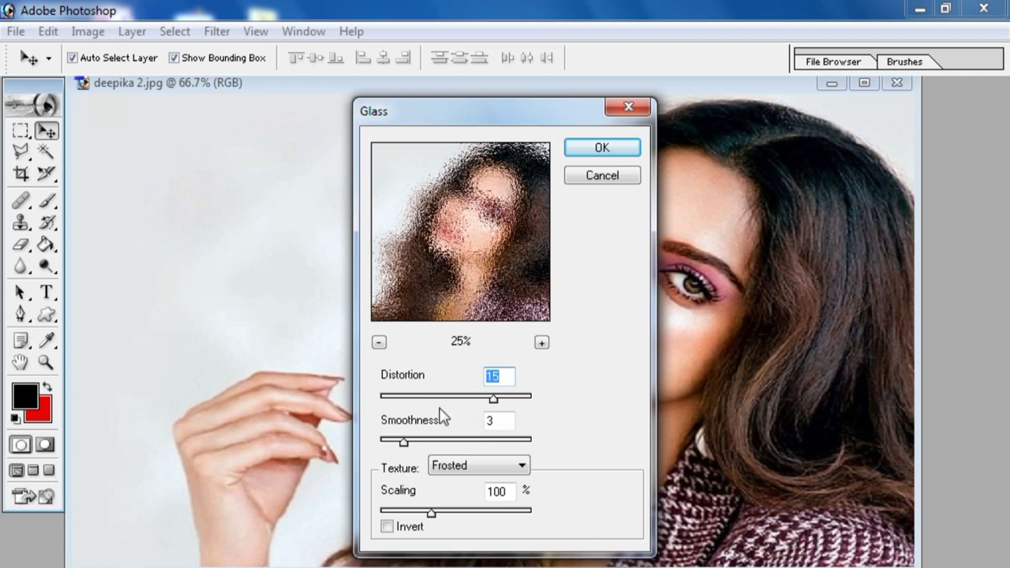
pyautogui.moveTo(496, 401); pyautogui.dragTo(421, 400)
pyautogui.moveTo(403, 440); pyautogui.dragTo(423, 447)
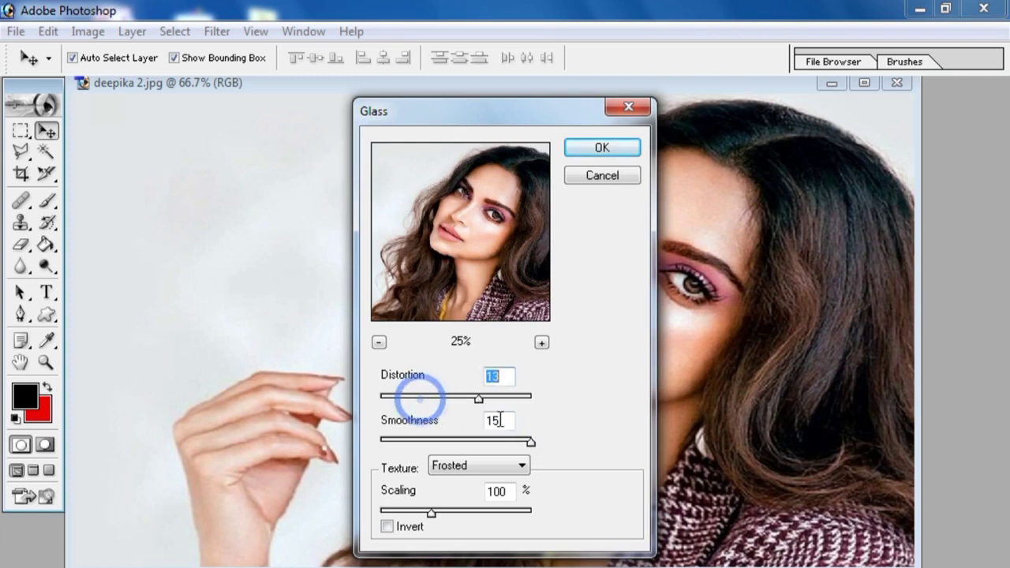
pyautogui.click(457, 444)
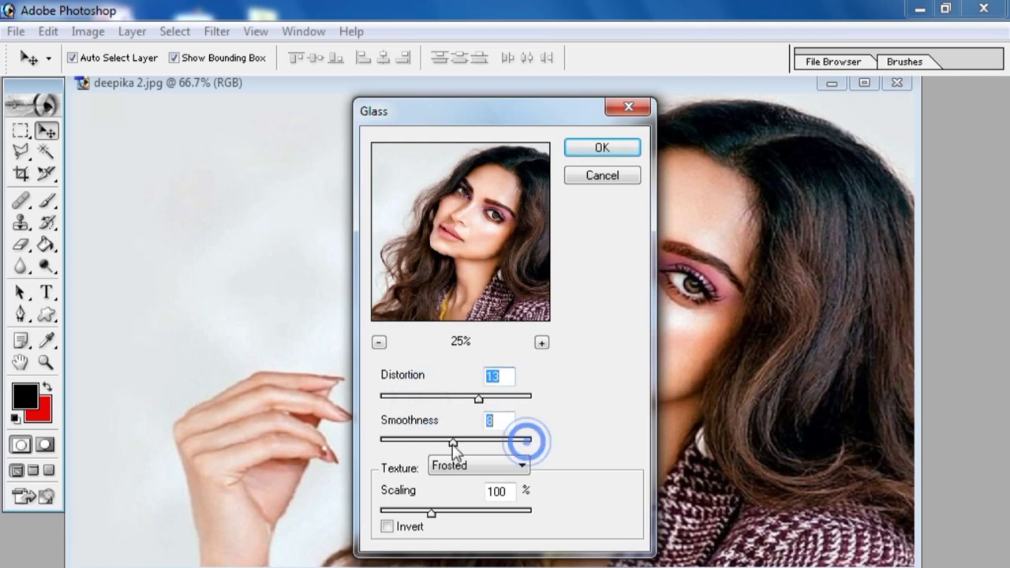
pyautogui.moveTo(477, 398); pyautogui.dragTo(472, 399)
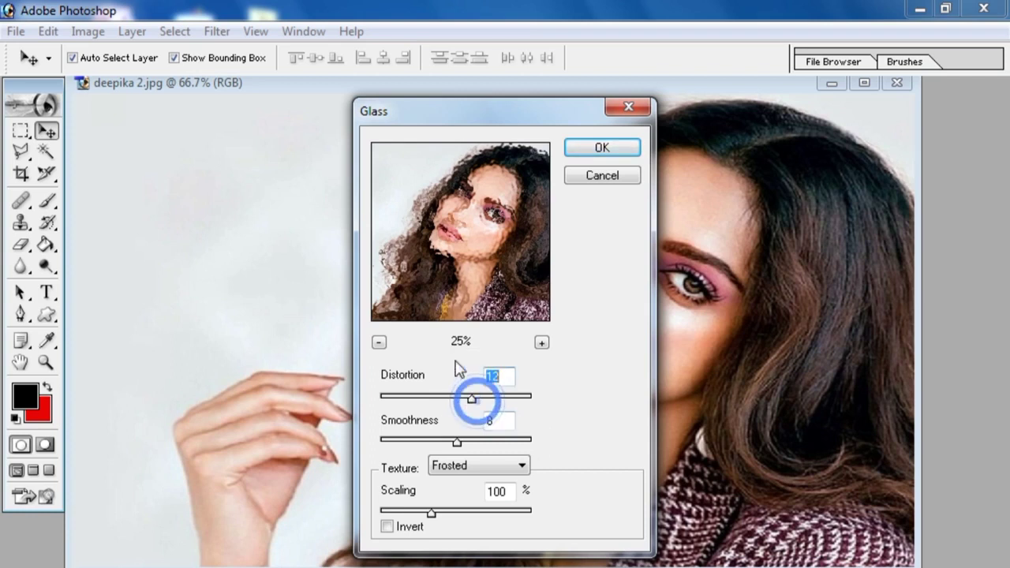
pyautogui.click(606, 154)
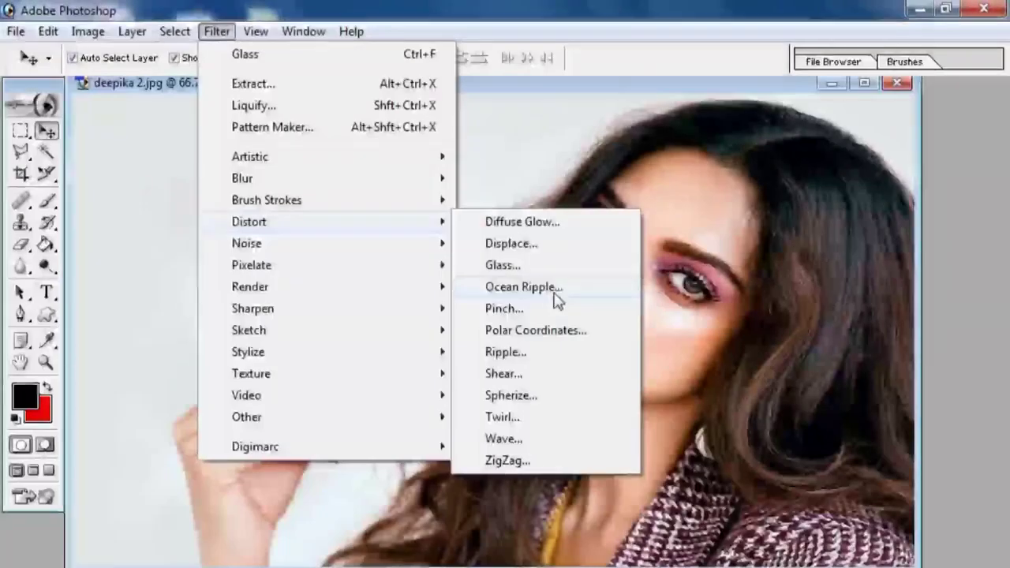
# Try the Ripple distort filter on the portrait at medium size, adjusting the amount with the preview at 25%
pyautogui.click(505, 353)
pyautogui.moveTo(487, 300); pyautogui.dragTo(431, 317)
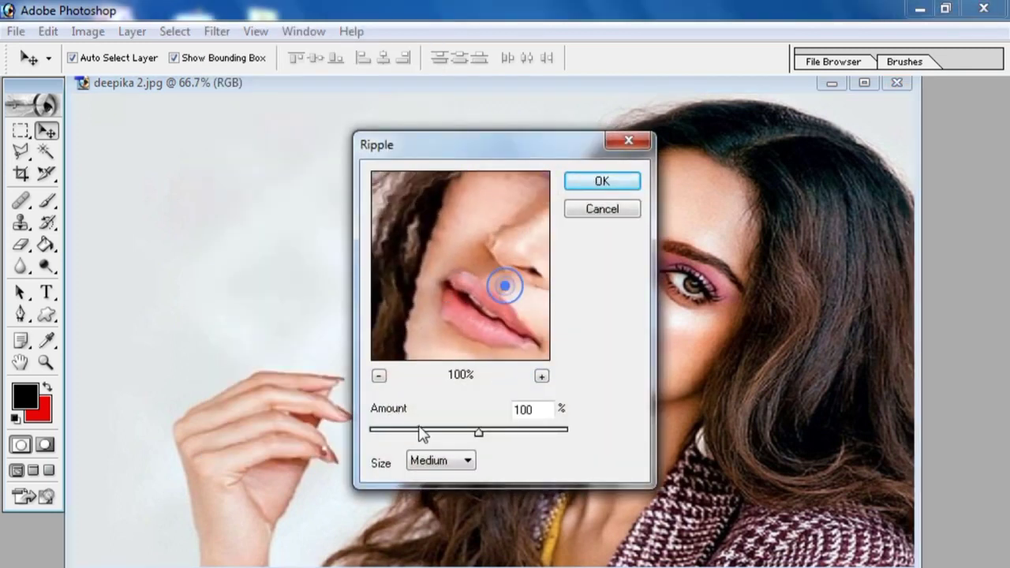
pyautogui.click(379, 375)
pyautogui.click(378, 375)
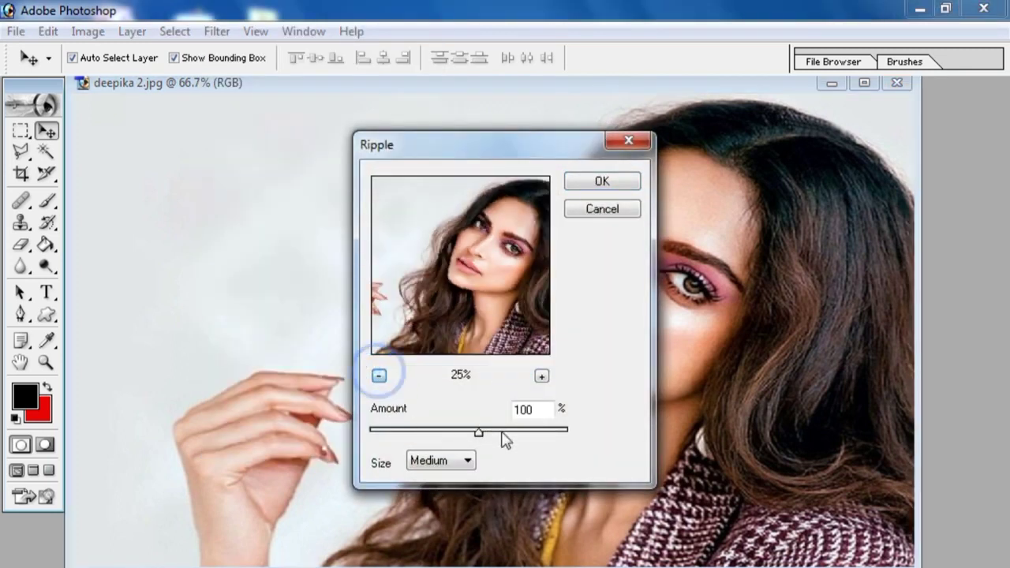
pyautogui.click(468, 431)
pyautogui.click(597, 180)
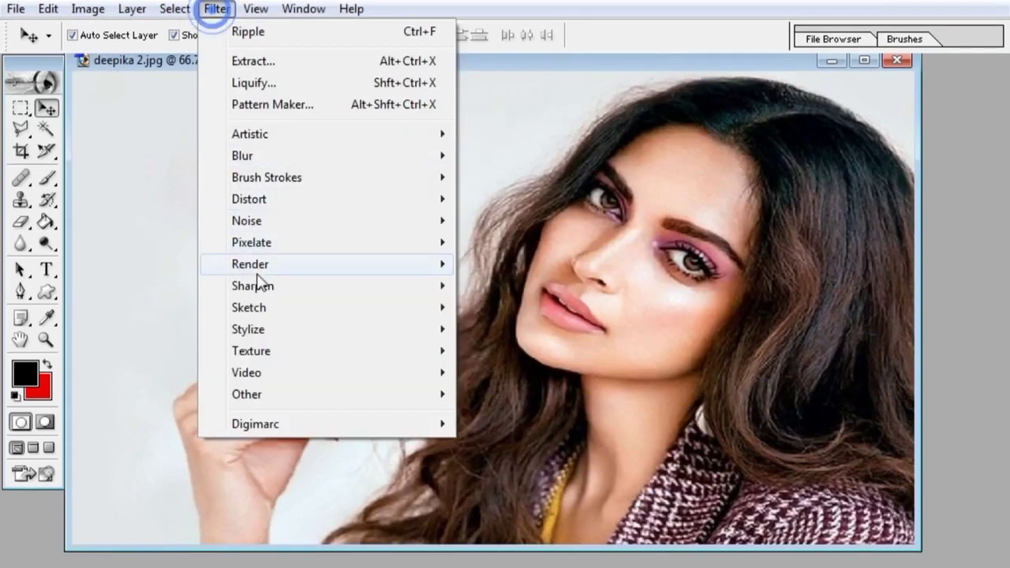
# Open the ZigZag distort filter with its preview at 25%, and set amount -18% and ridges 6 for pond ripples
pyautogui.moveTo(283, 209)
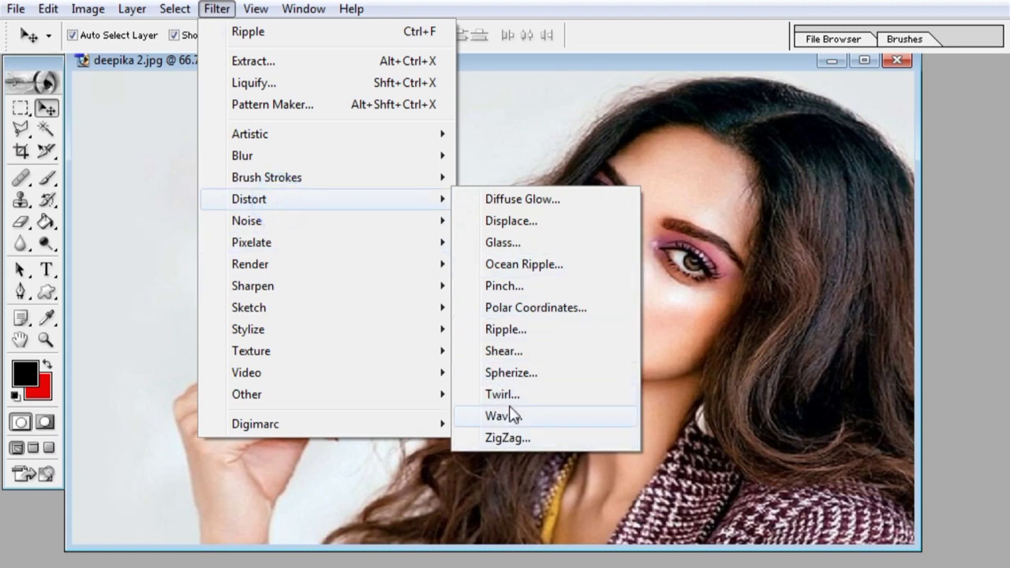
pyautogui.click(508, 439)
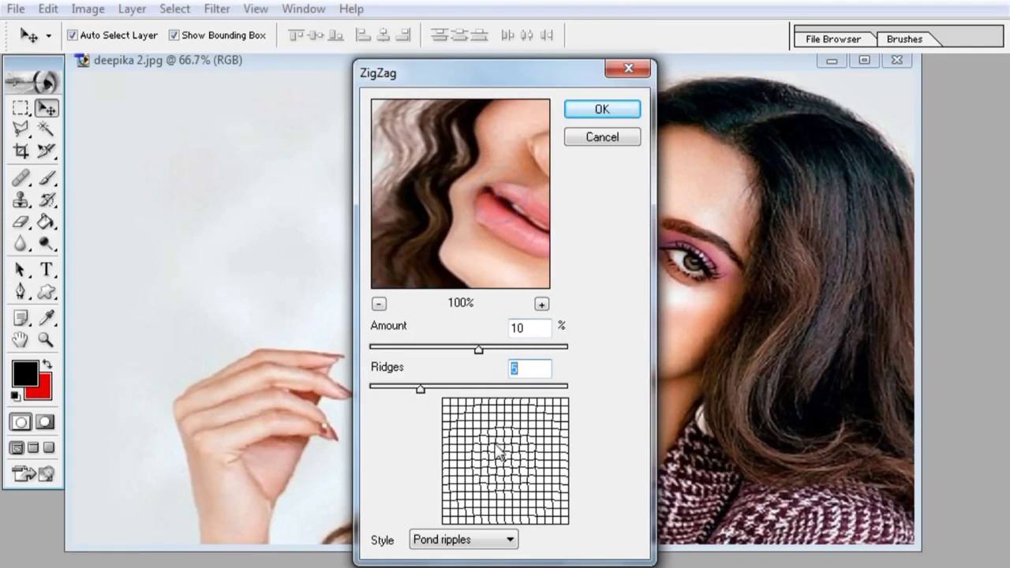
pyautogui.click(378, 303)
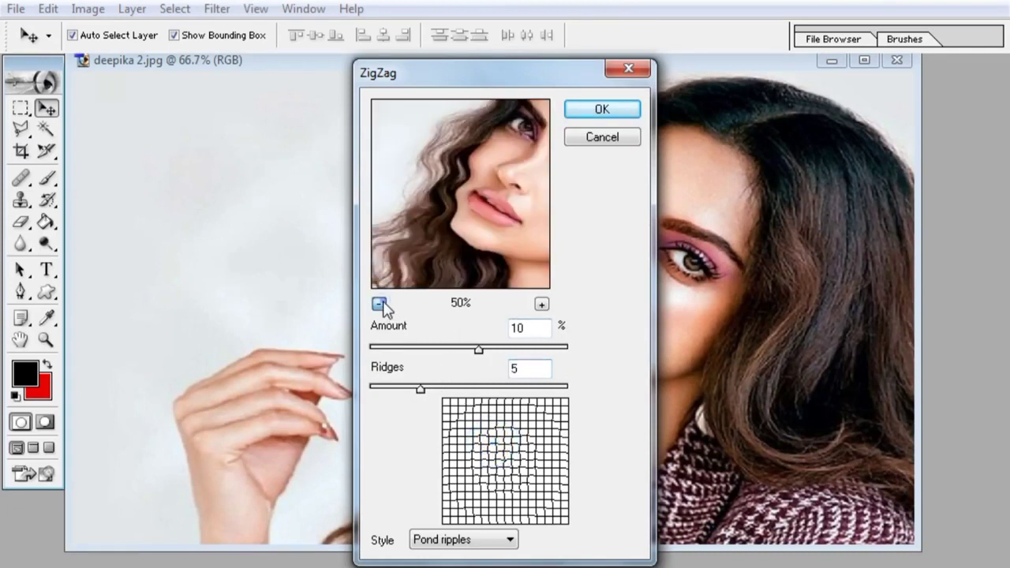
pyautogui.click(378, 304)
pyautogui.click(488, 194)
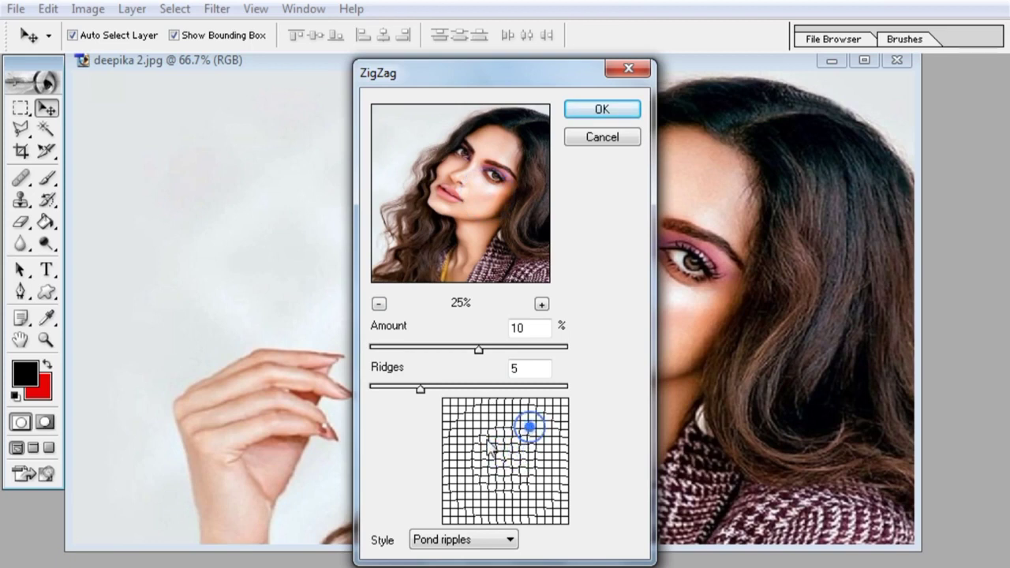
pyautogui.moveTo(478, 349); pyautogui.dragTo(430, 388)
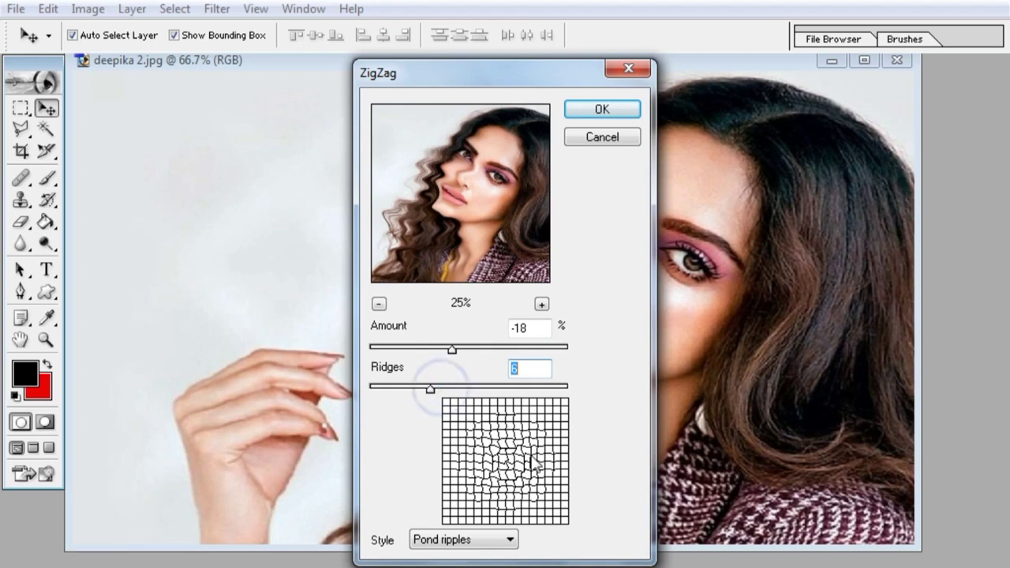
# Switch the ZigZag style to Around center and set the amount to -74% and ridges to 3
pyautogui.click(489, 541)
pyautogui.click(478, 553)
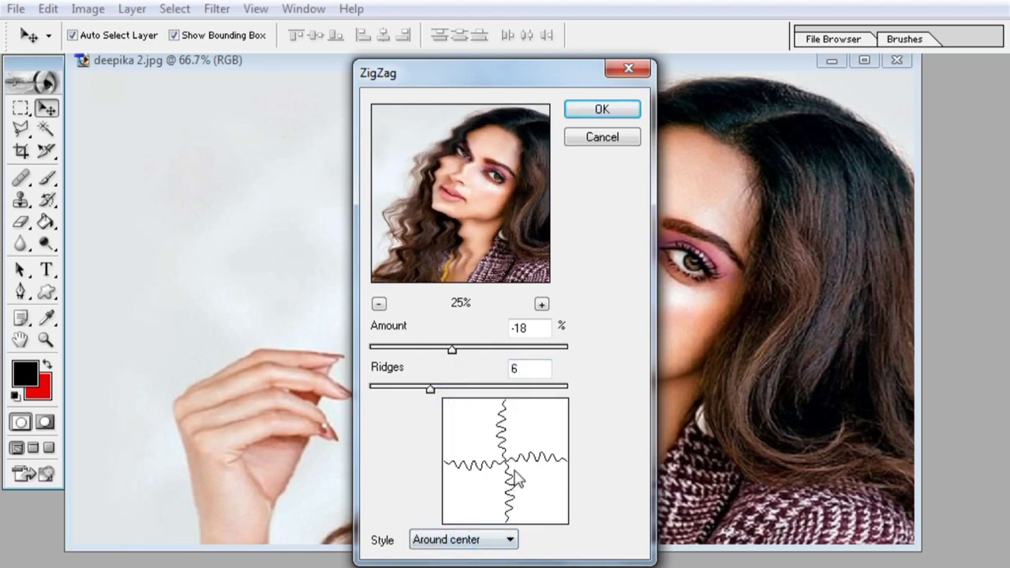
pyautogui.click(517, 457)
pyautogui.moveTo(452, 347); pyautogui.dragTo(404, 395)
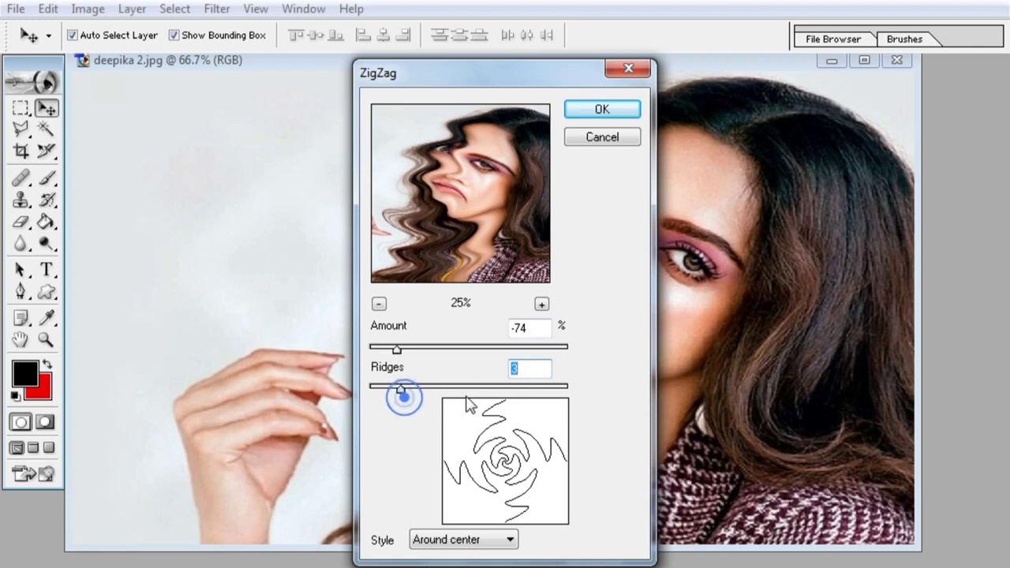
# Switch the ZigZag style to Out from center and set the amount to -24% and ridges to 0
pyautogui.click(468, 541)
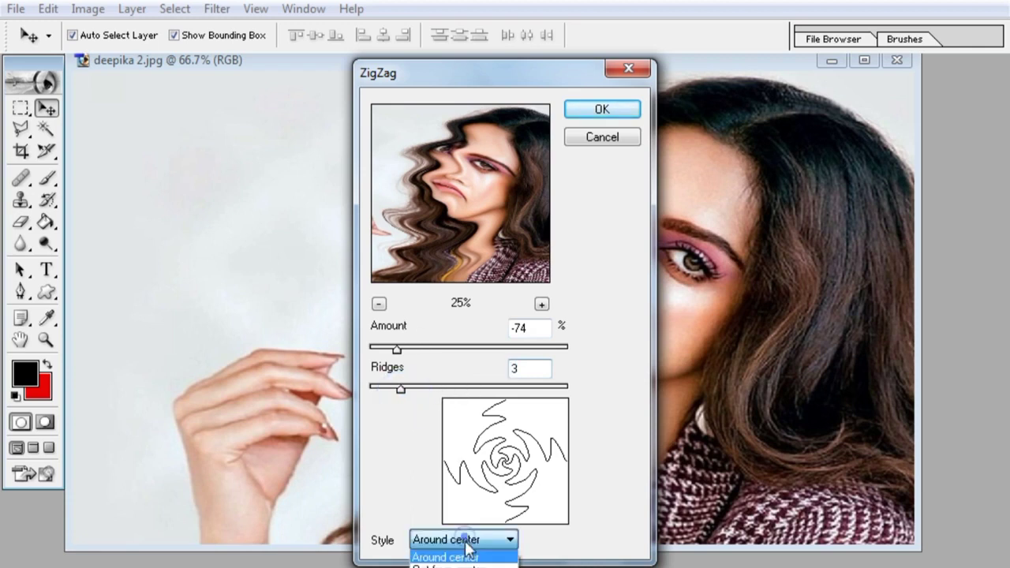
pyautogui.click(463, 555)
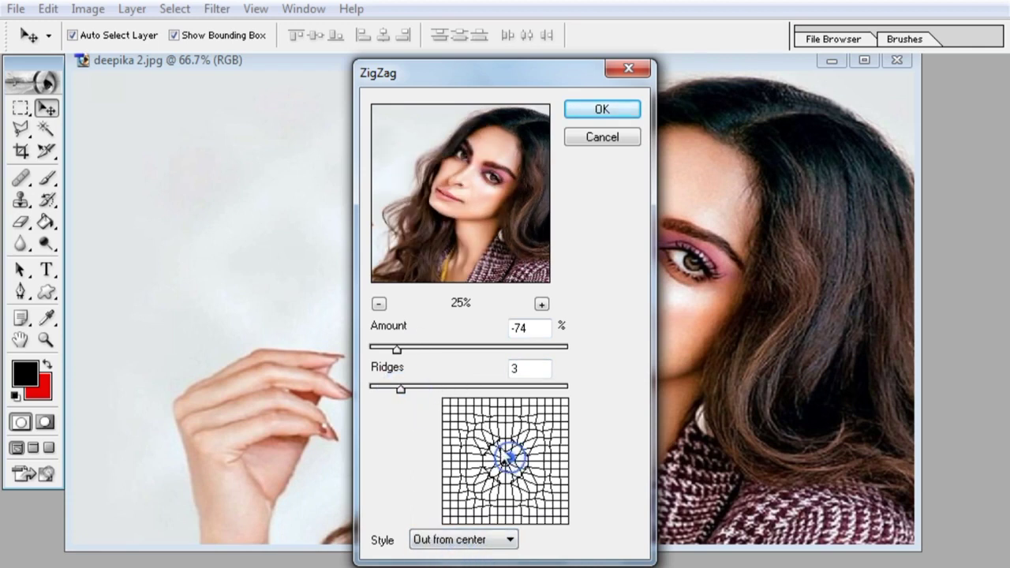
pyautogui.moveTo(397, 350); pyautogui.dragTo(445, 352)
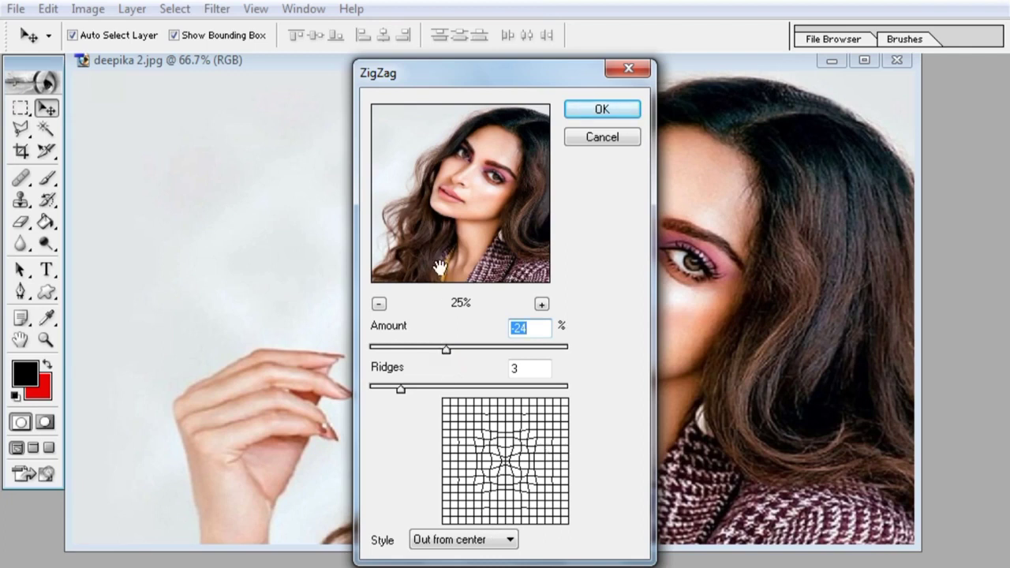
pyautogui.moveTo(400, 387); pyautogui.dragTo(362, 415)
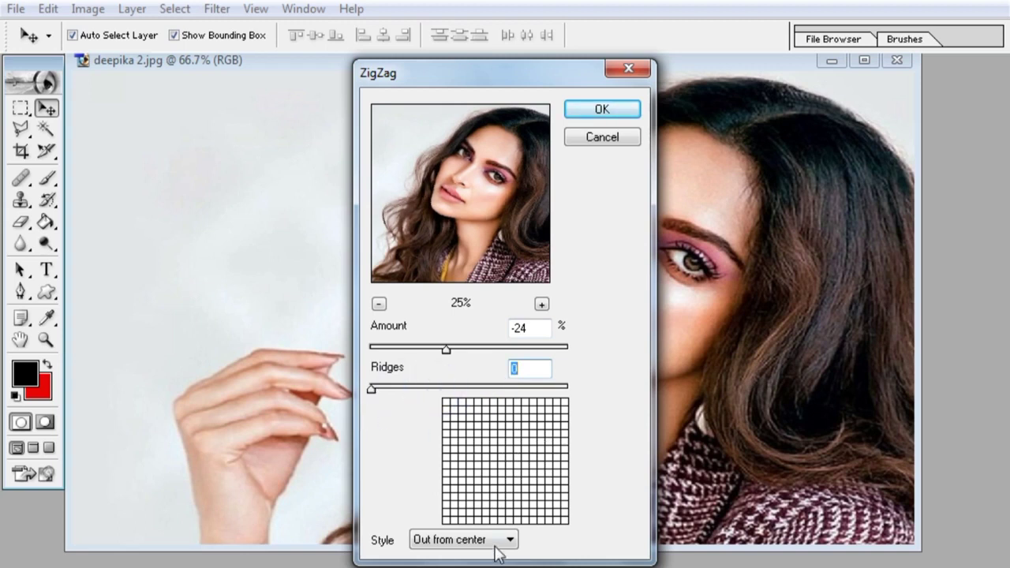
# Choose another ZigZag style, readjust the filter's sliders and apply it to the portrait
pyautogui.click(497, 543)
pyautogui.click(480, 521)
pyautogui.moveTo(455, 371); pyautogui.dragTo(526, 376)
pyautogui.moveTo(402, 417)
pyautogui.mouseDown()
pyautogui.moveTo(440, 415)
pyautogui.moveTo(401, 418)
pyautogui.mouseUp()
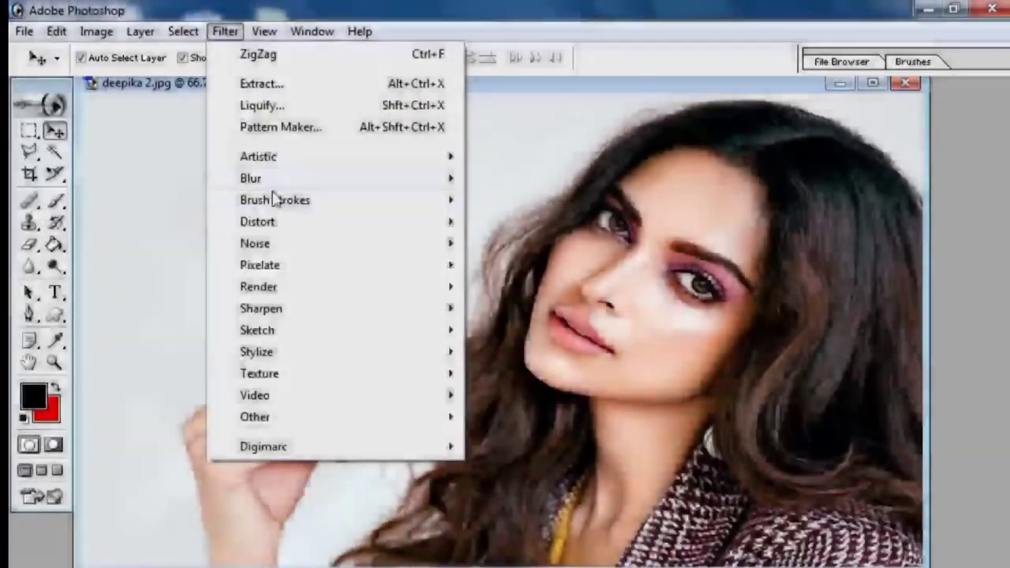
# Open the Add Noise filter for the portrait, move its dialog clear of the face and reduce its preview to 33%
pyautogui.moveTo(282, 225)
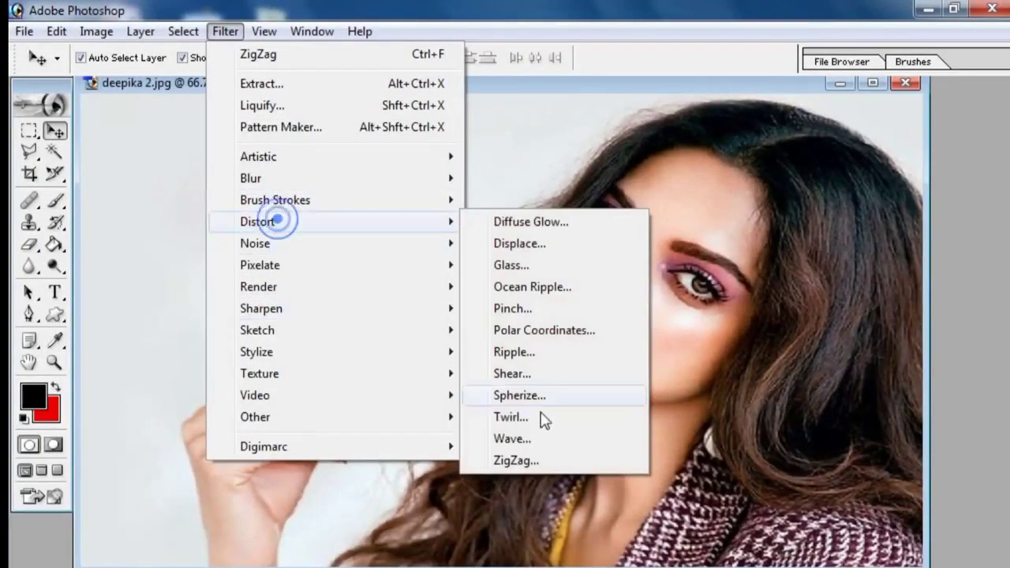
pyautogui.click(391, 246)
pyautogui.click(524, 243)
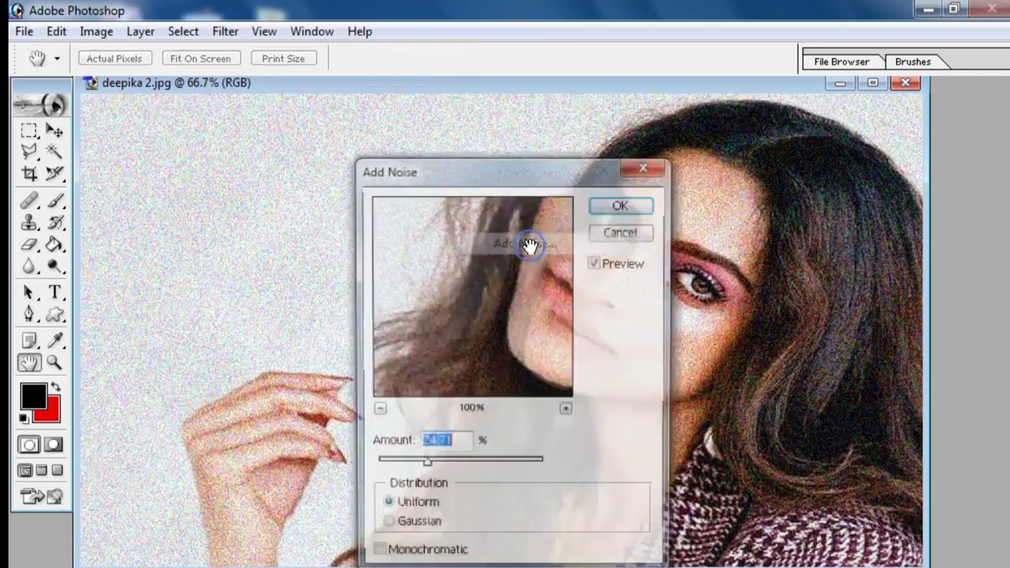
pyautogui.moveTo(568, 241); pyautogui.dragTo(451, 300)
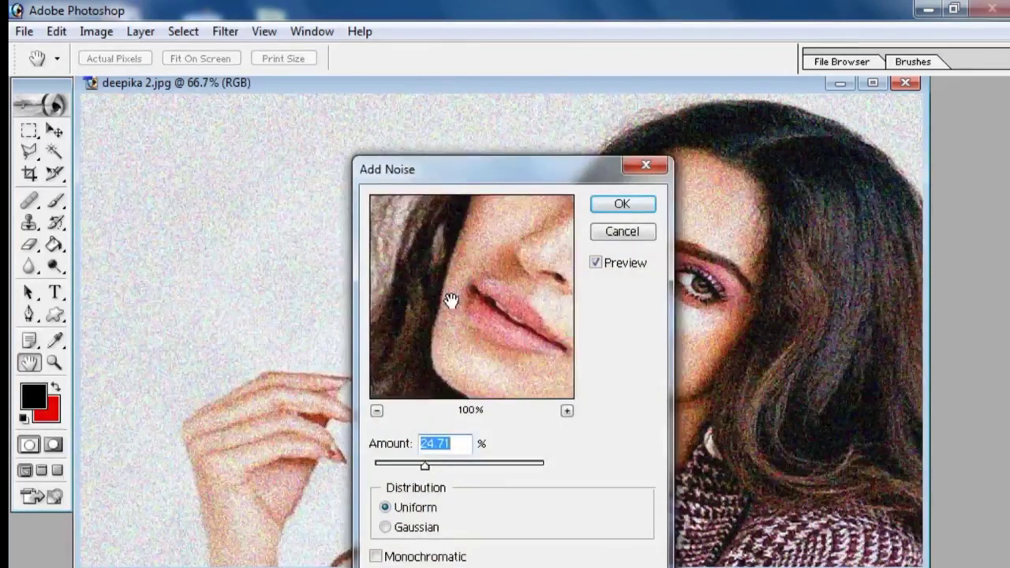
pyautogui.click(376, 410)
pyautogui.click(376, 410)
pyautogui.moveTo(492, 175); pyautogui.dragTo(218, 176)
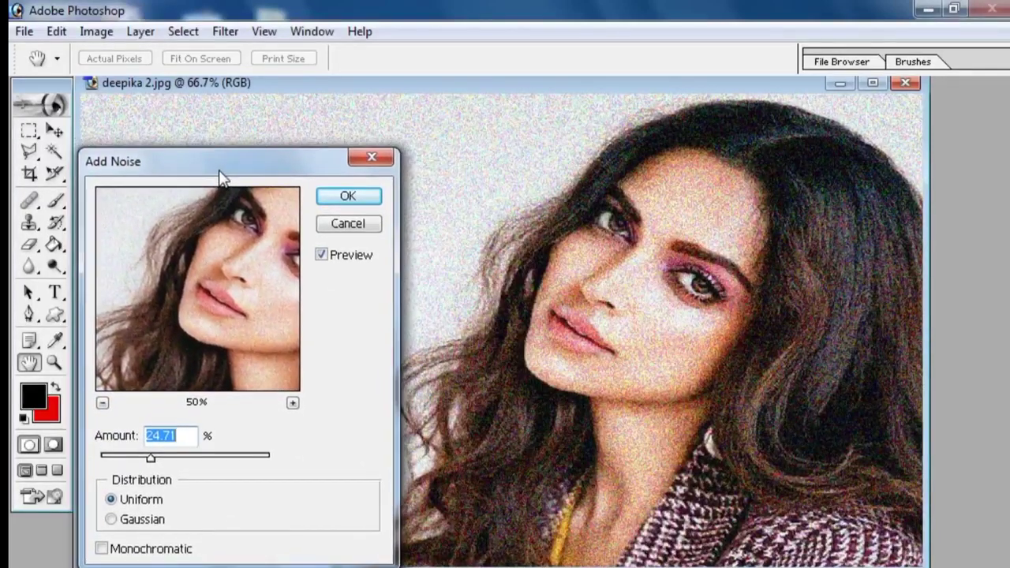
pyautogui.click(104, 409)
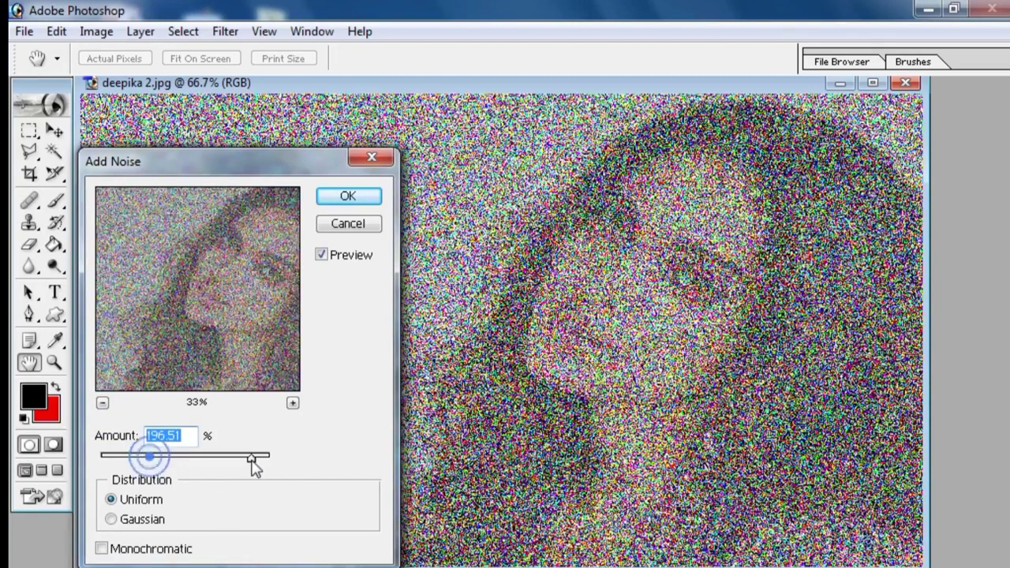
# Reduce the noise amount, switch the distribution to Gaussian and set the amount to 20.85%
pyautogui.click(116, 457)
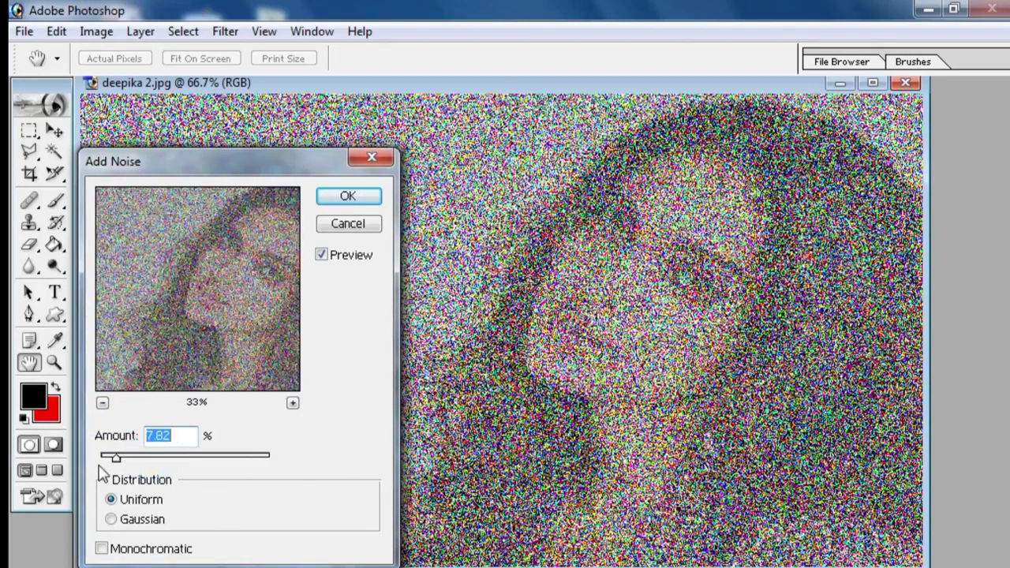
pyautogui.click(101, 457)
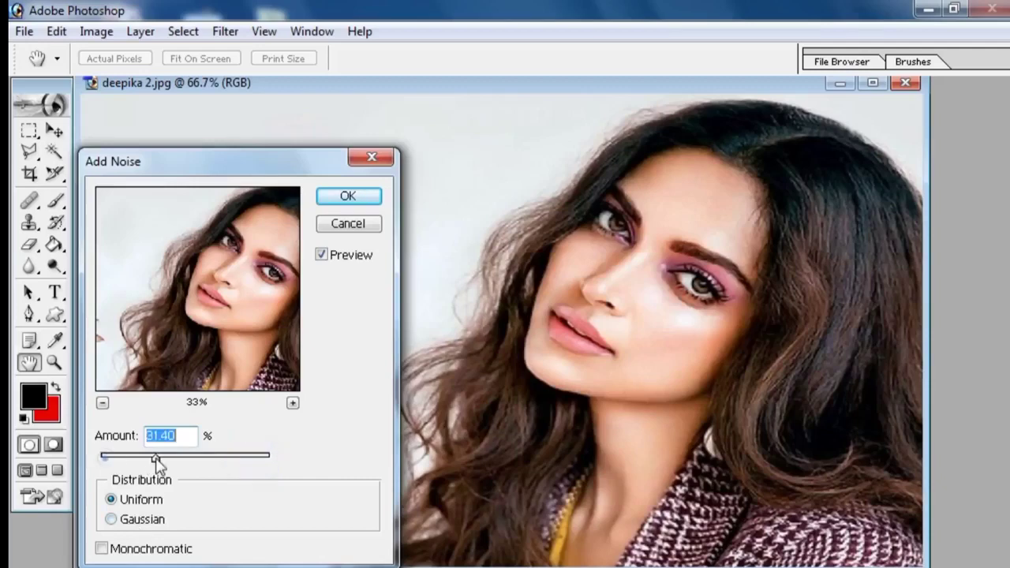
pyautogui.click(146, 521)
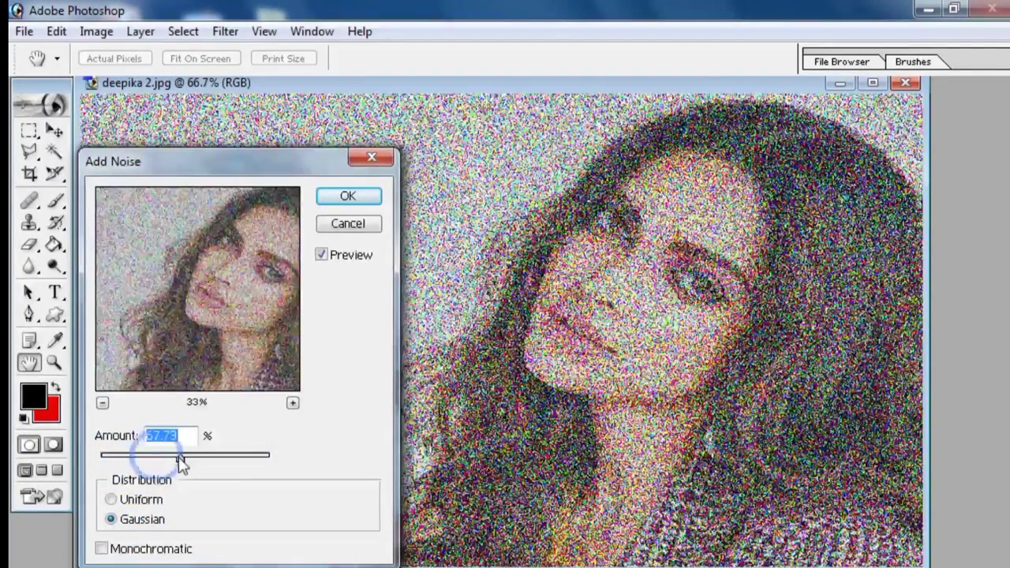
pyautogui.moveTo(178, 457); pyautogui.dragTo(142, 456)
# Compare the noise with Monochromatic on and off, leave the option off and apply Add Noise to the portrait
pyautogui.click(119, 550)
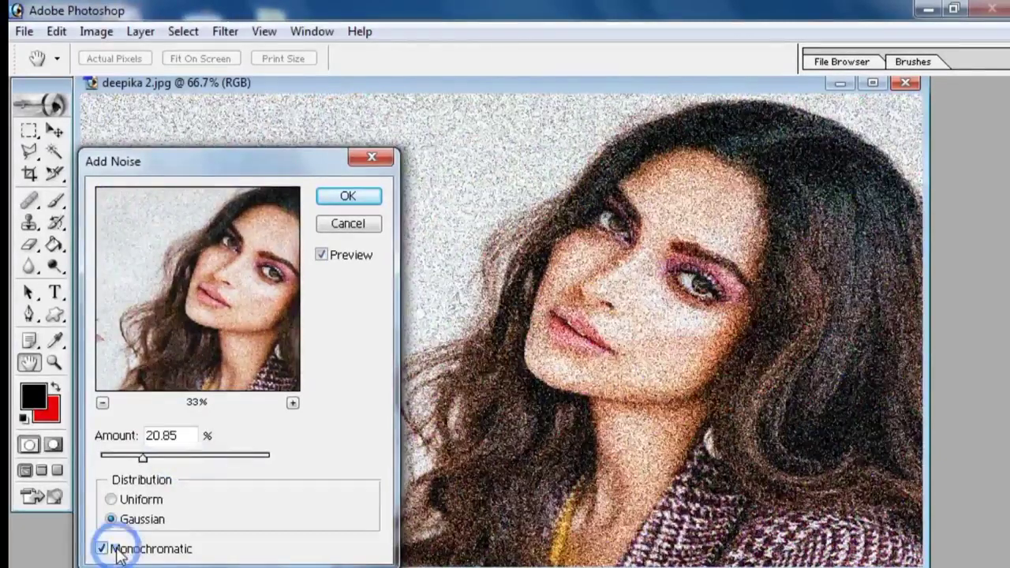
pyautogui.click(119, 550)
pyautogui.click(119, 550)
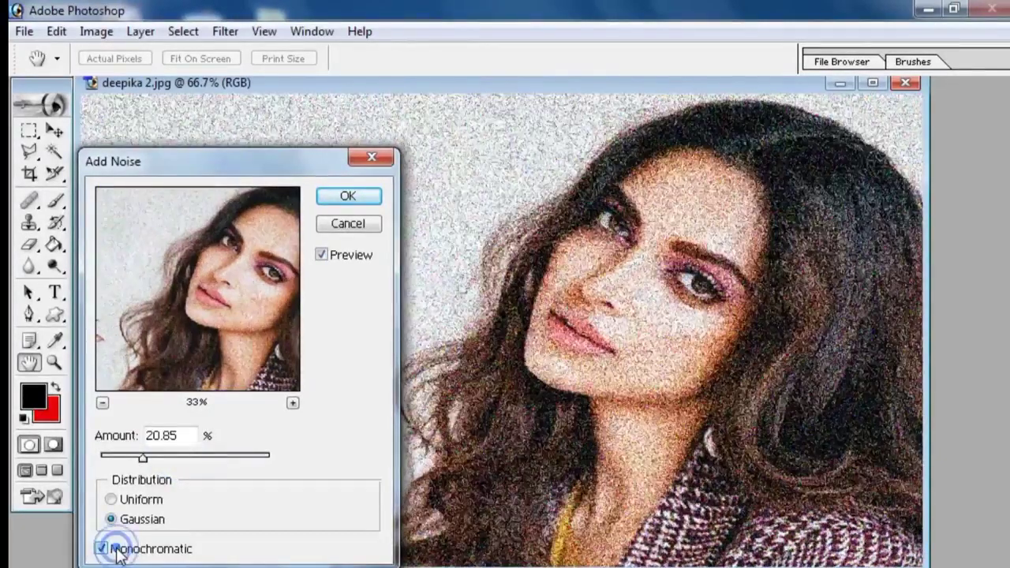
pyautogui.click(117, 550)
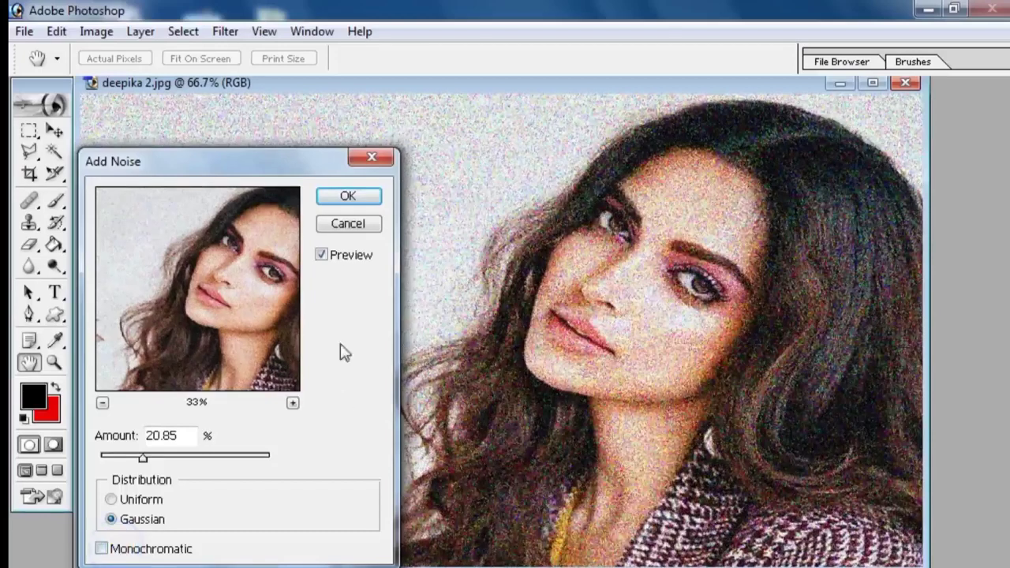
pyautogui.click(344, 199)
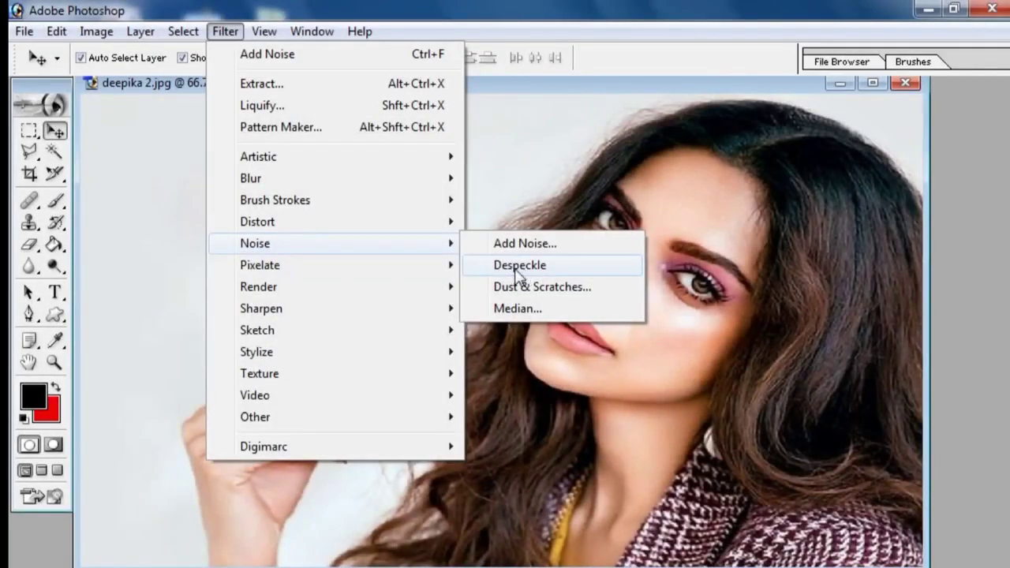
# Apply the Despeckle filter to the portrait, and open the Dust & Scratches filter with its preview reduced to 33%
pyautogui.click(514, 266)
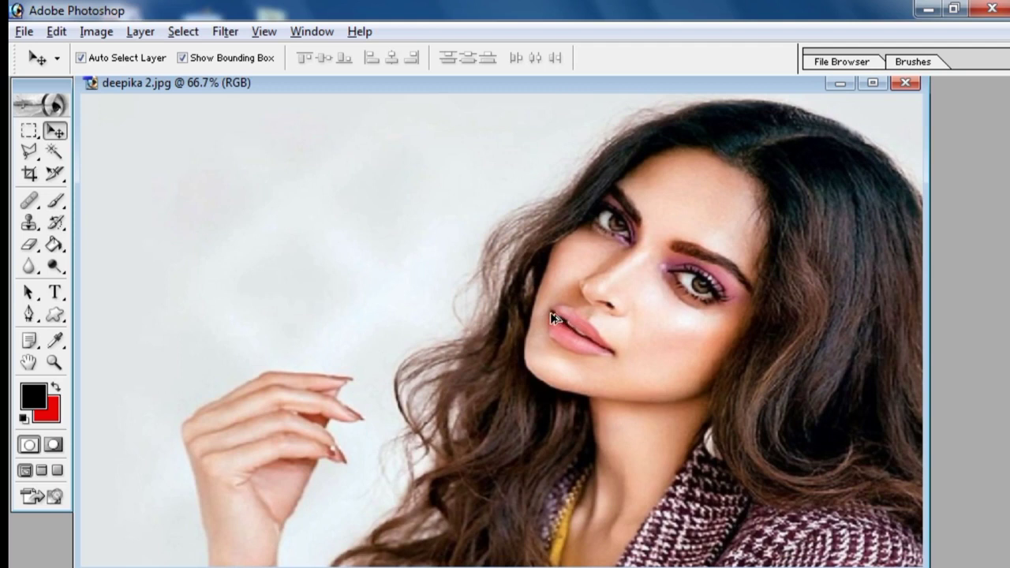
pyautogui.click(218, 38)
pyautogui.click(269, 245)
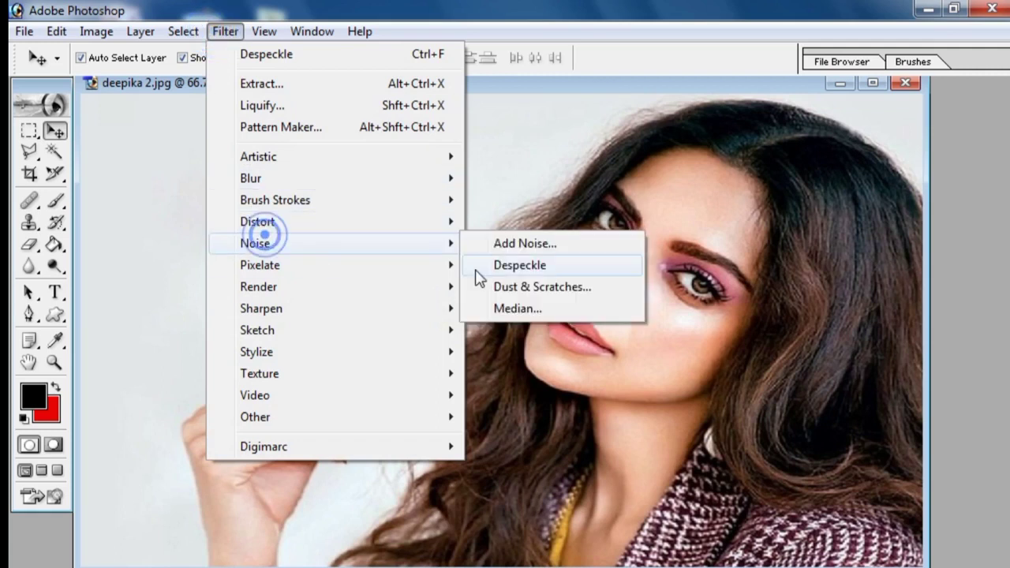
pyautogui.click(540, 292)
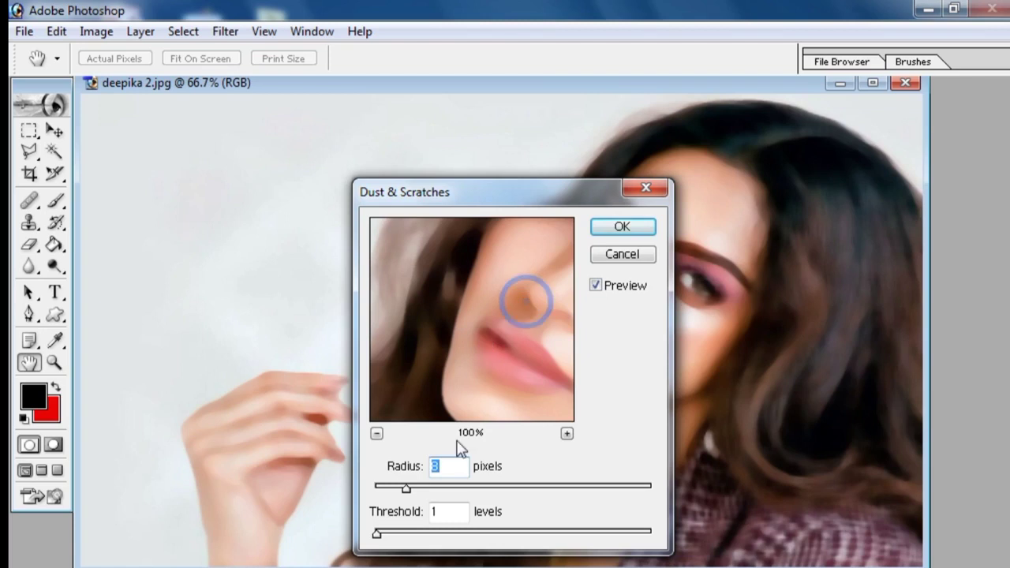
pyautogui.click(376, 433)
pyautogui.click(377, 433)
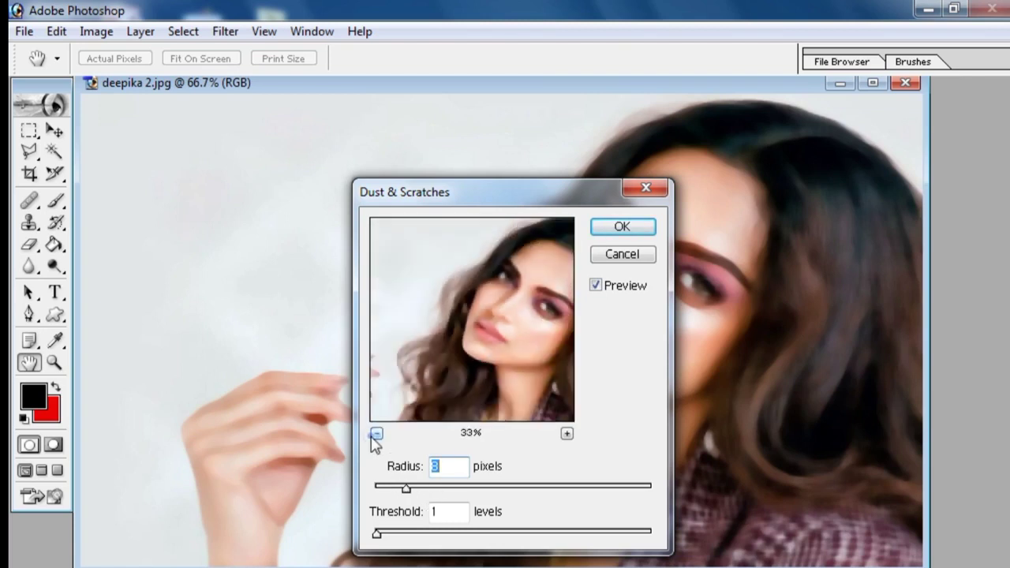
# Set the Dust & Scratches radius to 13 pixels and threshold to 49 levels, and move the dialog clear of the face
pyautogui.moveTo(401, 485); pyautogui.dragTo(428, 487)
pyautogui.moveTo(378, 534); pyautogui.dragTo(446, 533)
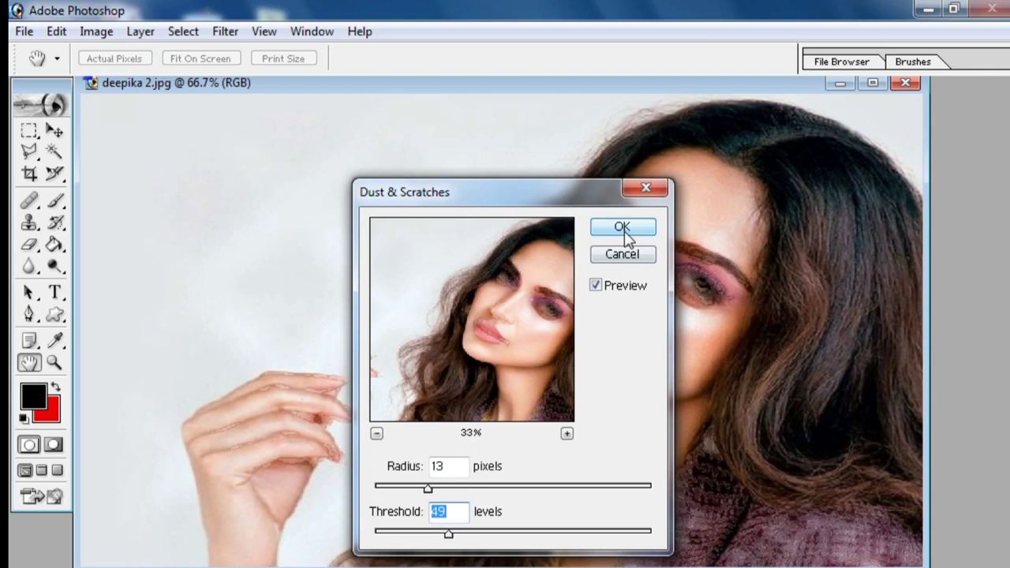
pyautogui.moveTo(586, 204); pyautogui.dragTo(294, 229)
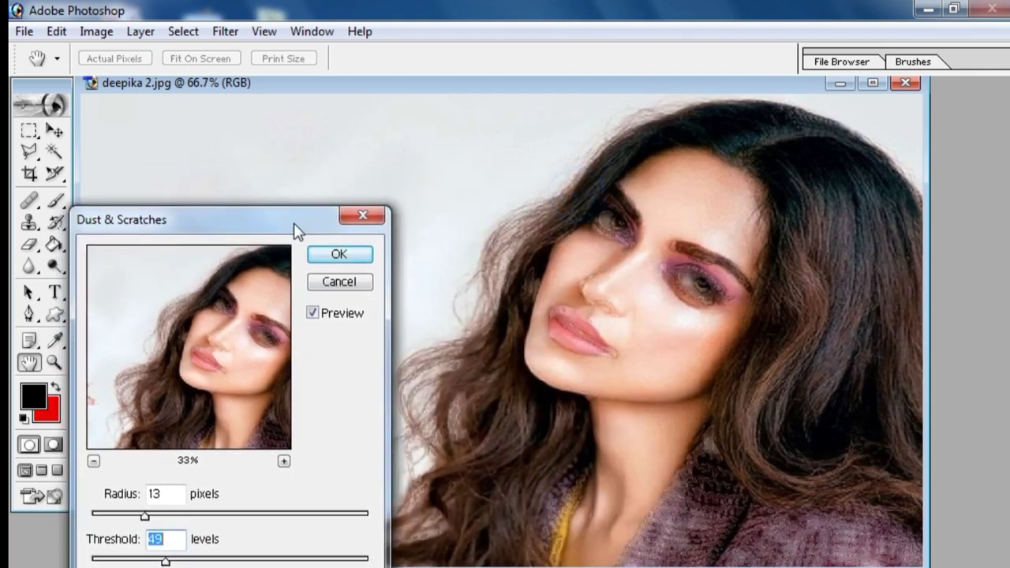
# Apply Dust & Scratches to the portrait with a larger radius and undo the filter
pyautogui.moveTo(146, 516); pyautogui.dragTo(232, 515)
pyautogui.click(338, 255)
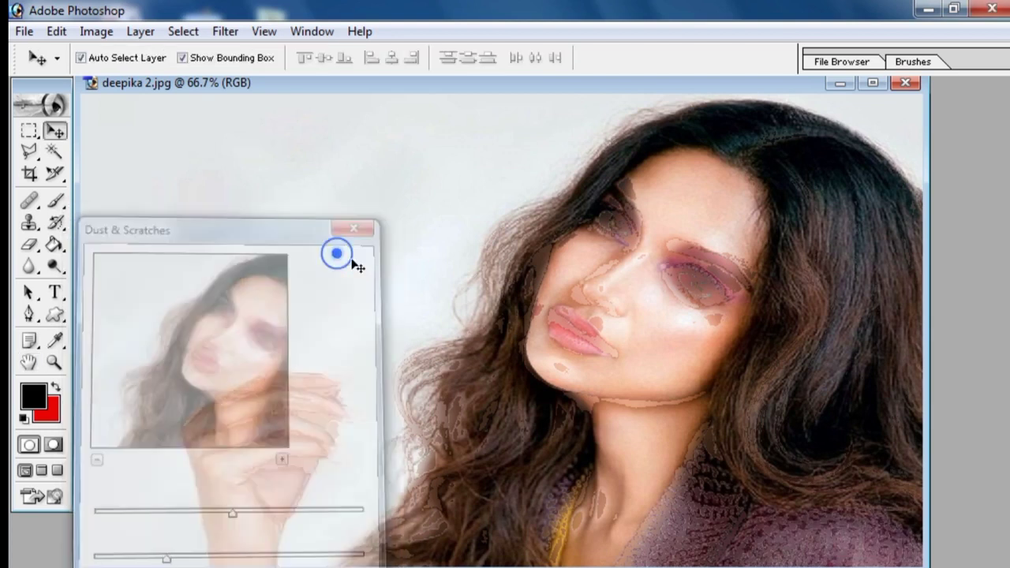
pyautogui.hotkey('ctrl', 'z')
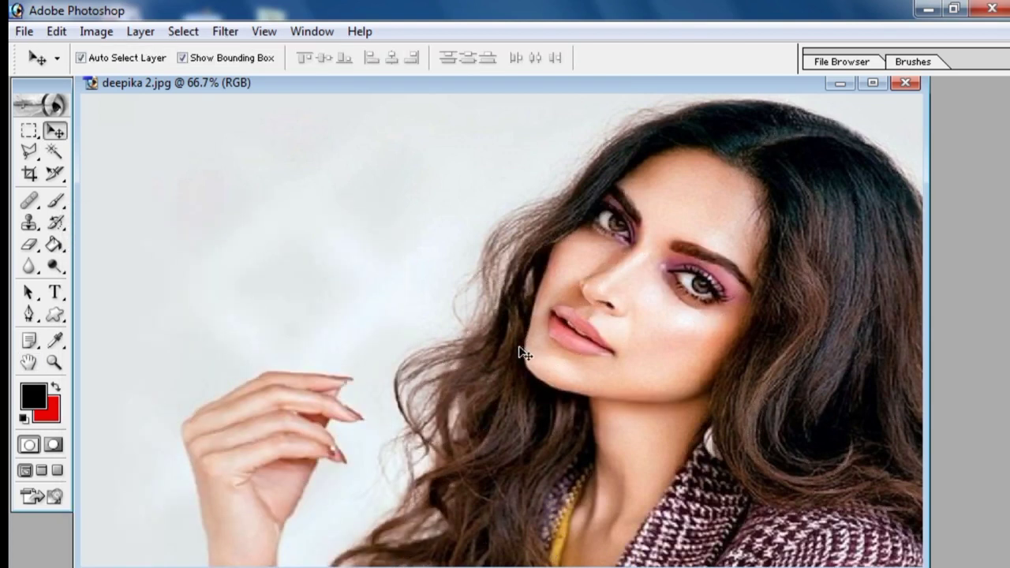
# Open the Median filter for the portrait, adjust its radius and move the dialog clear of the face
pyautogui.click(224, 31)
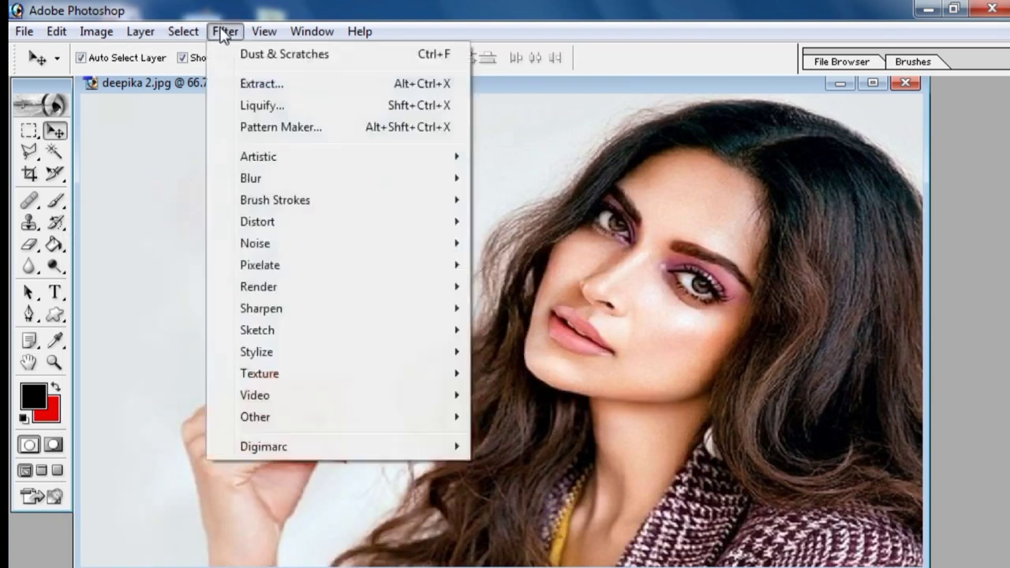
pyautogui.click(289, 240)
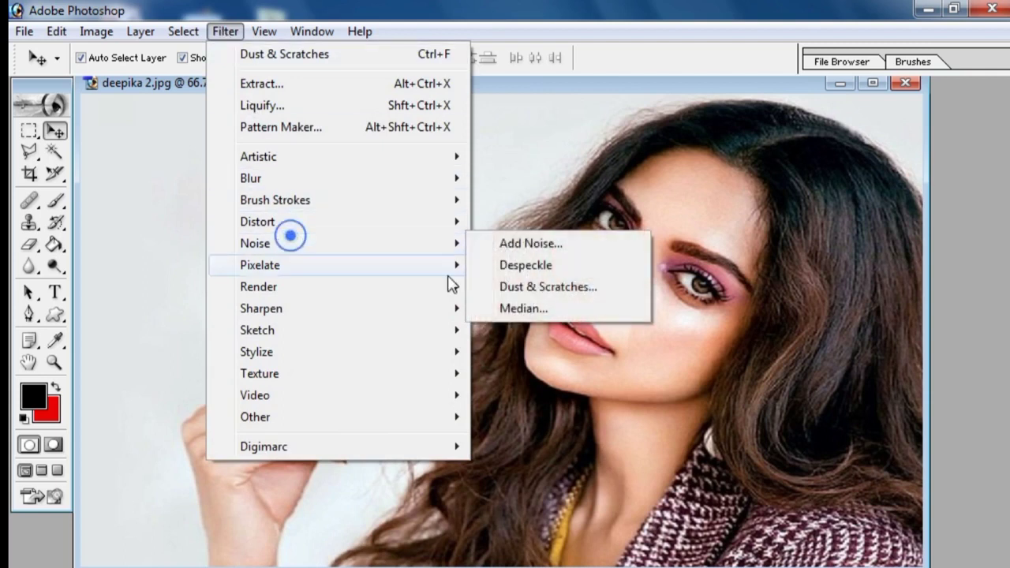
pyautogui.click(549, 308)
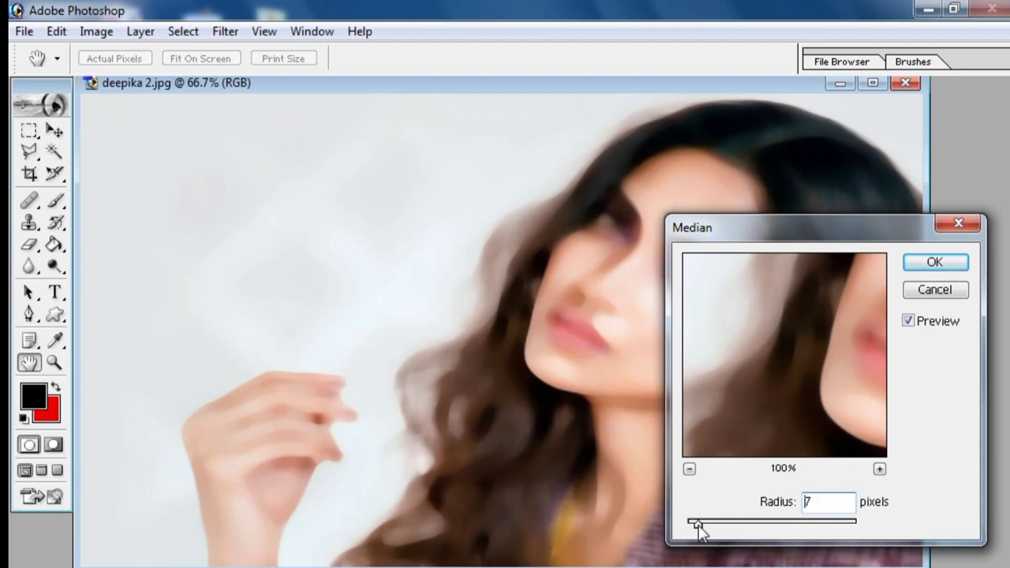
pyautogui.moveTo(696, 526); pyautogui.dragTo(698, 524)
pyautogui.moveTo(836, 230); pyautogui.dragTo(247, 259)
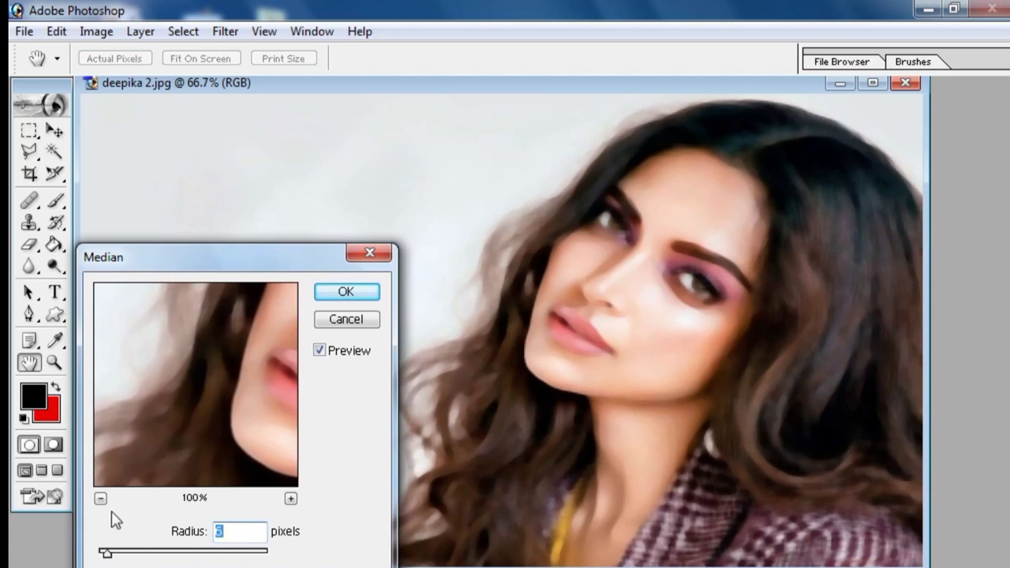
# Reduce the Median preview to 25% and apply the filter to the portrait
pyautogui.click(100, 498)
pyautogui.click(100, 497)
pyautogui.click(100, 497)
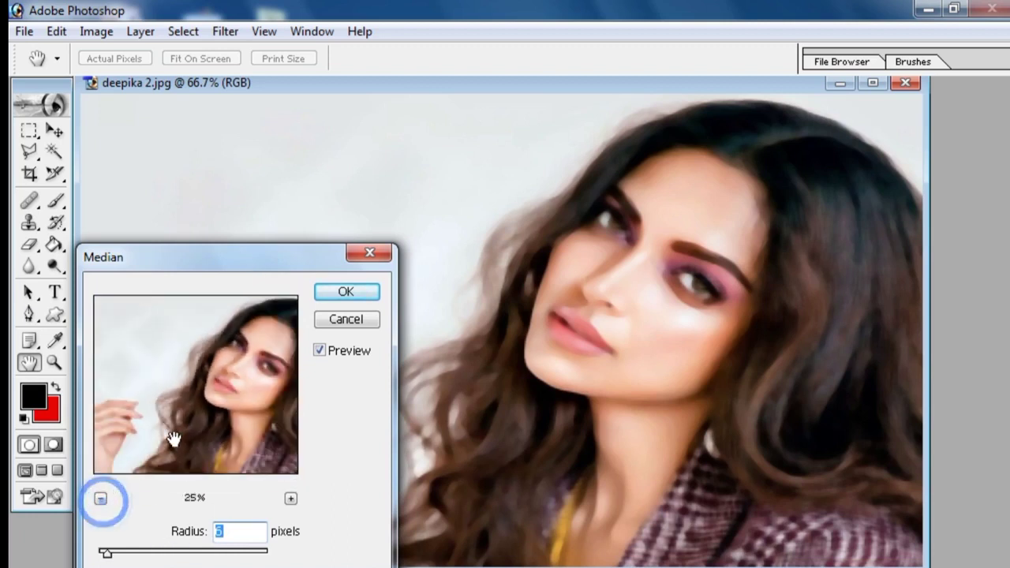
pyautogui.click(347, 291)
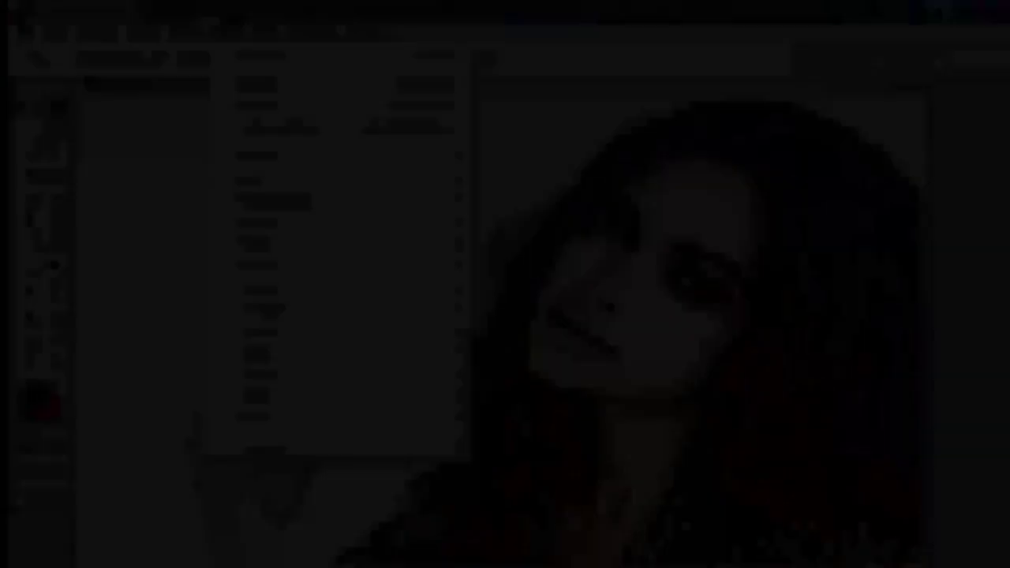
# Apply the Color Halftone filter to the portrait with its preset radius and screen angles, and dismiss the error message
pyautogui.click(225, 31)
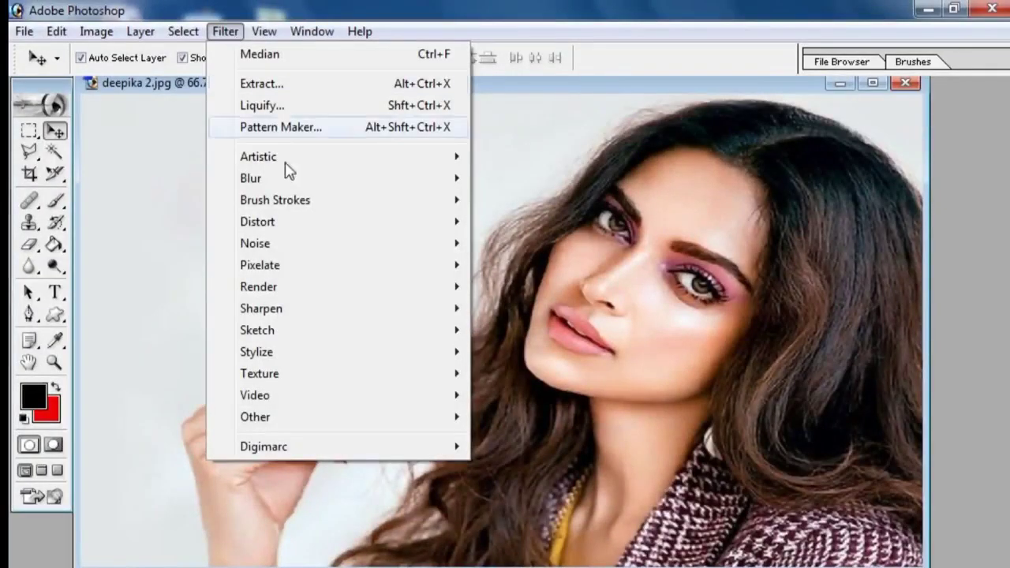
pyautogui.moveTo(311, 246)
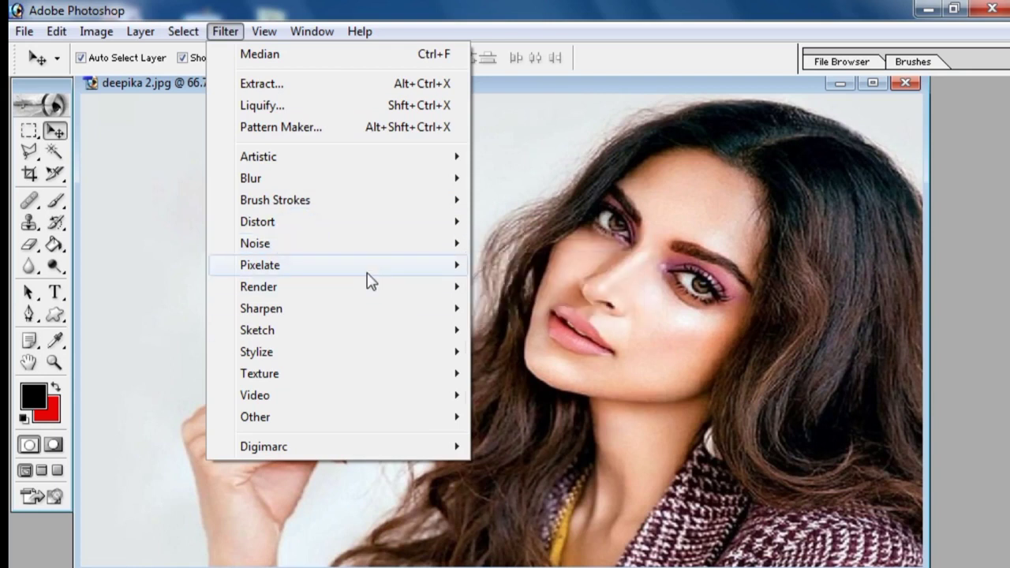
pyautogui.moveTo(365, 268)
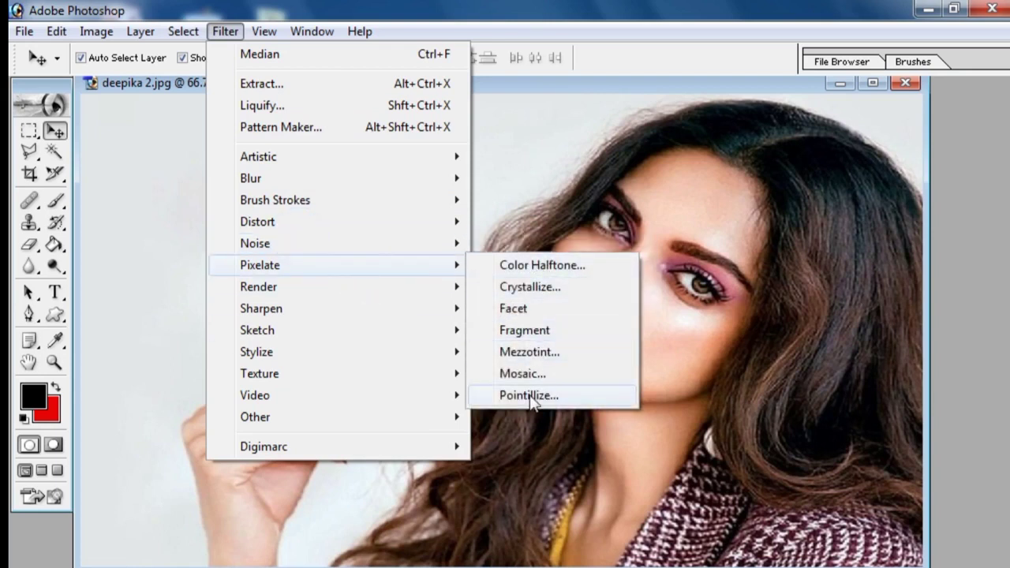
pyautogui.click(546, 268)
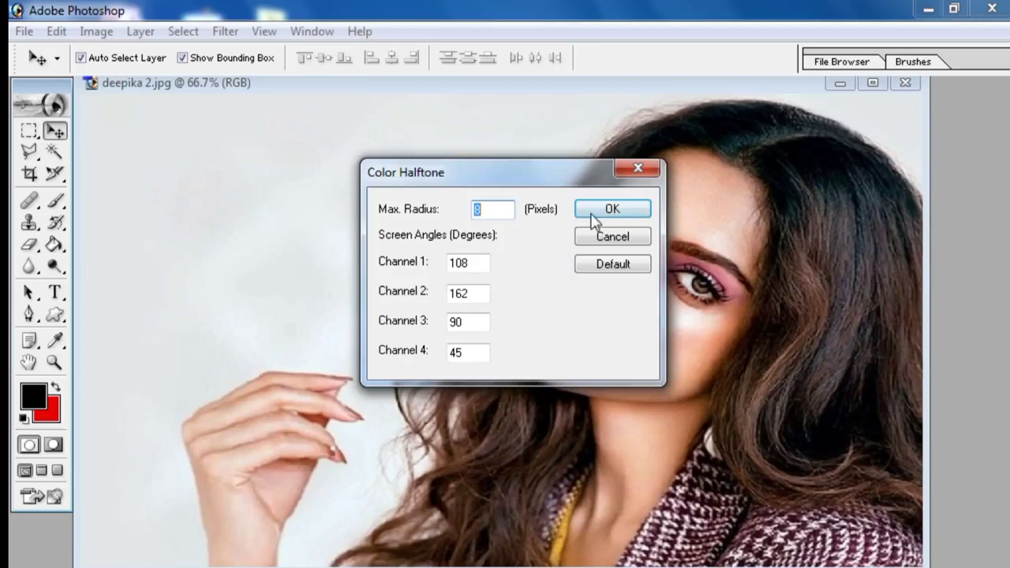
pyautogui.click(593, 211)
pyautogui.click(612, 290)
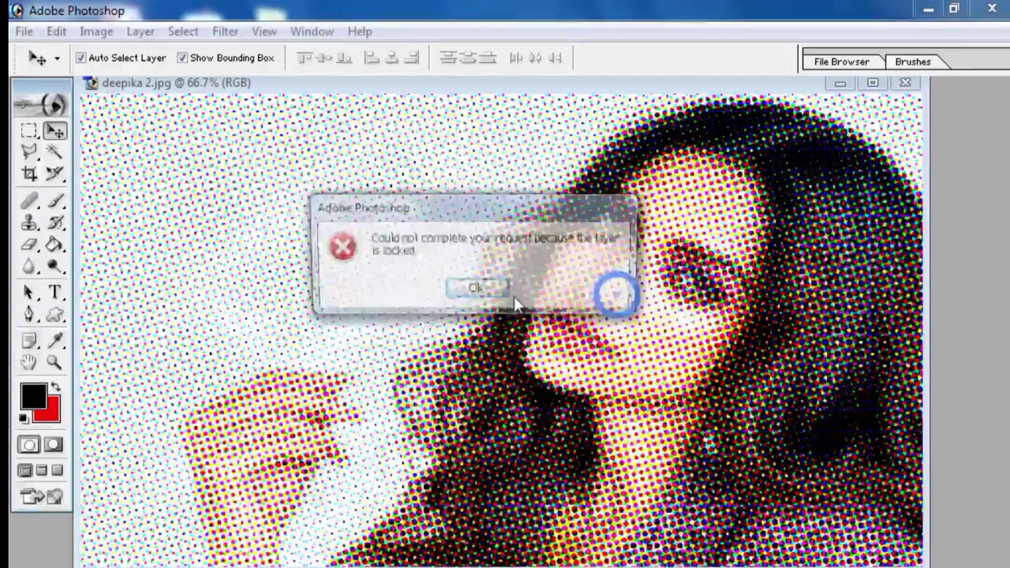
pyautogui.click(502, 292)
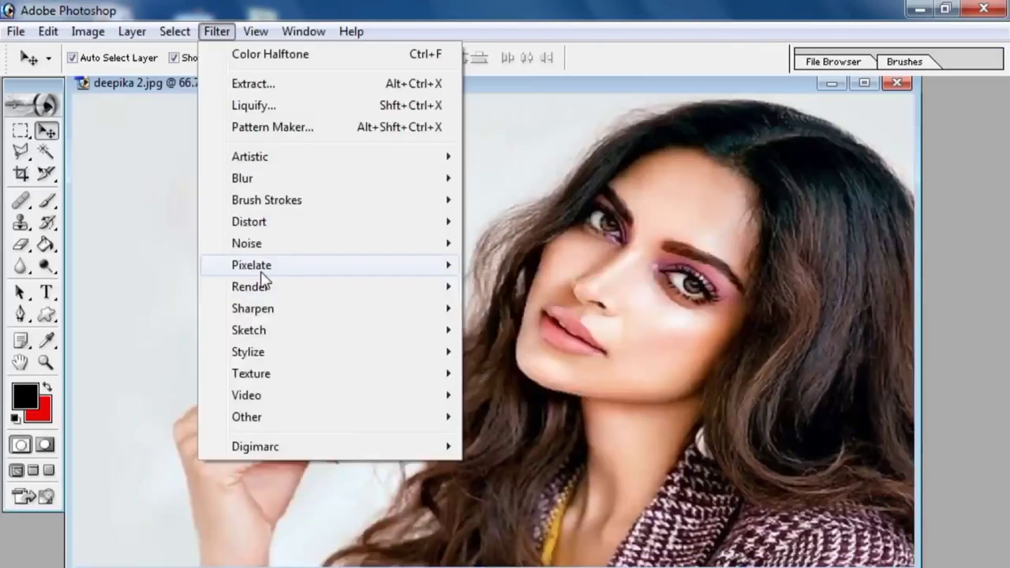
# Open the Crystallize filter for the portrait and reduce its preview to 25%
pyautogui.click(254, 265)
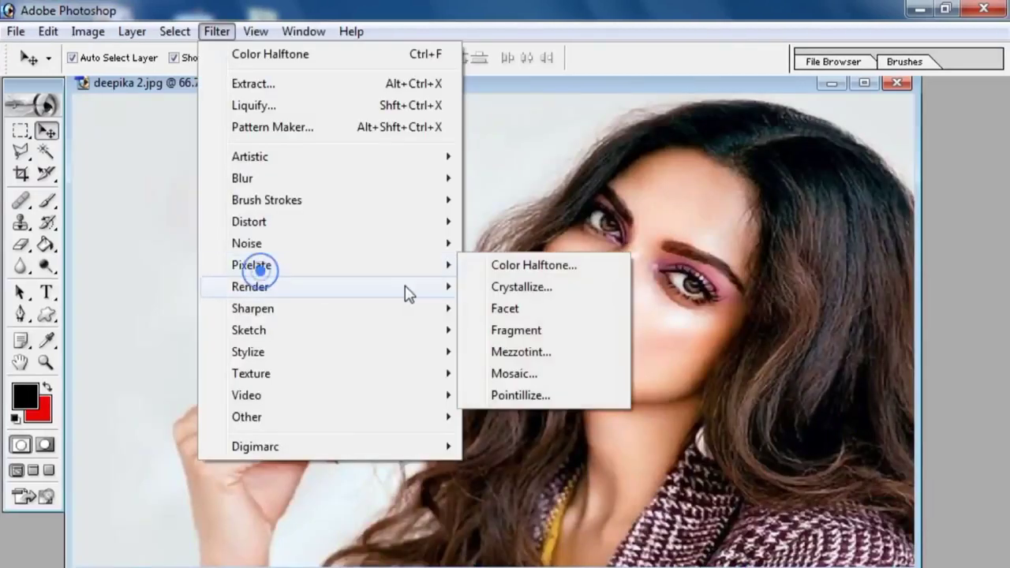
pyautogui.click(517, 289)
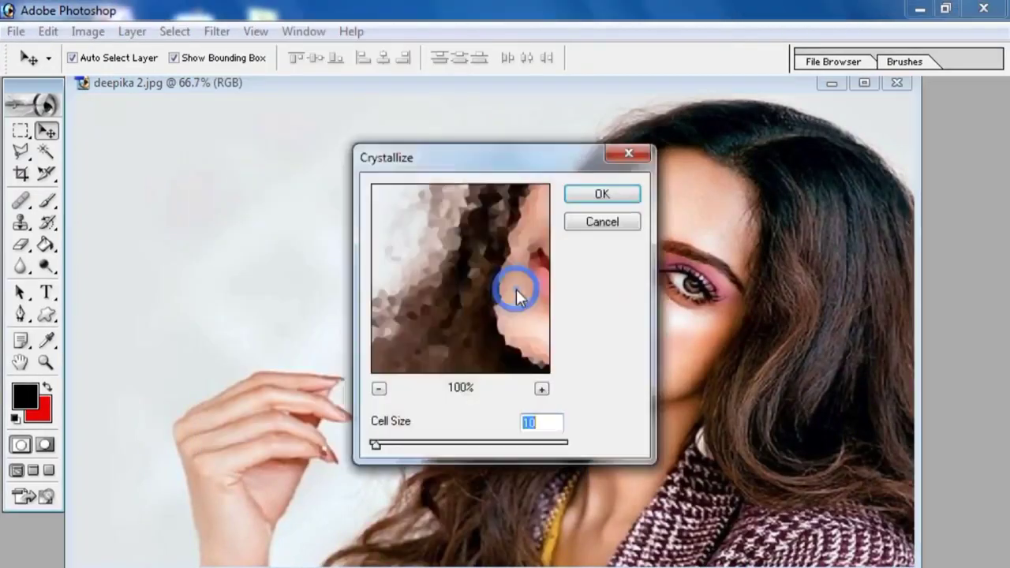
pyautogui.moveTo(514, 289); pyautogui.dragTo(478, 287)
pyautogui.click(379, 389)
pyautogui.click(380, 389)
pyautogui.click(379, 389)
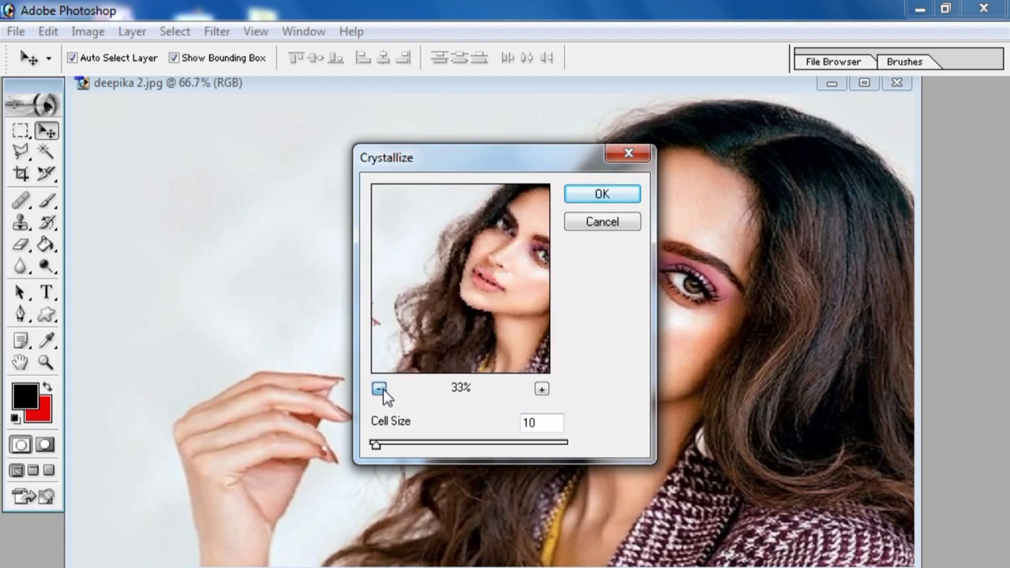
pyautogui.click(379, 389)
# Try Crystallize cell sizes up to 282, set the cell size to 34 and apply the filter to the portrait
pyautogui.moveTo(402, 449); pyautogui.dragTo(556, 444)
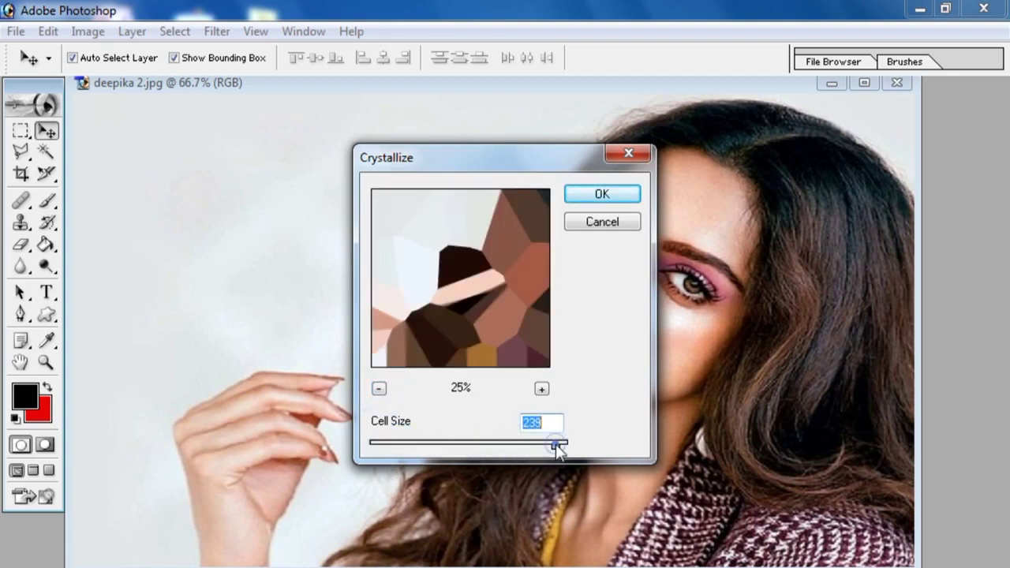
pyautogui.moveTo(338, 458); pyautogui.dragTo(333, 456)
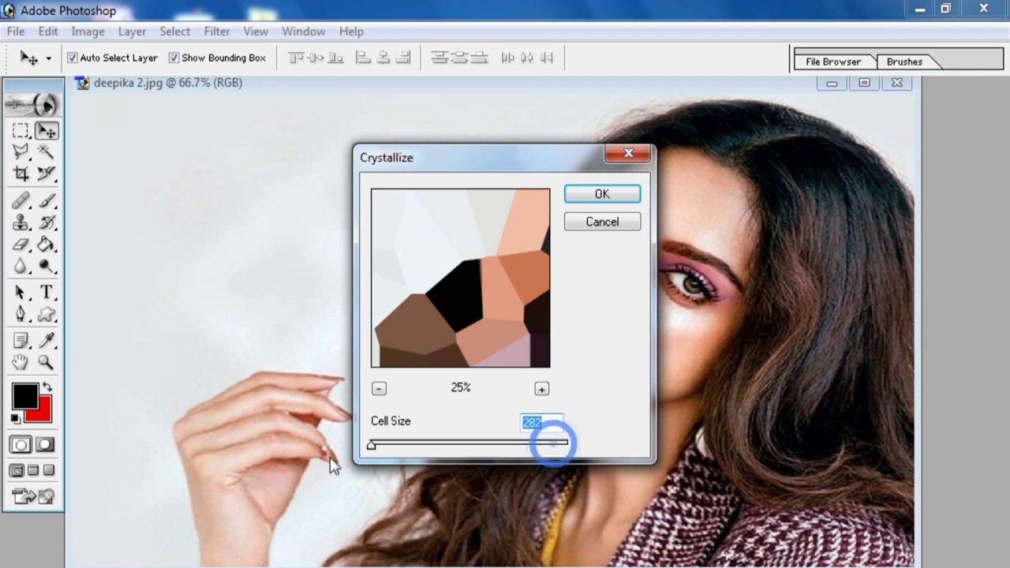
pyautogui.click(392, 446)
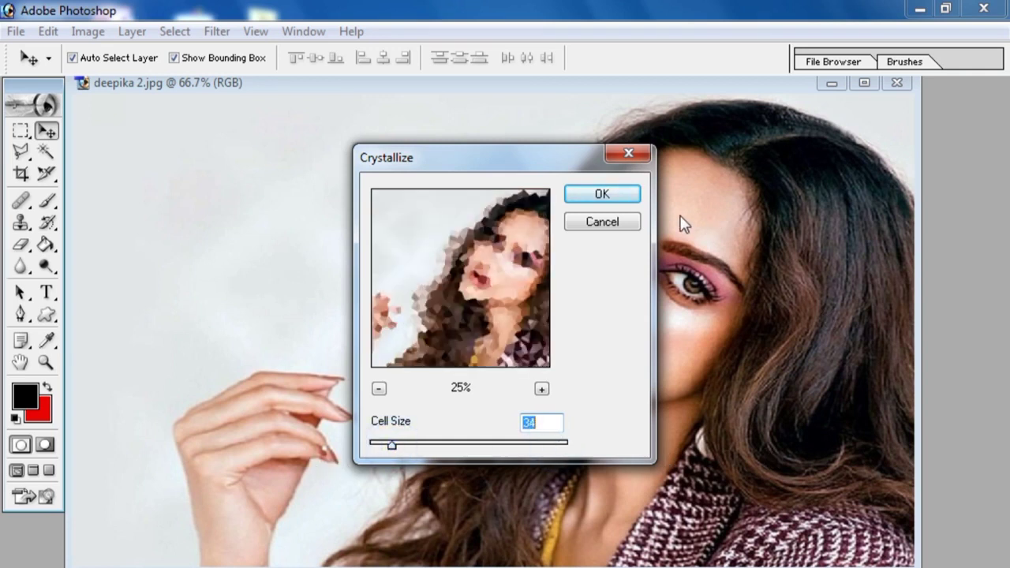
pyautogui.click(602, 193)
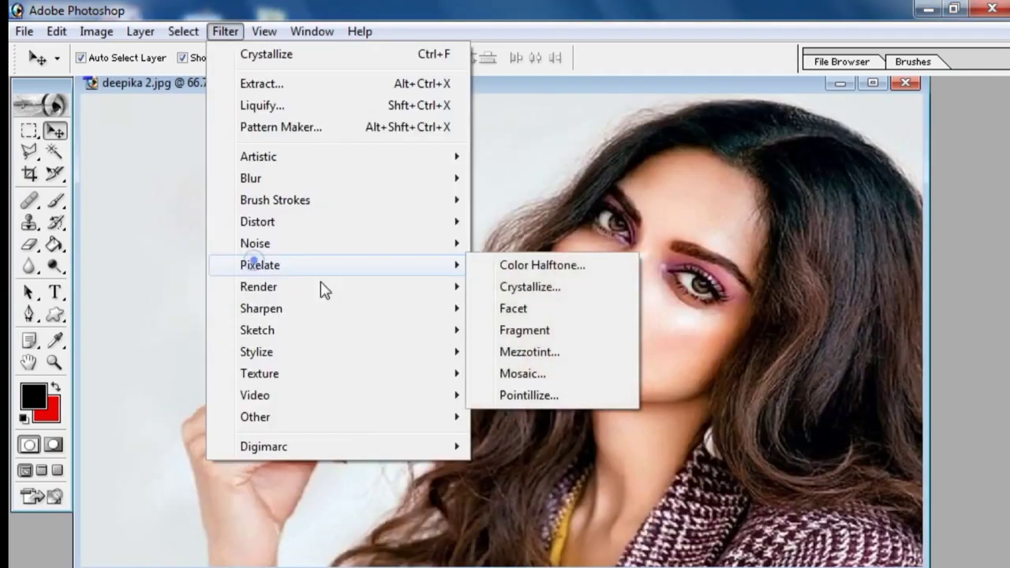
# Apply the Facet filter to the portrait
pyautogui.click(246, 264)
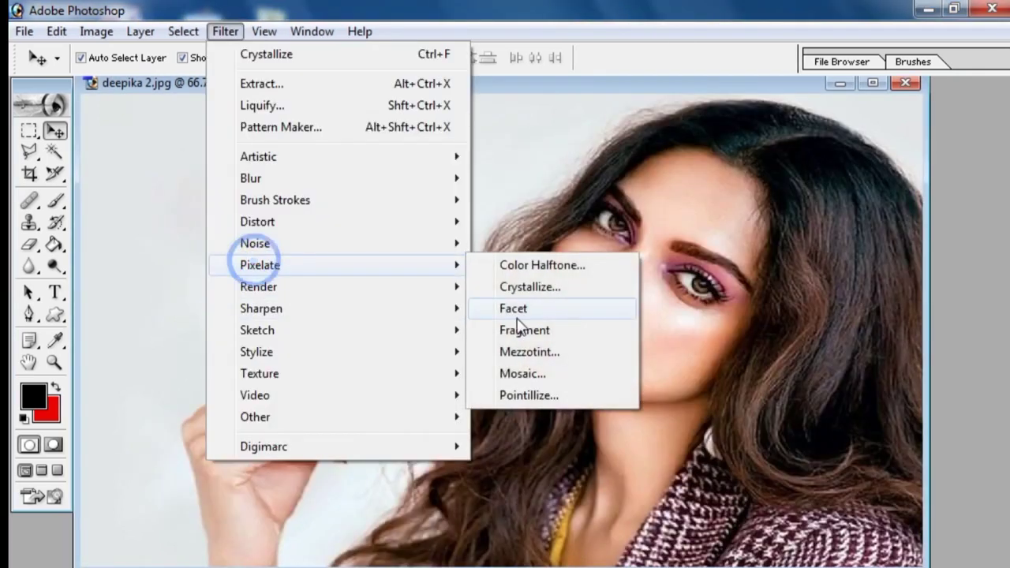
pyautogui.click(529, 310)
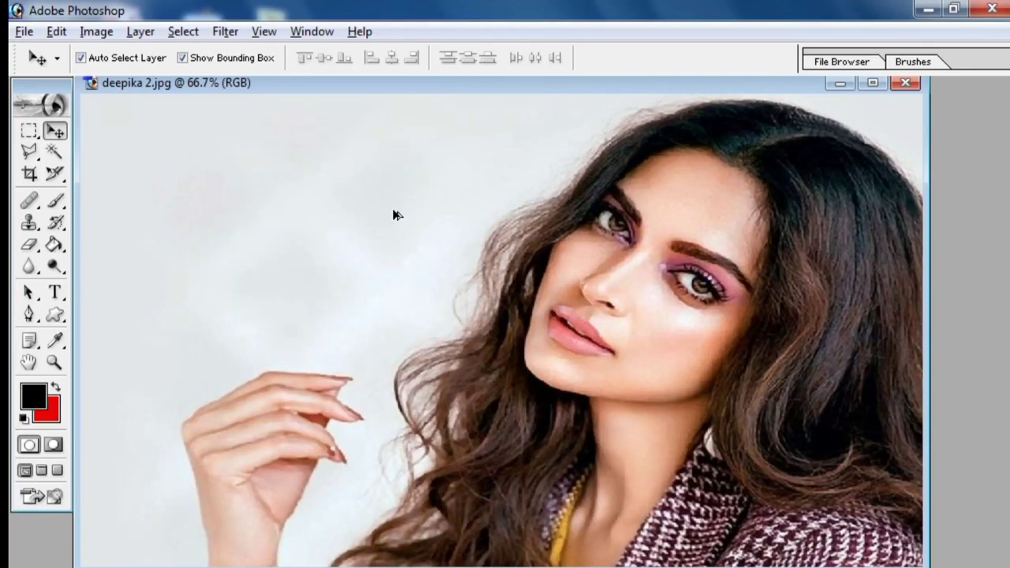
# Open the list of Pixelate filters for the portrait
pyautogui.click(225, 31)
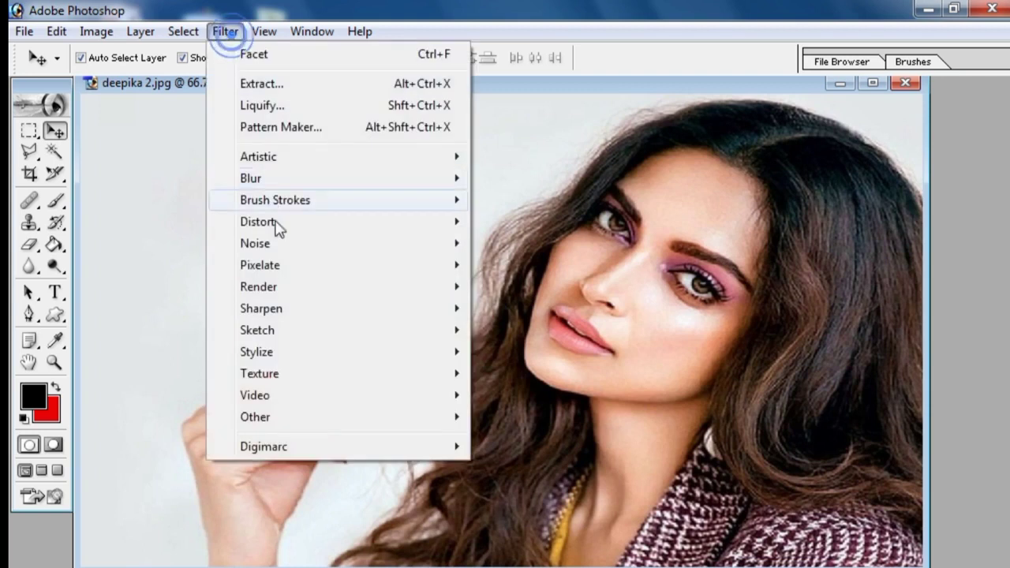
pyautogui.click(282, 264)
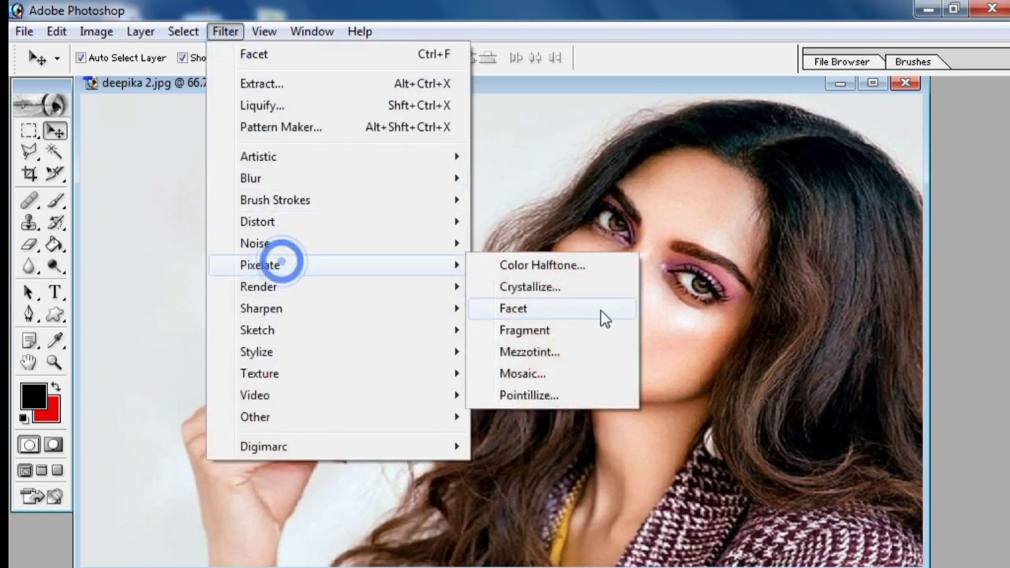
# Apply the Pointillize filter to the portrait with a cell size of 24, previewing it at 33%
pyautogui.click(535, 396)
pyautogui.click(531, 306)
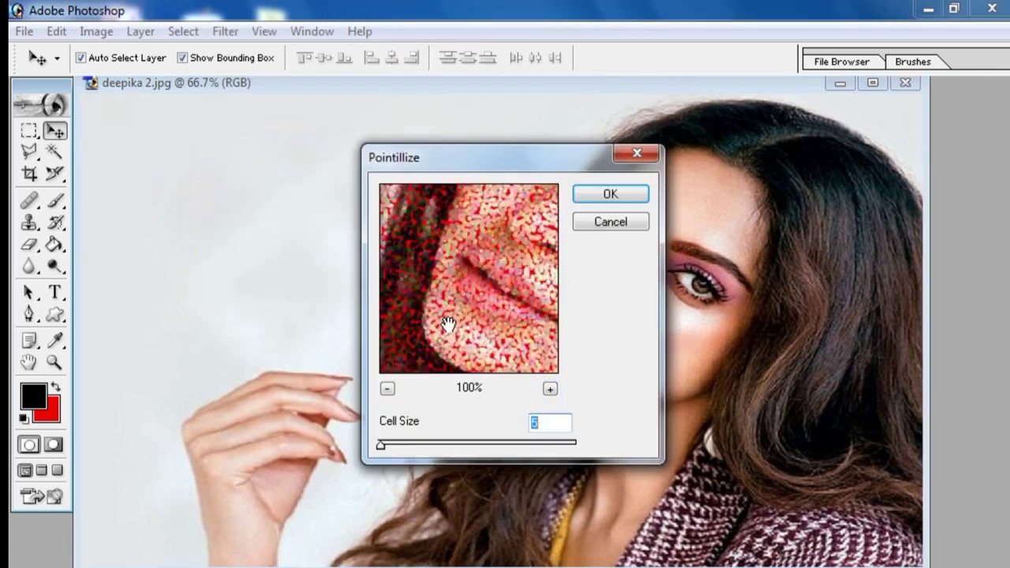
pyautogui.click(387, 388)
pyautogui.click(388, 388)
pyautogui.click(380, 446)
pyautogui.moveTo(442, 444); pyautogui.dragTo(396, 459)
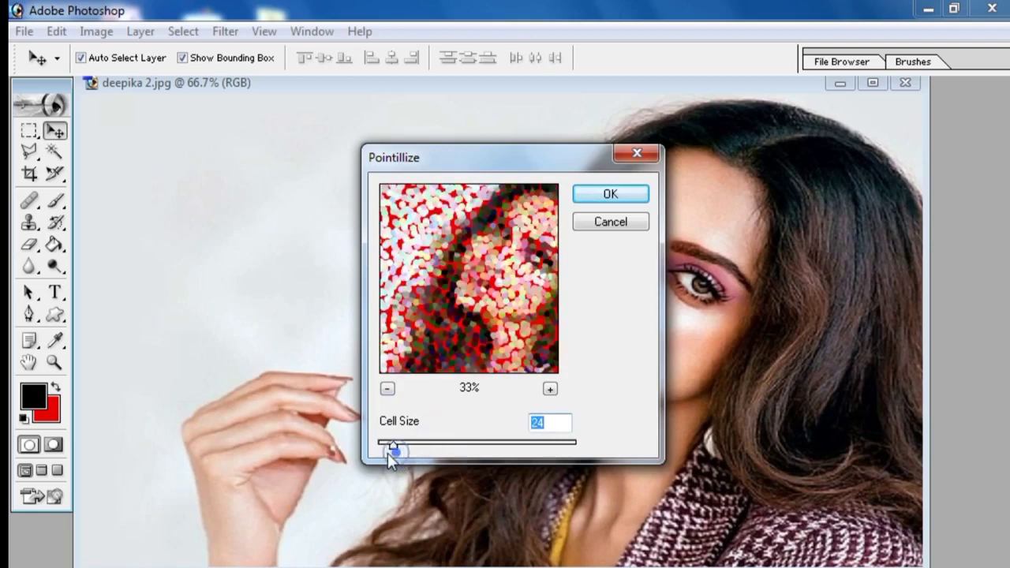
pyautogui.click(591, 197)
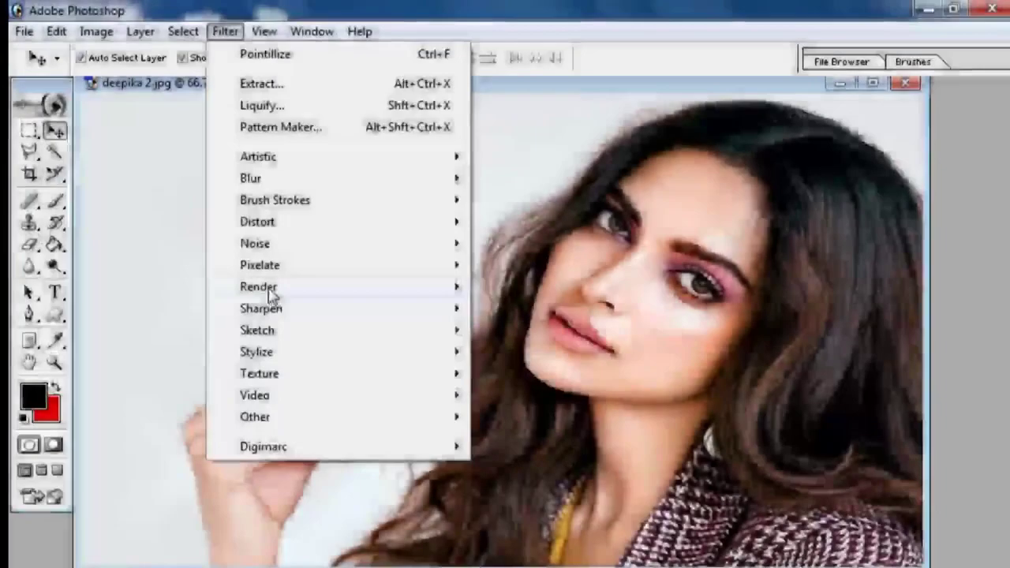
# Open the 3D Transform filter for the portrait and draw a cube wireframe over the raised hand and part of the face
pyautogui.click(270, 286)
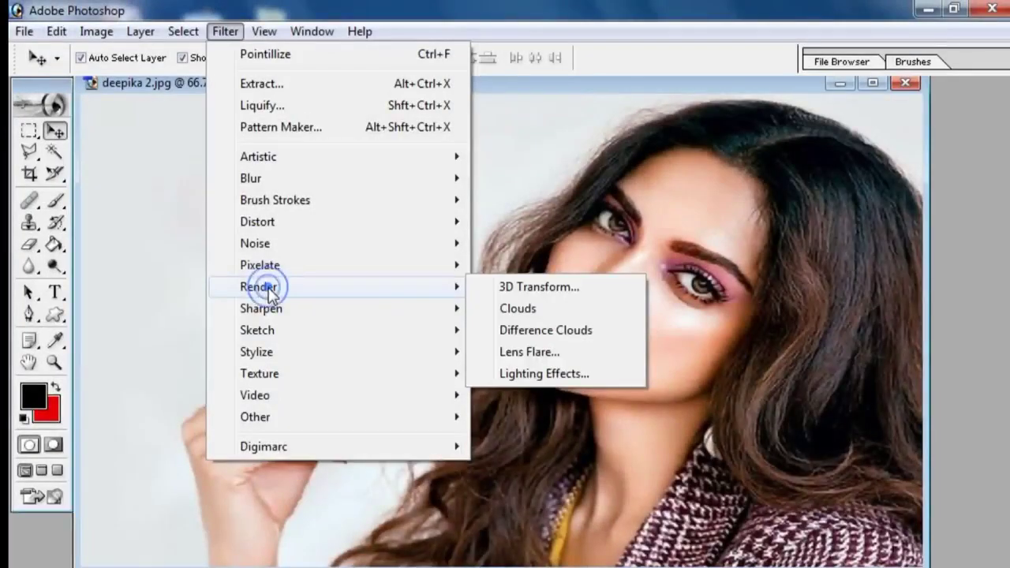
pyautogui.click(526, 287)
pyautogui.moveTo(467, 153); pyautogui.dragTo(281, 243)
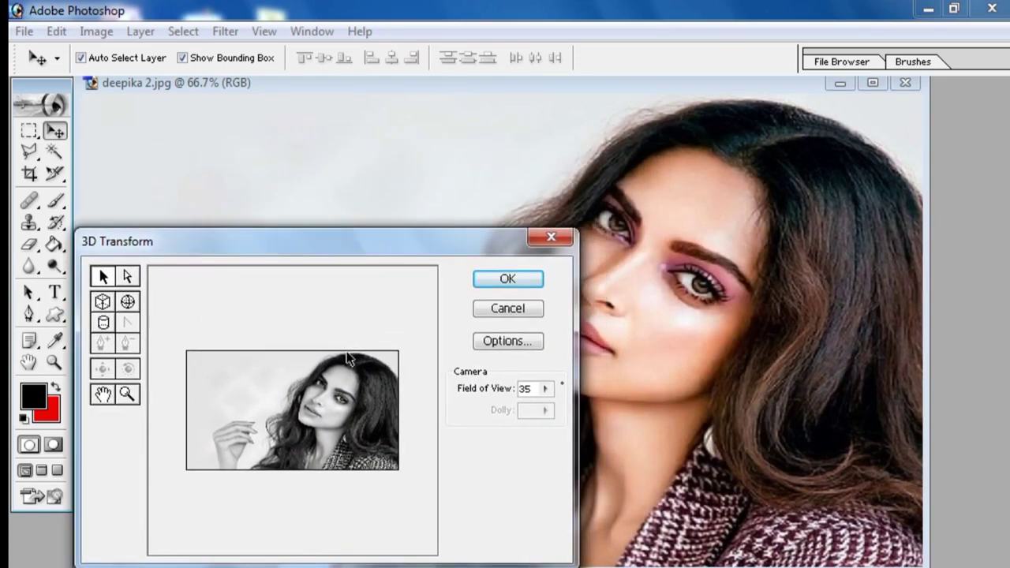
pyautogui.click(102, 276)
pyautogui.click(125, 276)
pyautogui.click(214, 390)
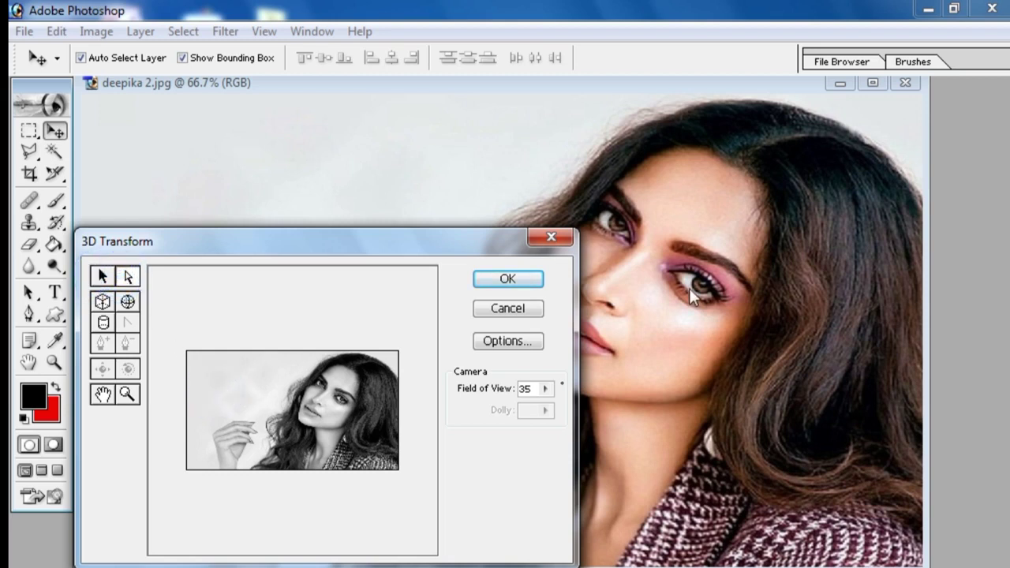
pyautogui.click(102, 302)
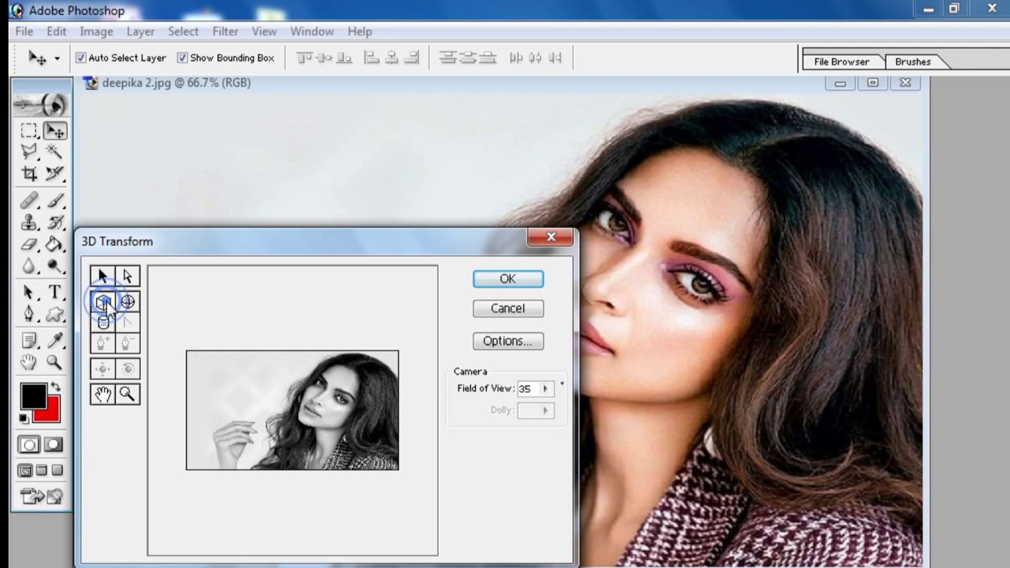
pyautogui.click(128, 301)
pyautogui.click(103, 302)
pyautogui.moveTo(213, 365); pyautogui.dragTo(318, 429)
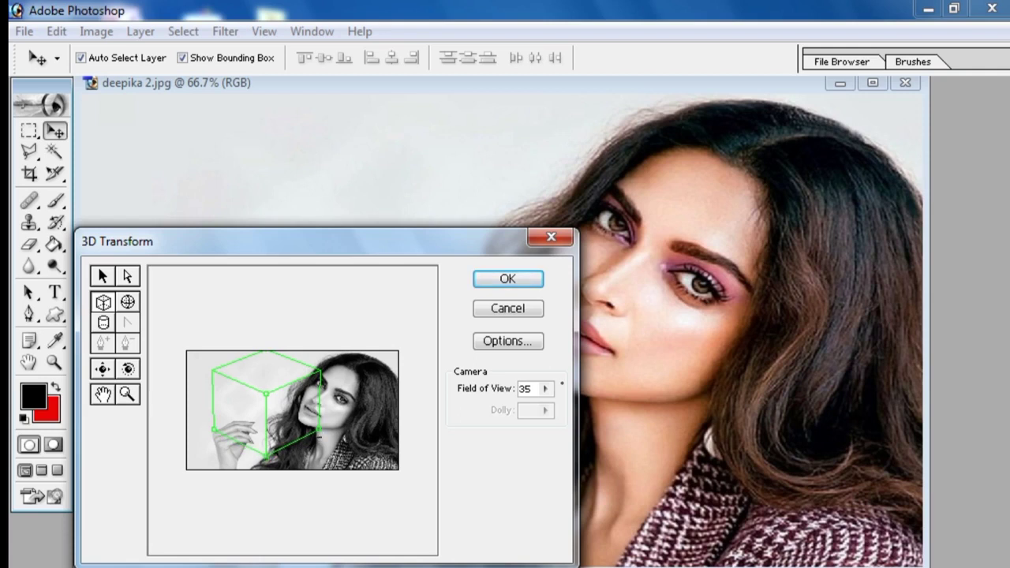
# Shift and rotate the cube with the 3D camera tools and apply the 3D Transform to the portrait
pyautogui.click(103, 368)
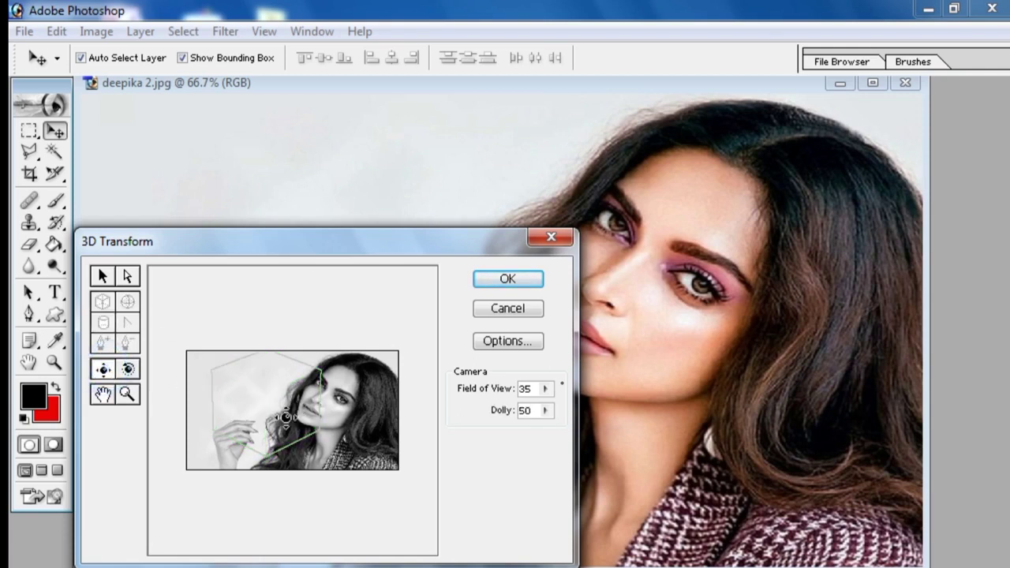
pyautogui.click(129, 369)
pyautogui.moveTo(328, 440); pyautogui.dragTo(130, 391)
pyautogui.click(103, 395)
pyautogui.click(126, 396)
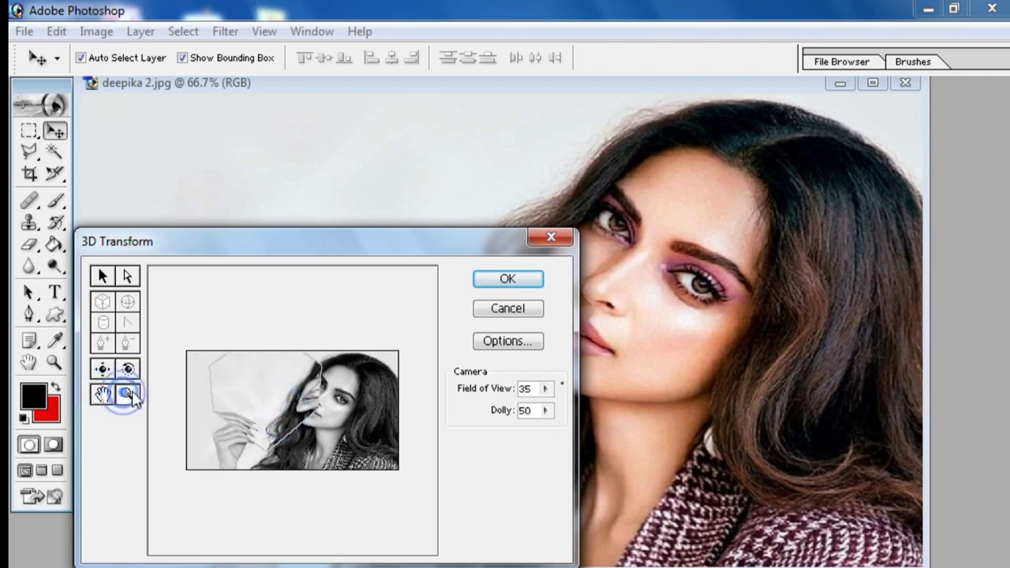
pyautogui.click(508, 279)
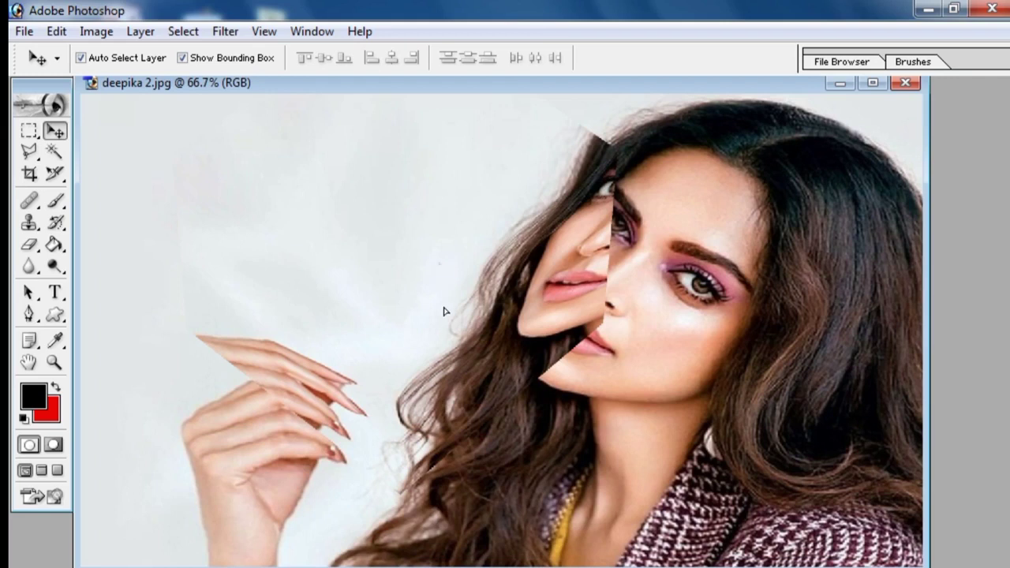
pyautogui.click(438, 264)
pyautogui.click(463, 290)
# Render Clouds over the portrait using the black and red colors, and undo the effect
pyautogui.click(225, 31)
pyautogui.click(263, 284)
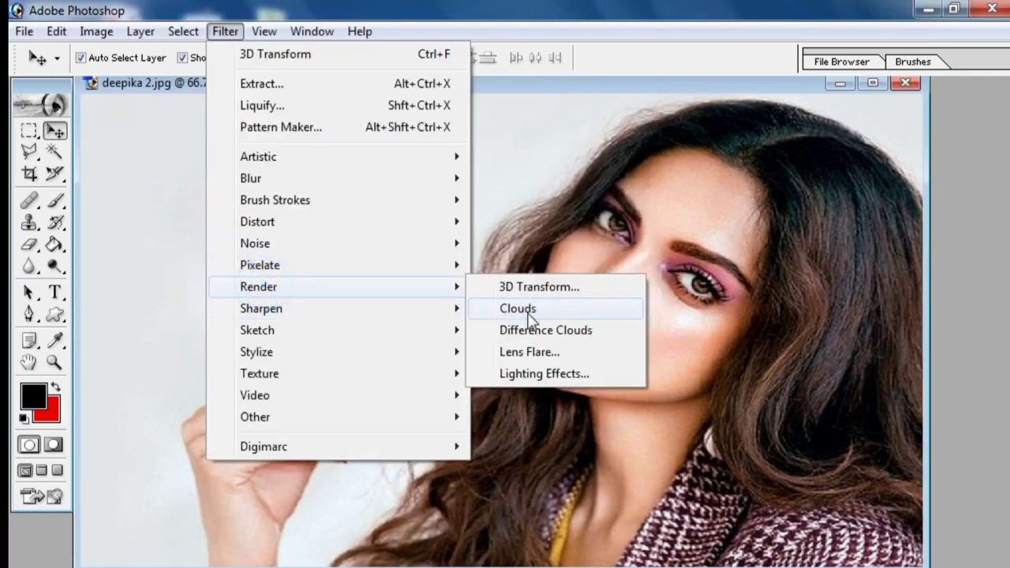
pyautogui.click(525, 309)
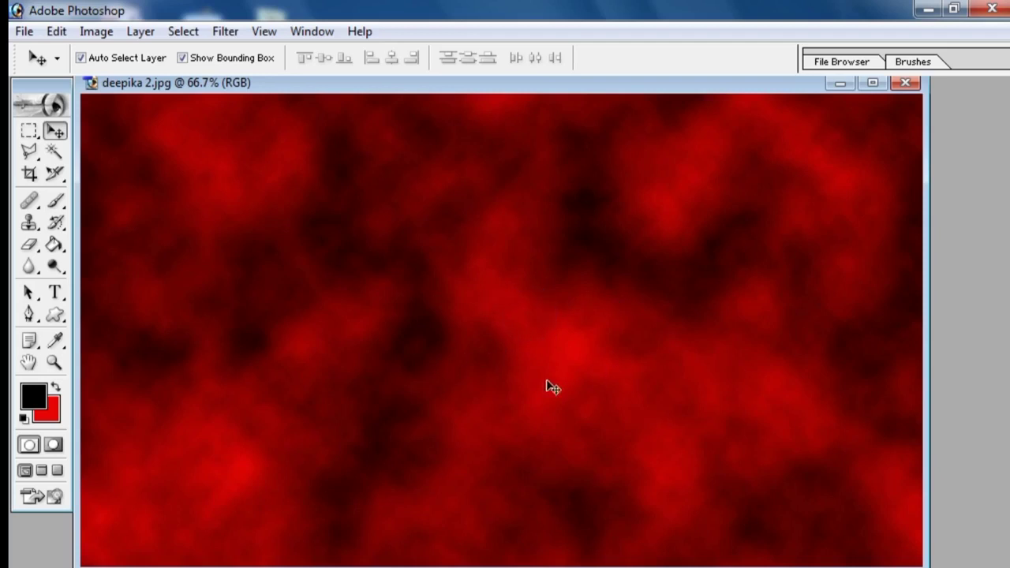
pyautogui.hotkey('ctrl', 'z')
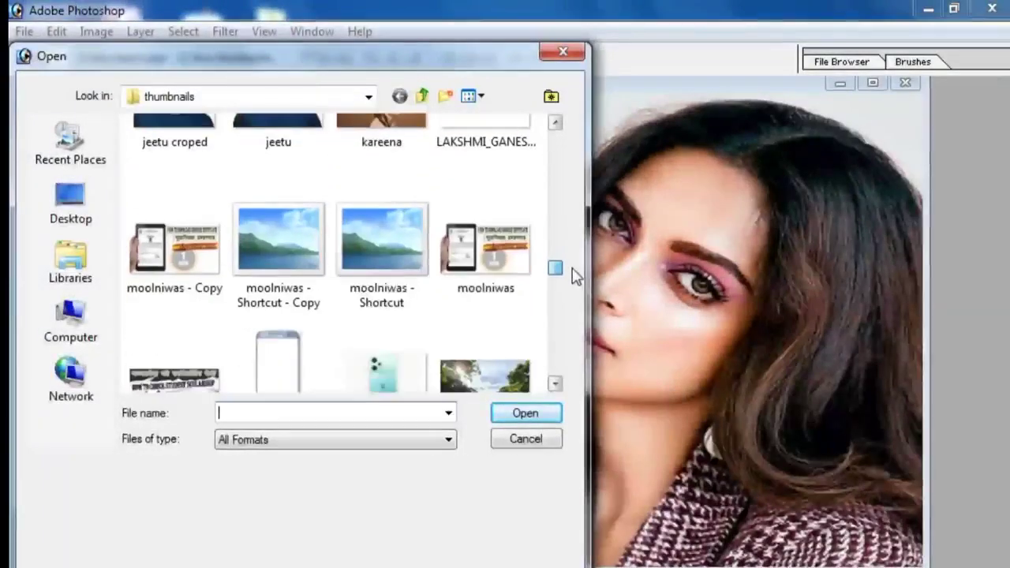
# Open the park photo image from the thumbnails folder and enlarge its document window
pyautogui.scroll(-3, 574, 276)
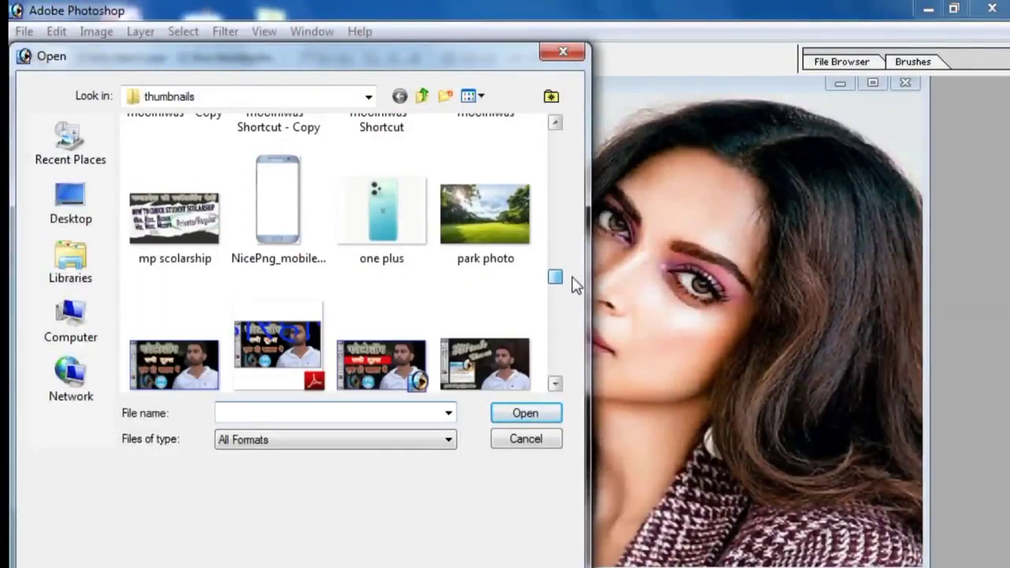
pyautogui.doubleClick(523, 228)
pyautogui.moveTo(352, 111); pyautogui.dragTo(325, 95)
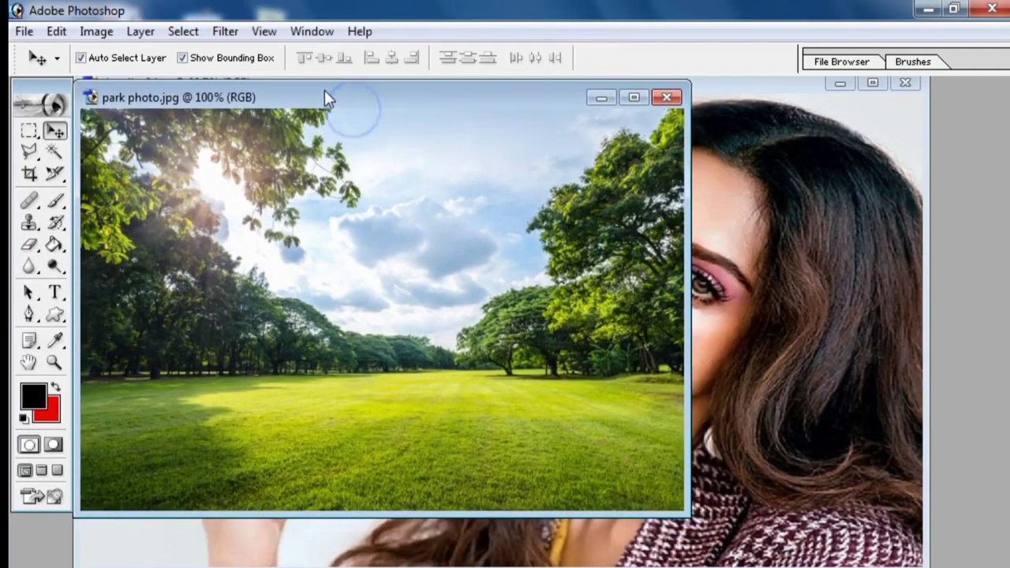
pyautogui.click(633, 97)
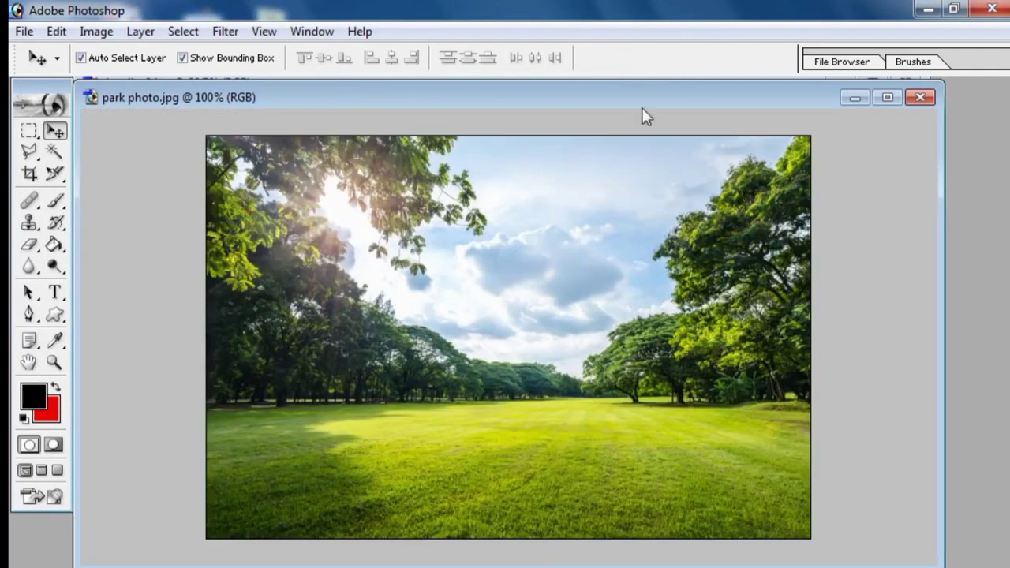
# Render Difference Clouds on the park photo and undo the effect
pyautogui.click(225, 30)
pyautogui.click(264, 287)
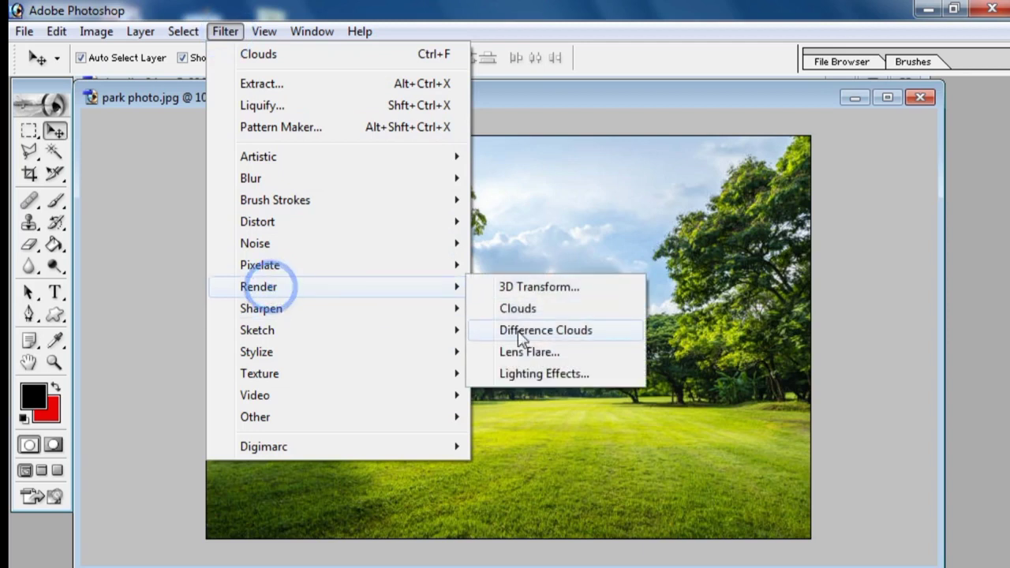
pyautogui.click(541, 337)
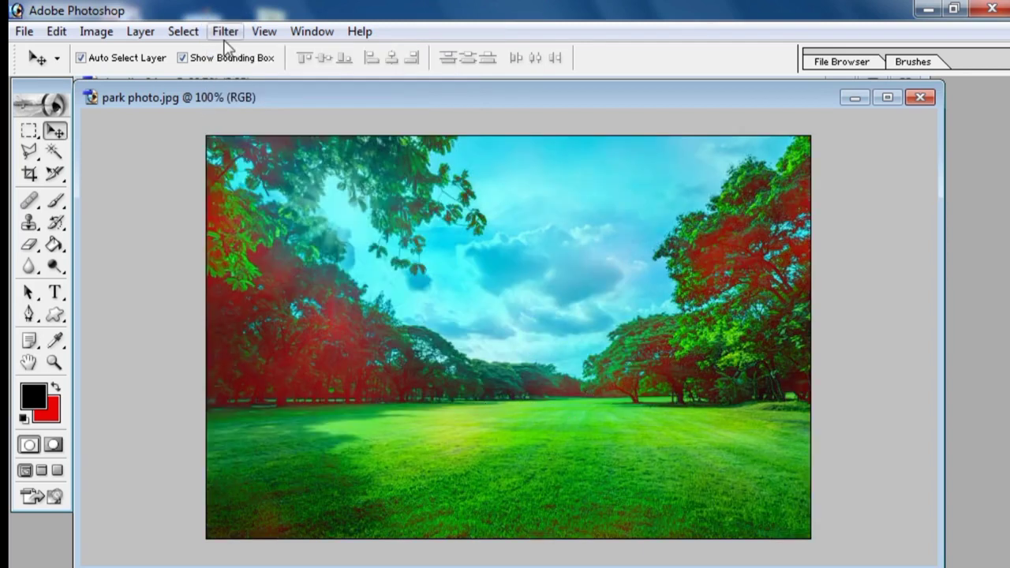
pyautogui.hotkey('ctrl', 'z')
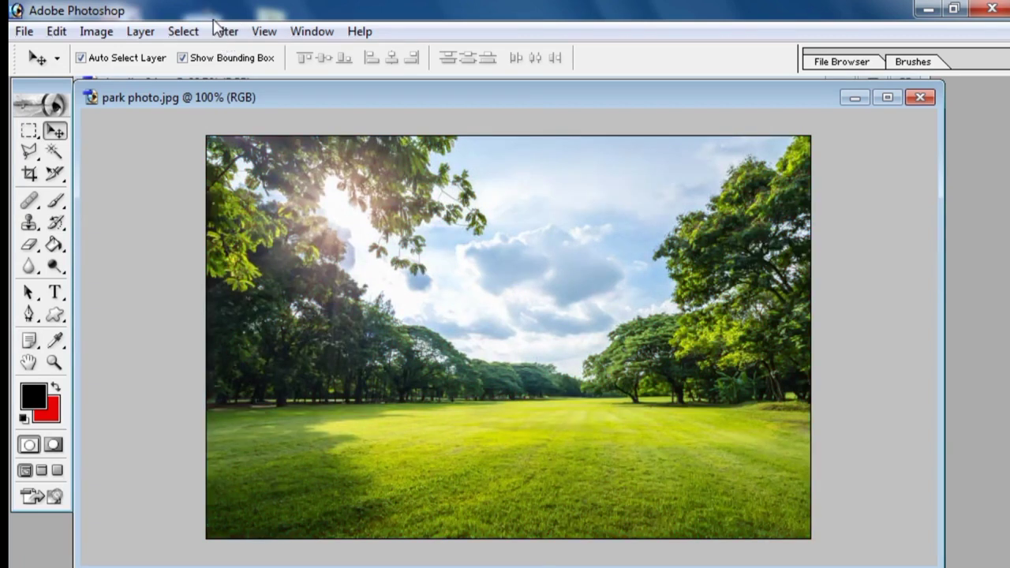
# Start the Lens Flare filter on the park photo and set its brightness to 138%
pyautogui.click(225, 33)
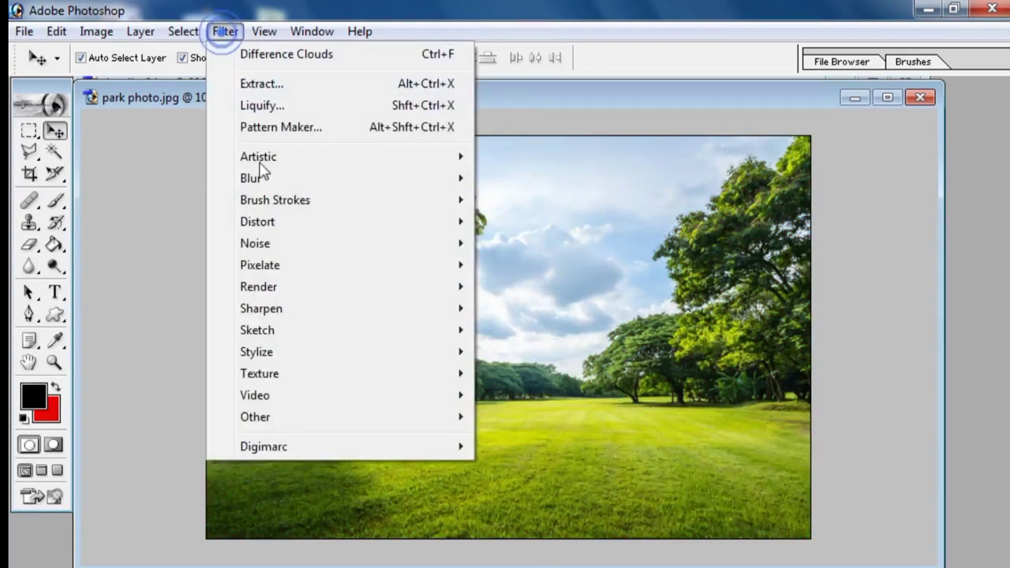
pyautogui.click(294, 289)
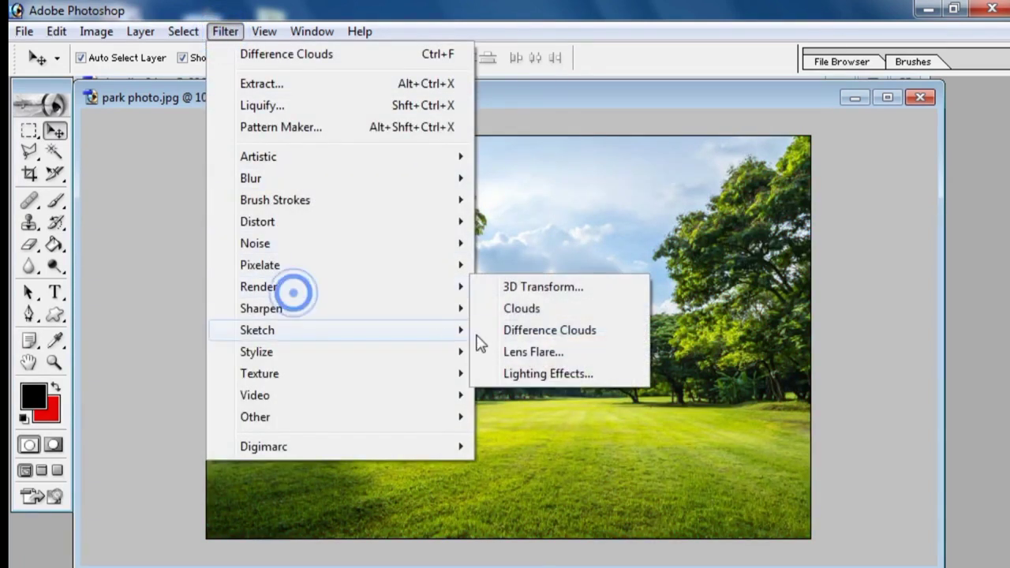
pyautogui.click(548, 355)
pyautogui.moveTo(541, 104); pyautogui.dragTo(926, 154)
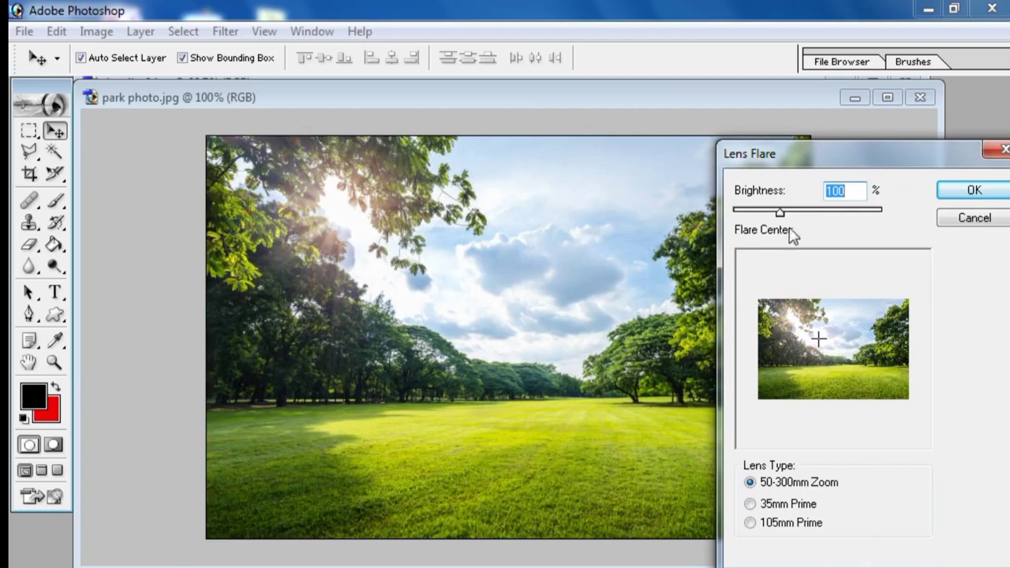
pyautogui.moveTo(793, 211)
pyautogui.mouseDown()
pyautogui.moveTo(777, 208)
pyautogui.moveTo(797, 210)
pyautogui.mouseUp()
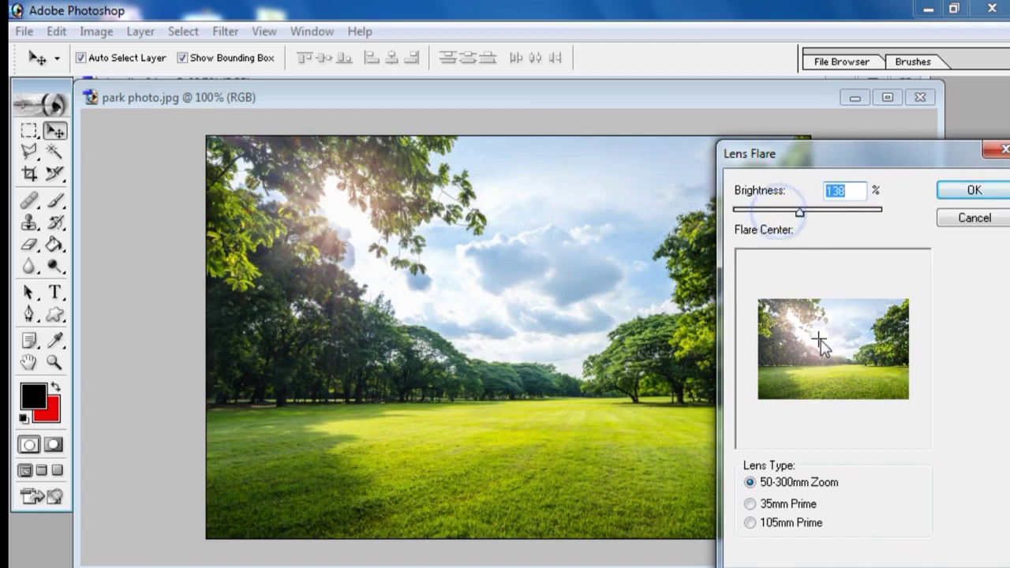
# Place the flare center in the upper-right sky, set the brightness to 175%, and apply the 50-300mm Zoom flare
pyautogui.moveTo(818, 339); pyautogui.dragTo(833, 330)
pyautogui.click(834, 329)
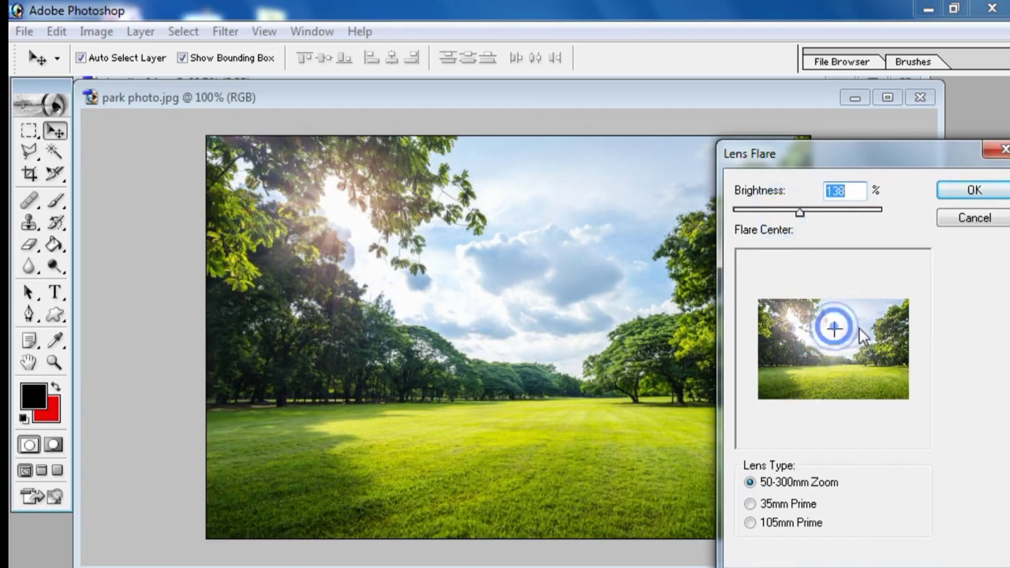
pyautogui.click(877, 314)
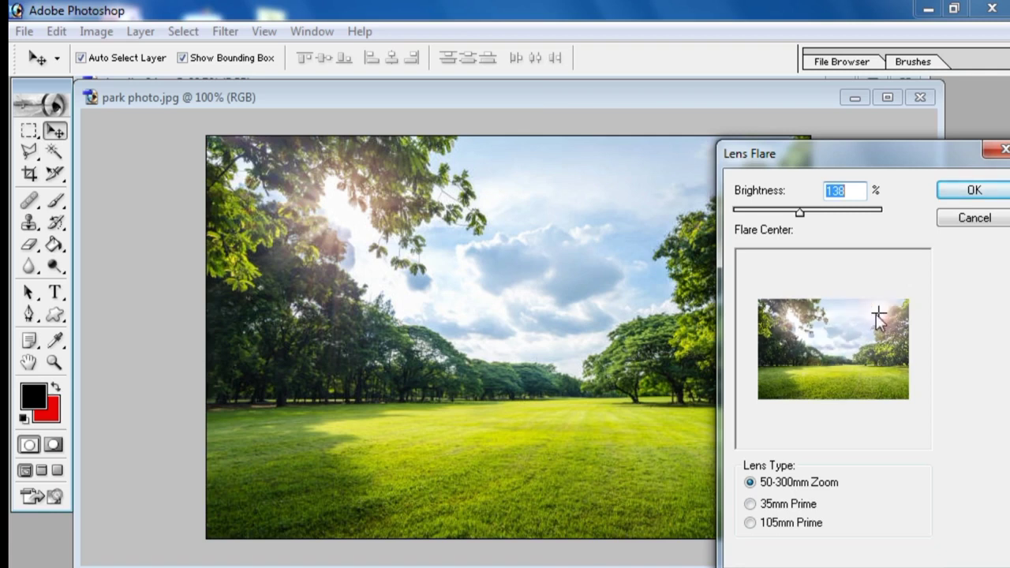
pyautogui.click(875, 315)
pyautogui.moveTo(803, 221)
pyautogui.mouseDown()
pyautogui.moveTo(868, 221)
pyautogui.moveTo(845, 225)
pyautogui.moveTo(843, 215)
pyautogui.moveTo(827, 232)
pyautogui.moveTo(836, 219)
pyautogui.moveTo(815, 210)
pyautogui.moveTo(828, 206)
pyautogui.moveTo(818, 219)
pyautogui.mouseUp()
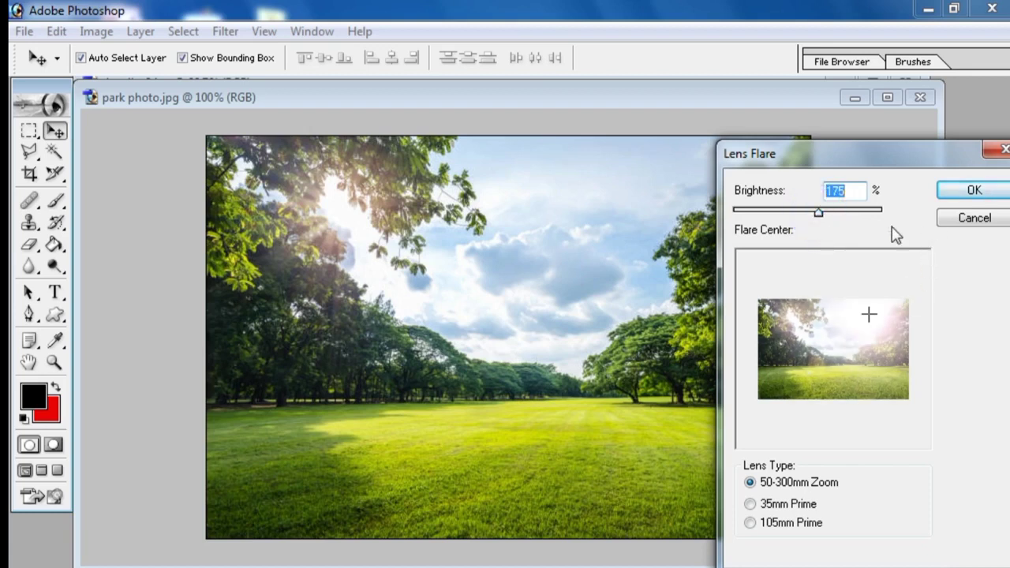
pyautogui.click(972, 194)
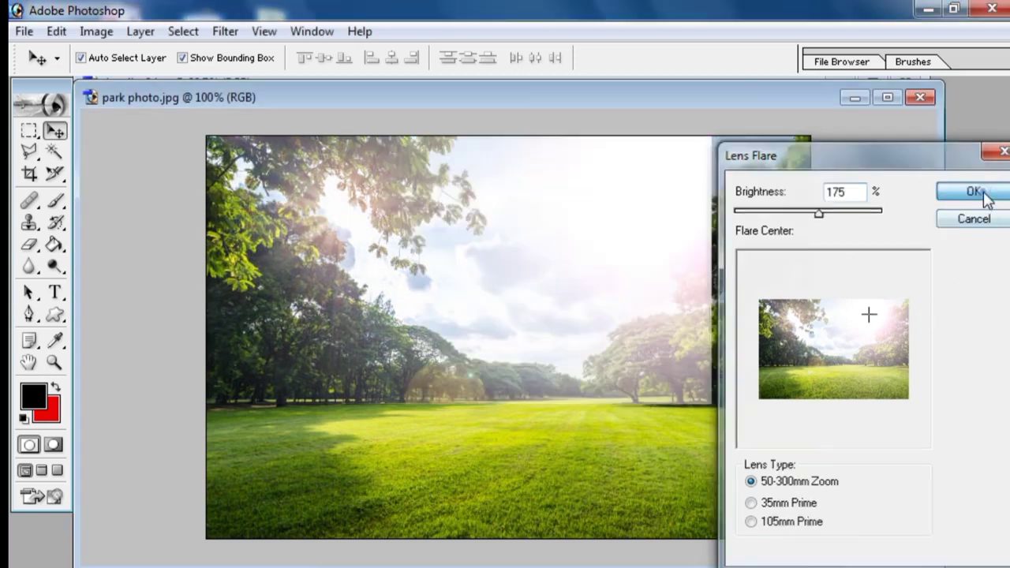
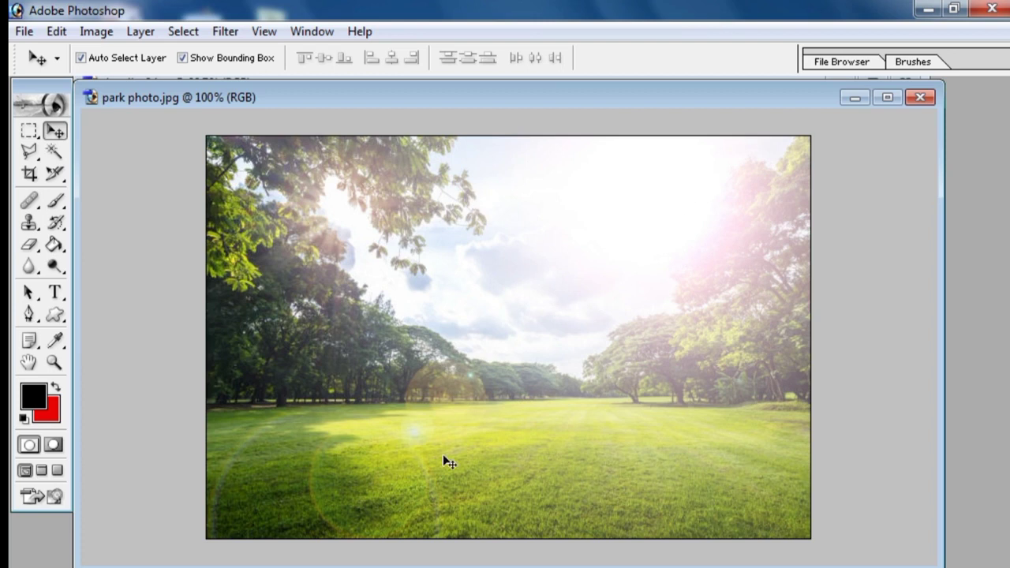
# Undo the lens flare on the park photo
pyautogui.hotkey('ctrl', 'z')
pyautogui.hotkey('ctrl', 'z')
pyautogui.hotkey('ctrl', 'z')
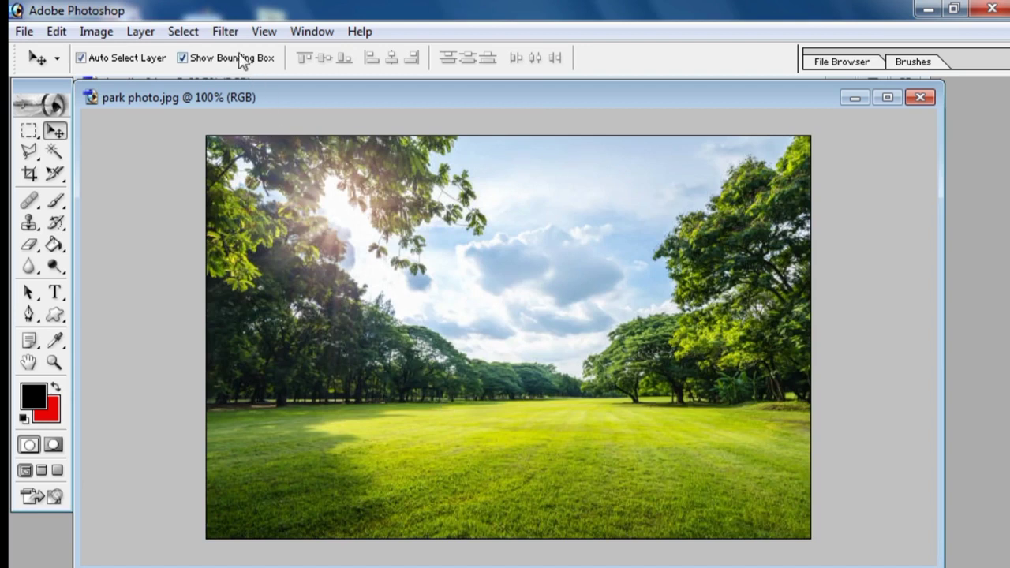
# Start the Lens Flare filter on the park photo, choose the 35mm Prime lens and set the brightness to 125%
pyautogui.click(226, 32)
pyautogui.click(259, 287)
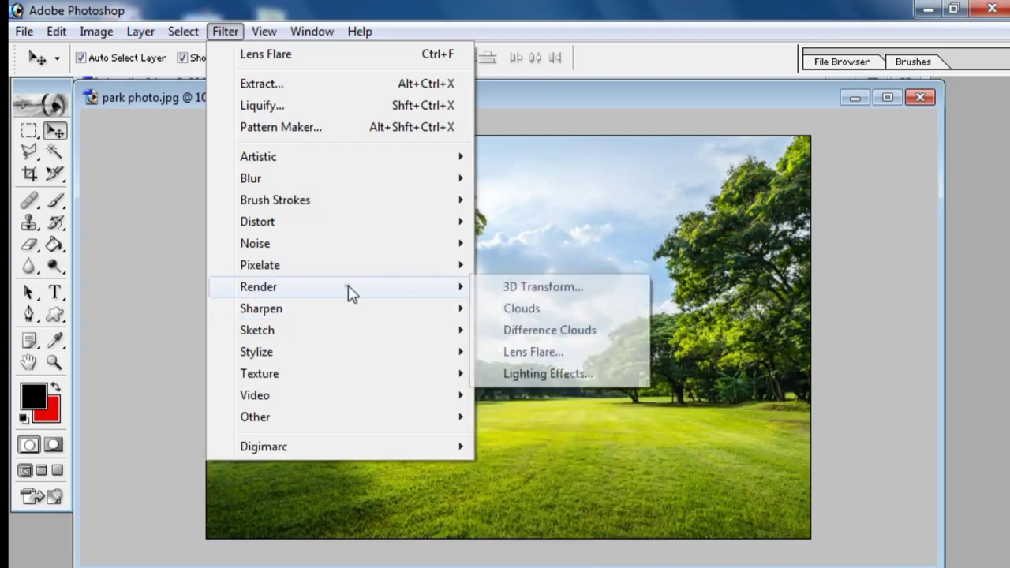
pyautogui.click(543, 352)
pyautogui.moveTo(553, 103); pyautogui.dragTo(917, 151)
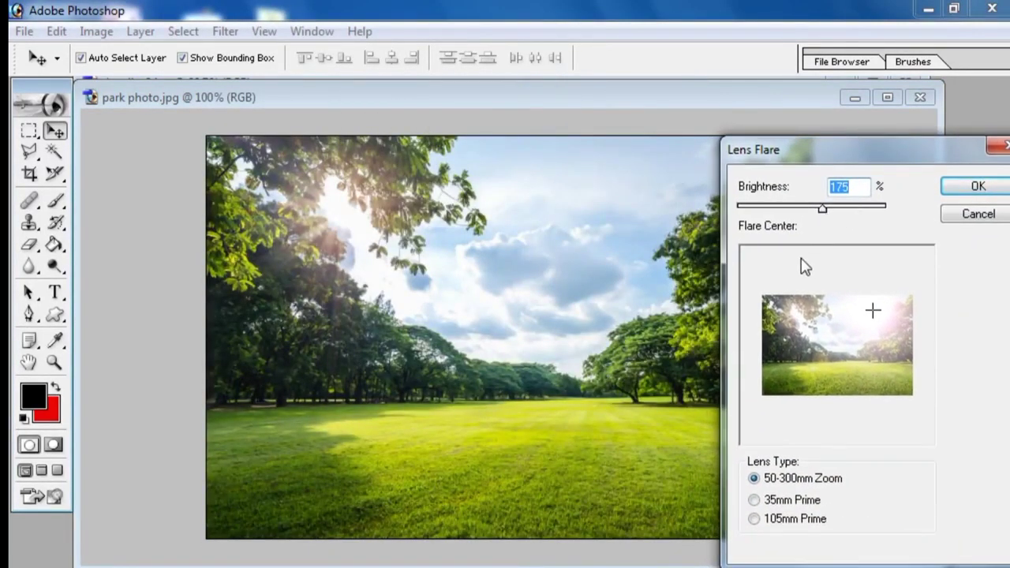
pyautogui.click(778, 501)
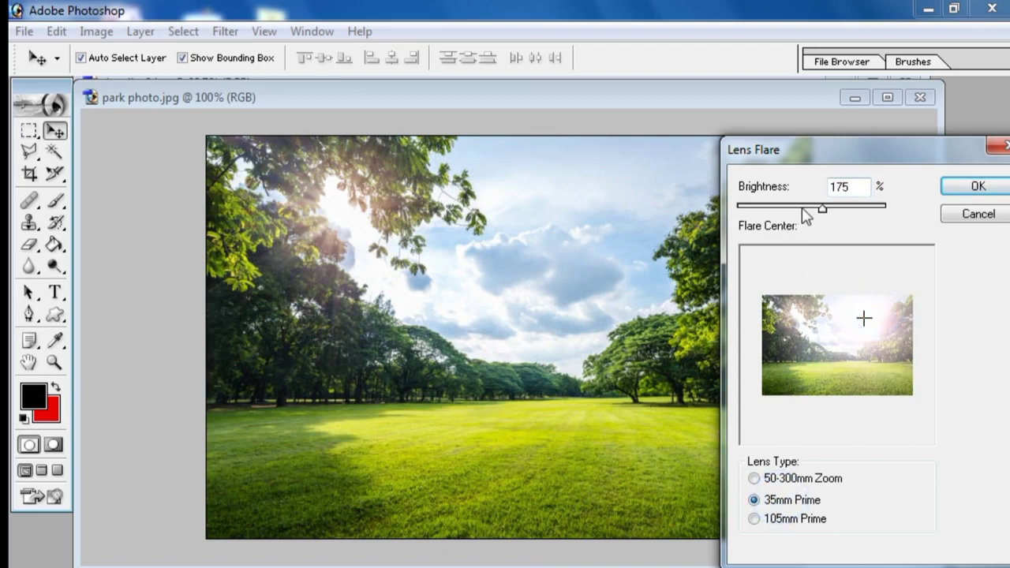
pyautogui.moveTo(820, 207); pyautogui.dragTo(781, 206)
pyautogui.click(796, 209)
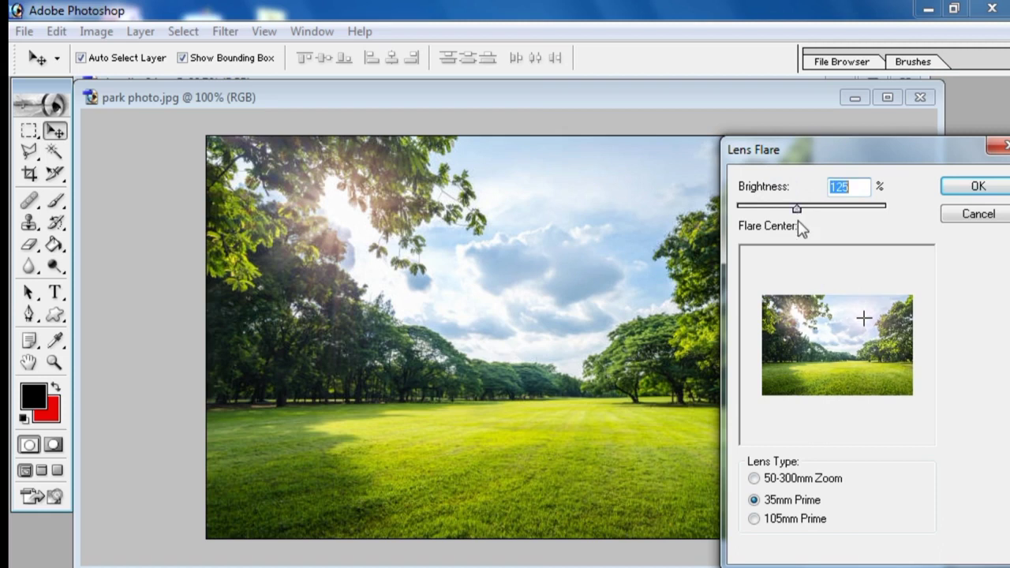
# Choose the 105mm Prime lens, set the brightness to 154%, and move the flare center to the trees in the photo's upper left
pyautogui.click(796, 518)
pyautogui.click(797, 520)
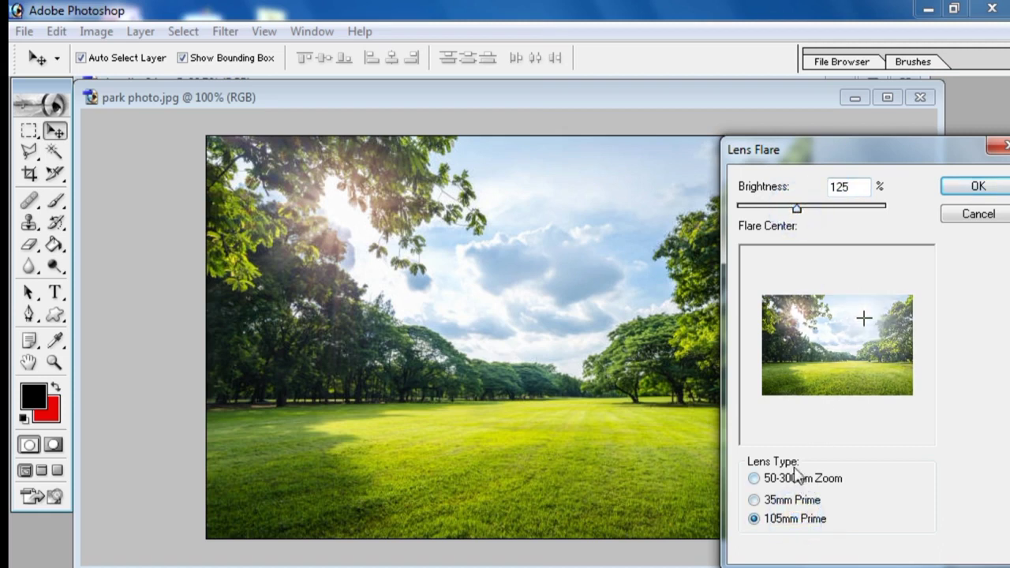
pyautogui.moveTo(795, 208); pyautogui.dragTo(811, 207)
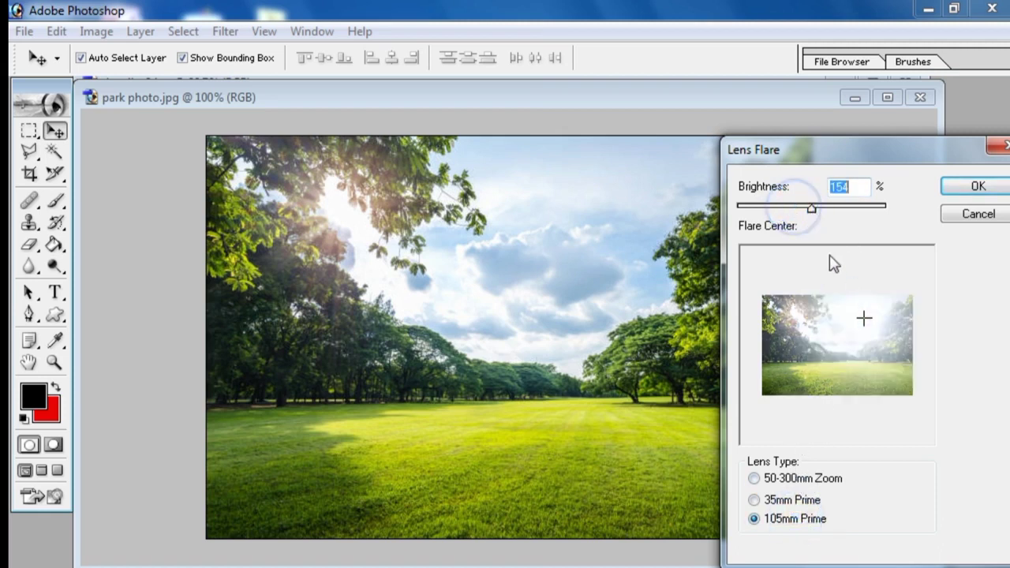
pyautogui.moveTo(862, 316); pyautogui.dragTo(806, 324)
pyautogui.click(773, 323)
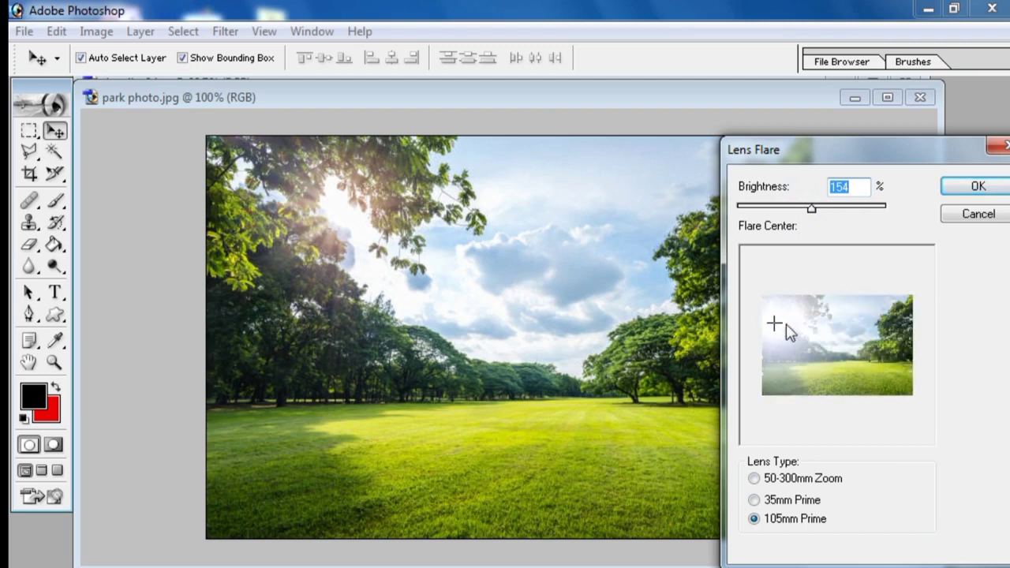
pyautogui.moveTo(779, 323); pyautogui.dragTo(778, 308)
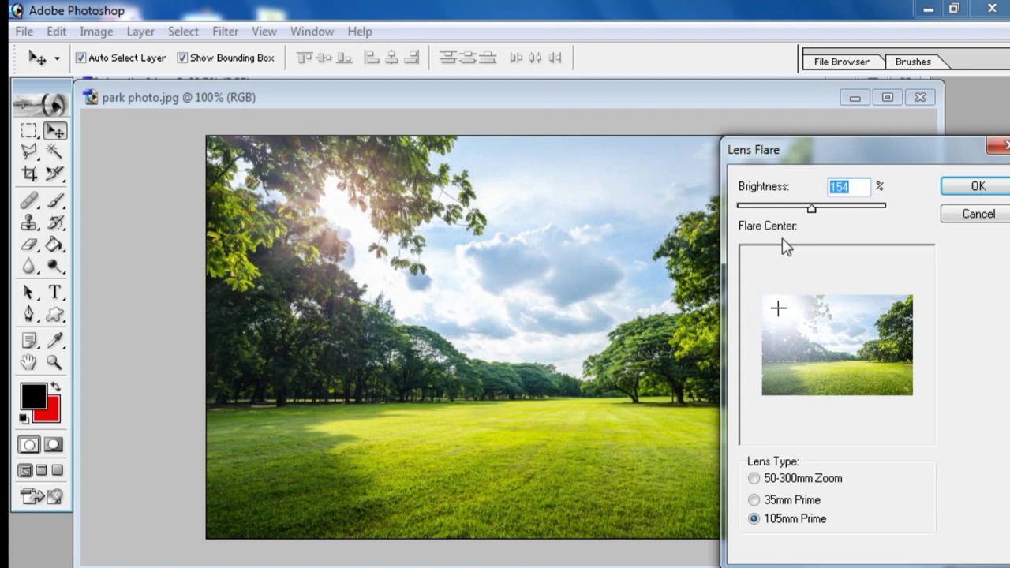
# Set the flare brightness to 111%, shift its center slightly down, and try 50-300mm Zoom and 35mm Prime before returning to 105mm Prime
pyautogui.moveTo(810, 208); pyautogui.dragTo(789, 209)
pyautogui.click(778, 310)
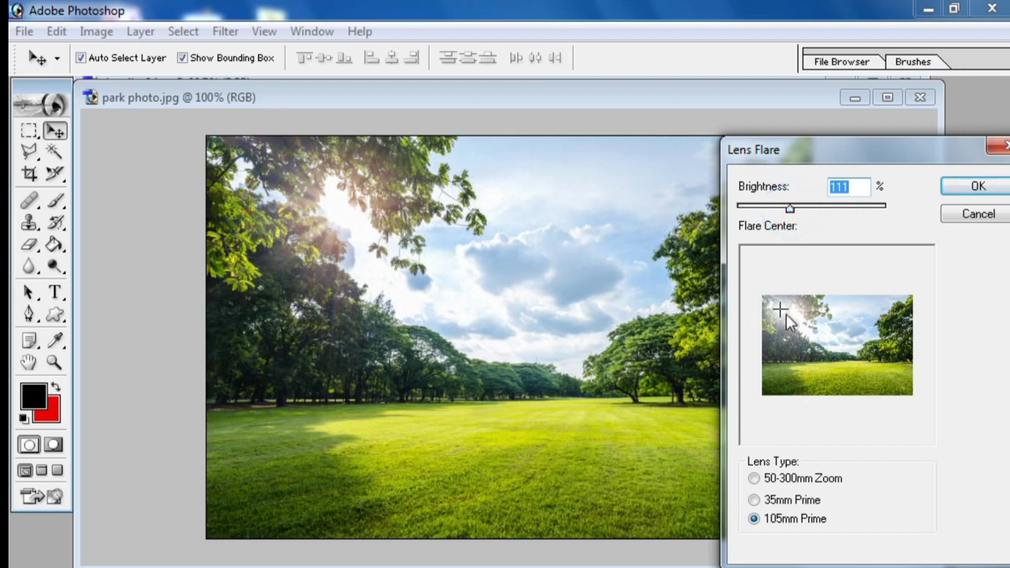
pyautogui.click(779, 323)
pyautogui.click(756, 478)
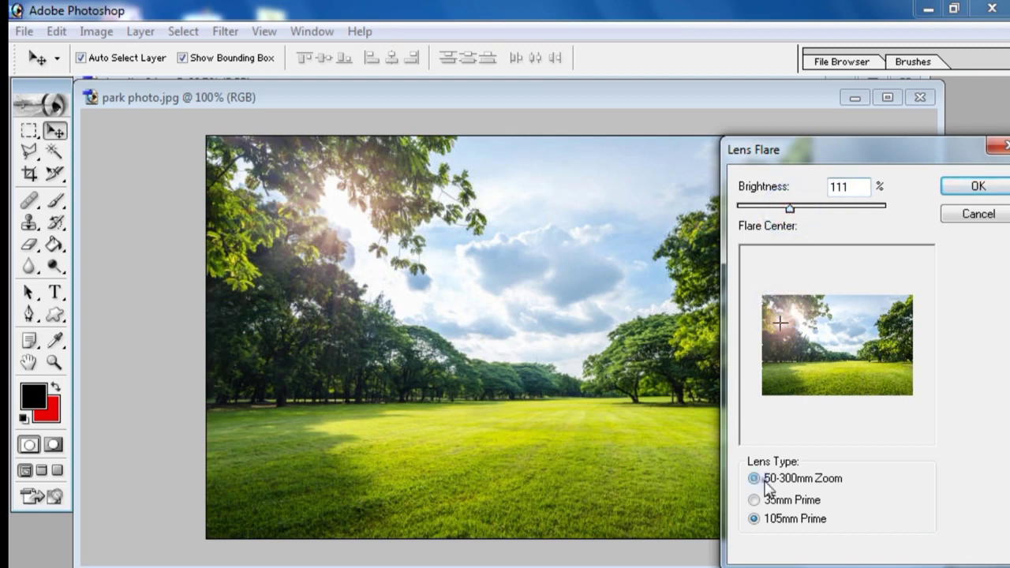
pyautogui.click(754, 499)
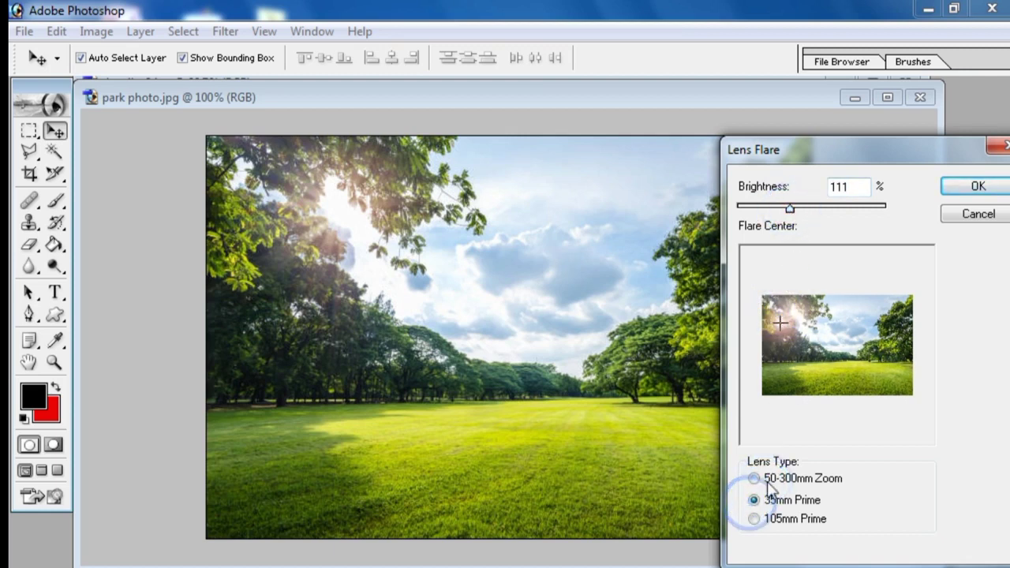
pyautogui.click(756, 520)
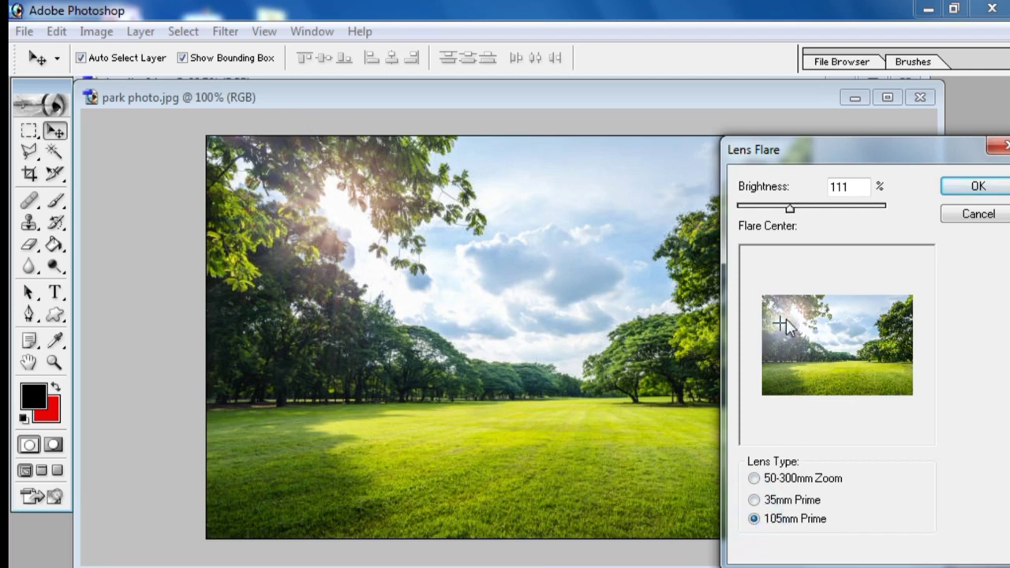
# Set the brightness to 142%, place the flare center in the photo's upper-right sky, and apply the 105mm Prime flare
pyautogui.moveTo(811, 207); pyautogui.dragTo(805, 207)
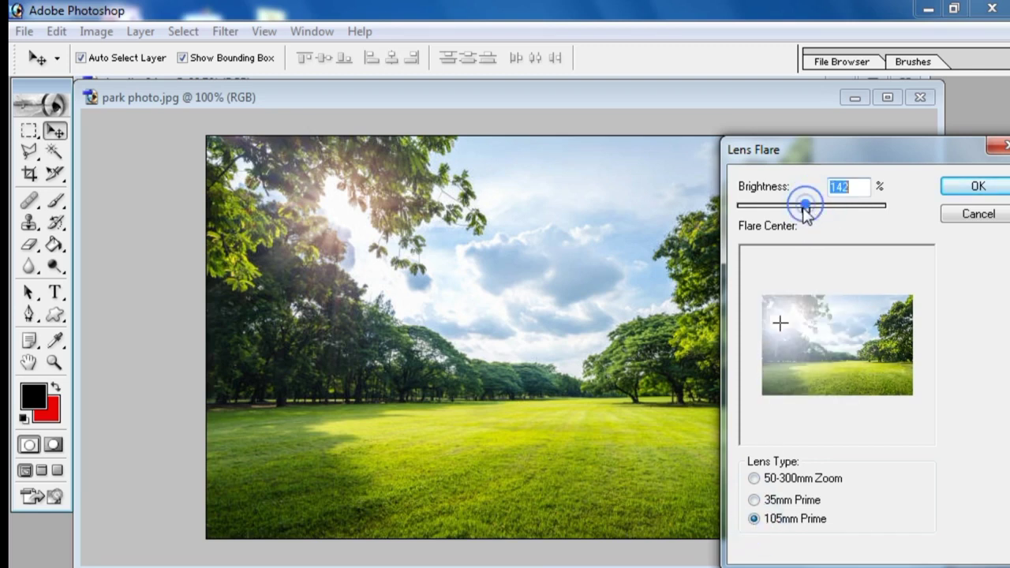
pyautogui.click(837, 308)
pyautogui.click(864, 308)
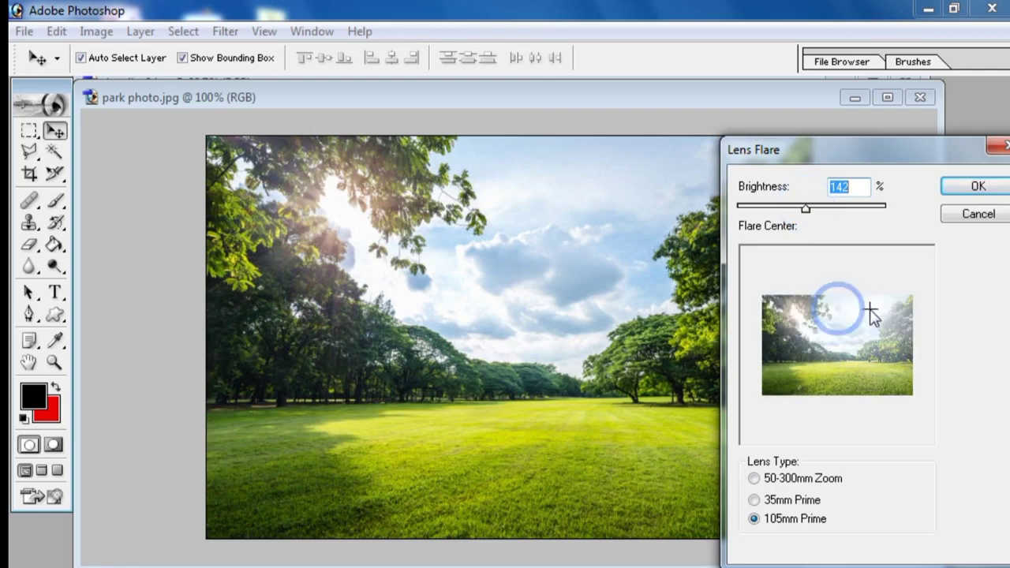
pyautogui.click(953, 189)
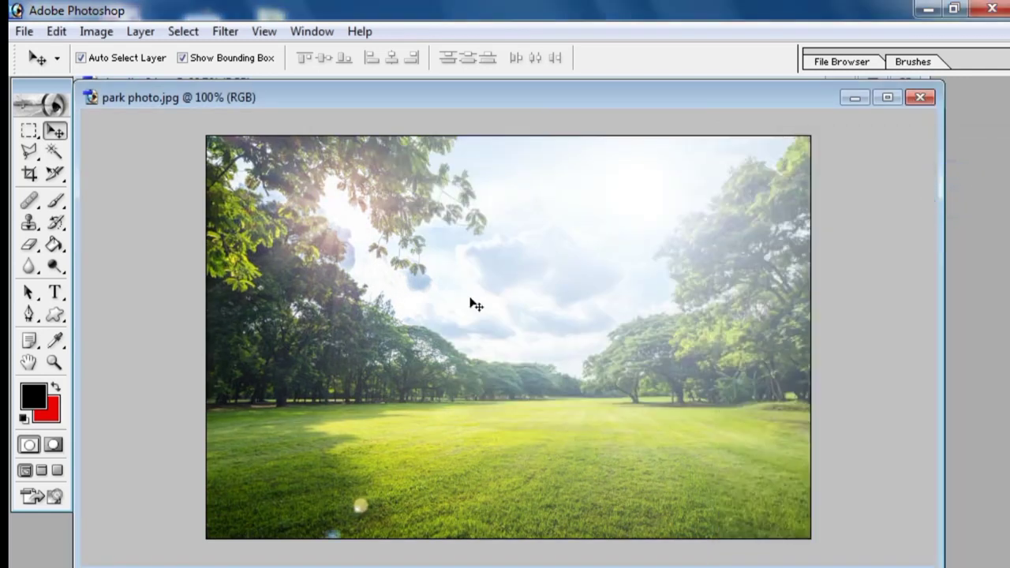
# Compare the park photo with and without the 105mm Prime flare, and leave the flare undone
pyautogui.hotkey('ctrl', 'z')
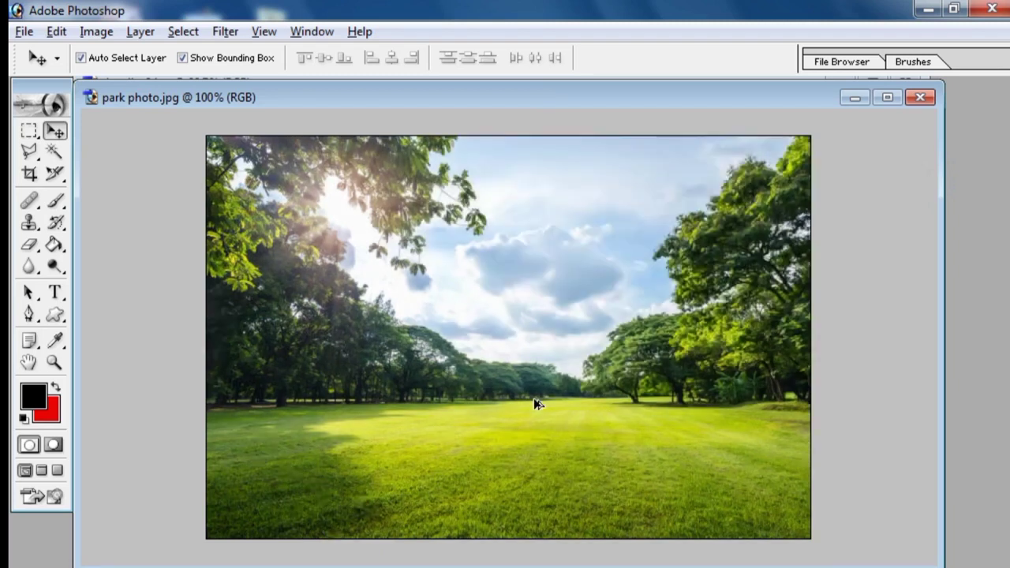
pyautogui.hotkey('ctrl', 'z')
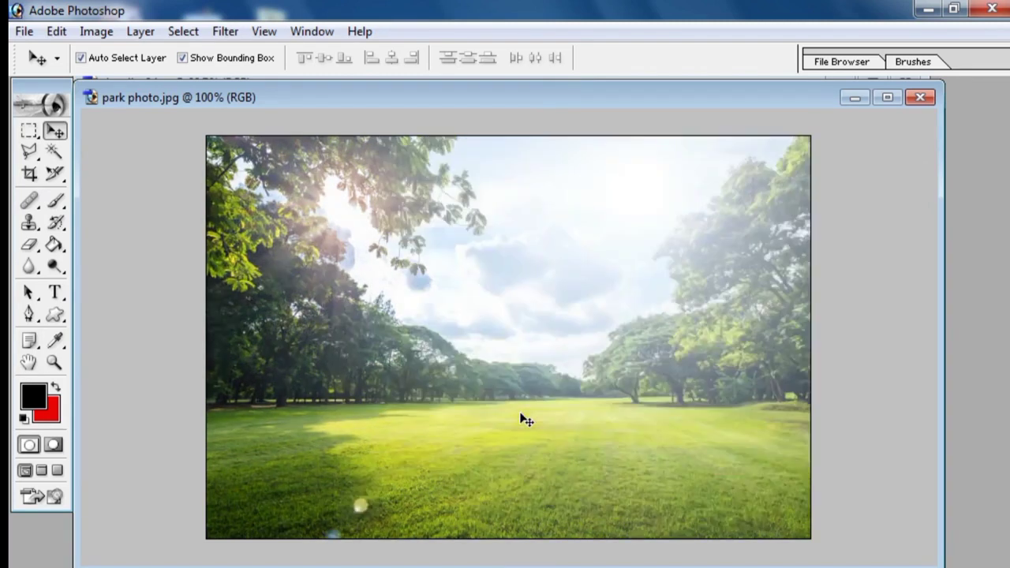
pyautogui.hotkey('ctrl', 'z')
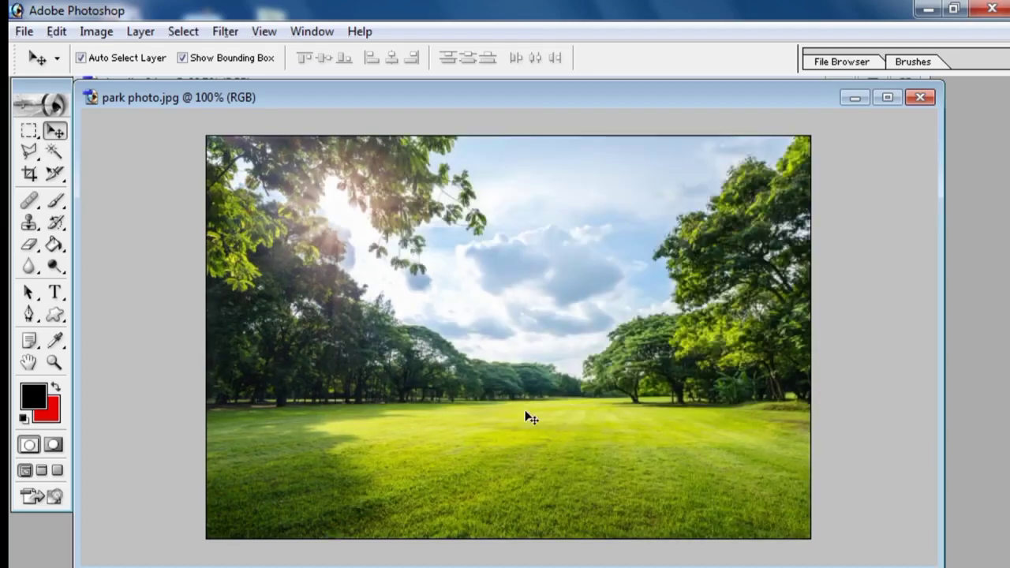
pyautogui.hotkey('ctrl', 'z')
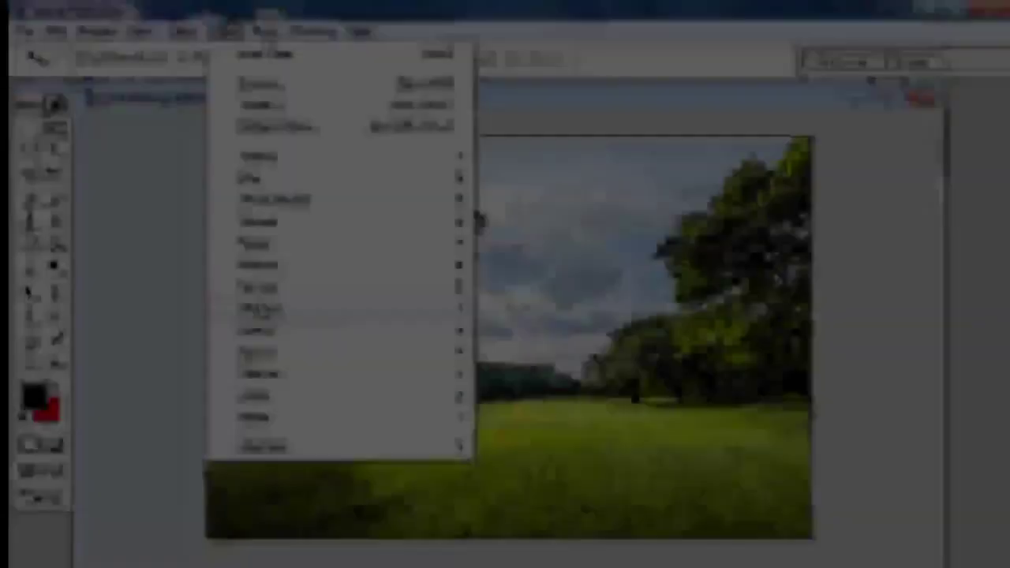
# Apply Lighting Effects to the park photo with the default spotlight aimed toward the lower left and widened into a large near-circle around the photo
pyautogui.click(259, 286)
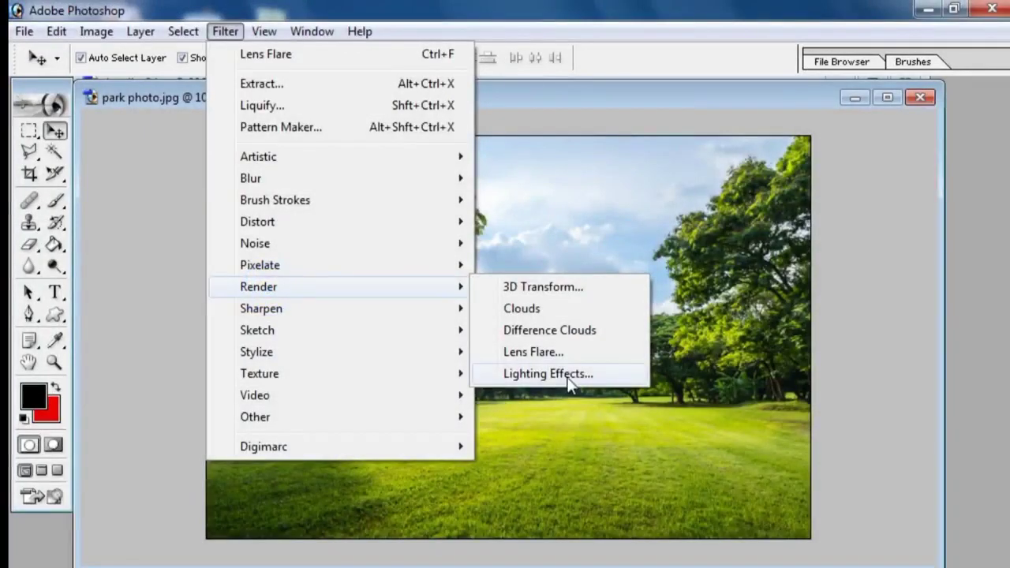
pyautogui.click(567, 375)
pyautogui.moveTo(571, 178); pyautogui.dragTo(953, 201)
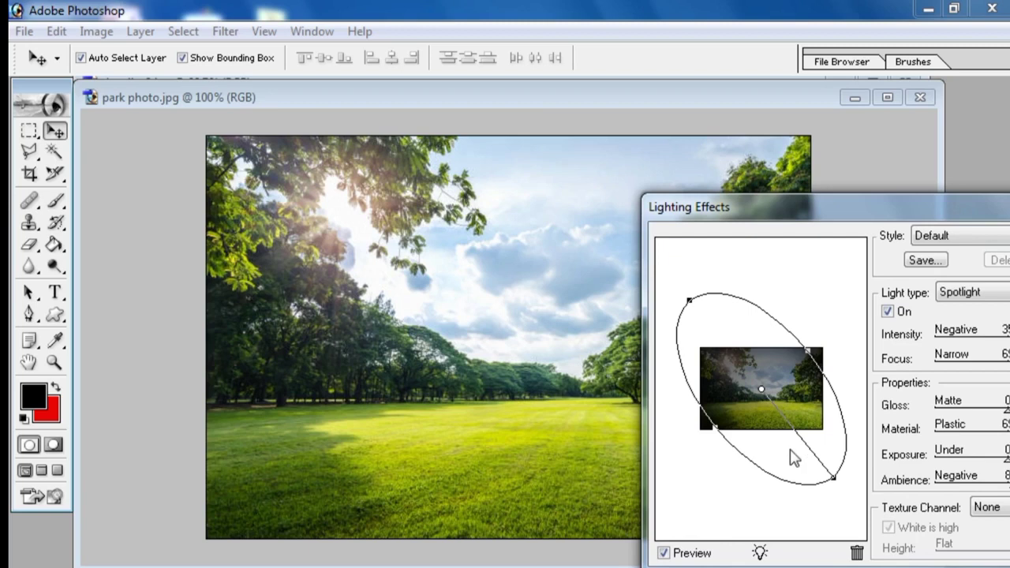
pyautogui.moveTo(833, 480); pyautogui.dragTo(687, 484)
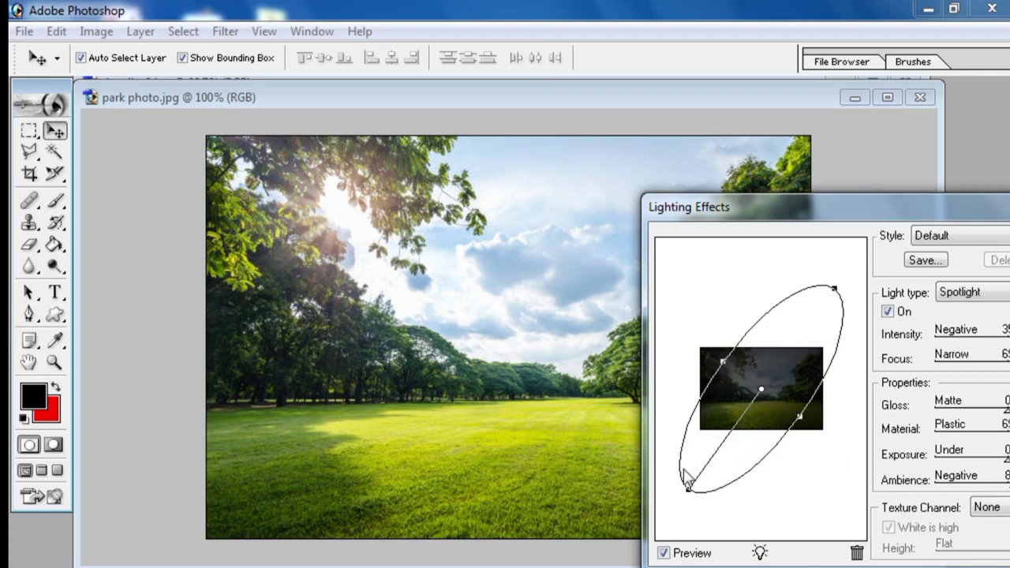
pyautogui.moveTo(722, 361); pyautogui.dragTo(680, 337)
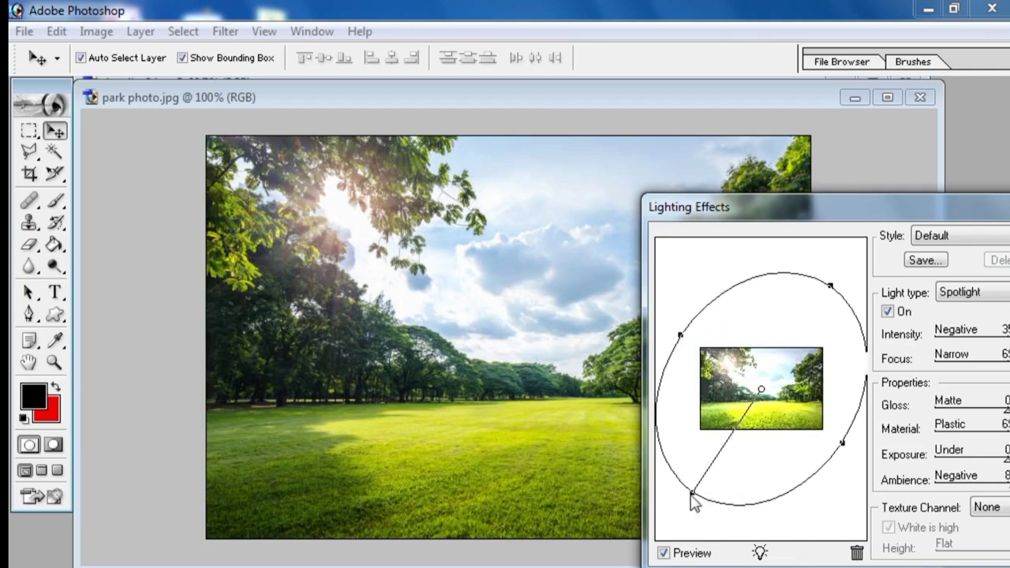
pyautogui.moveTo(706, 483); pyautogui.dragTo(704, 479)
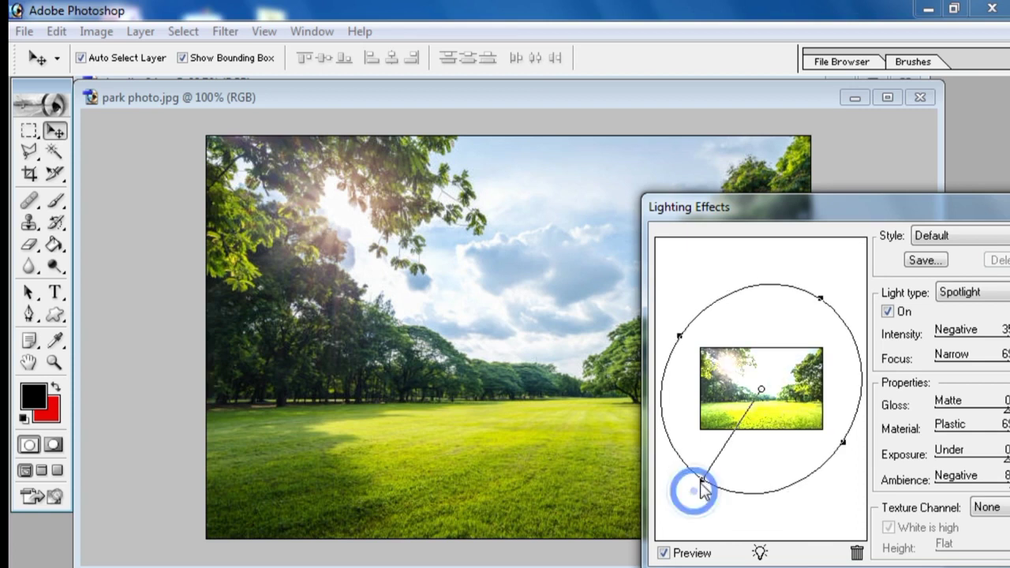
pyautogui.moveTo(978, 214); pyautogui.dragTo(874, 407)
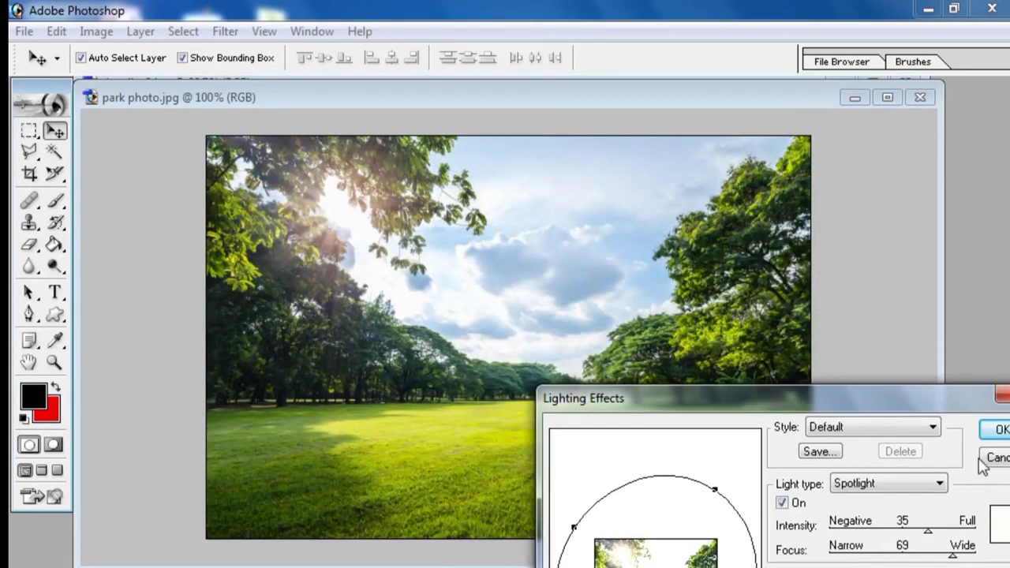
pyautogui.moveTo(954, 406); pyautogui.dragTo(893, 332)
pyautogui.click(940, 357)
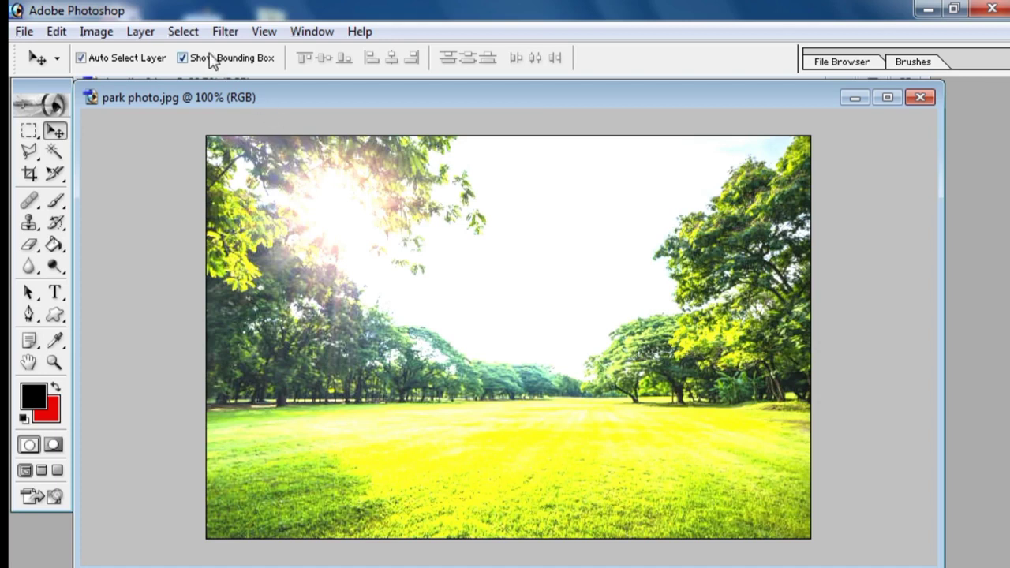
# Apply Lighting Effects again with the spotlight shrunk to a small circle at the photo's center, and undo the lighting to restore the original photo
pyautogui.click(231, 34)
pyautogui.moveTo(266, 288)
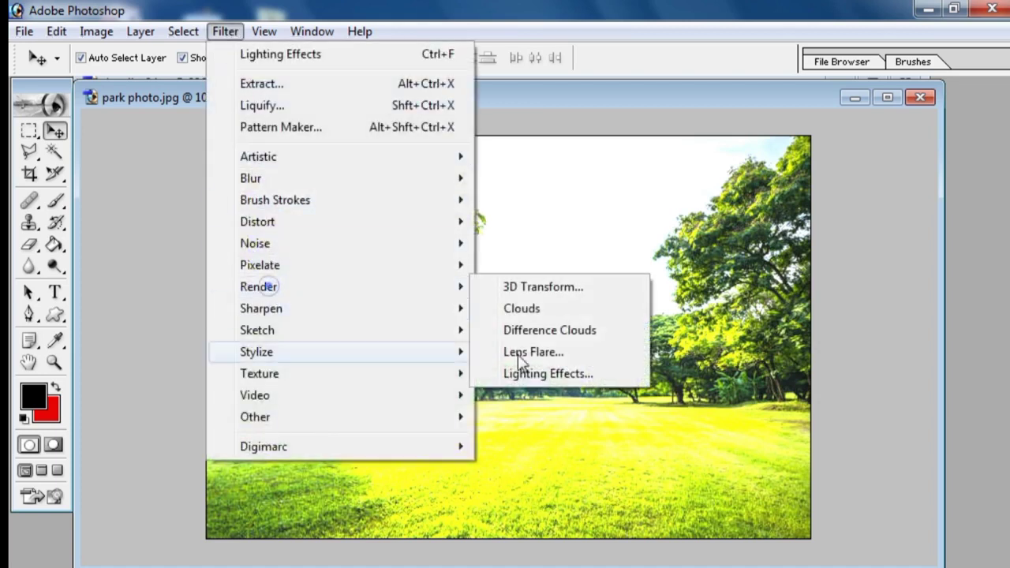
pyautogui.click(553, 375)
pyautogui.moveTo(317, 462); pyautogui.dragTo(377, 399)
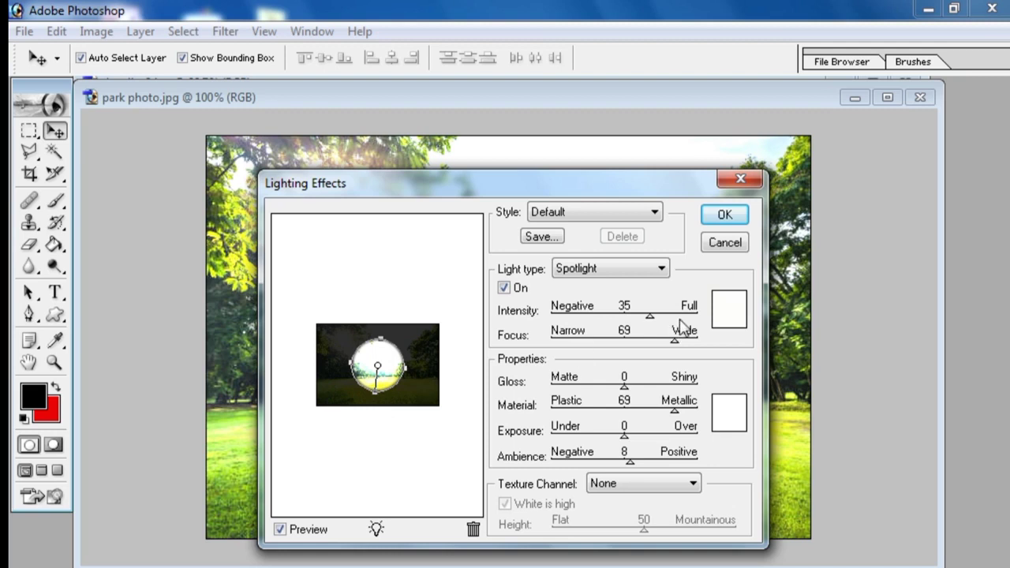
pyautogui.click(731, 225)
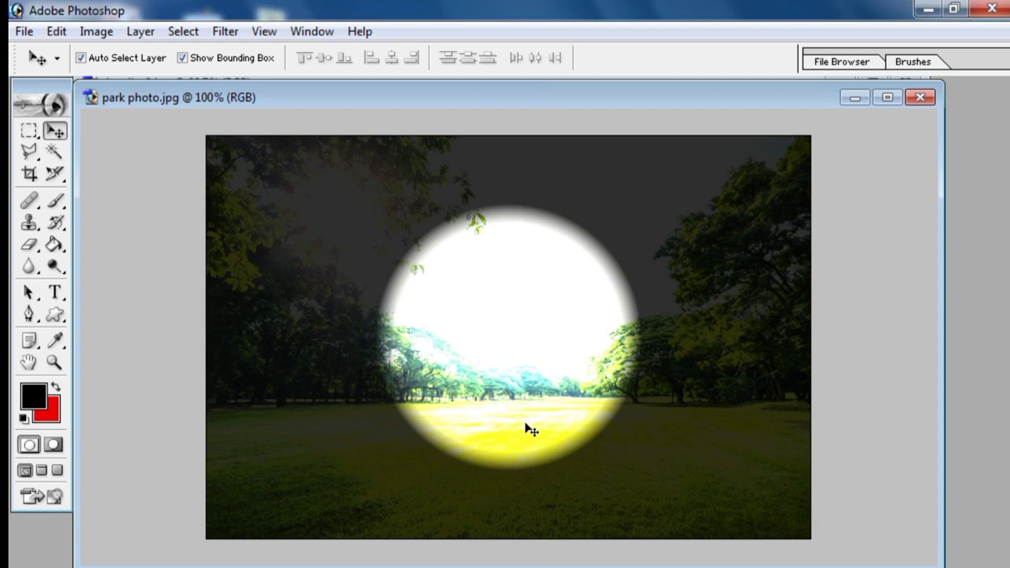
pyautogui.hotkey('ctrl', 'z')
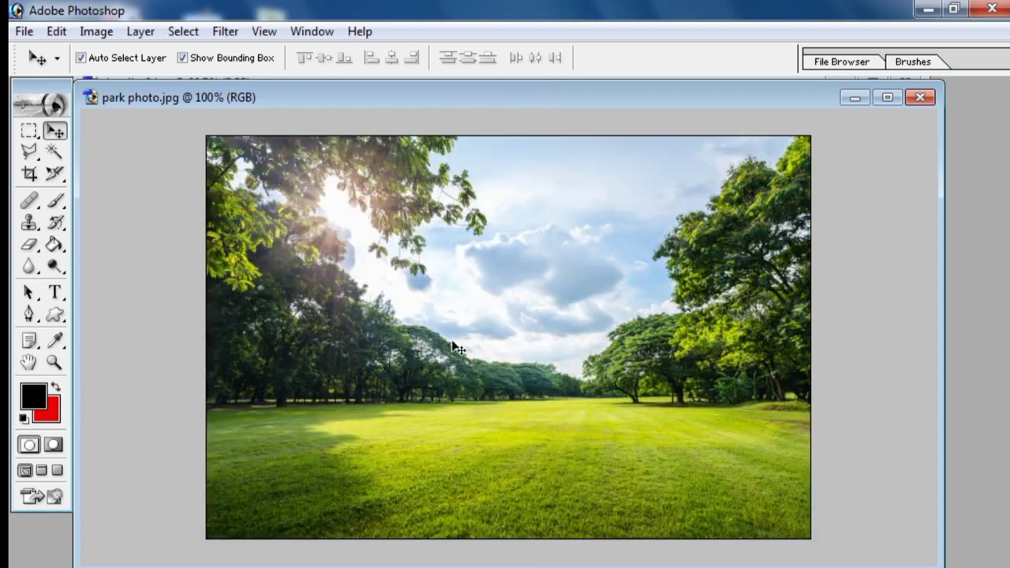
# Start Lighting Effects on the park photo and reshape the default spotlight into a circle spanning the photo's height
pyautogui.click(230, 37)
pyautogui.click(316, 286)
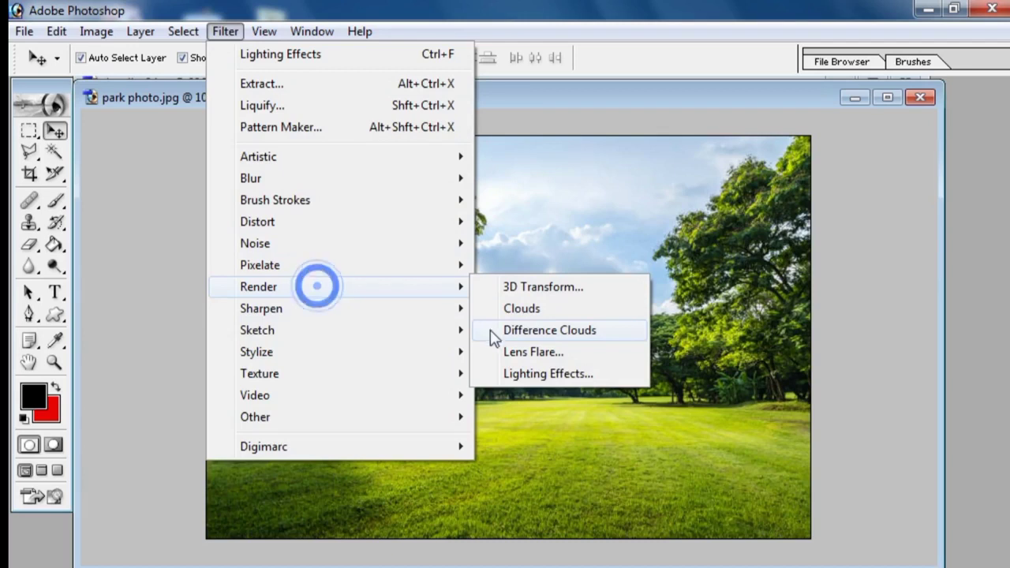
pyautogui.click(511, 374)
pyautogui.moveTo(404, 371); pyautogui.dragTo(377, 405)
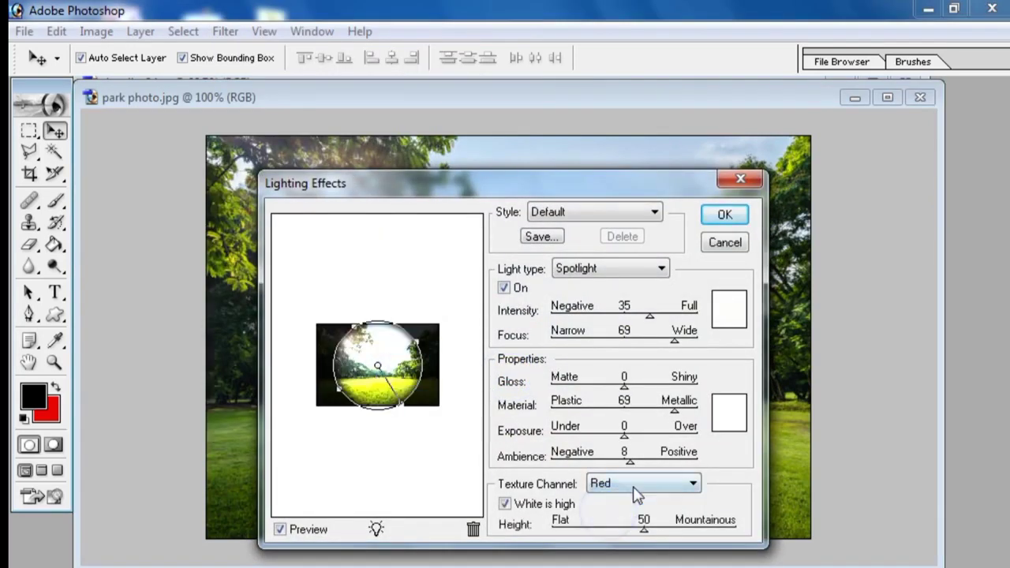
# Try the Green and Blue texture channels for the spotlight, and set the texture channel to None
pyautogui.click(639, 482)
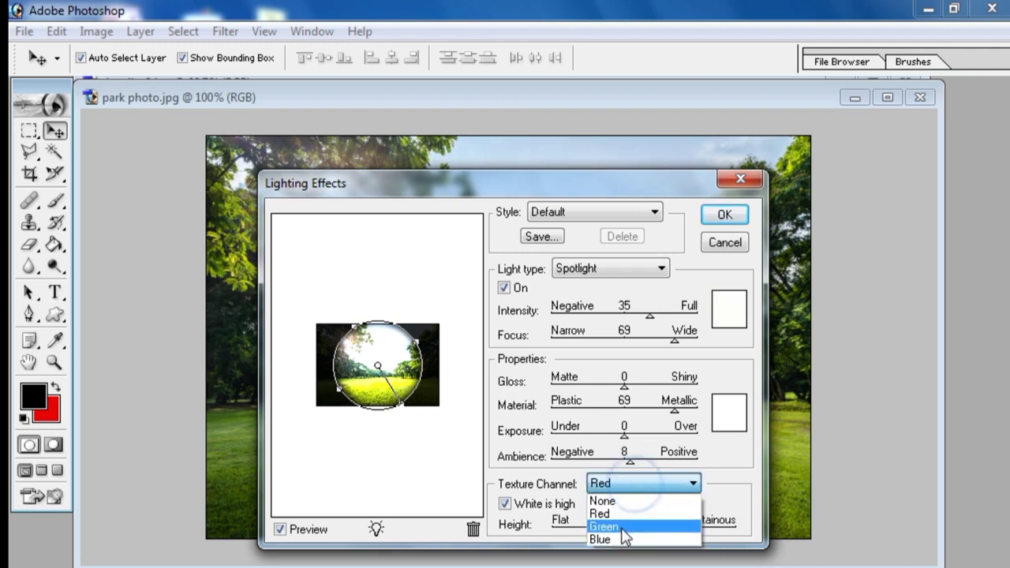
pyautogui.click(621, 527)
pyautogui.click(646, 482)
pyautogui.click(619, 539)
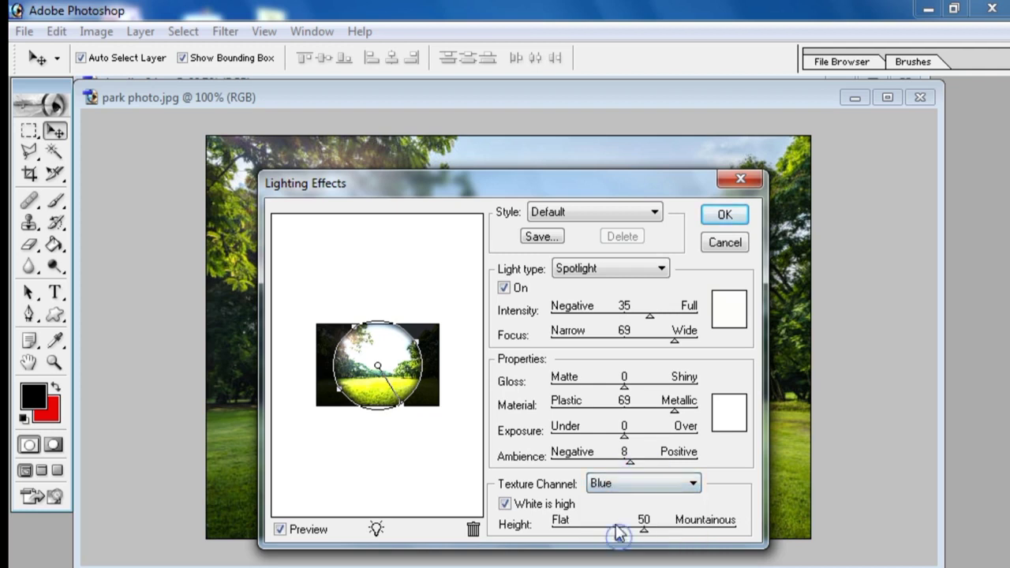
pyautogui.click(625, 484)
pyautogui.click(620, 499)
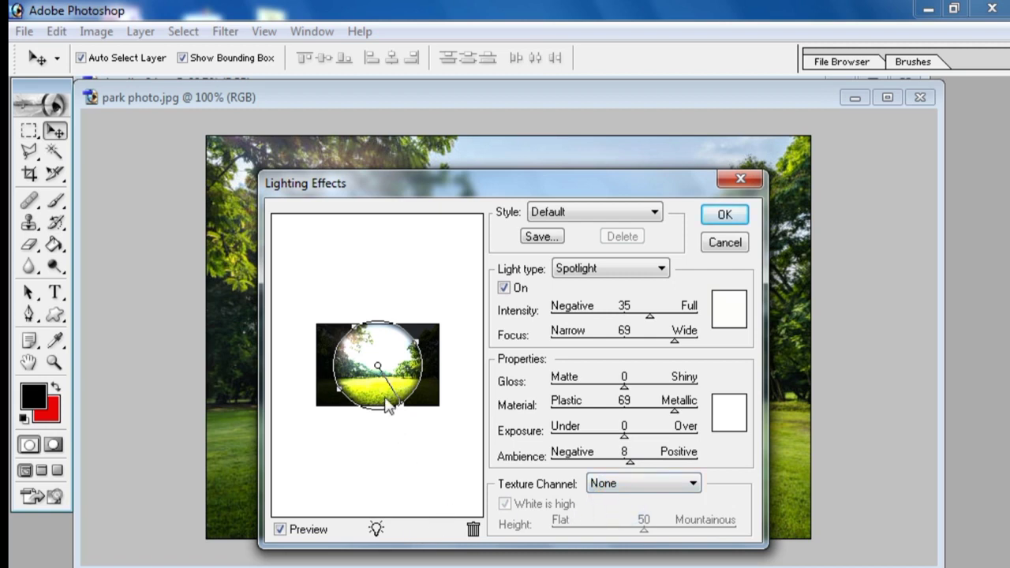
# Stretch the spotlight into a diagonal ellipse reaching past the park photo's lower-right edge and apply the Lighting Effects
pyautogui.moveTo(506, 180); pyautogui.dragTo(697, 203)
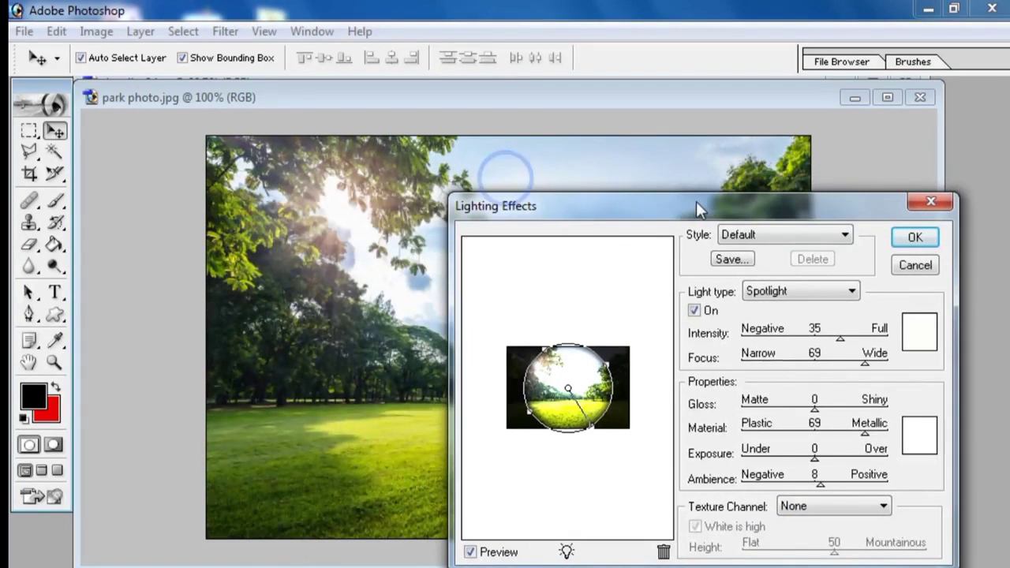
pyautogui.moveTo(589, 430); pyautogui.dragTo(611, 436)
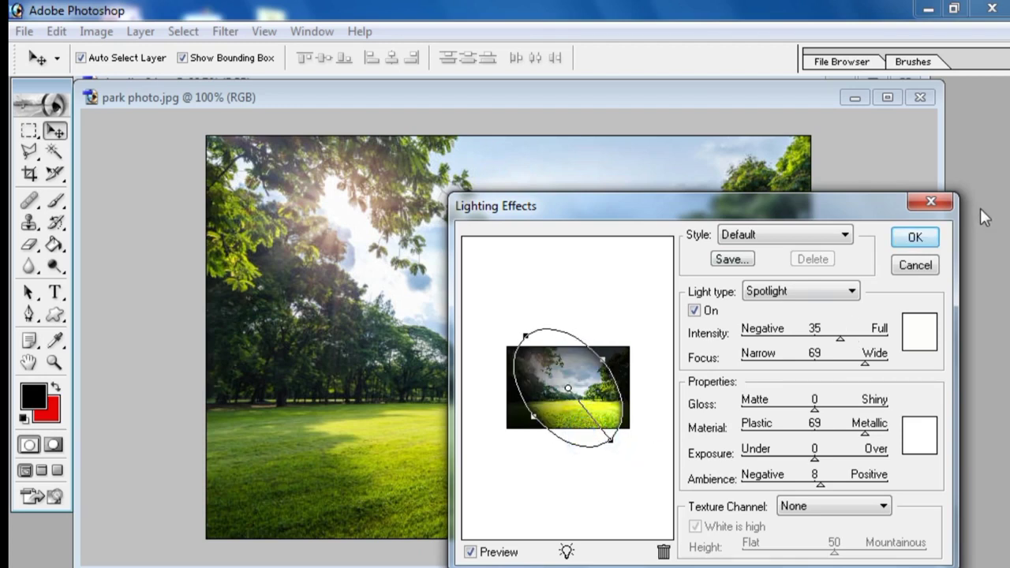
pyautogui.click(929, 246)
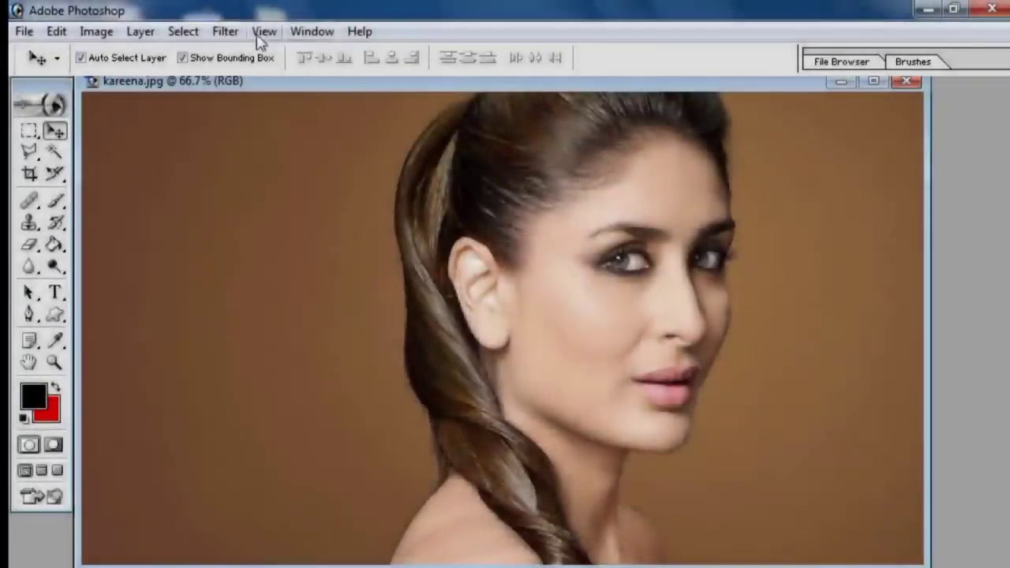
# Apply the basic Sharpen filter to the woman's portrait photo
pyautogui.click(225, 32)
pyautogui.click(303, 287)
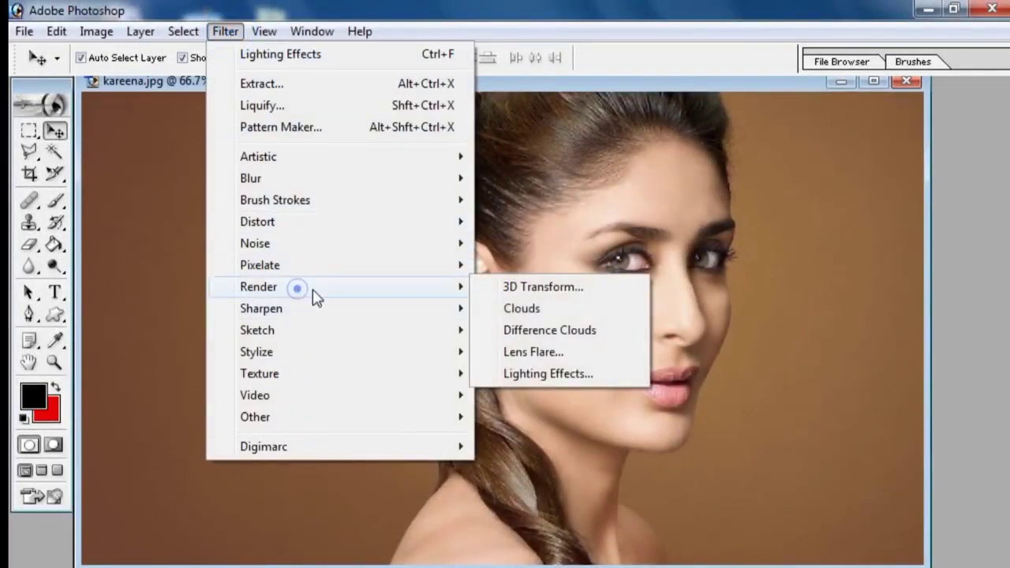
pyautogui.click(360, 310)
pyautogui.click(538, 308)
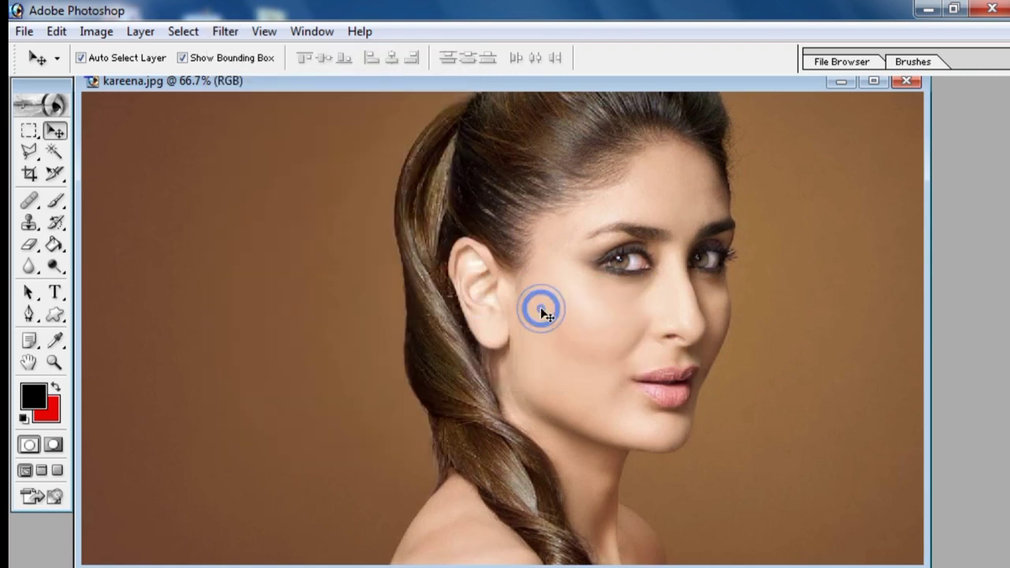
# Apply the Sharpen Edges filter to the portrait, followed by Sharpen More
pyautogui.click(225, 31)
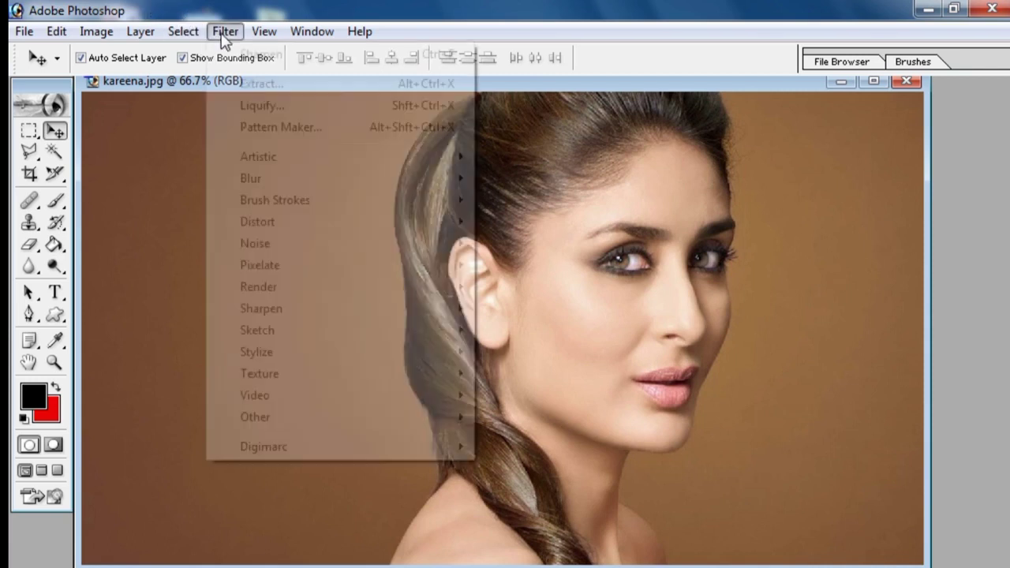
pyautogui.moveTo(276, 317)
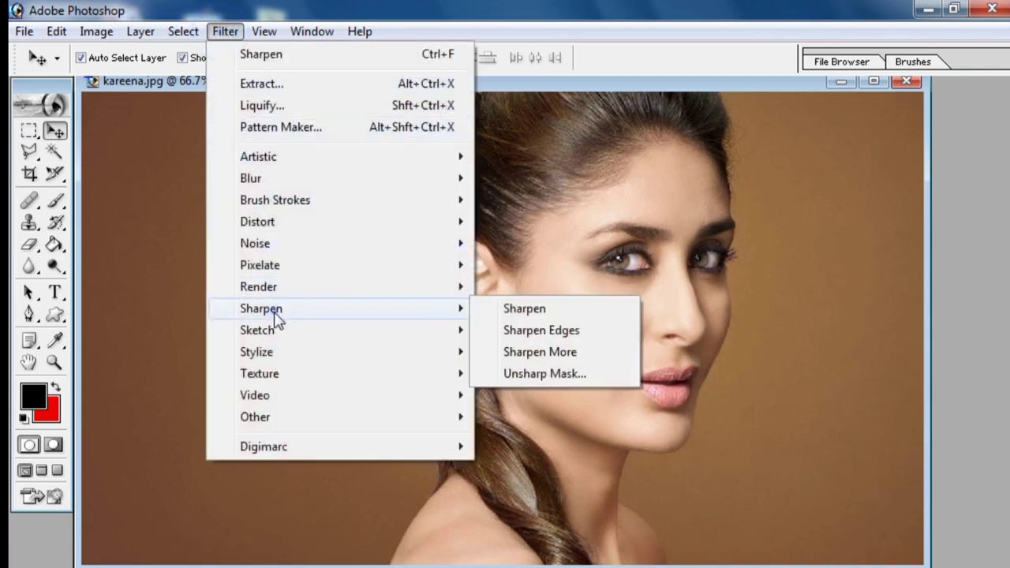
pyautogui.click(541, 333)
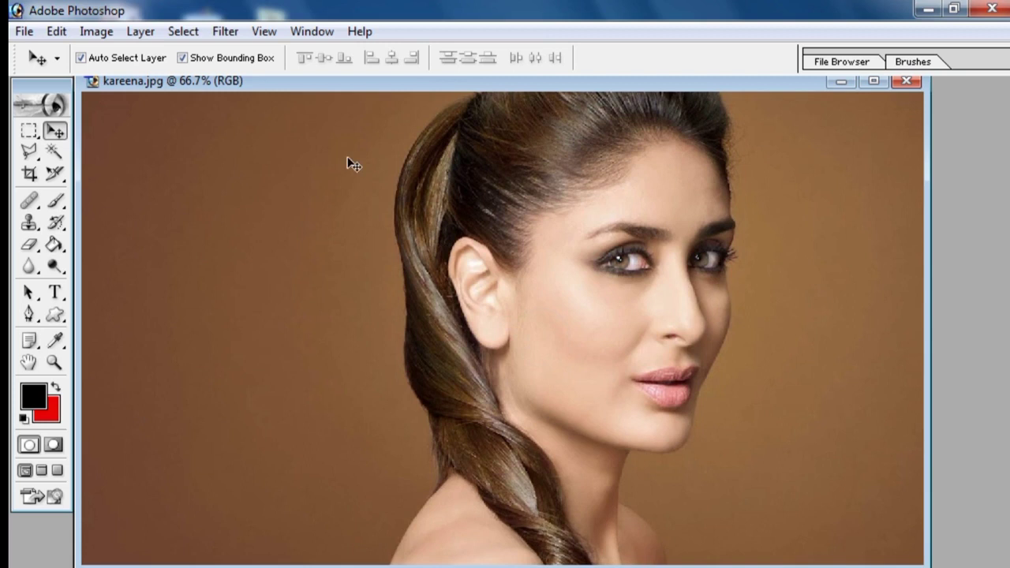
pyautogui.click(229, 33)
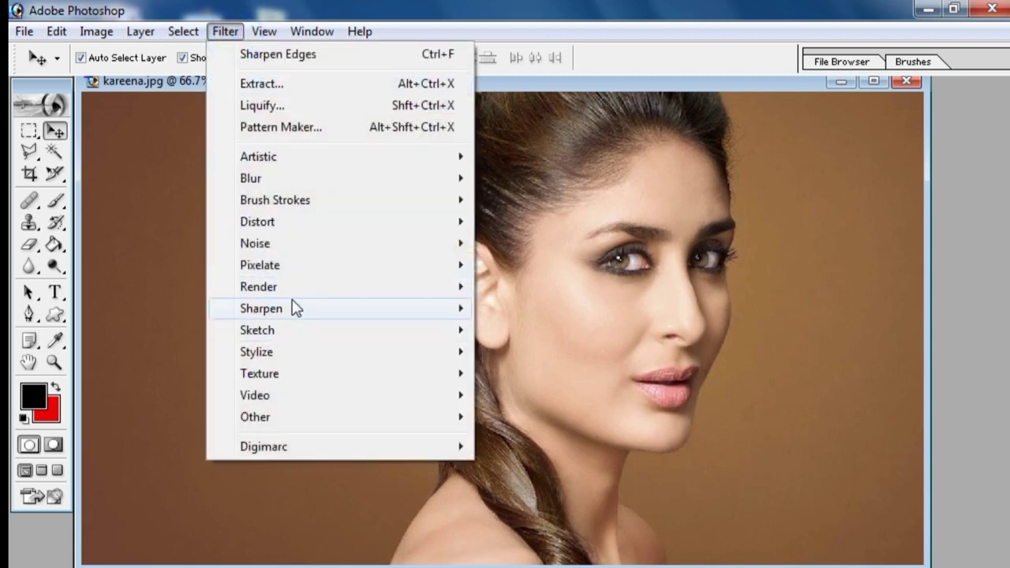
pyautogui.moveTo(294, 311)
pyautogui.click(501, 352)
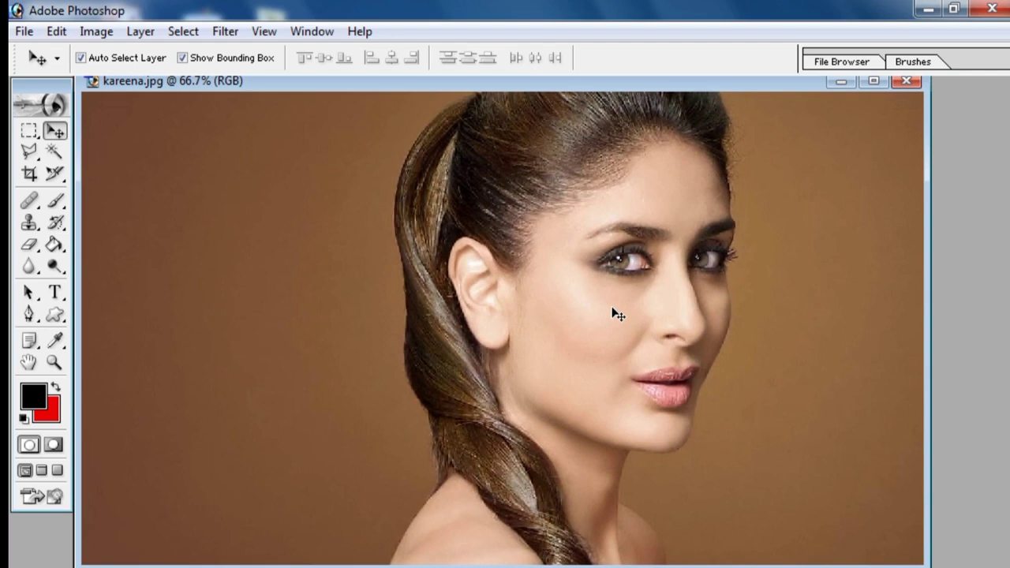
# Apply Unsharp Mask to the portrait with amount 170%, radius 84.5 pixels and threshold 71 levels, and undo it
pyautogui.click(223, 38)
pyautogui.click(282, 311)
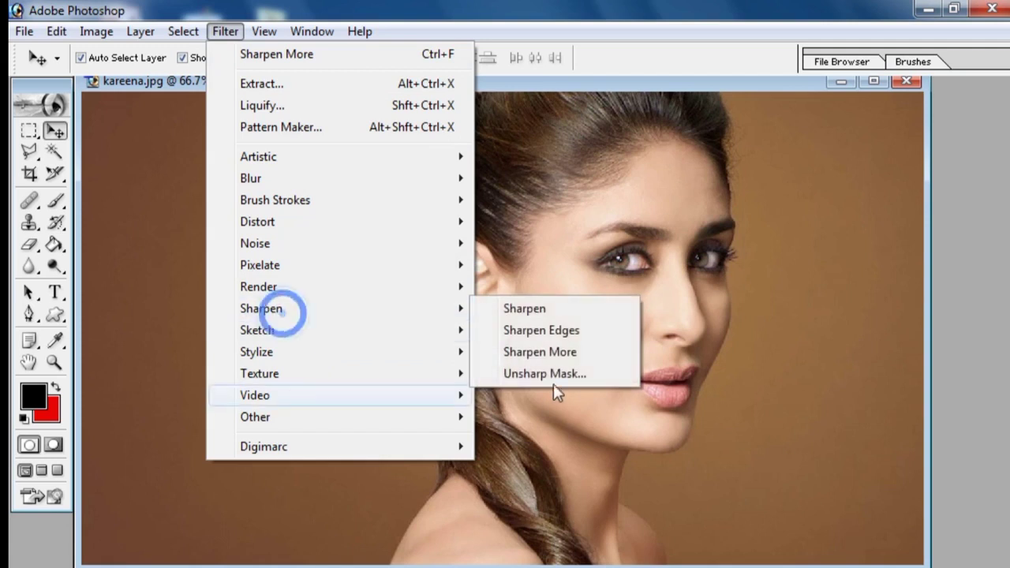
pyautogui.click(356, 313)
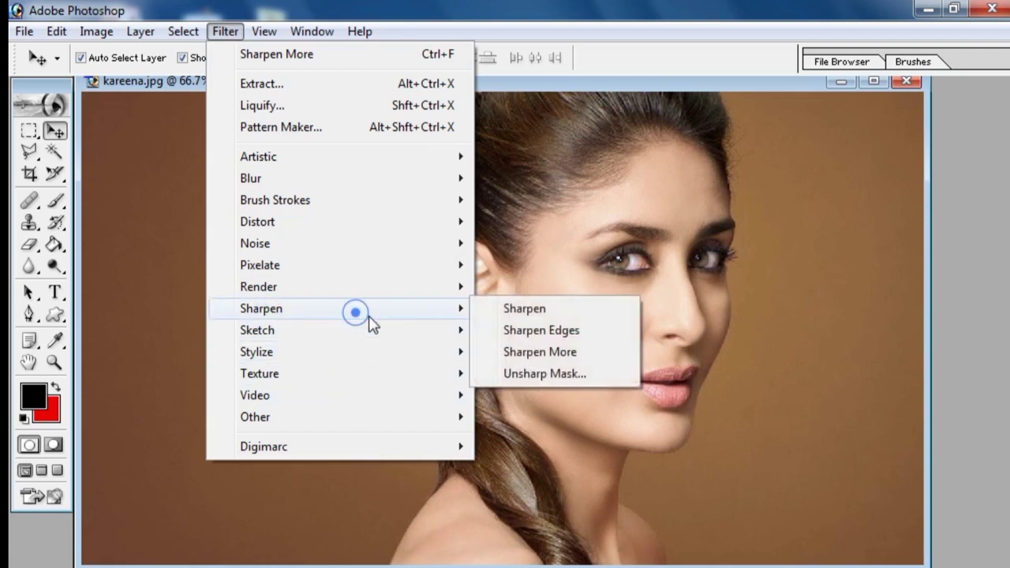
pyautogui.click(552, 376)
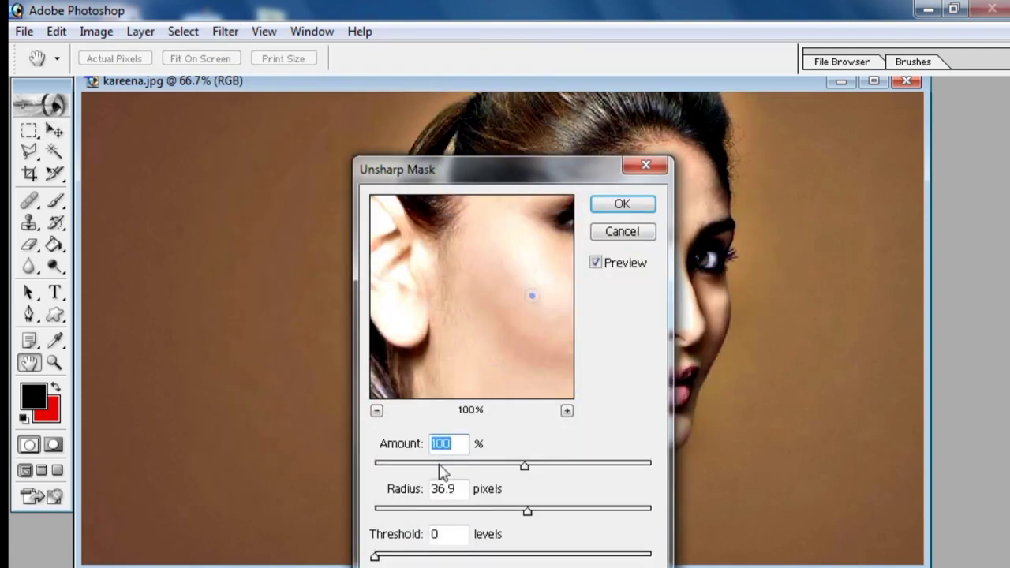
pyautogui.click(376, 410)
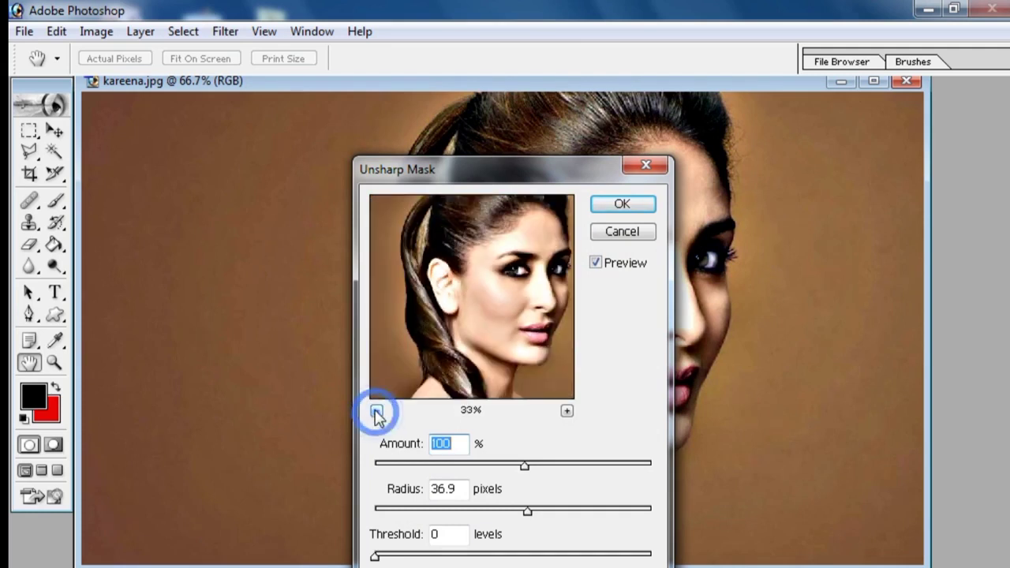
pyautogui.moveTo(392, 472); pyautogui.dragTo(577, 466)
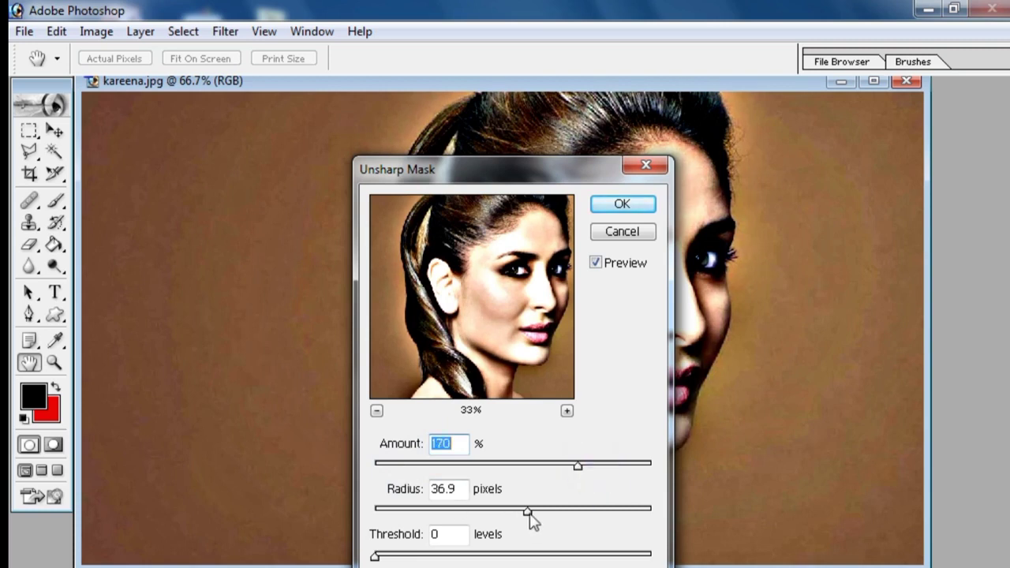
pyautogui.moveTo(476, 512); pyautogui.dragTo(602, 515)
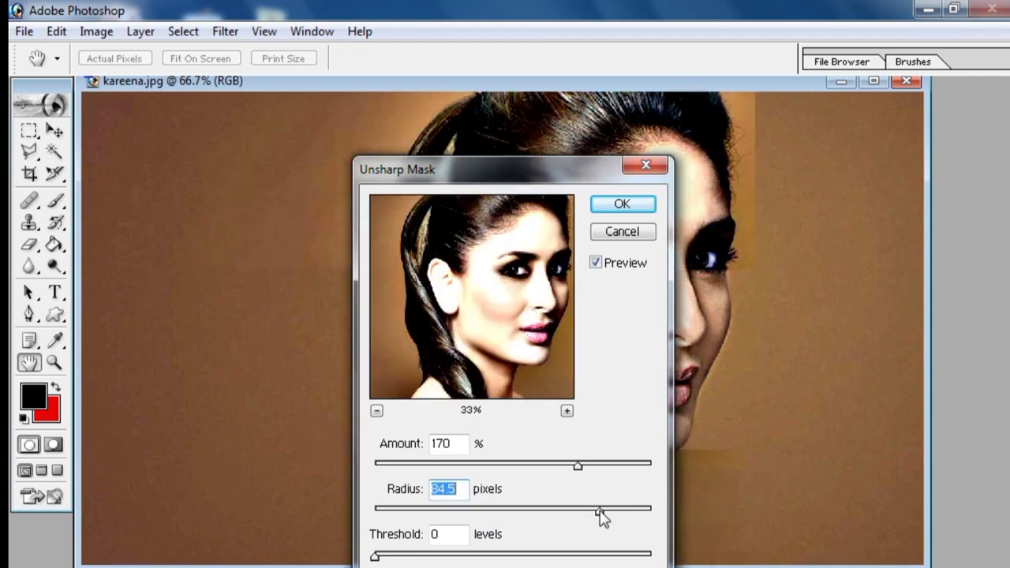
pyautogui.moveTo(455, 558); pyautogui.dragTo(482, 556)
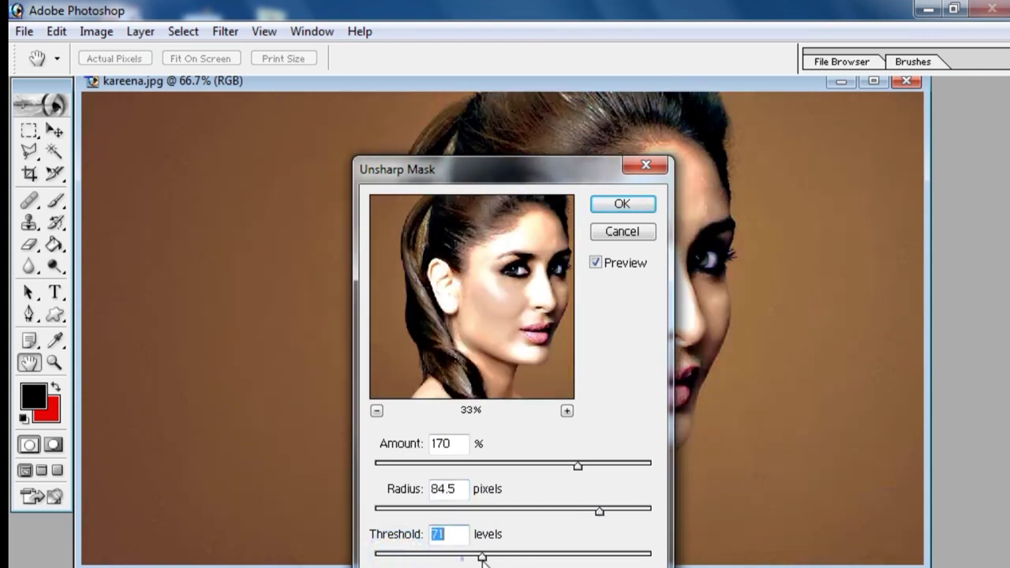
pyautogui.click(609, 207)
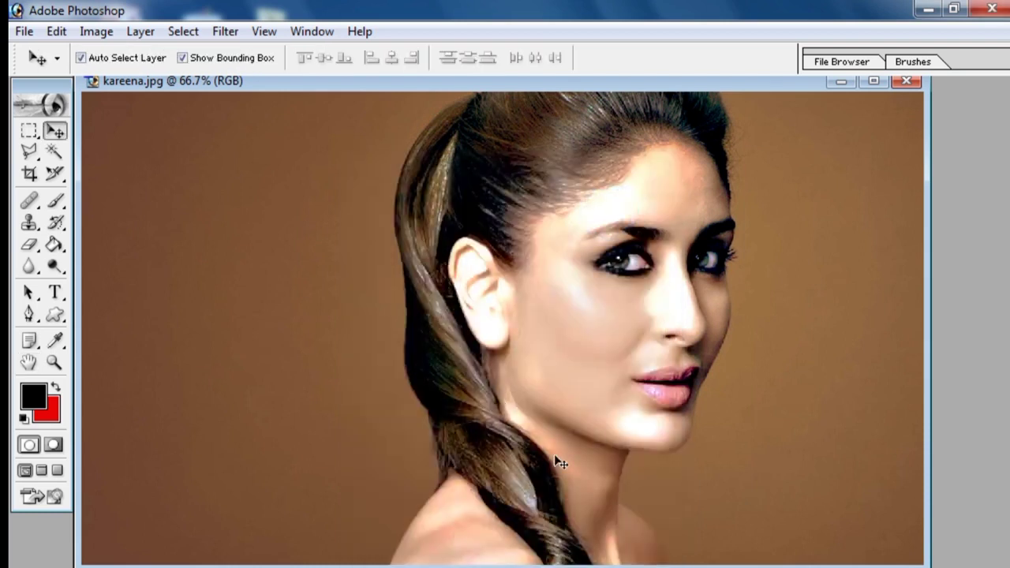
pyautogui.hotkey('ctrl', 'z')
# Start the Sketch Bas Relief filter on the portrait with the whole photo in the preview, detail 12 and smoothness 2
pyautogui.click(225, 33)
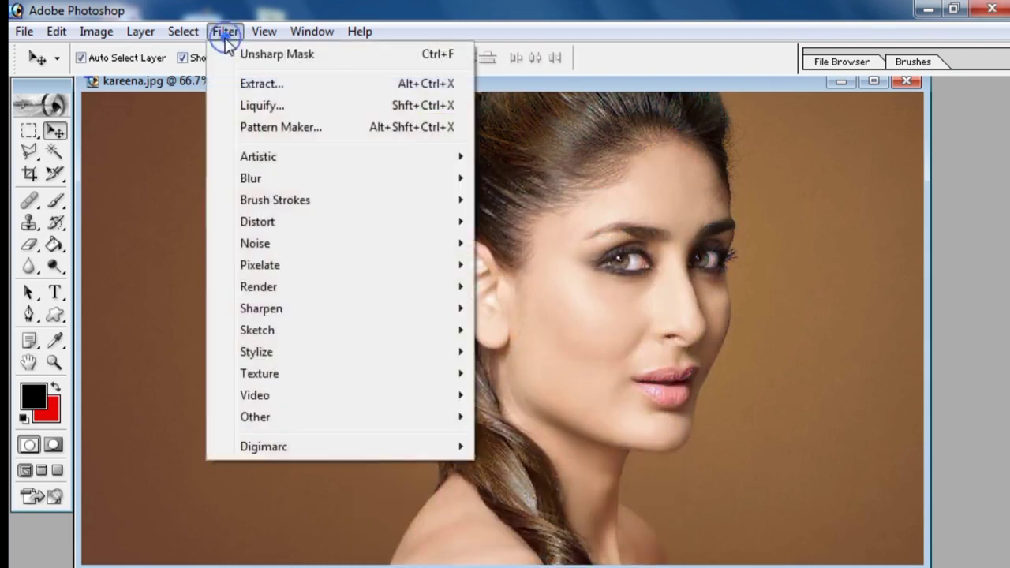
pyautogui.click(287, 309)
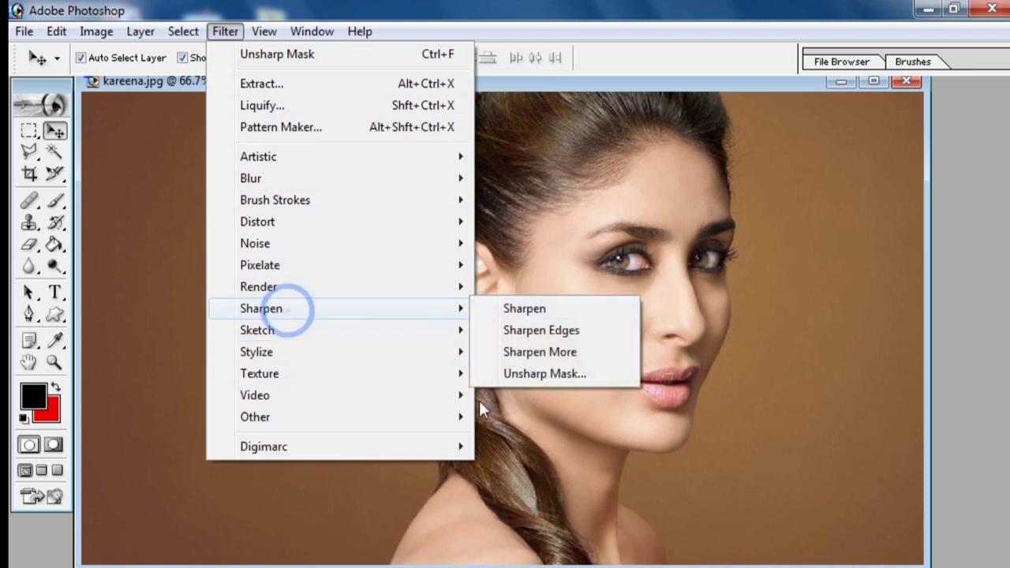
pyautogui.click(325, 333)
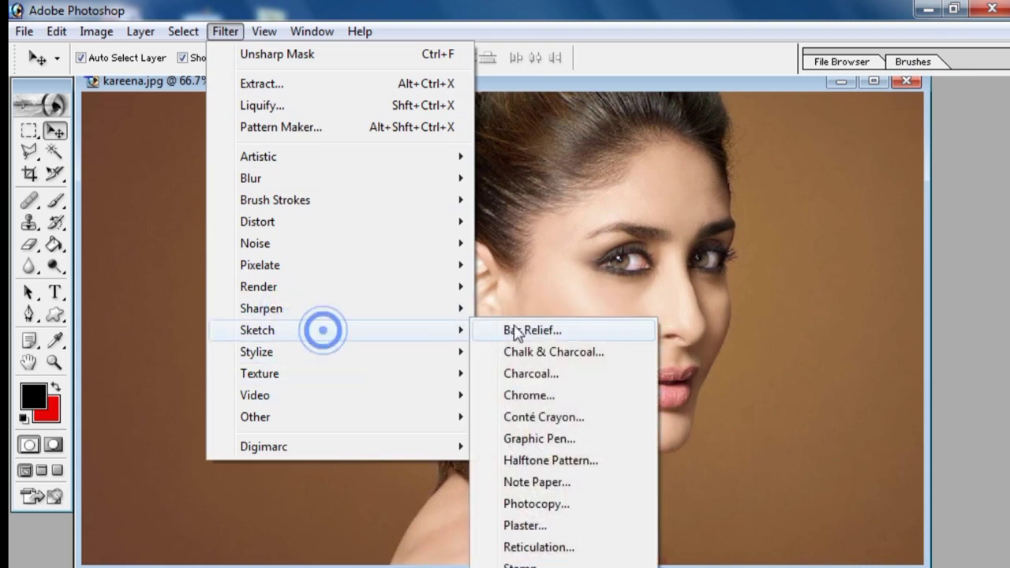
pyautogui.click(533, 331)
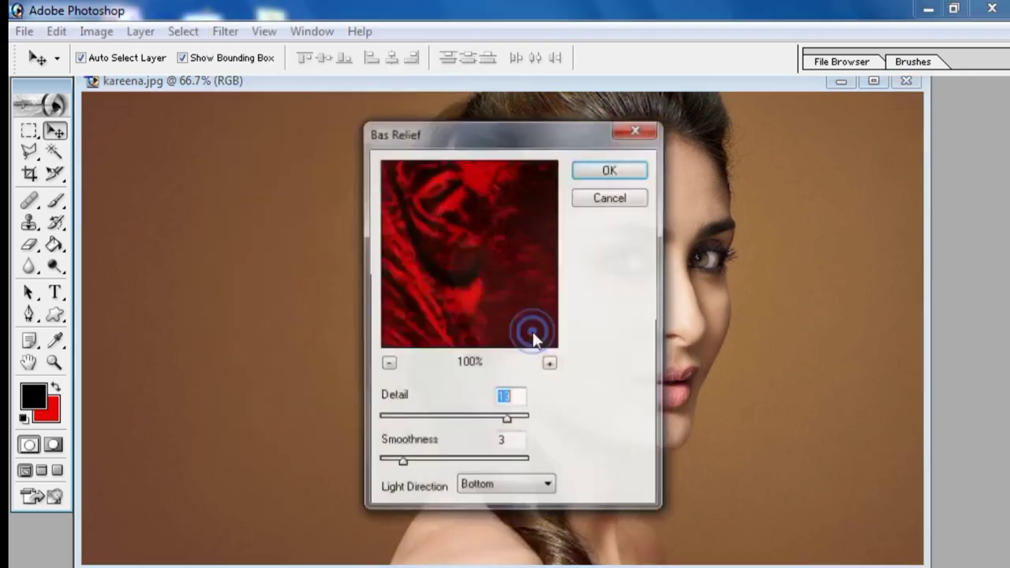
pyautogui.click(387, 363)
pyautogui.click(387, 363)
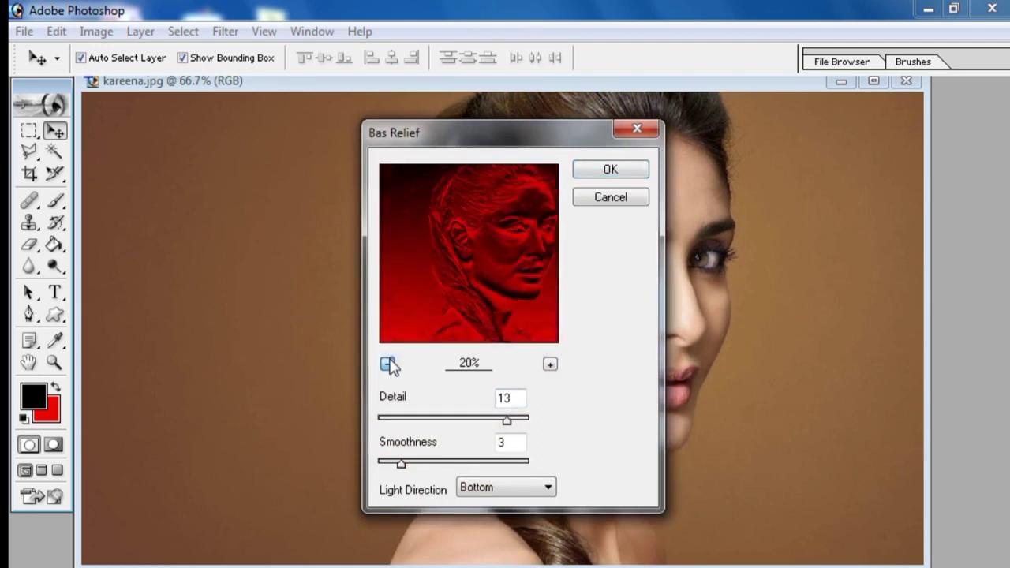
pyautogui.click(387, 362)
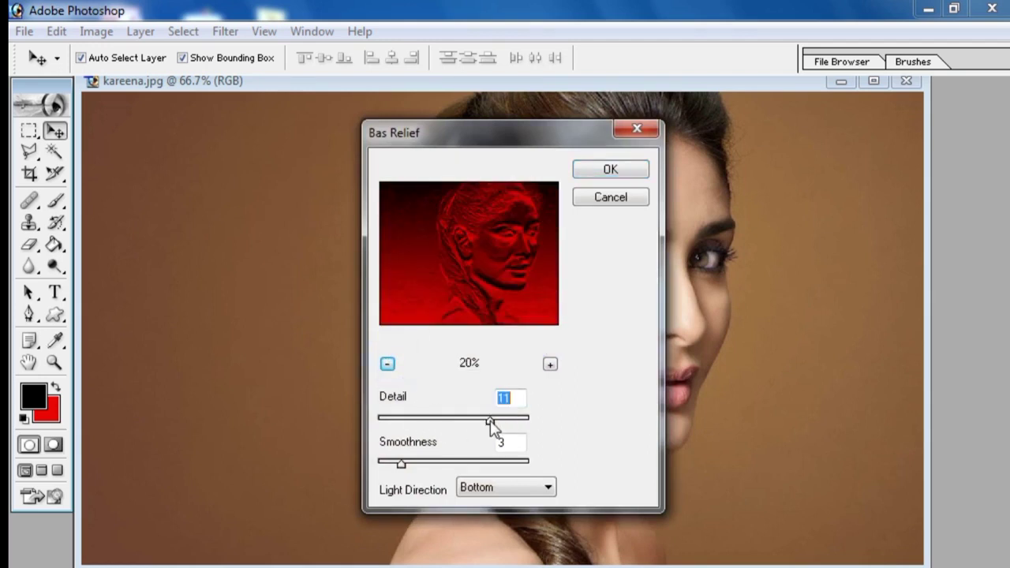
pyautogui.moveTo(490, 423); pyautogui.dragTo(389, 424)
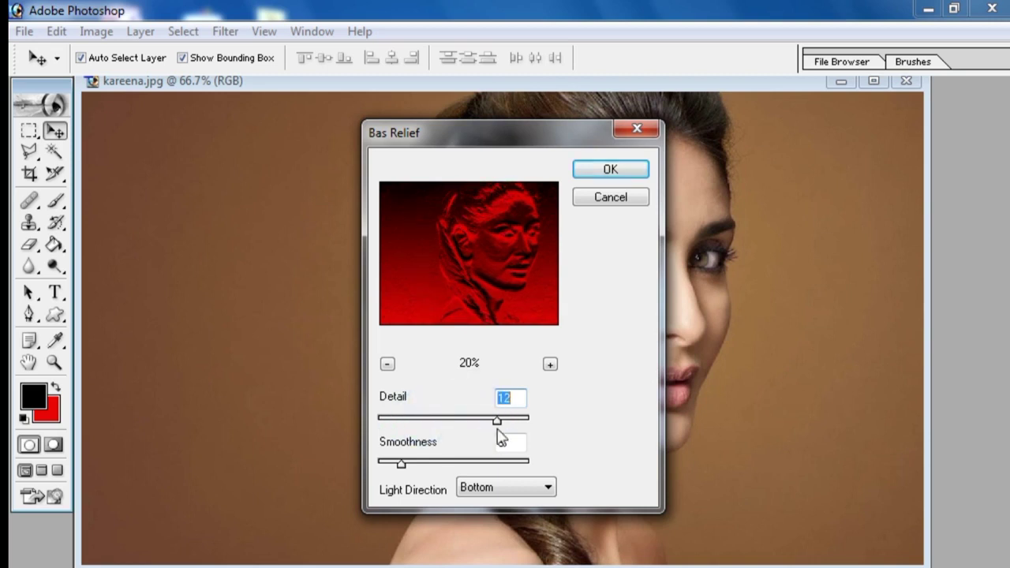
pyautogui.moveTo(455, 467); pyautogui.dragTo(387, 468)
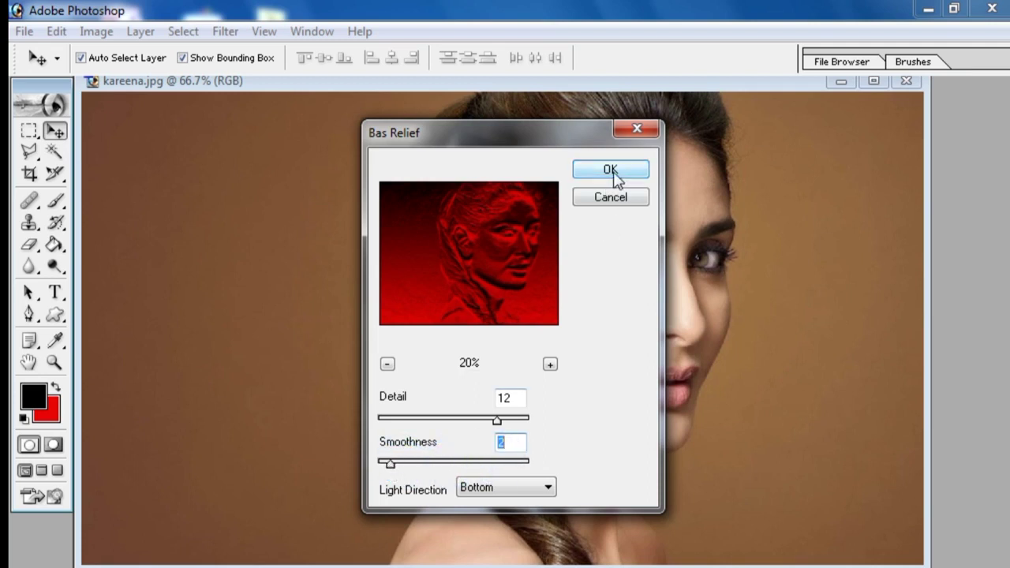
# Try the Bottom Left and Left light directions for the Bas Relief and set the direction to Top
pyautogui.click(514, 489)
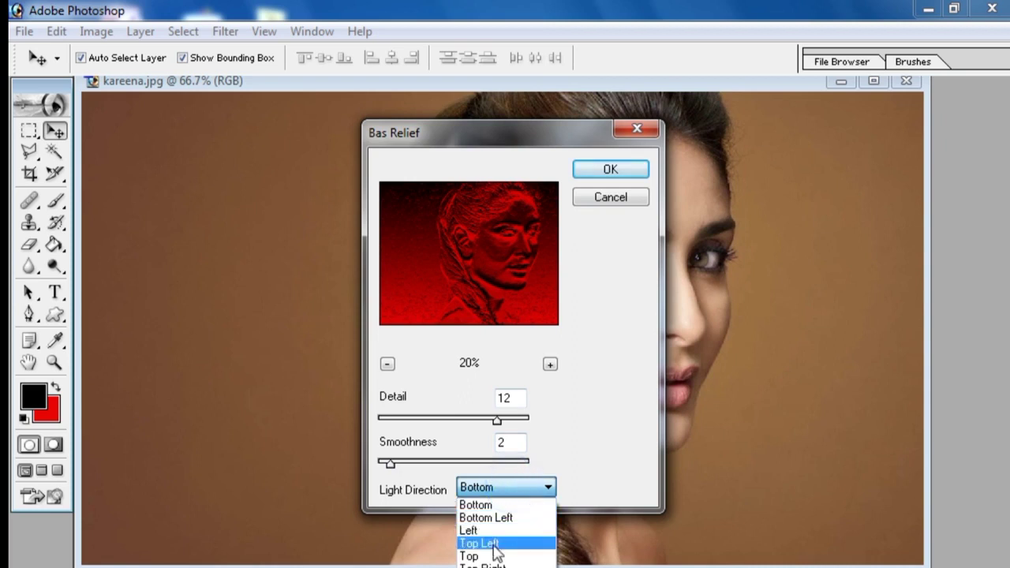
pyautogui.click(494, 523)
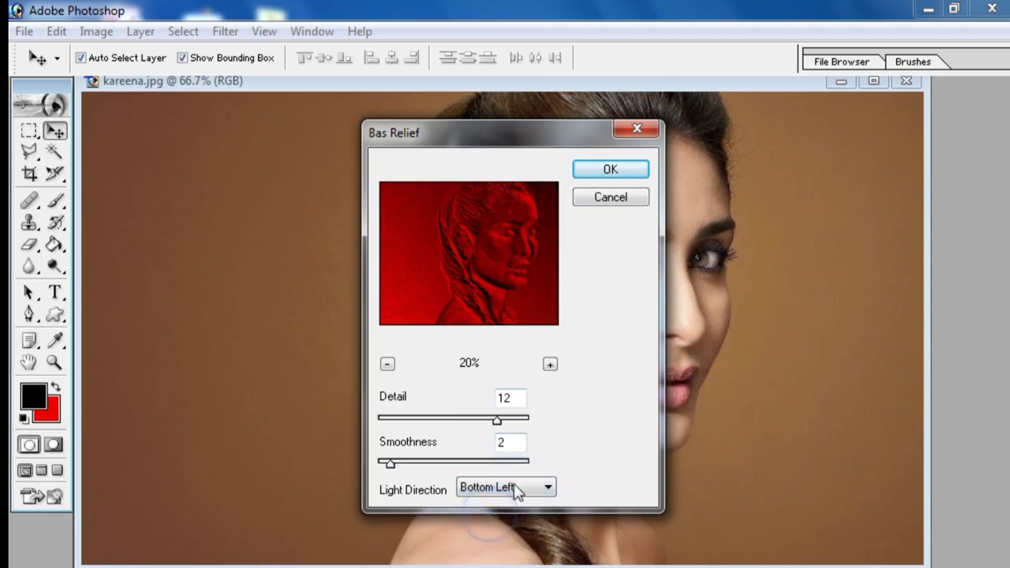
pyautogui.click(518, 491)
pyautogui.click(500, 534)
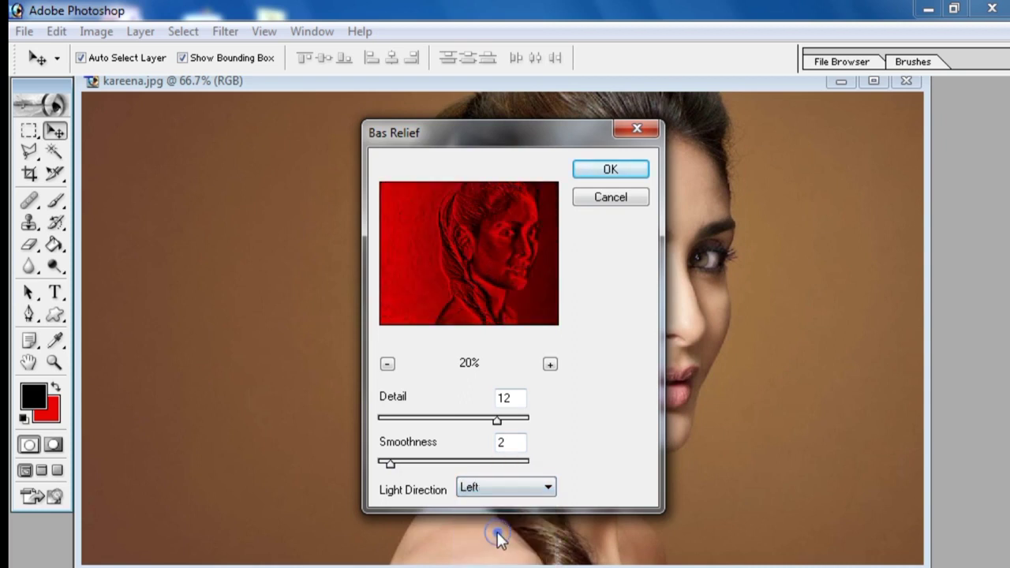
pyautogui.click(539, 490)
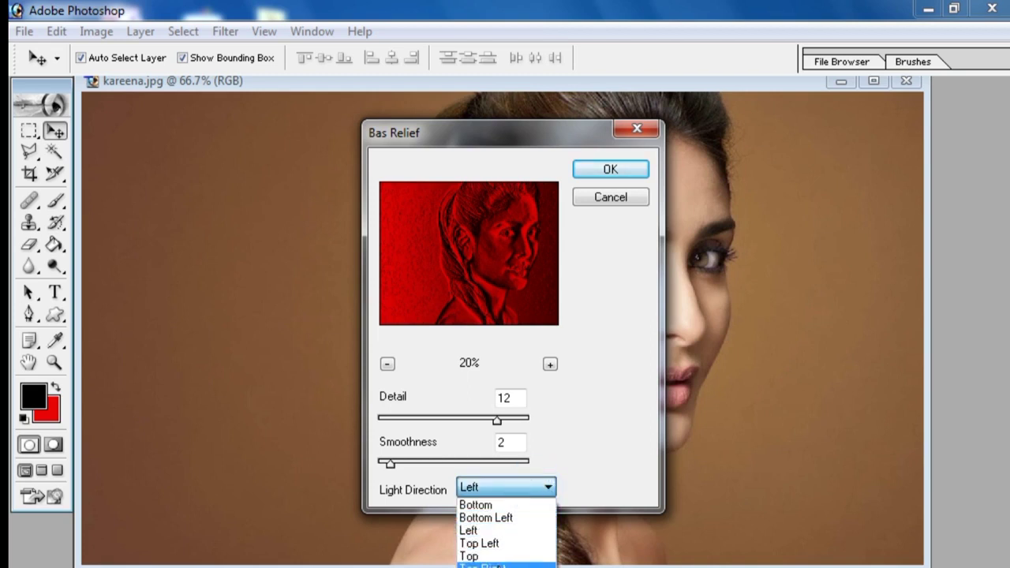
pyautogui.click(496, 549)
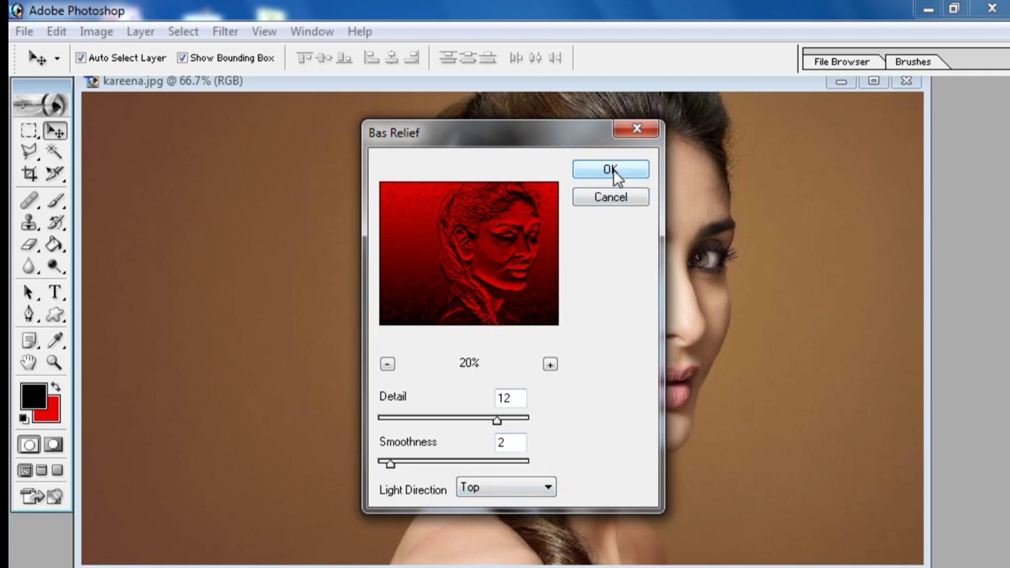
# Apply the Bas Relief filter to the portrait and undo it to restore the original colors
pyautogui.moveTo(541, 132); pyautogui.dragTo(255, 188)
pyautogui.click(326, 230)
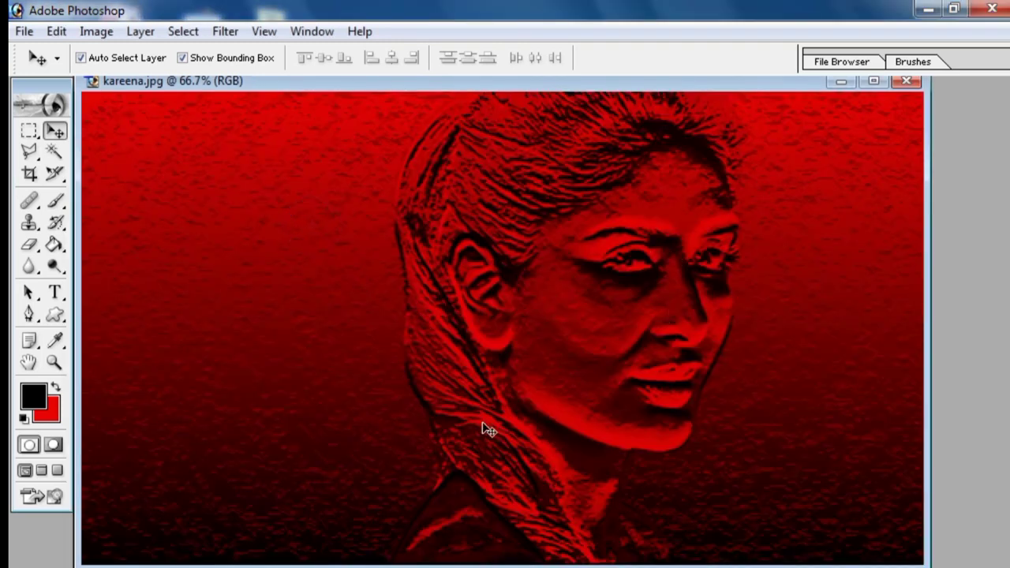
pyautogui.hotkey('ctrl', 'z')
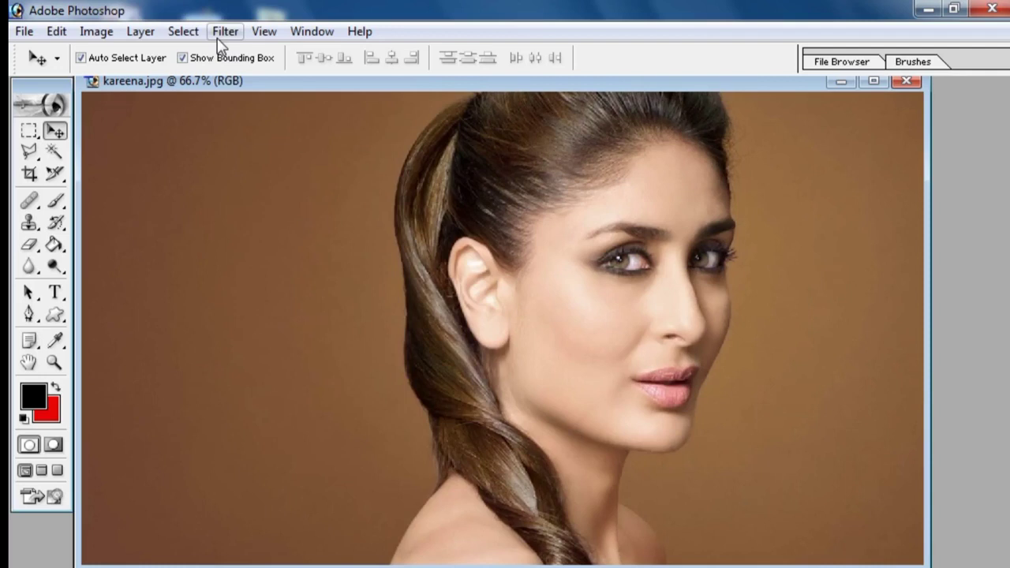
# Apply the Sketch Chrome filter to the portrait with the whole photo in the preview, detail 2 and smoothness 5
pyautogui.click(224, 32)
pyautogui.click(276, 329)
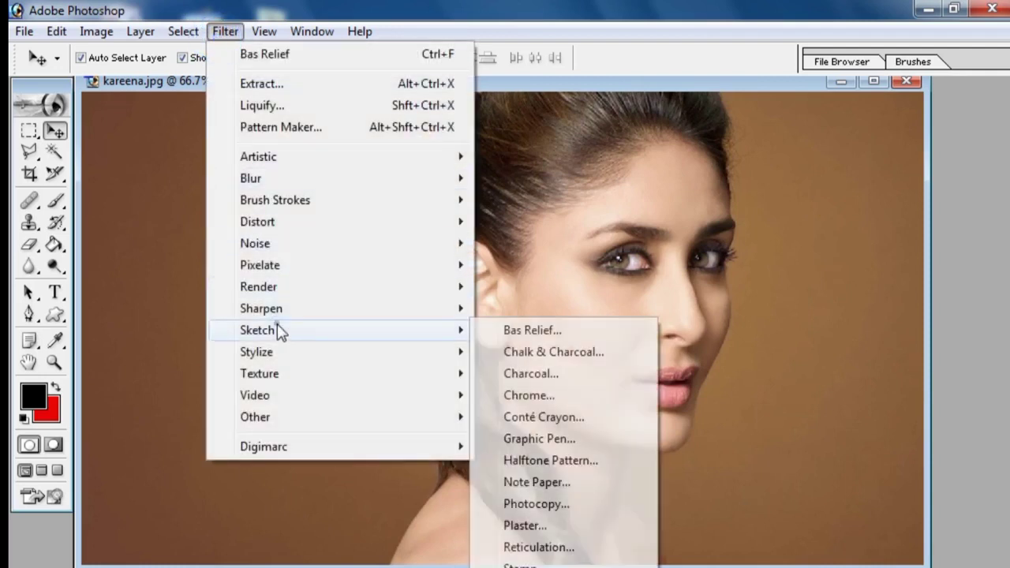
pyautogui.click(529, 399)
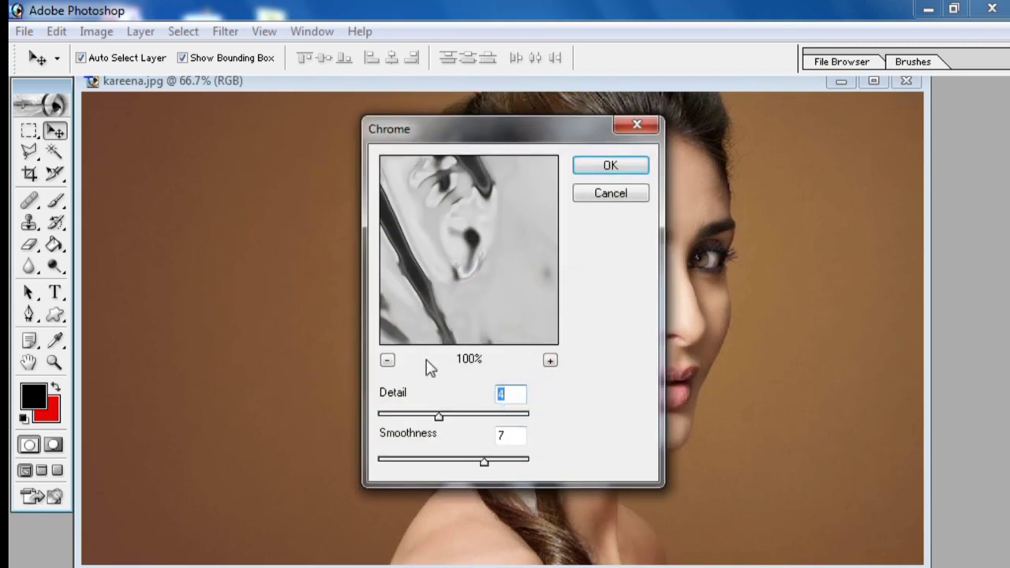
pyautogui.click(388, 362)
pyautogui.click(389, 361)
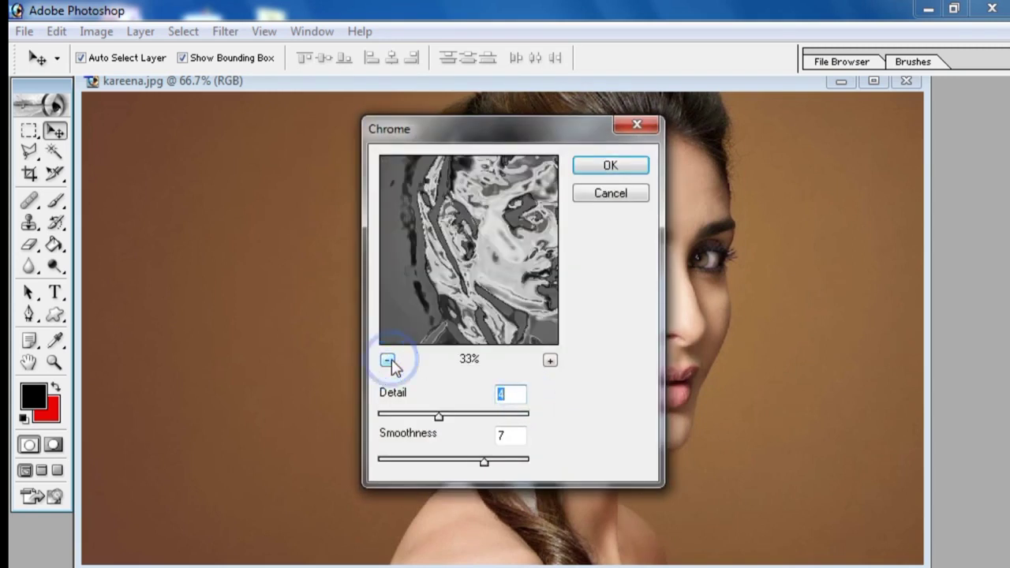
pyautogui.click(388, 361)
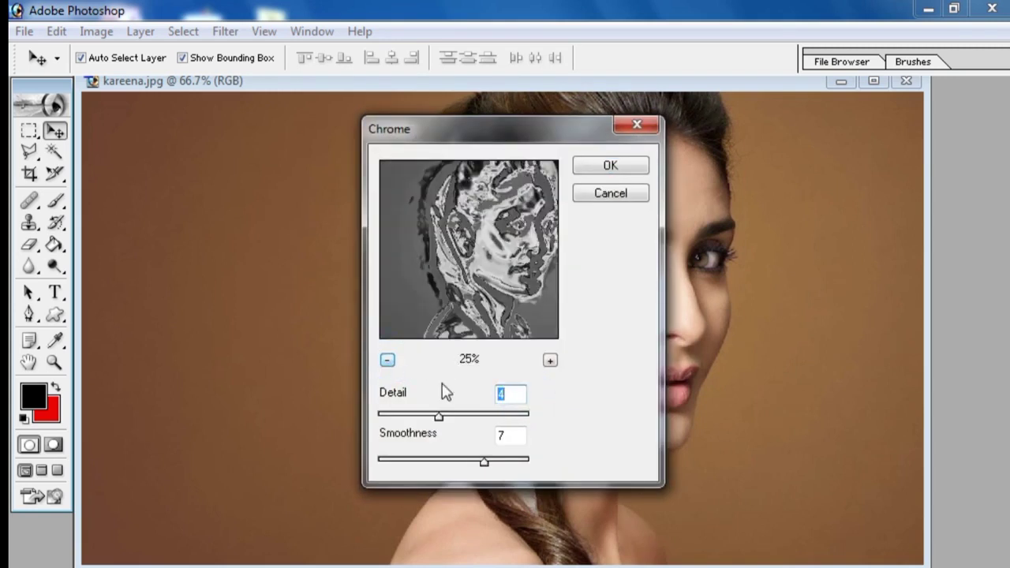
pyautogui.moveTo(439, 415); pyautogui.dragTo(408, 416)
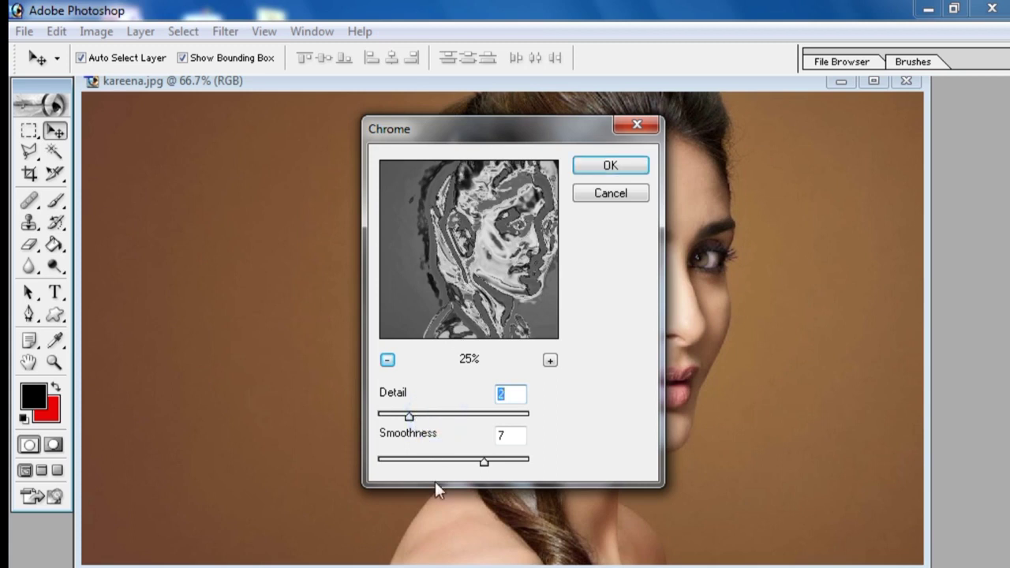
pyautogui.moveTo(458, 467); pyautogui.dragTo(449, 469)
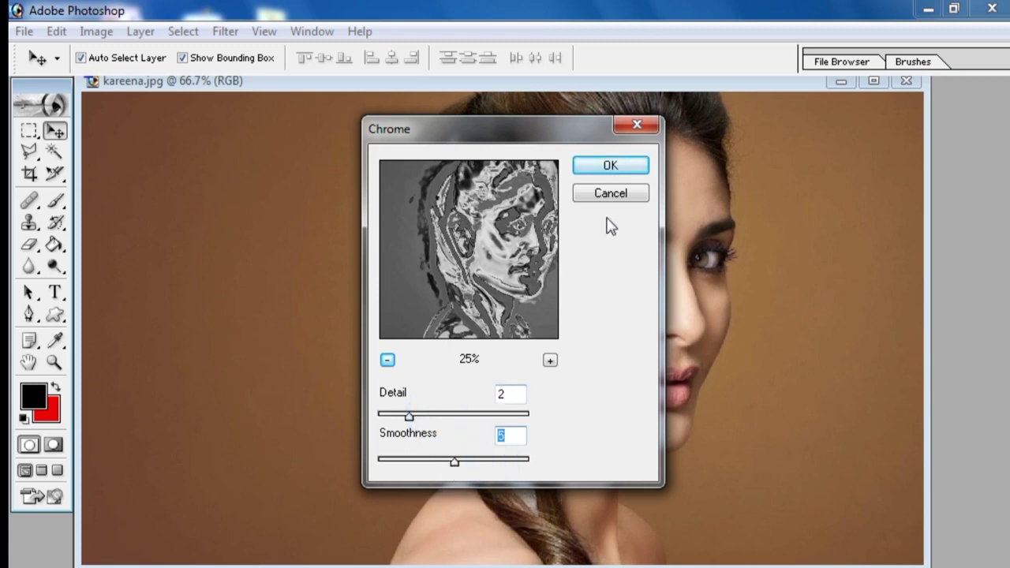
pyautogui.click(609, 166)
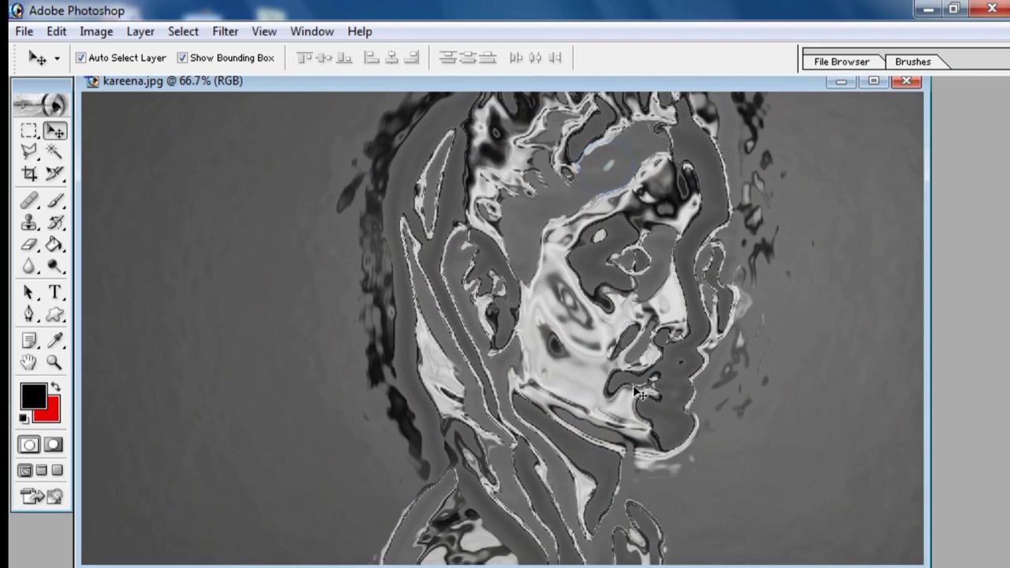
# Add the text KAREENA in black on the brown background beside the portrait's hair
pyautogui.click(212, 302)
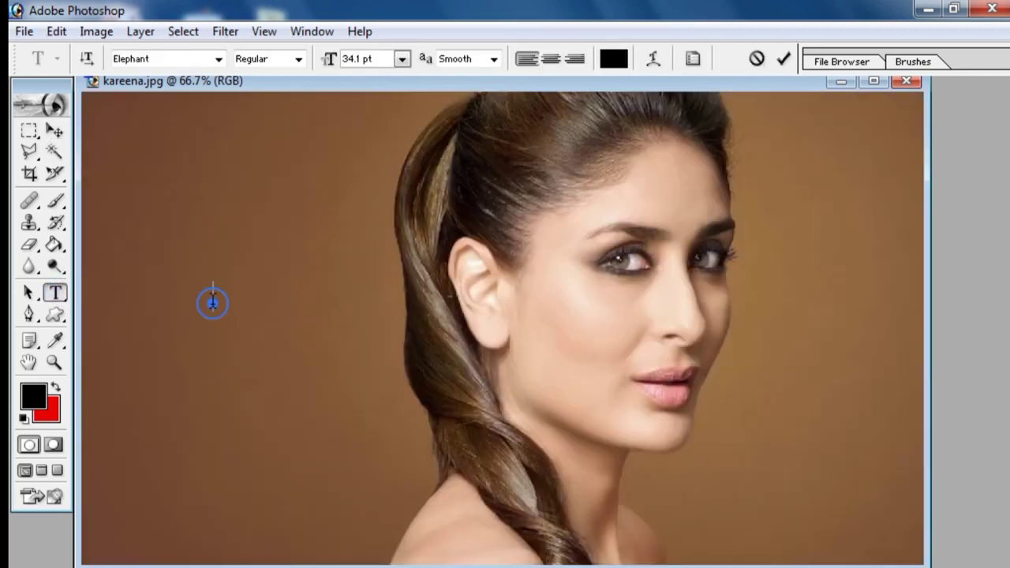
pyautogui.hotkey('ctrl', 'Return')
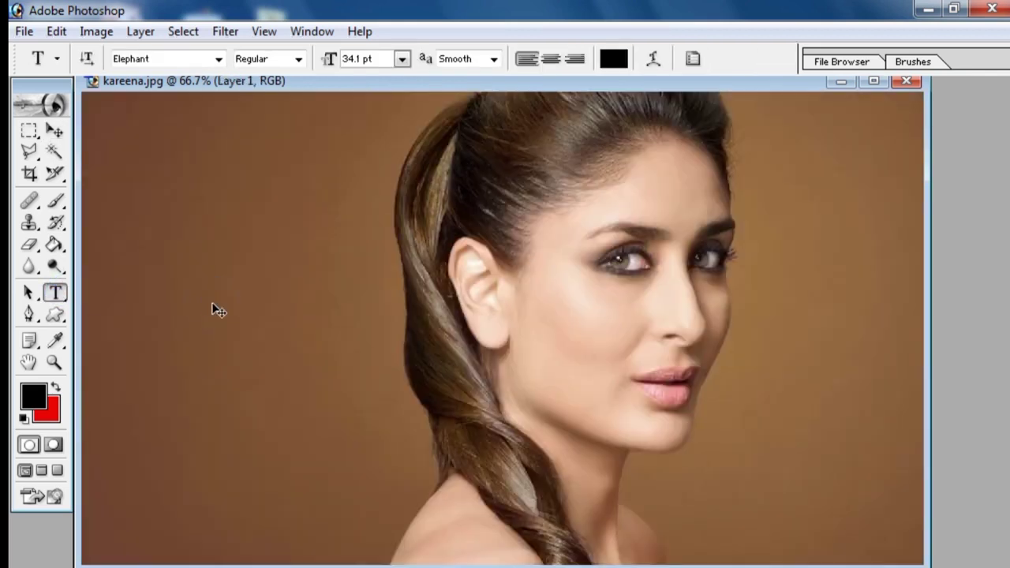
pyautogui.click(246, 333)
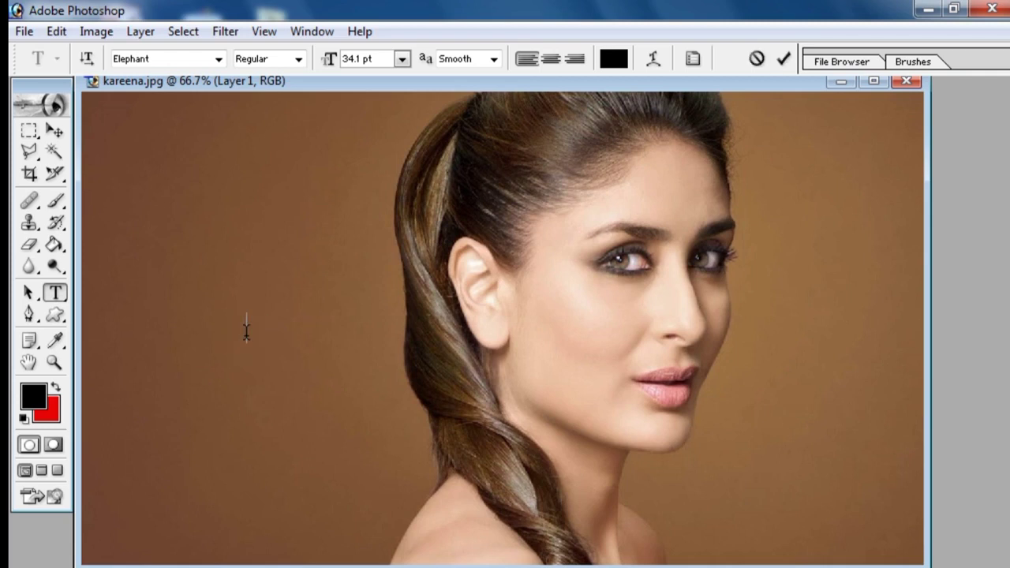
pyautogui.write('KAREENA')
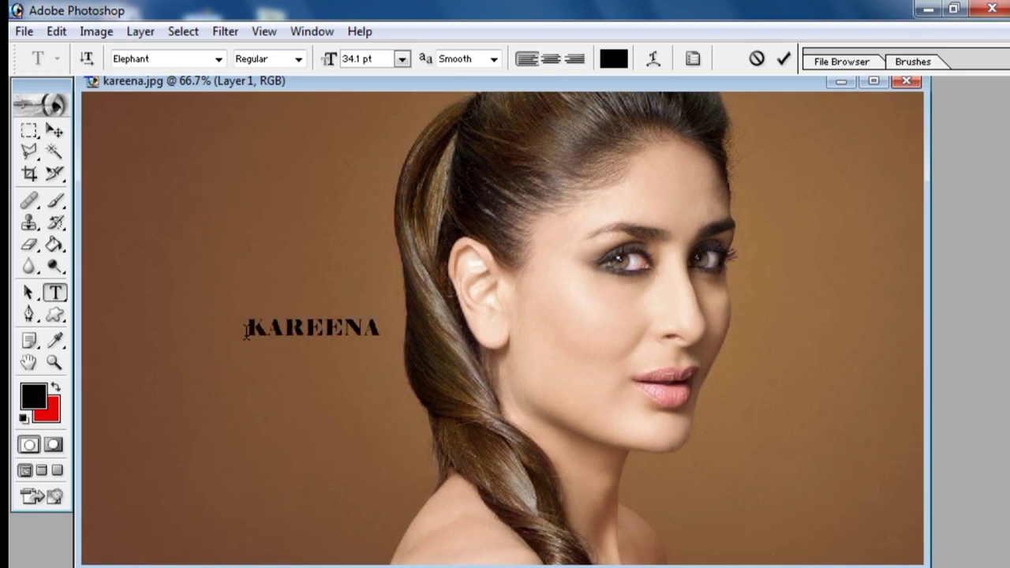
pyautogui.click(53, 129)
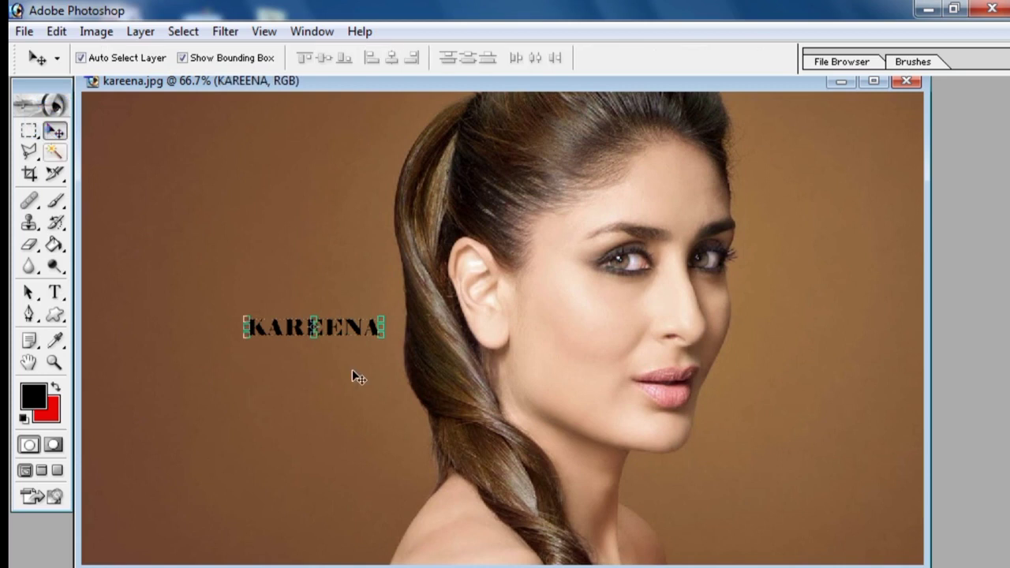
# Enlarge the KAREENA text to about 216% width and 472% height, place it beside the hair and apply the transformation
pyautogui.hotkey('ctrl', 't')
pyautogui.moveTo(387, 341); pyautogui.dragTo(535, 394)
pyautogui.moveTo(460, 375); pyautogui.dragTo(317, 300)
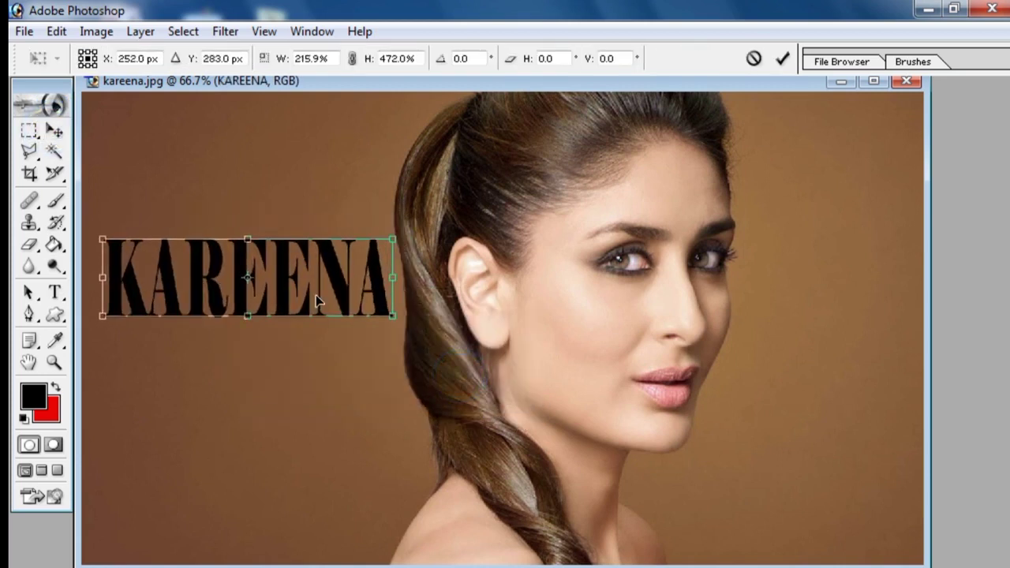
pyautogui.click(56, 131)
pyautogui.click(426, 290)
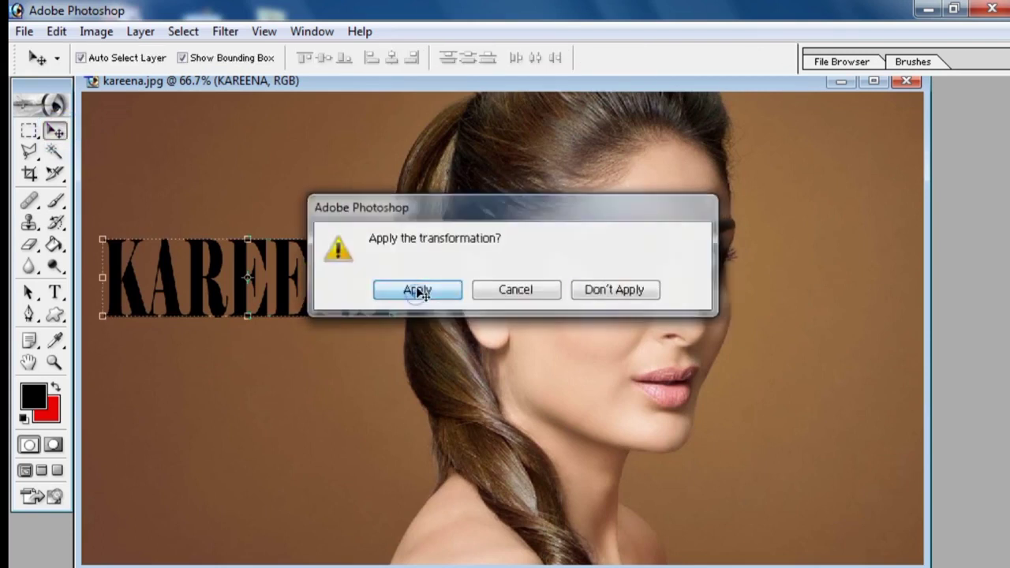
pyautogui.click(335, 358)
pyautogui.click(277, 295)
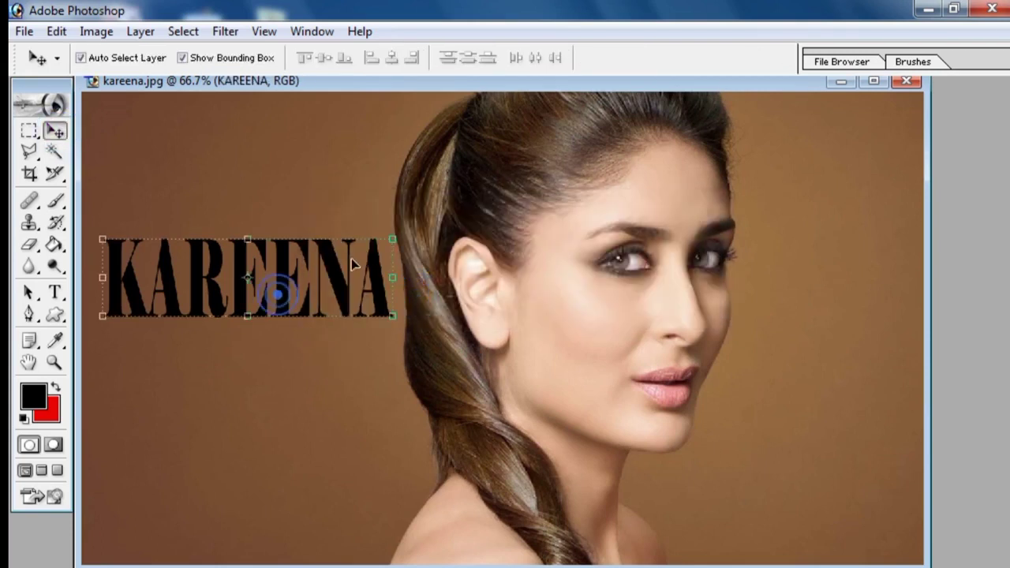
# Rasterize the KAREENA text and apply the Sketch Chrome filter to it with detail 4 and smoothness 8
pyautogui.click(225, 31)
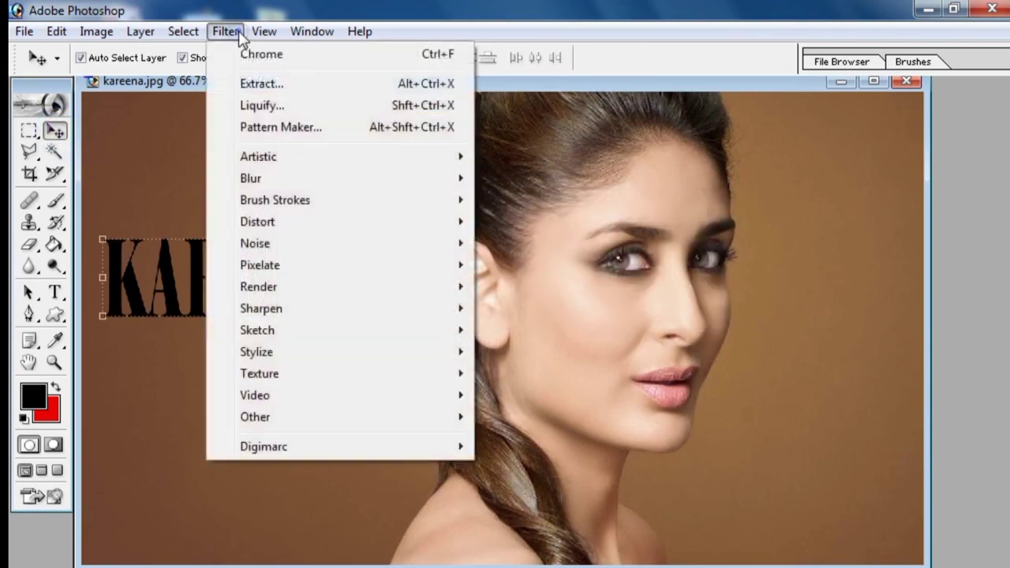
pyautogui.click(291, 330)
pyautogui.click(545, 399)
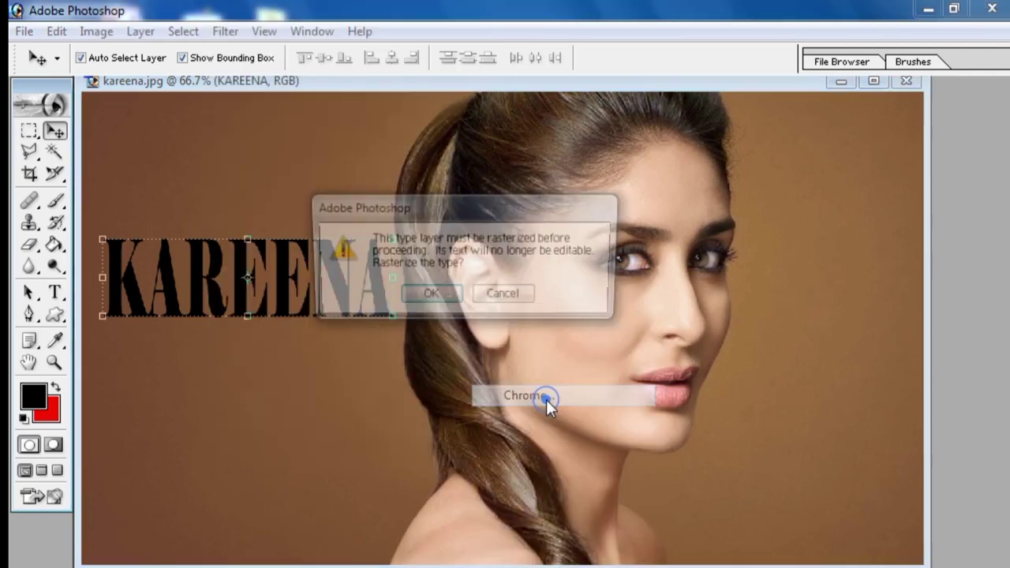
pyautogui.click(452, 296)
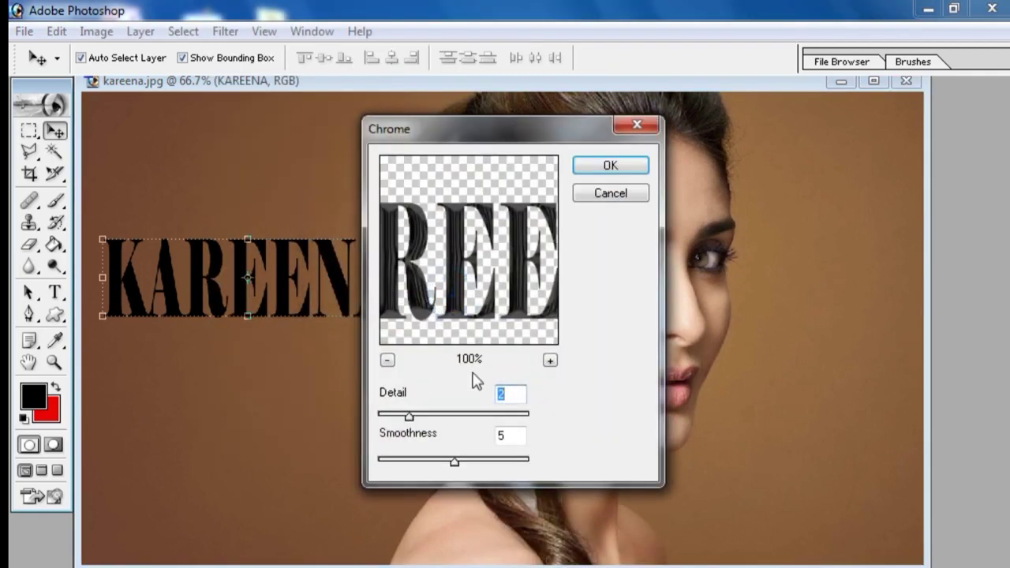
pyautogui.click(386, 361)
pyautogui.moveTo(408, 415); pyautogui.dragTo(443, 416)
pyautogui.moveTo(455, 461); pyautogui.dragTo(497, 458)
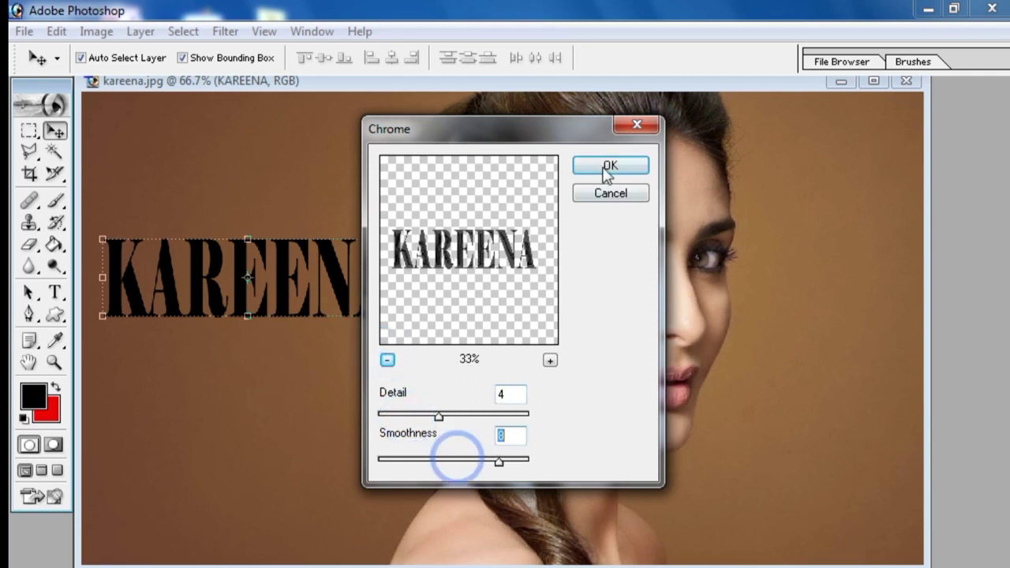
pyautogui.click(605, 168)
# Select the portrait's Background layer and apply the Sketch Graphic Pen filter with the light/dark balance at 38
pyautogui.click(325, 370)
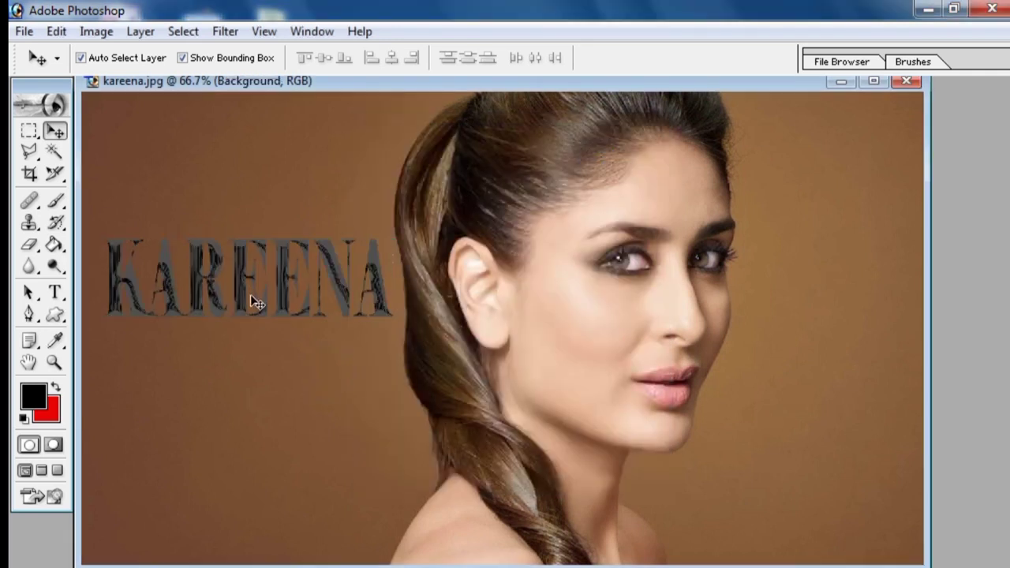
pyautogui.click(297, 296)
pyautogui.click(475, 288)
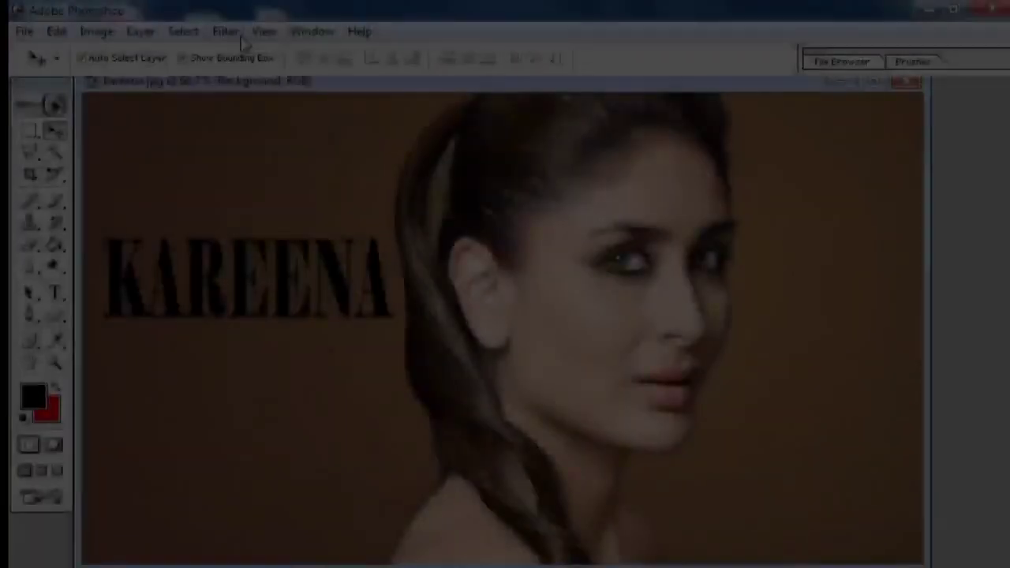
pyautogui.click(233, 33)
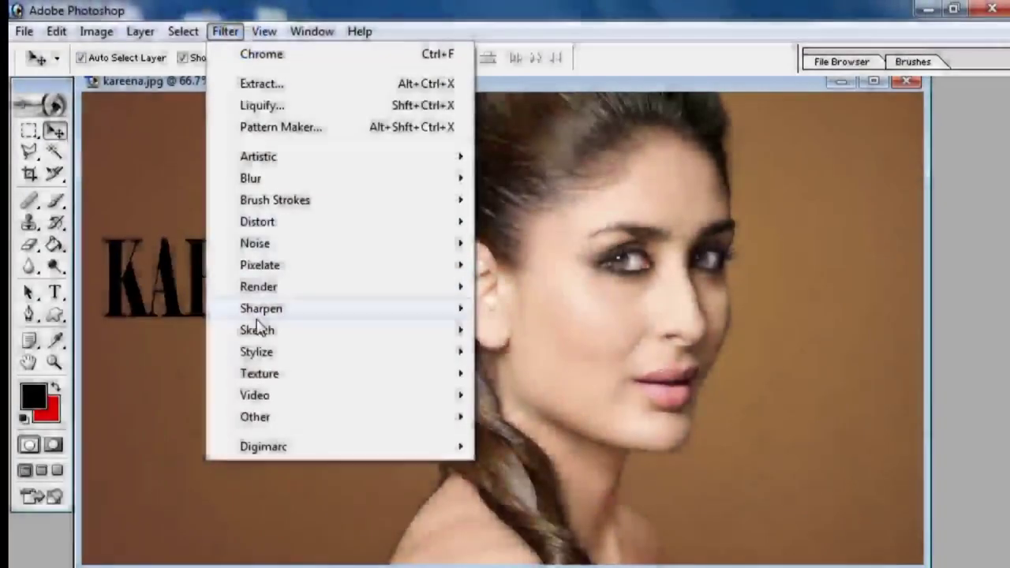
pyautogui.click(258, 329)
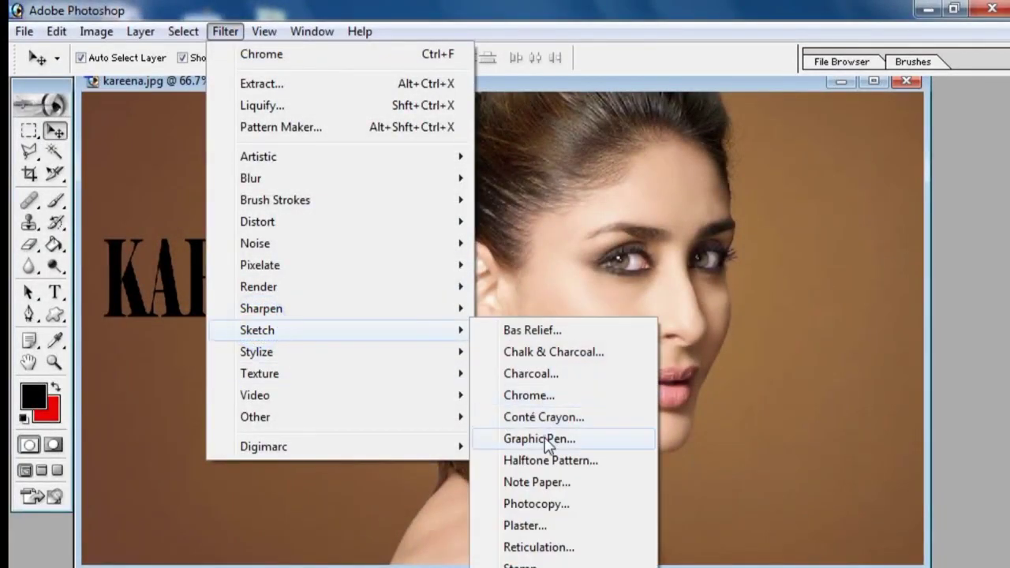
pyautogui.click(544, 438)
pyautogui.click(387, 364)
pyautogui.click(387, 364)
pyautogui.click(387, 363)
pyautogui.click(387, 364)
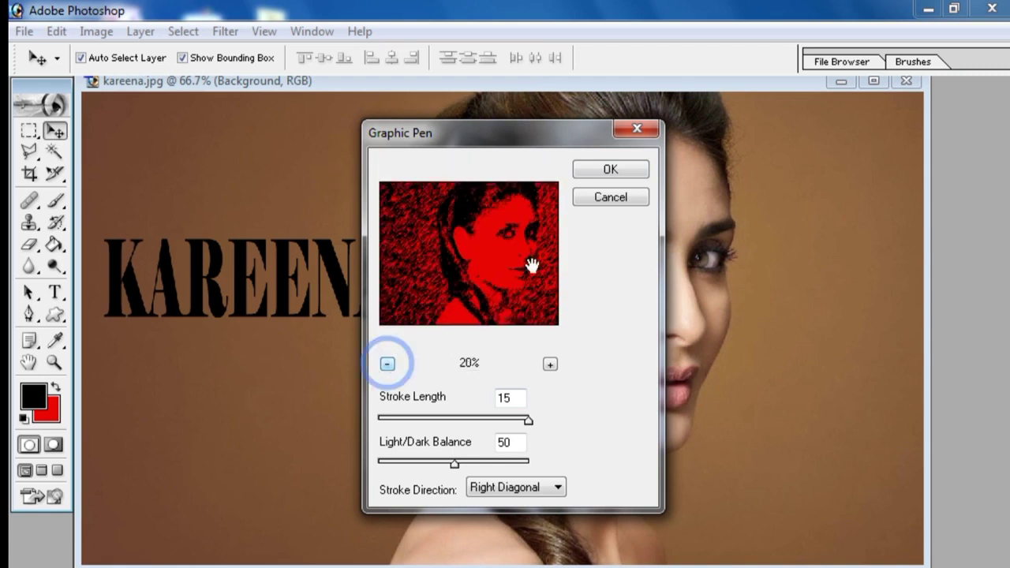
pyautogui.moveTo(458, 467); pyautogui.dragTo(436, 465)
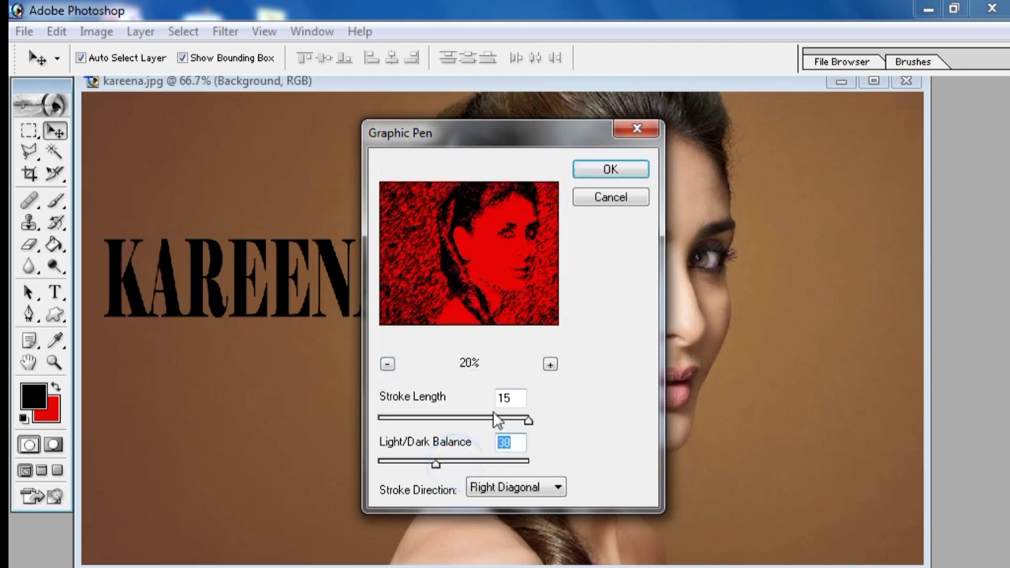
pyautogui.click(611, 170)
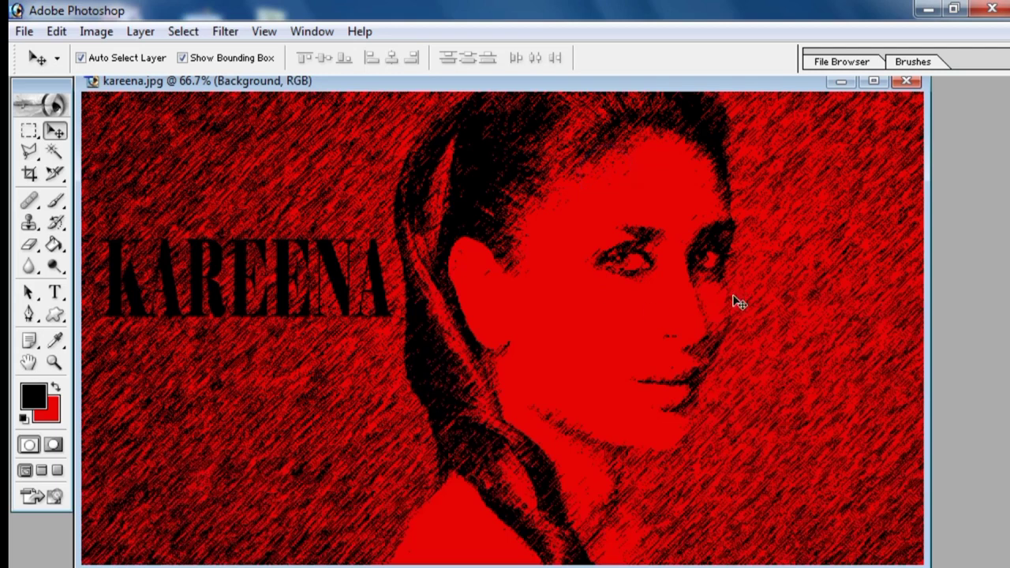
# Apply the Sketch Plaster filter to the portrait with image balance 20, smoothness 2 and light direction Top
pyautogui.click(225, 31)
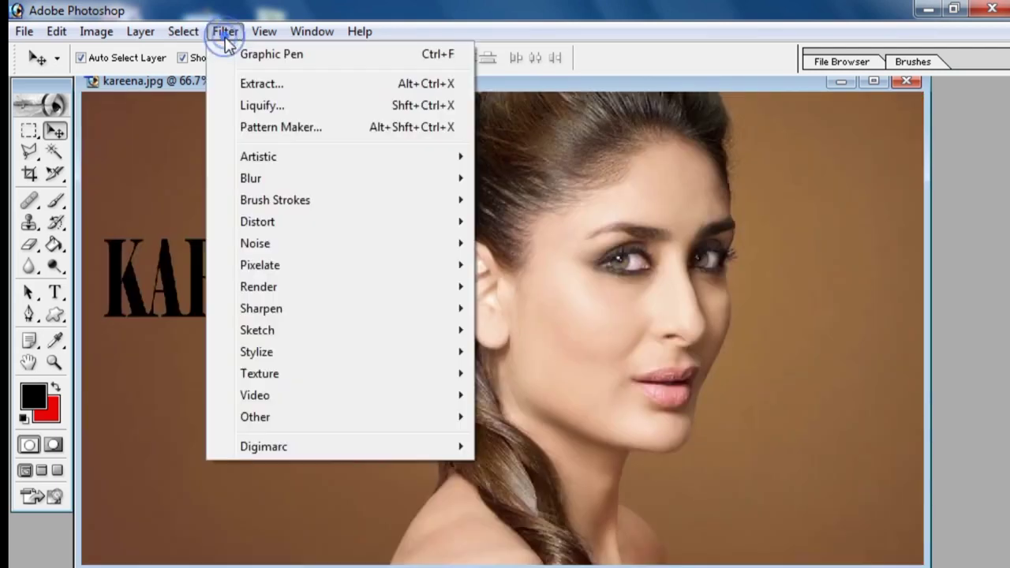
pyautogui.moveTo(284, 342)
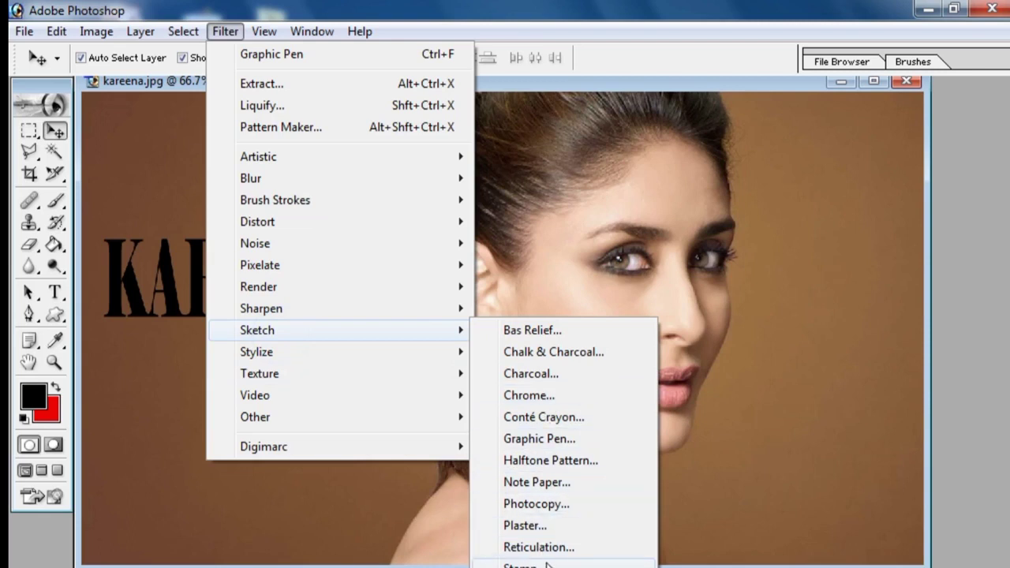
pyautogui.click(517, 525)
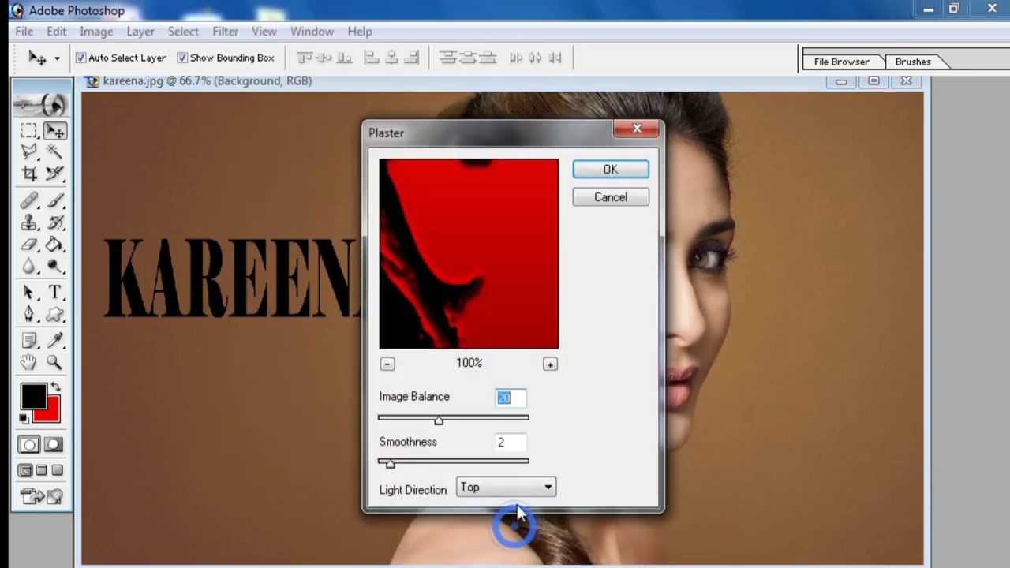
pyautogui.click(388, 364)
pyautogui.click(388, 364)
pyautogui.click(387, 364)
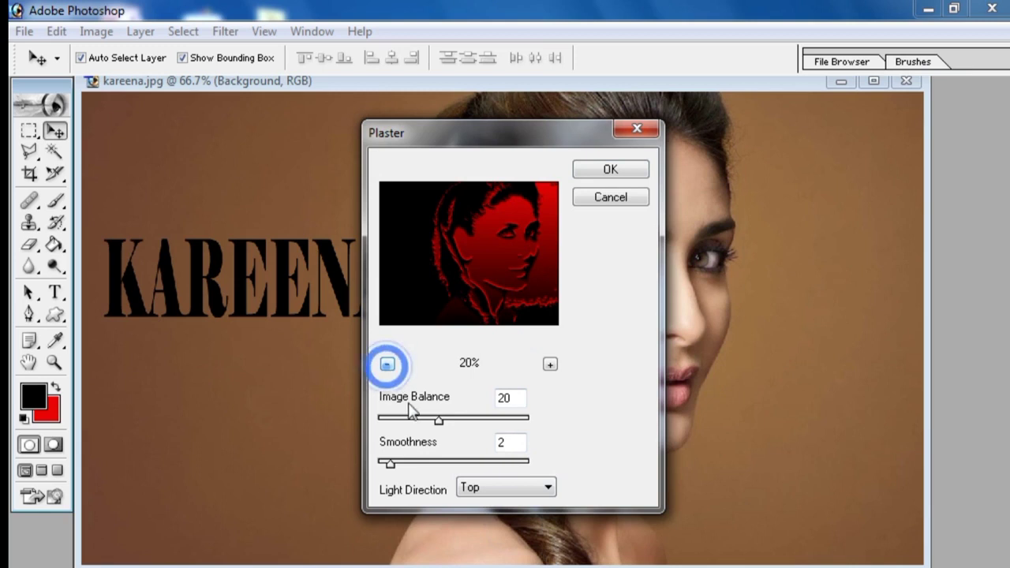
pyautogui.click(609, 170)
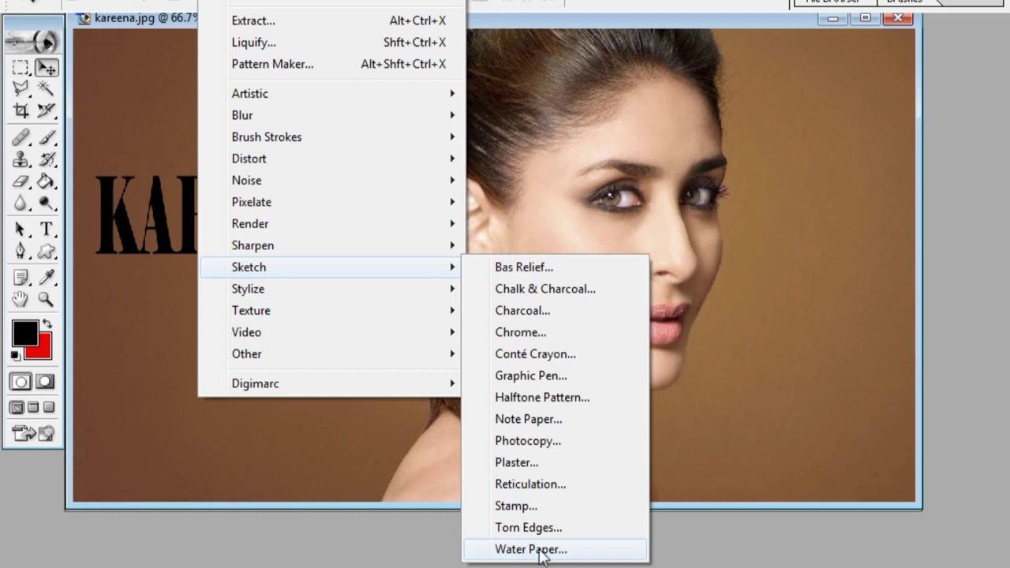
# Apply the Sketch Water Paper filter to the portrait with fiber length 26, brightness 74 and contrast 68
pyautogui.click(512, 553)
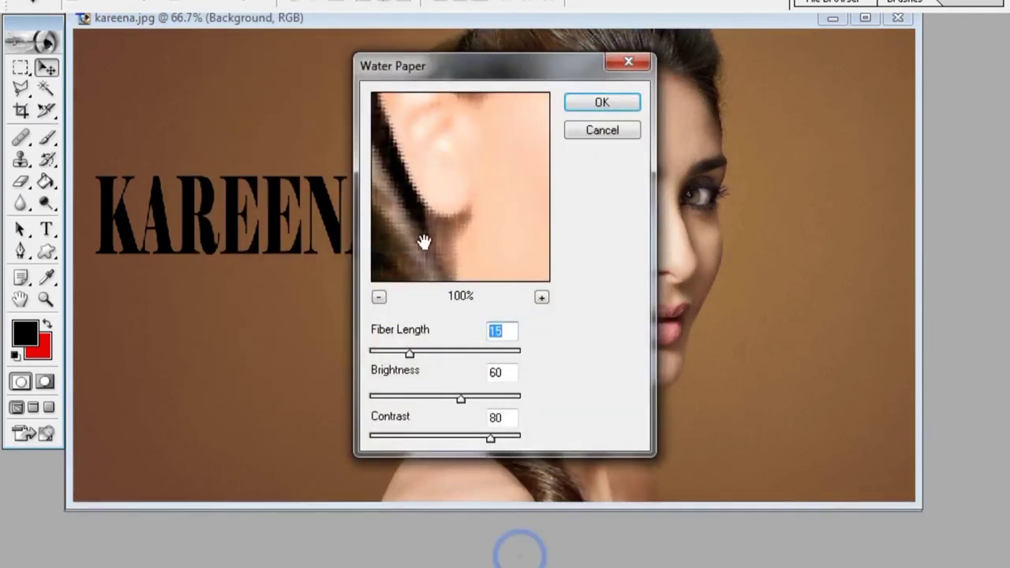
pyautogui.click(378, 298)
pyautogui.click(377, 335)
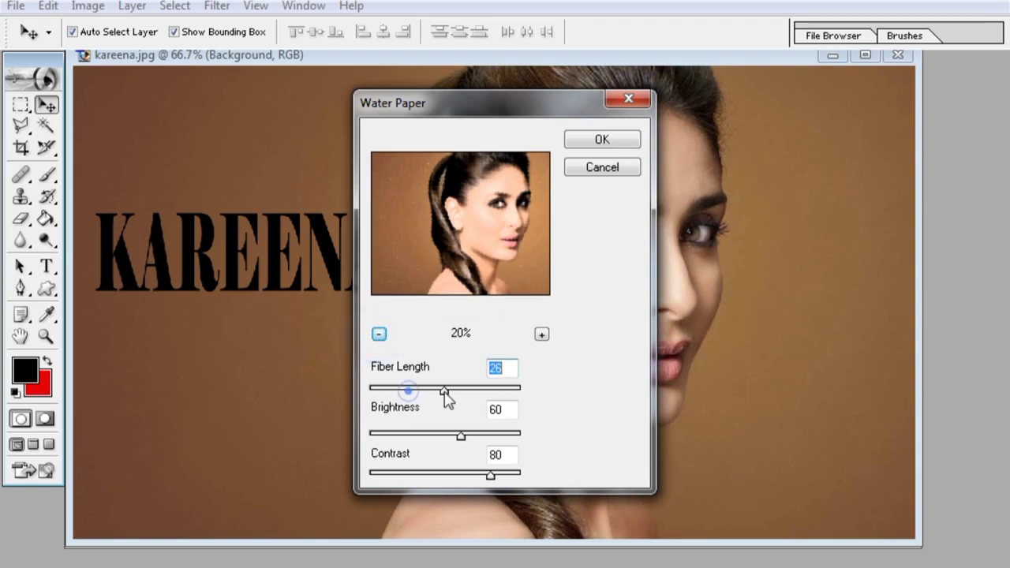
pyautogui.moveTo(461, 435); pyautogui.dragTo(438, 436)
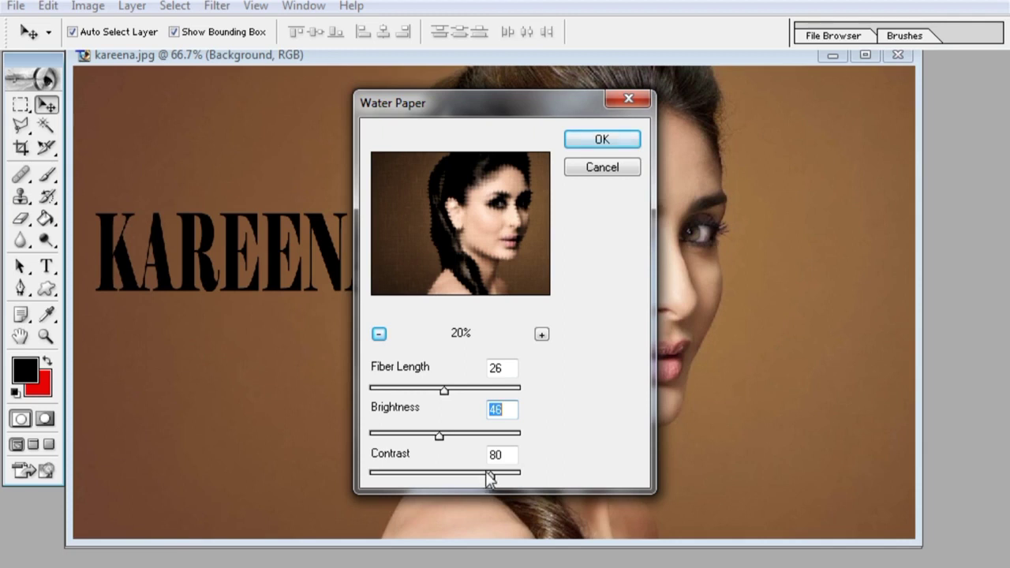
pyautogui.moveTo(439, 436); pyautogui.dragTo(481, 436)
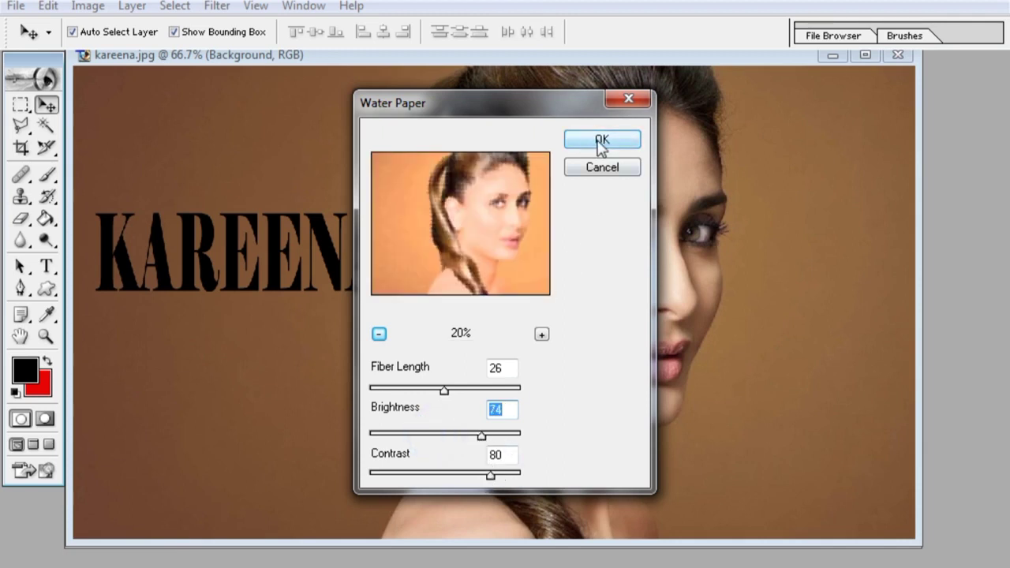
pyautogui.moveTo(436, 474); pyautogui.dragTo(473, 478)
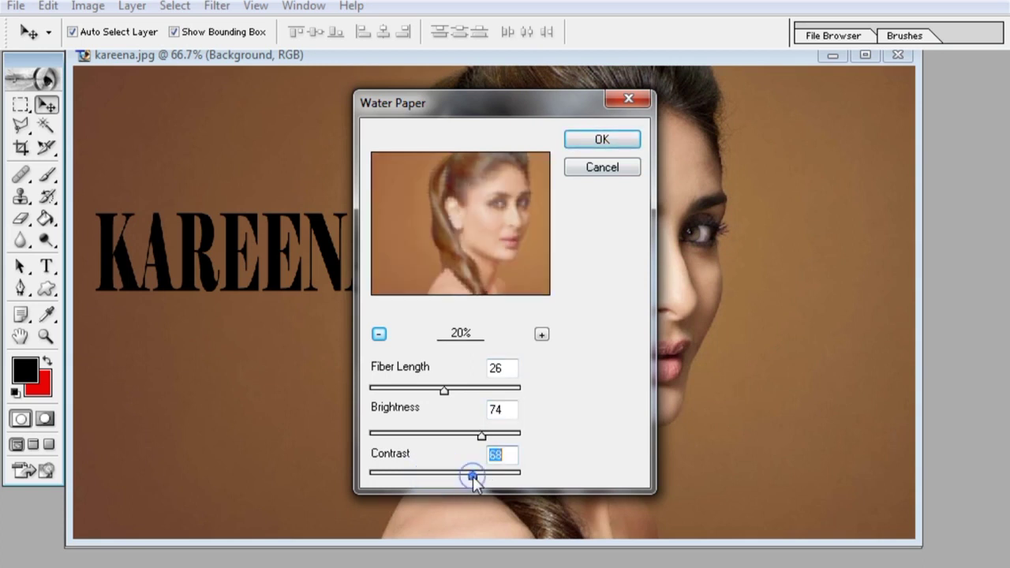
pyautogui.click(595, 147)
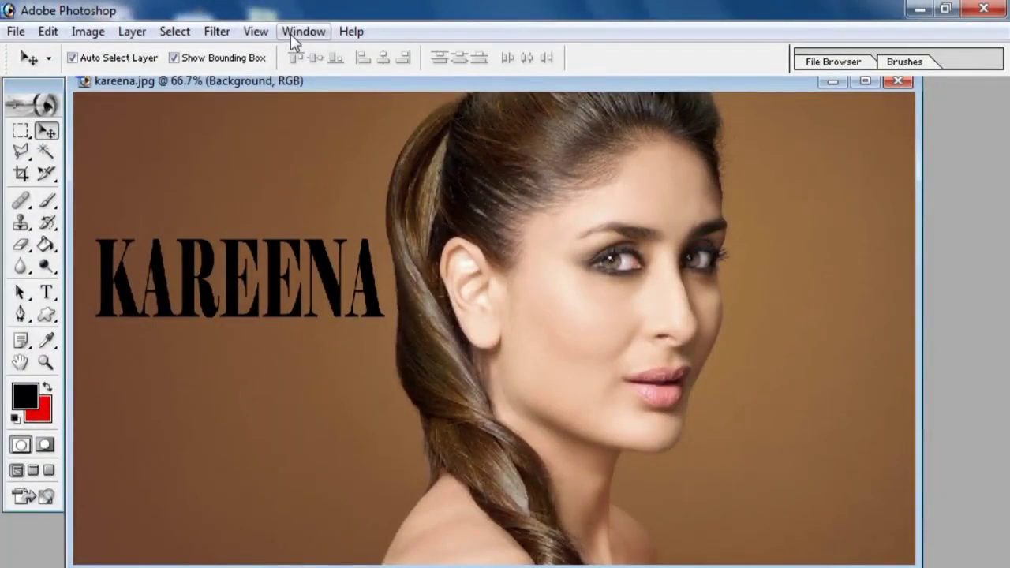
# Open the Stylize Diffuse filter for the portrait and reduce its preview to 25%
pyautogui.click(218, 32)
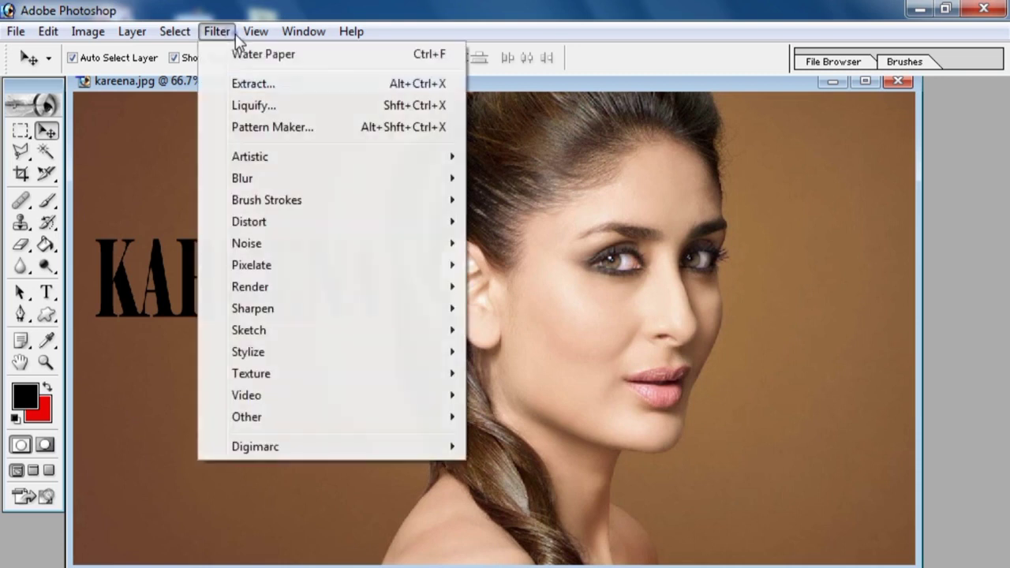
pyautogui.click(248, 331)
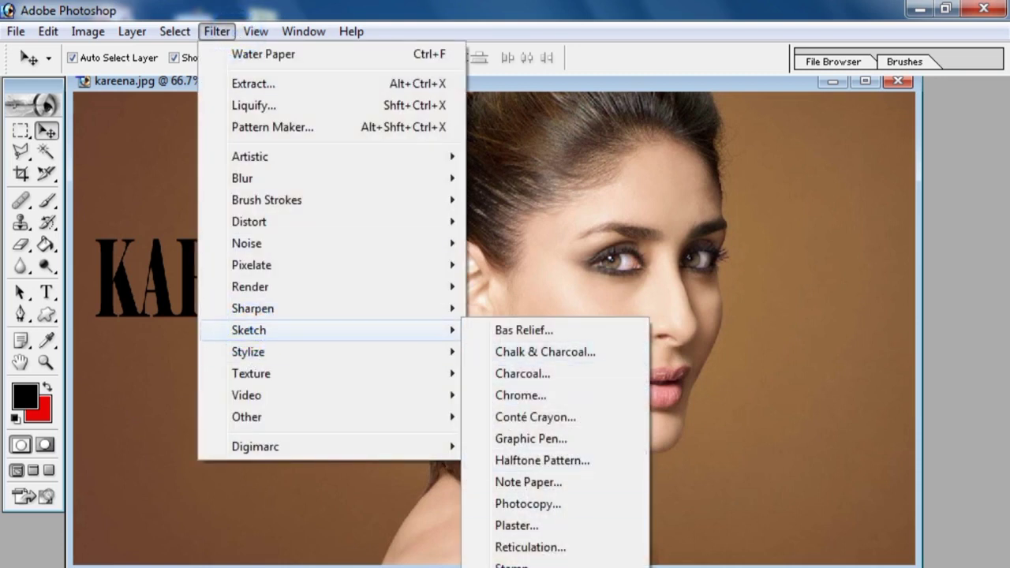
pyautogui.click(309, 350)
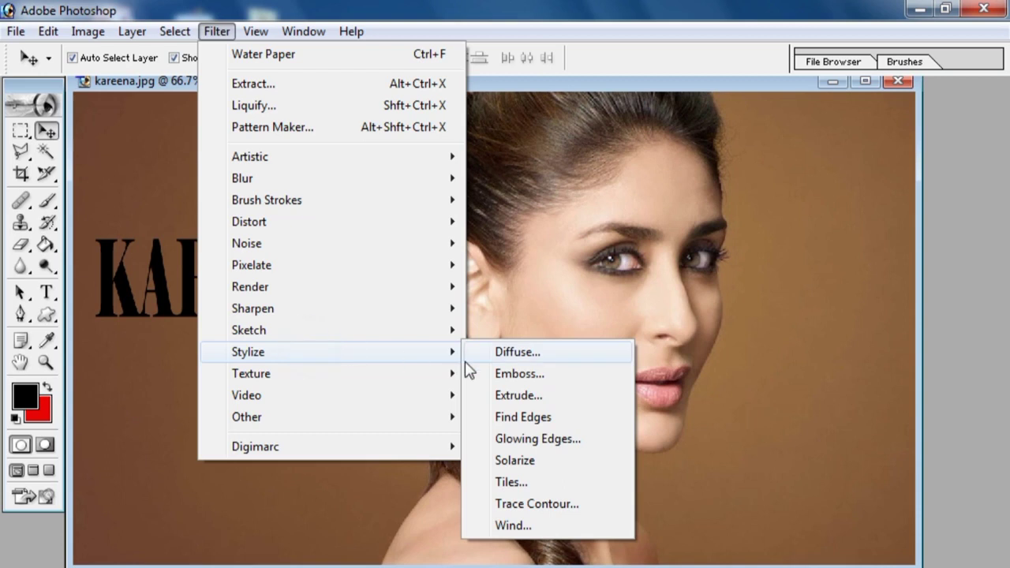
pyautogui.click(399, 357)
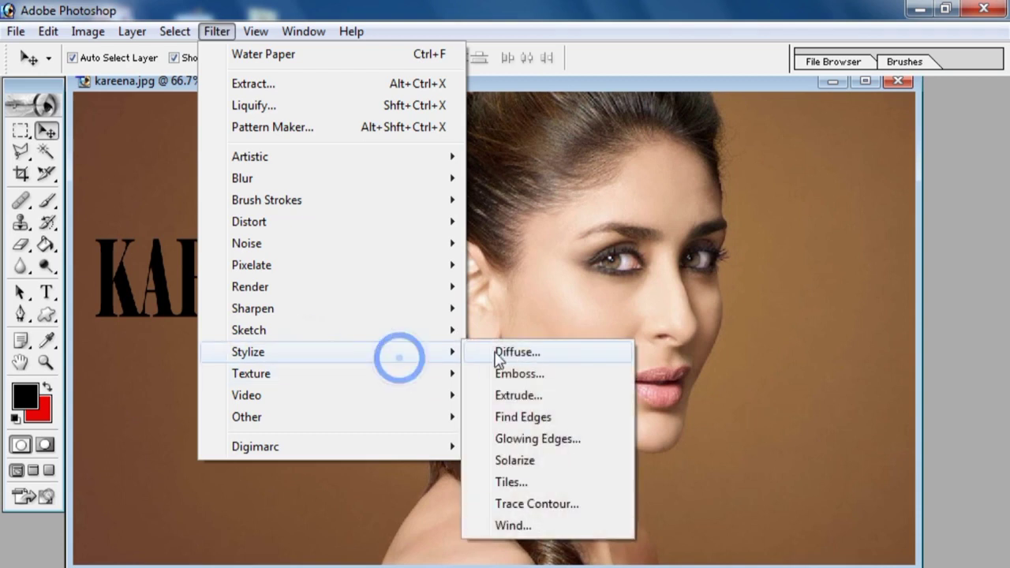
pyautogui.click(499, 355)
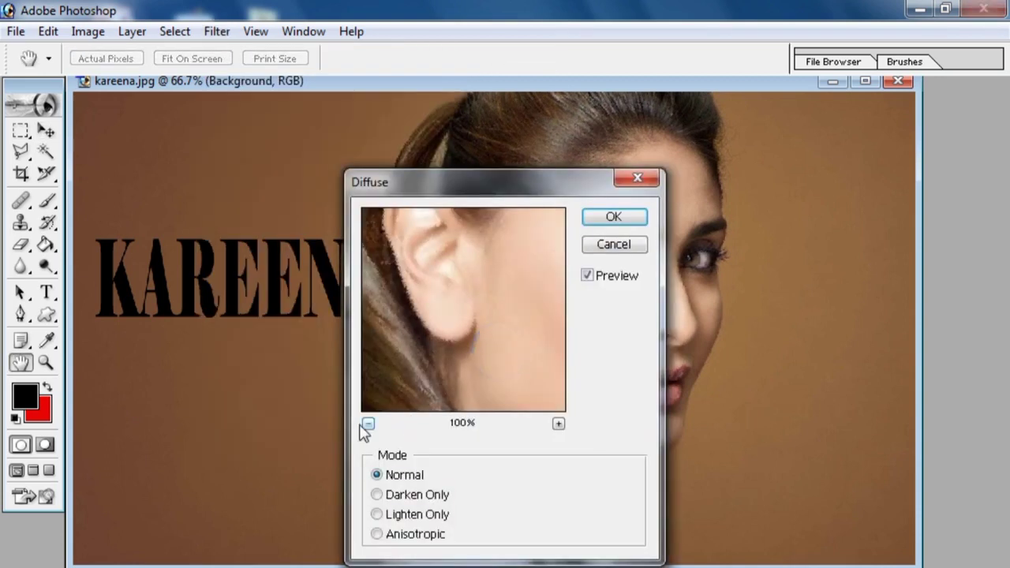
pyautogui.click(364, 425)
pyautogui.click(364, 424)
pyautogui.click(364, 424)
pyautogui.click(363, 424)
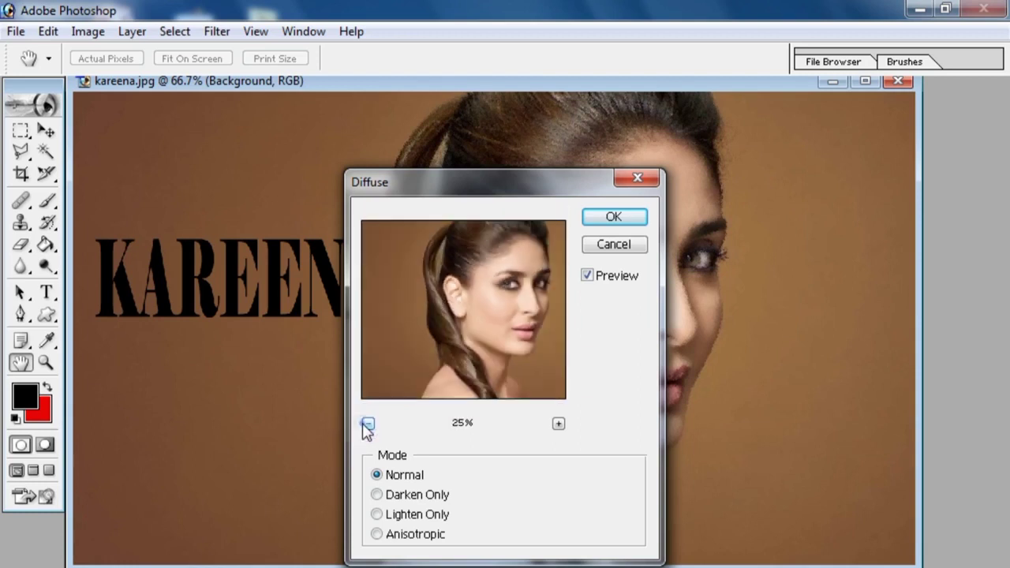
# Preview the Darken Only, Lighten Only and Anisotropic modes of the Diffuse filter
pyautogui.click(377, 494)
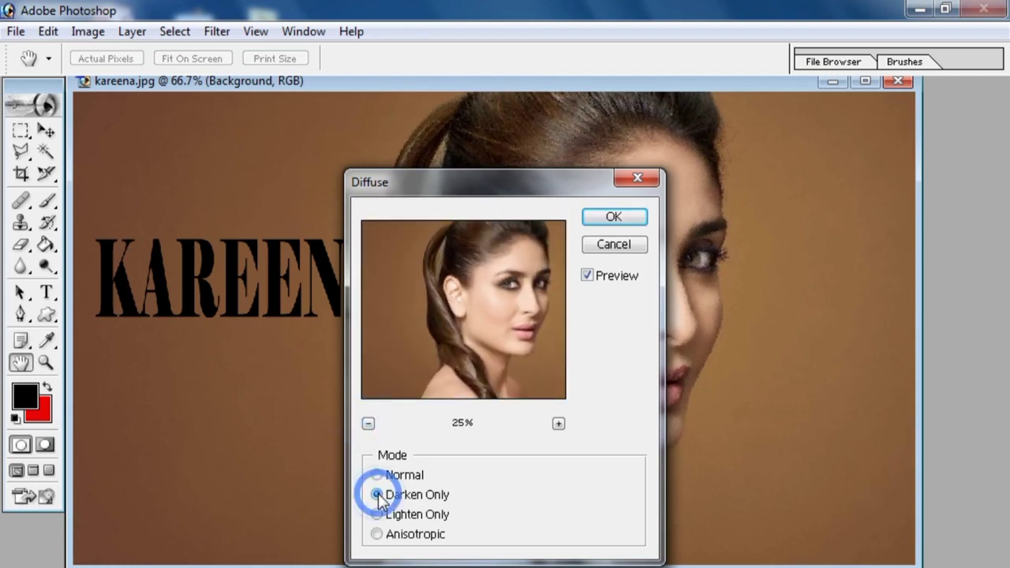
pyautogui.click(377, 495)
pyautogui.click(377, 513)
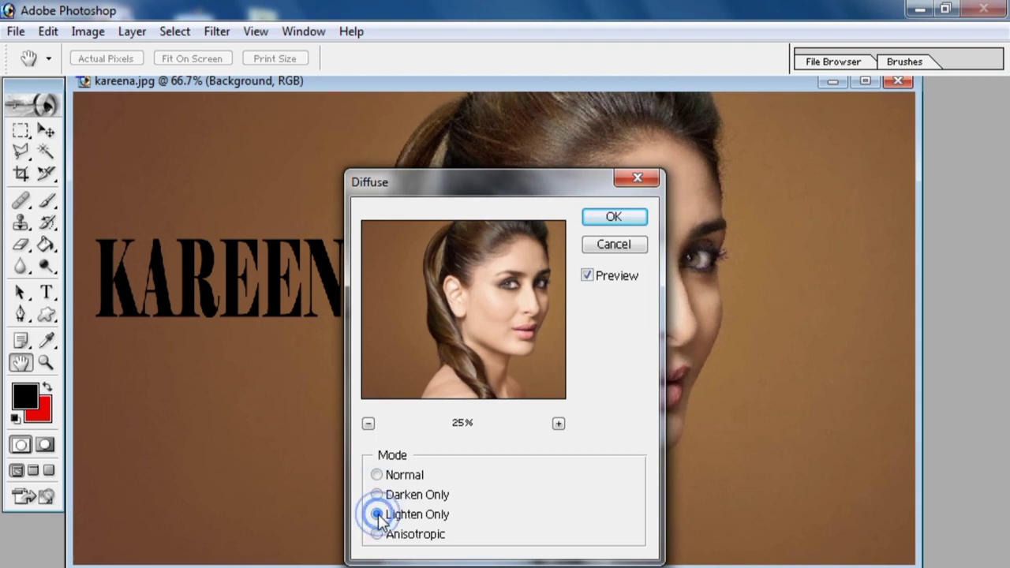
pyautogui.click(379, 542)
pyautogui.click(377, 534)
# Uncover the portrait, compare the Lighten Only mode on it and apply the Diffuse filter in Darken Only mode
pyautogui.moveTo(462, 186); pyautogui.dragTo(165, 209)
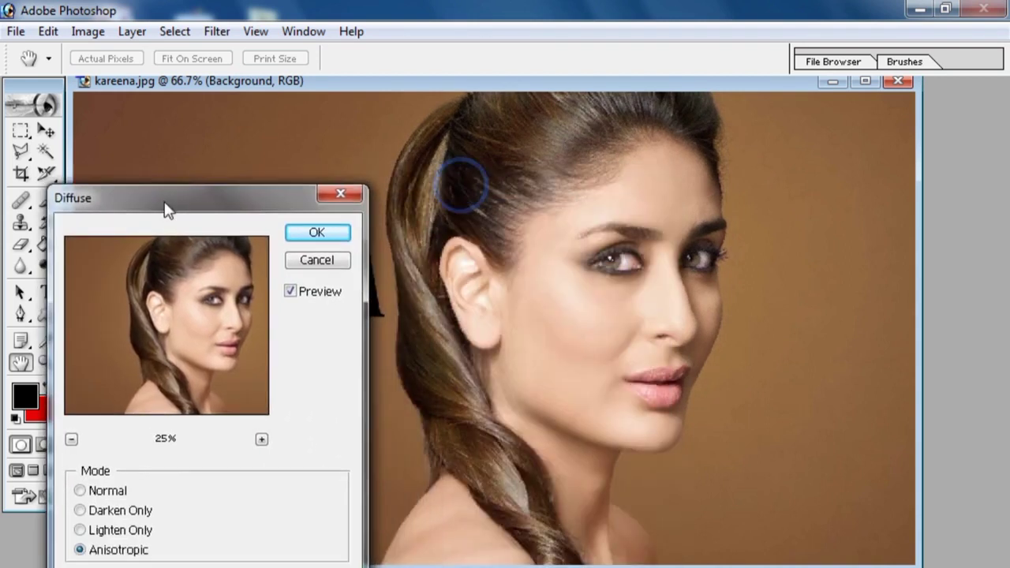
pyautogui.click(101, 527)
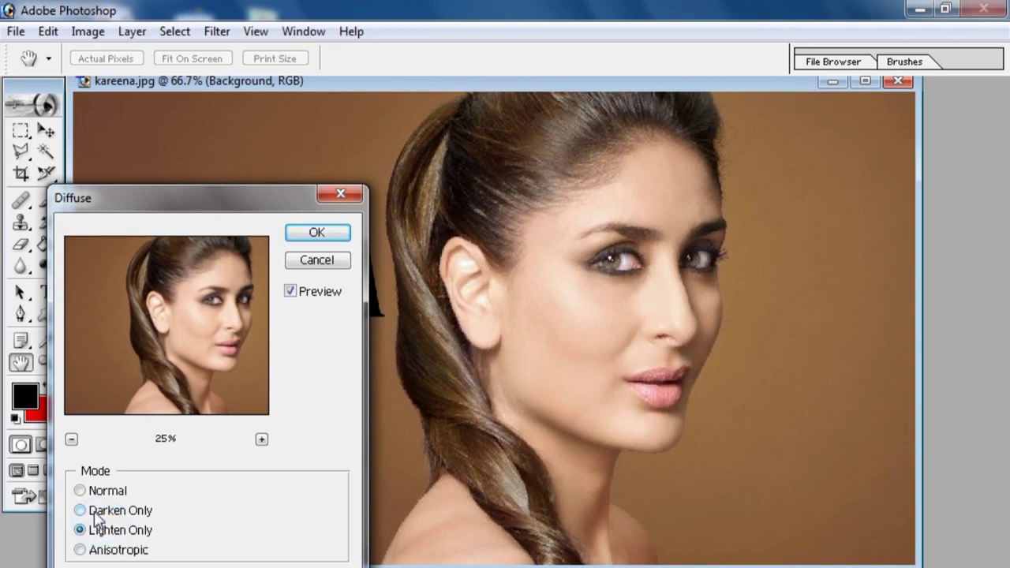
pyautogui.click(95, 513)
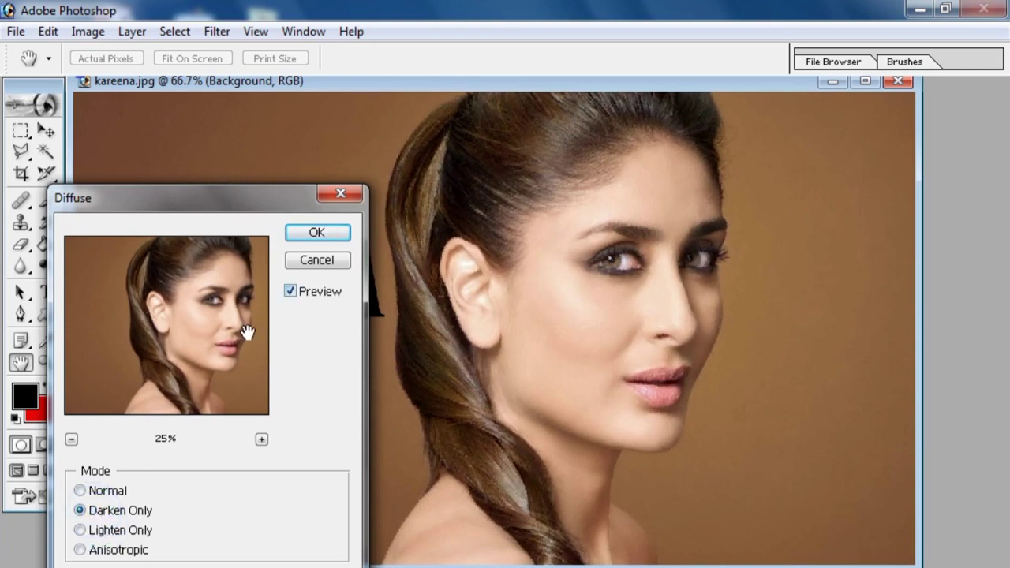
pyautogui.click(319, 231)
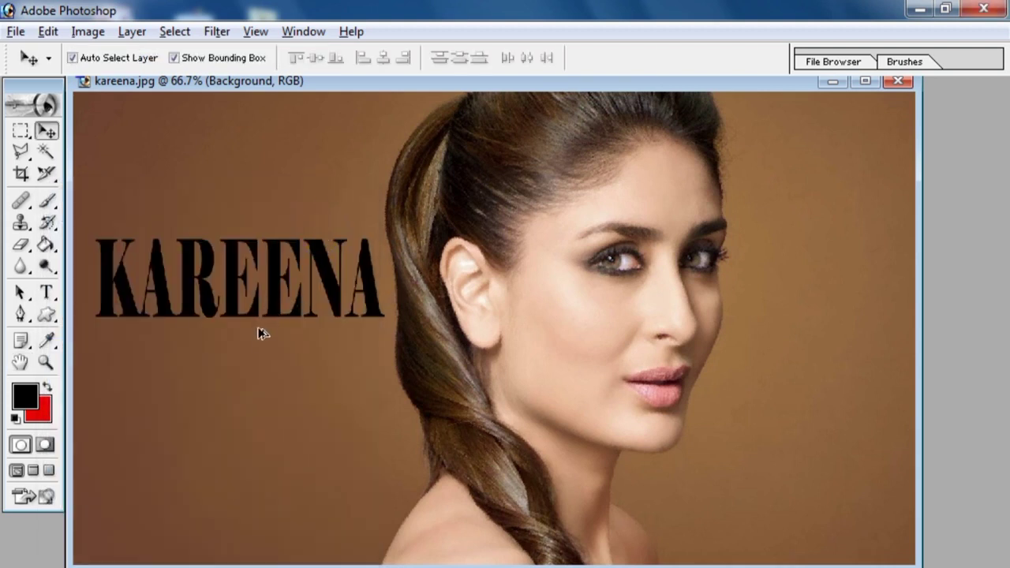
# Apply the Stylize Solarize filter to the portrait
pyautogui.click(217, 31)
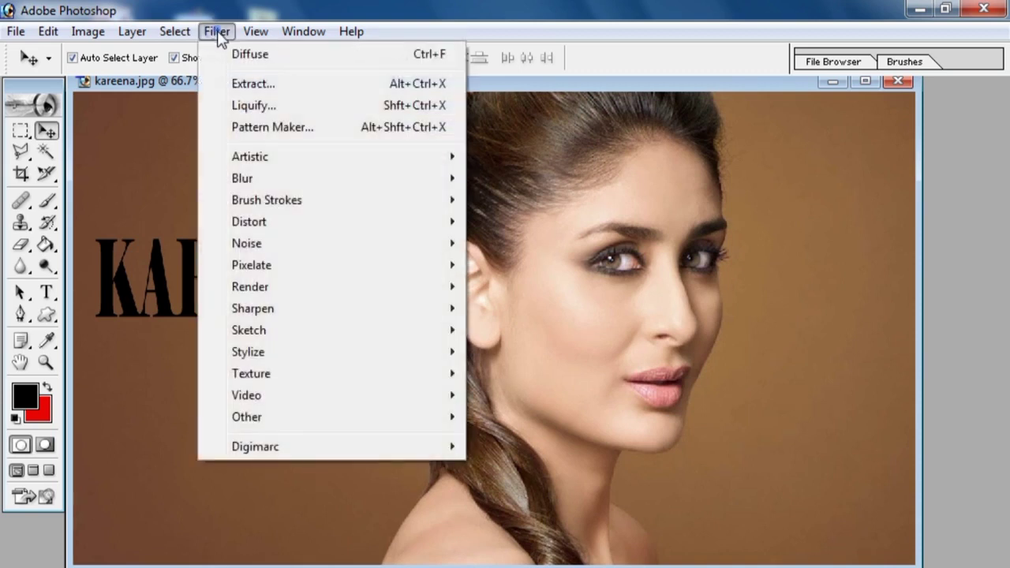
pyautogui.click(271, 355)
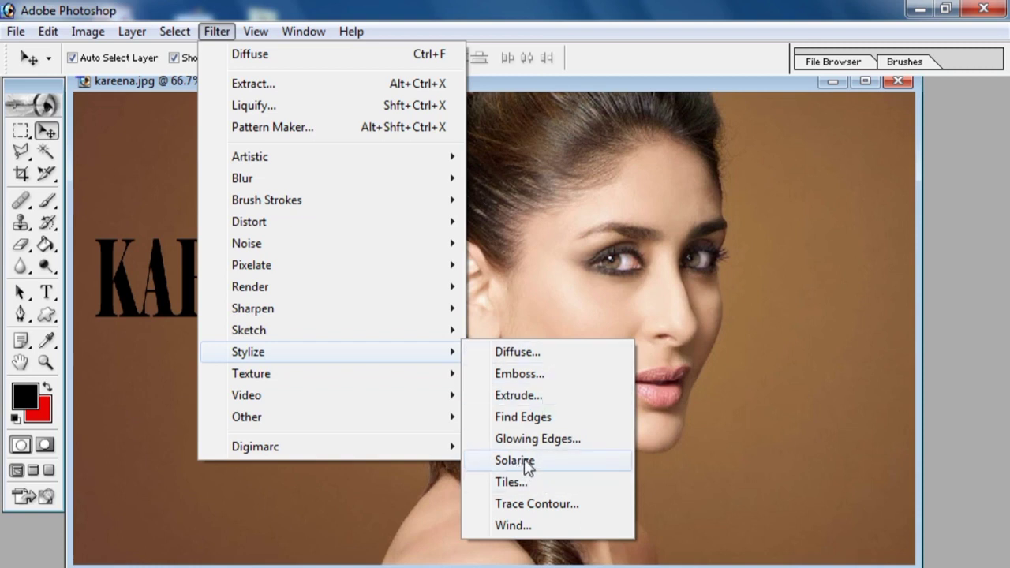
pyautogui.click(548, 461)
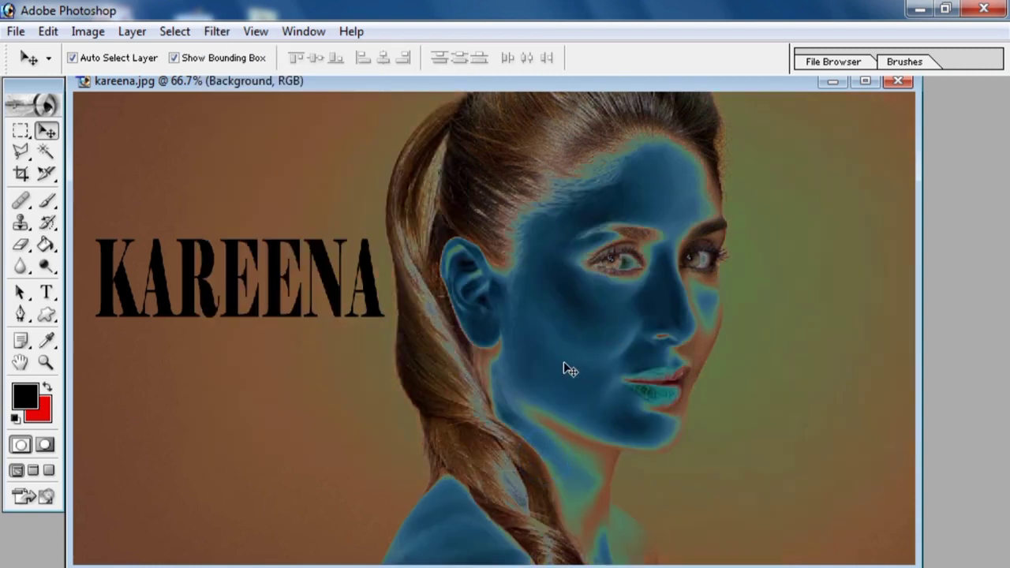
# Open the Stylize Trace Contour filter on the unsolarized portrait and compare its Upper and Lower edge options
pyautogui.click(284, 355)
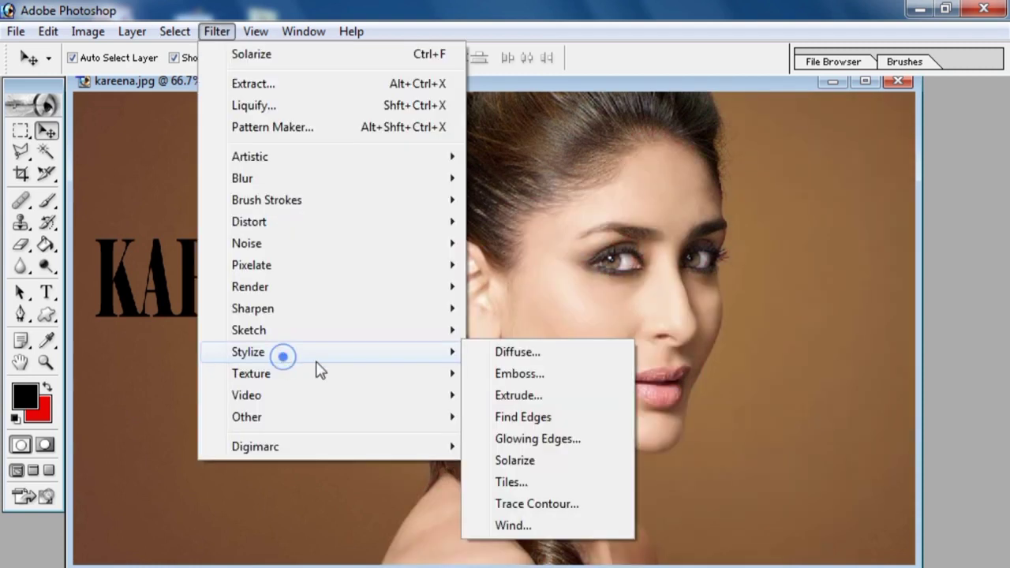
pyautogui.click(536, 504)
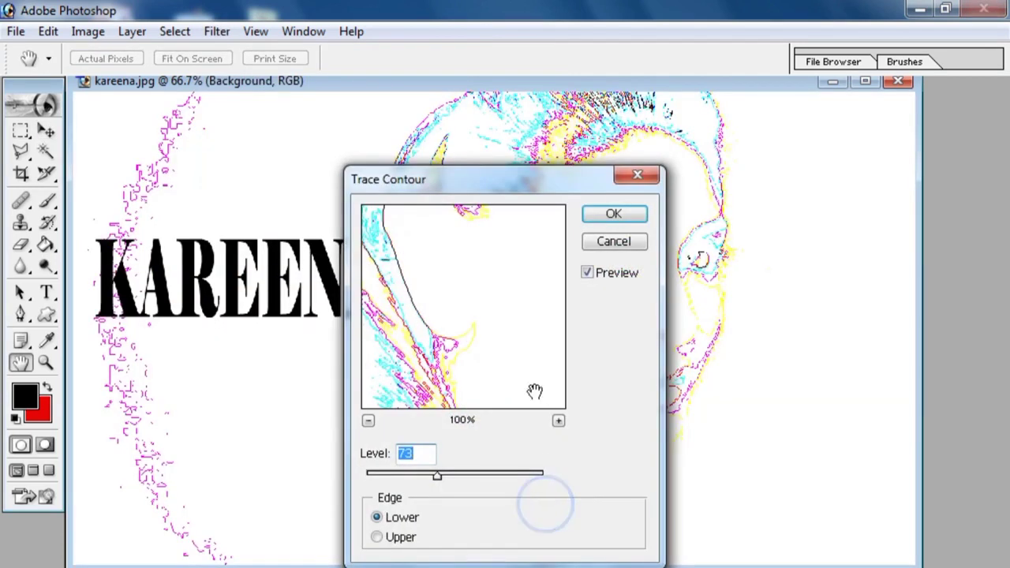
pyautogui.moveTo(490, 176)
pyautogui.mouseDown()
pyautogui.moveTo(857, 216)
pyautogui.moveTo(908, 266)
pyautogui.moveTo(902, 189)
pyautogui.mouseUp()
pyautogui.click(792, 545)
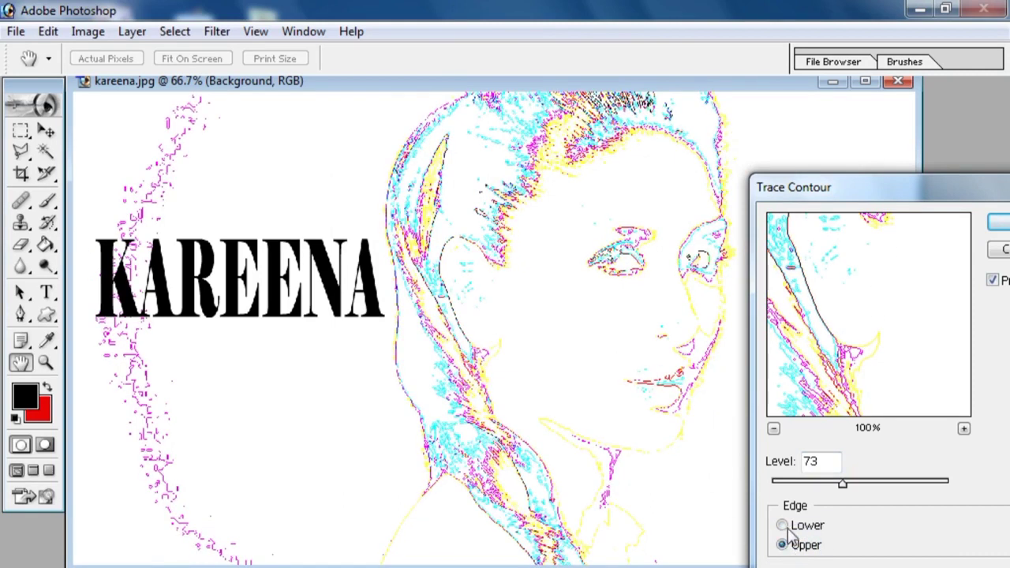
pyautogui.click(790, 522)
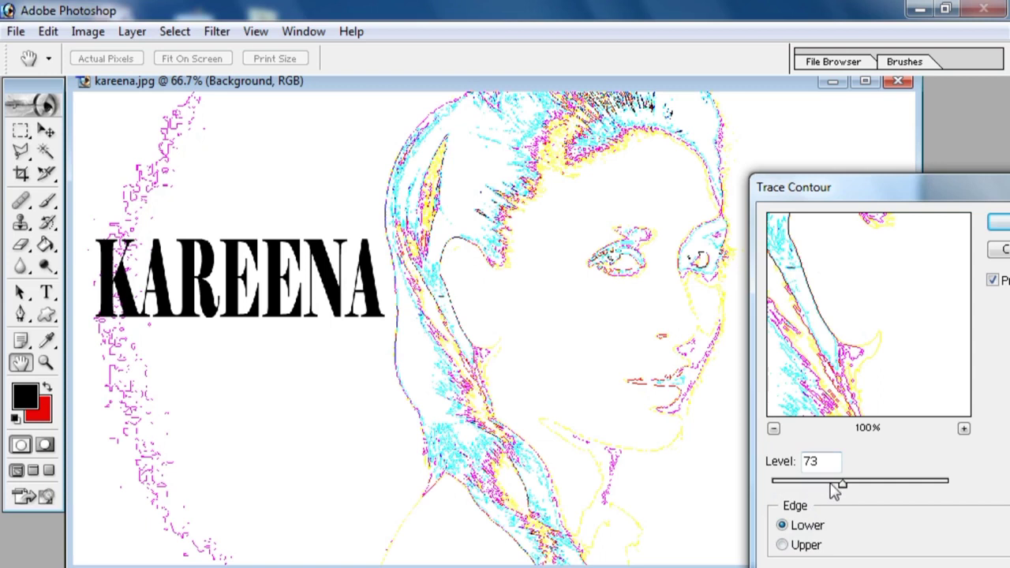
# Apply the Trace Contour filter to the portrait at level 55 with the Lower edge, and undo it
pyautogui.moveTo(824, 487); pyautogui.dragTo(808, 481)
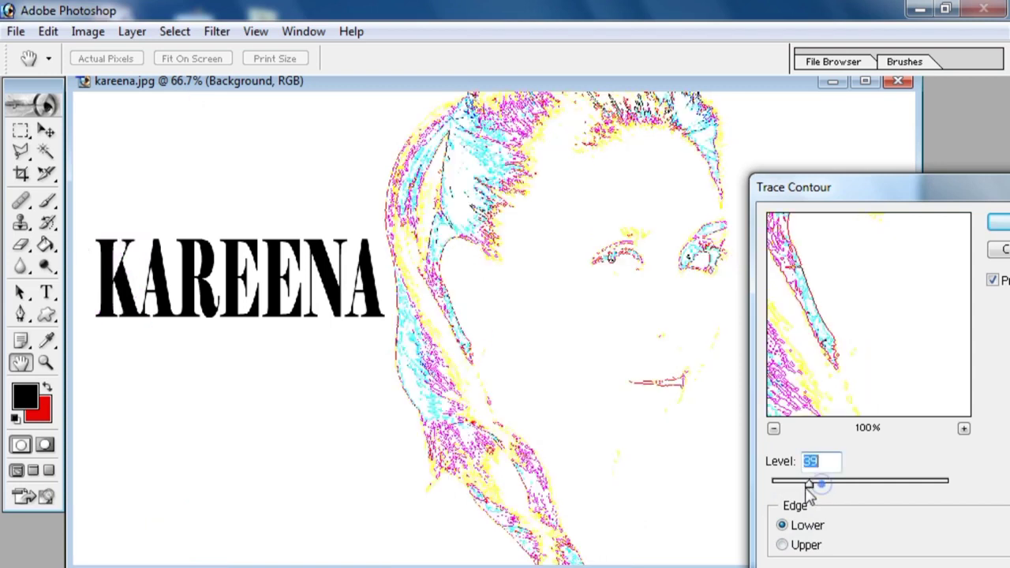
pyautogui.click(773, 428)
pyautogui.click(774, 428)
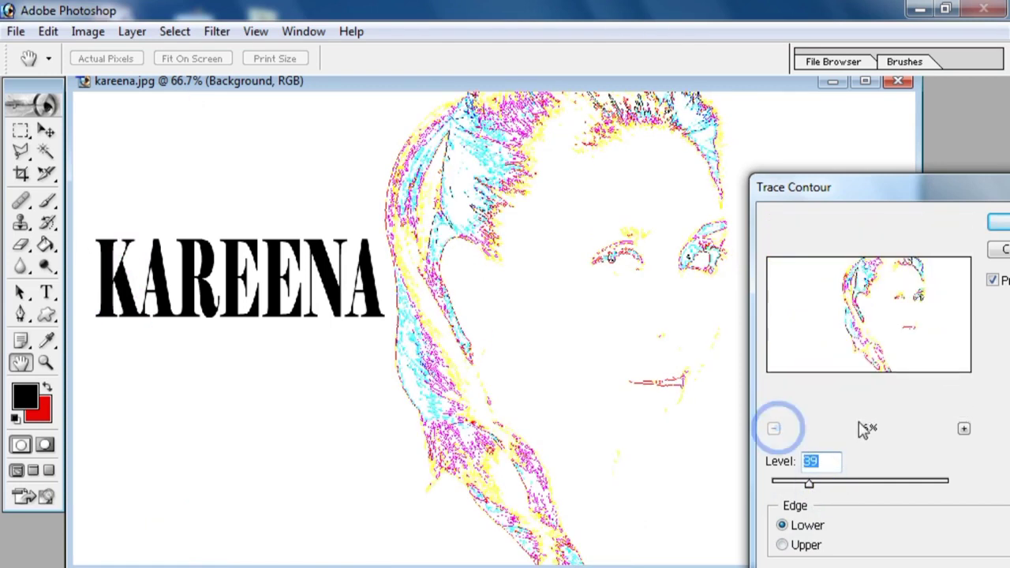
pyautogui.moveTo(808, 483); pyautogui.dragTo(824, 482)
pyautogui.moveTo(950, 191)
pyautogui.mouseDown()
pyautogui.moveTo(825, 214)
pyautogui.moveTo(888, 207)
pyautogui.mouseUp()
pyautogui.click(957, 236)
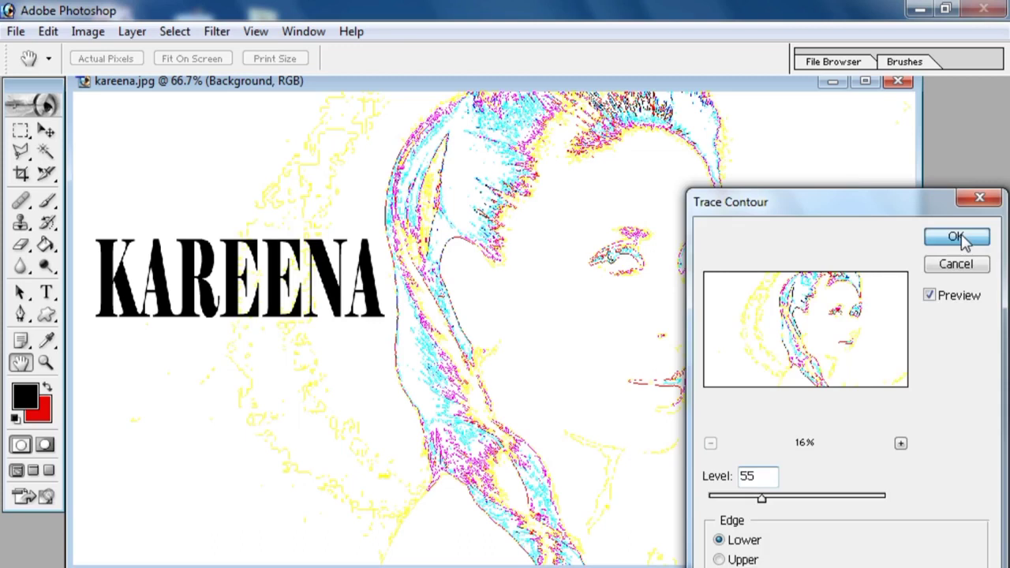
pyautogui.press('v')
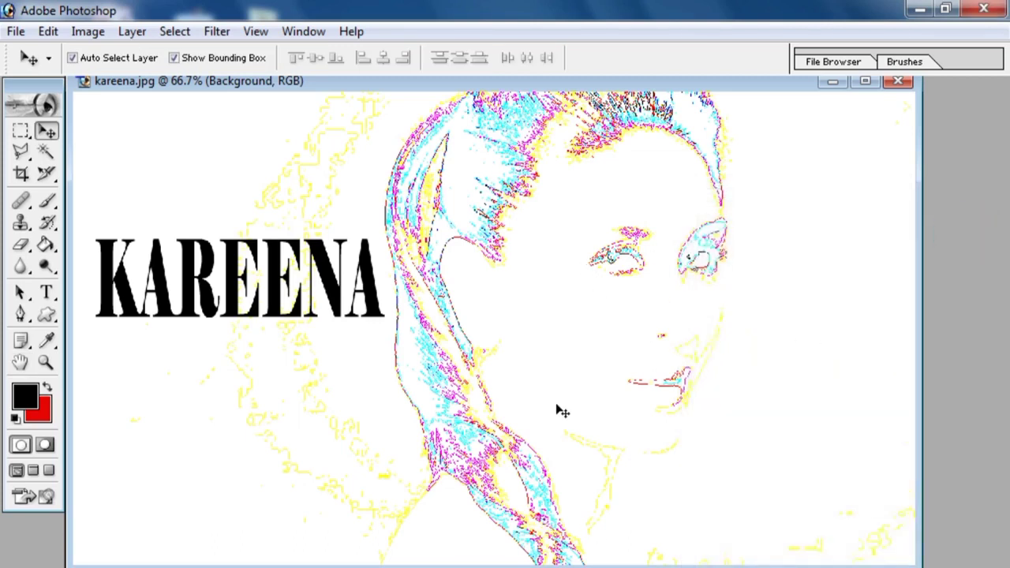
pyautogui.hotkey('ctrl', 'z')
# Open the Stylize Wind filter for the portrait, show the whole face in its preview and uncover the photo
pyautogui.click(217, 32)
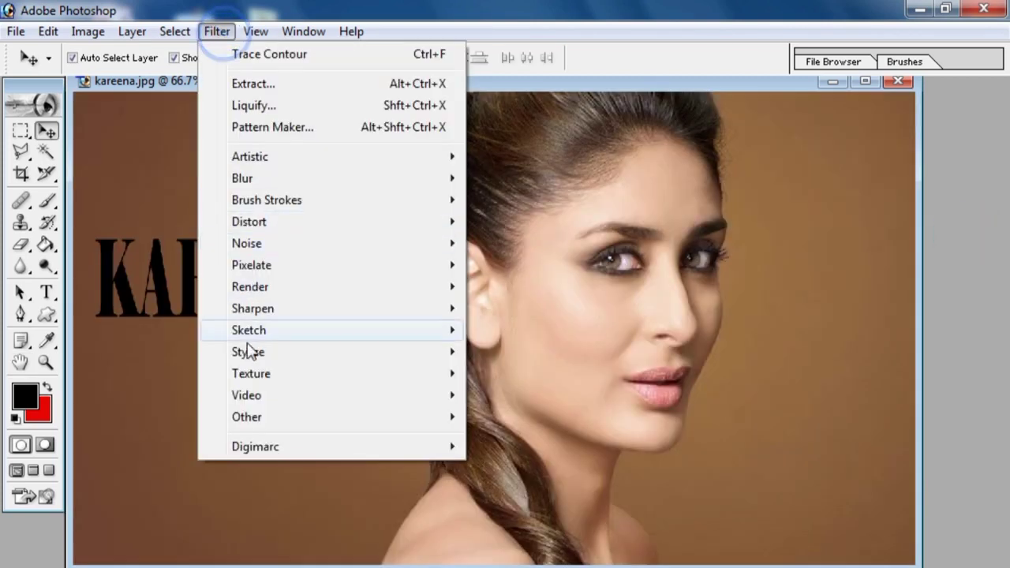
pyautogui.click(247, 357)
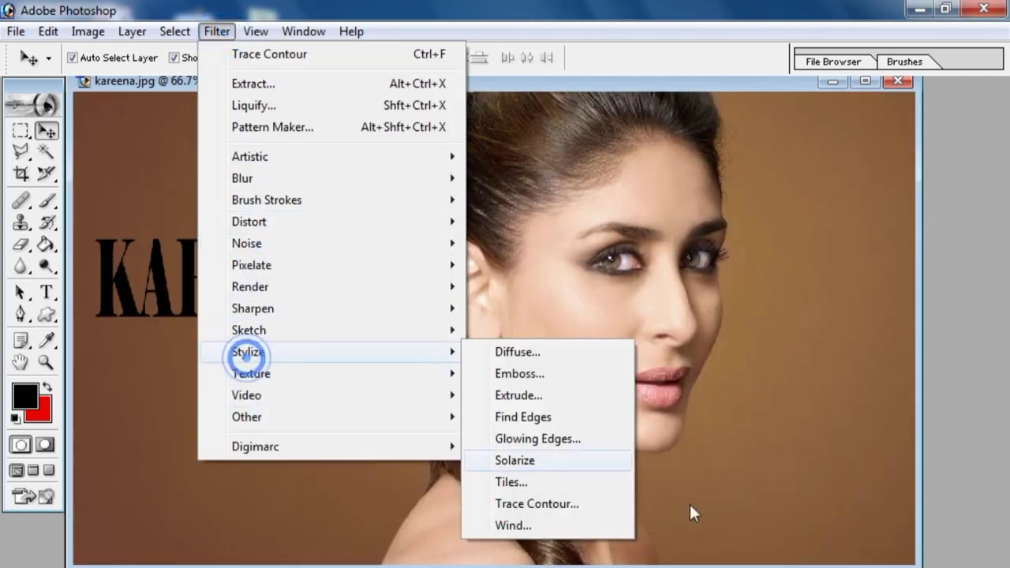
pyautogui.click(542, 524)
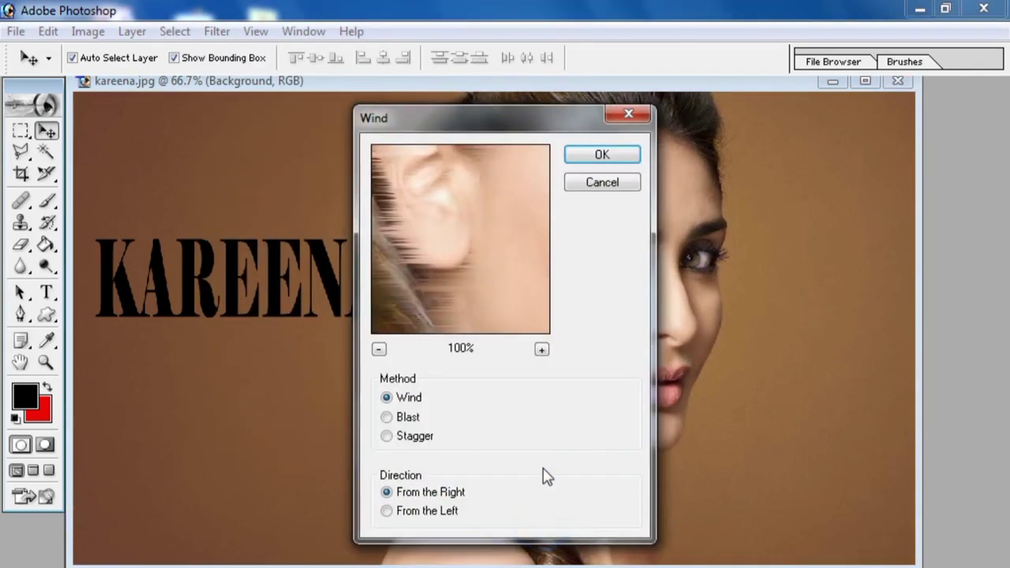
pyautogui.click(380, 349)
pyautogui.click(379, 348)
pyautogui.click(379, 349)
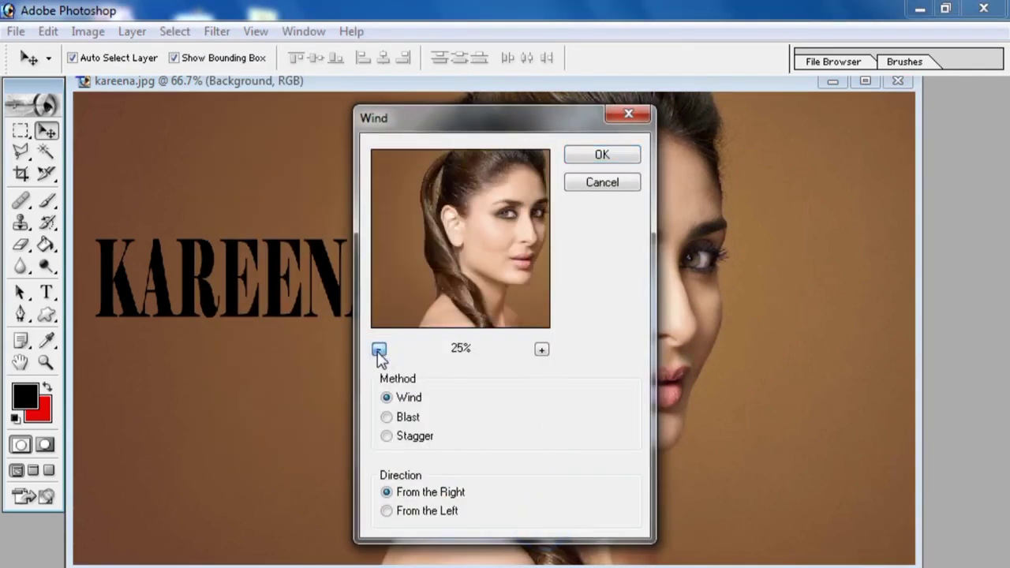
pyautogui.moveTo(522, 125); pyautogui.dragTo(878, 168)
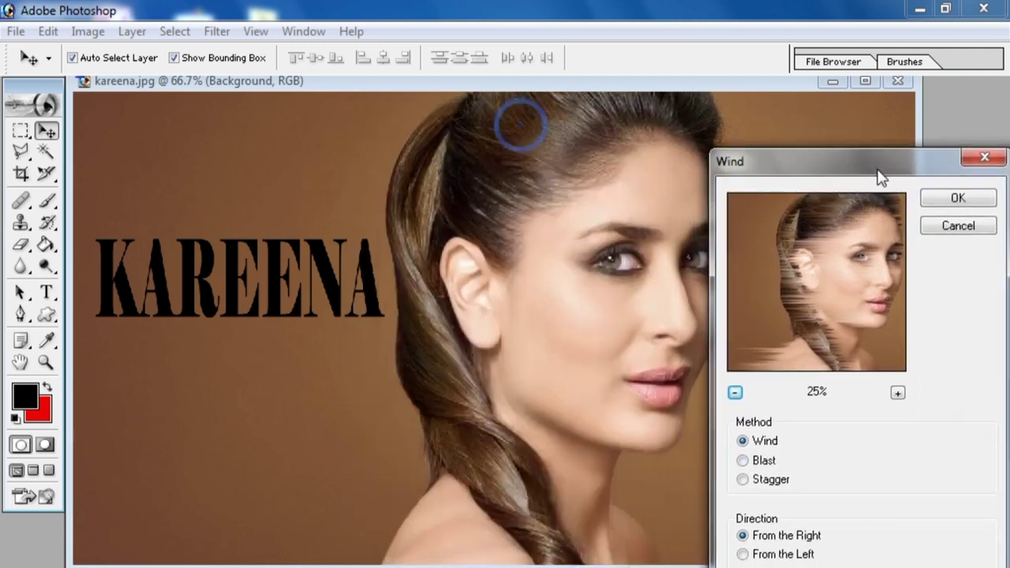
# Compare the Blast and Stagger methods and apply the filter with the Wind method From the Left
pyautogui.click(751, 465)
pyautogui.click(746, 480)
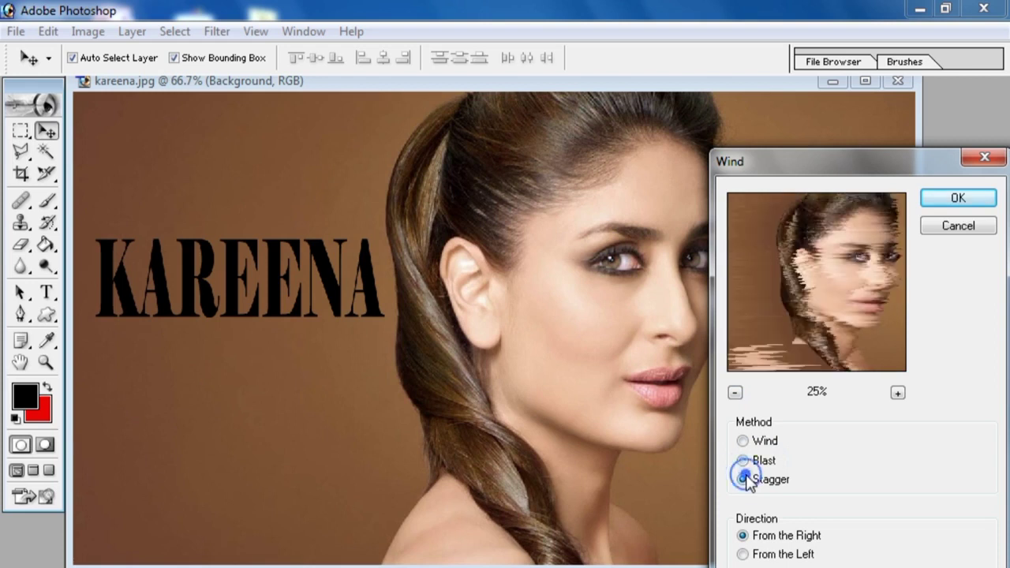
pyautogui.click(745, 554)
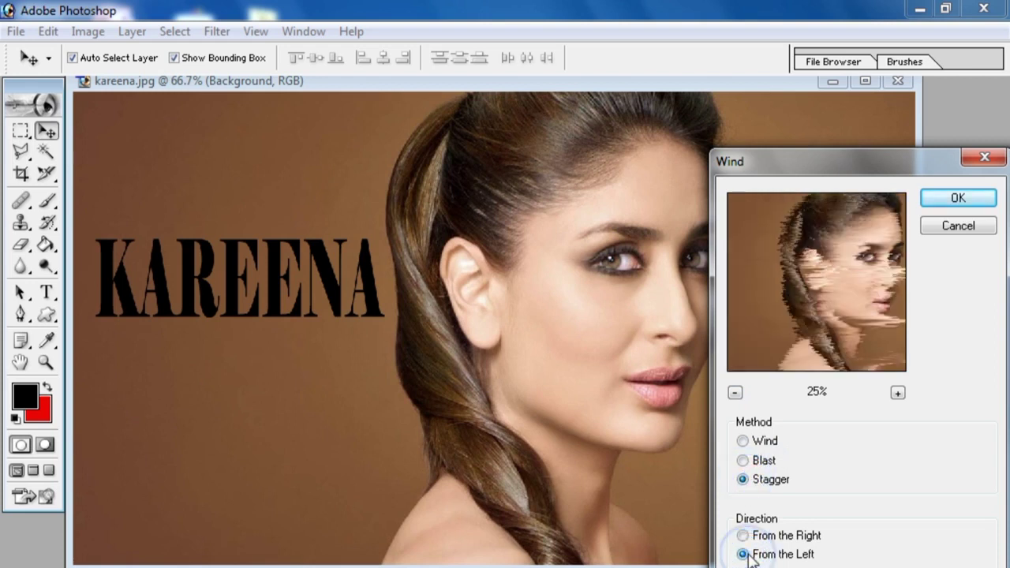
pyautogui.click(750, 443)
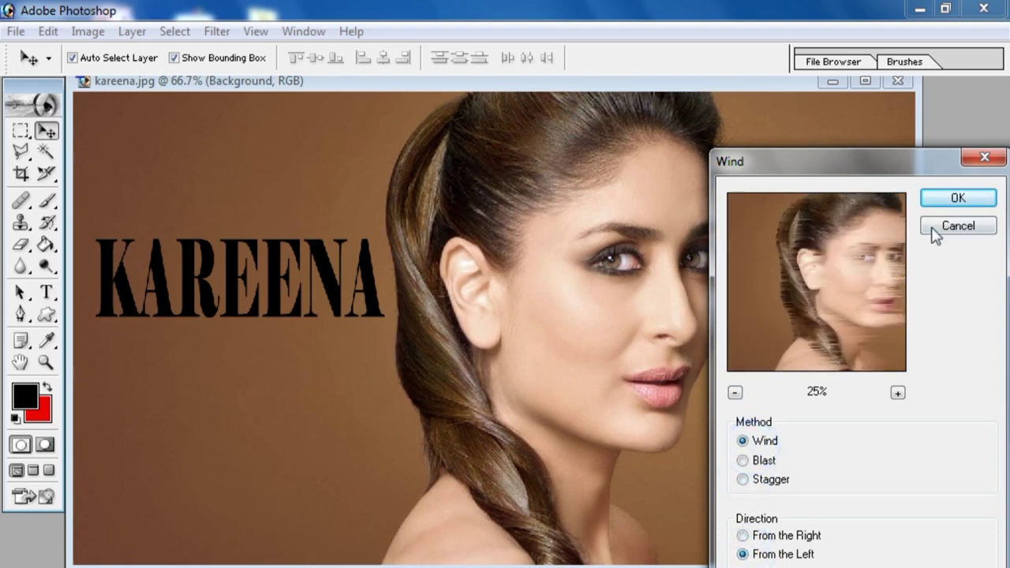
pyautogui.click(936, 199)
# Apply the Texture Craquelure filter to the portrait with its existing crack settings, and undo it
pyautogui.click(216, 31)
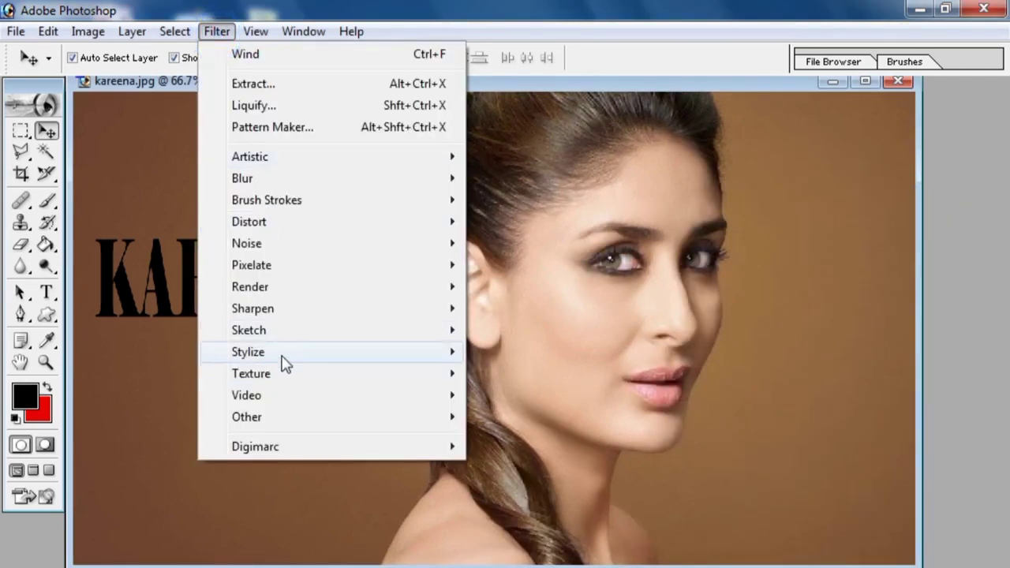
pyautogui.click(282, 352)
pyautogui.click(338, 369)
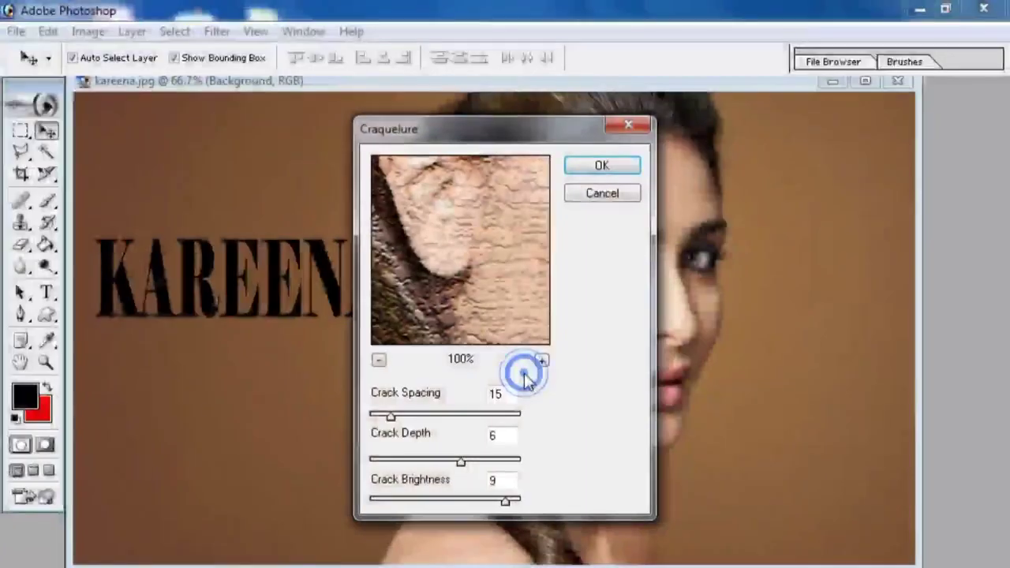
pyautogui.click(378, 361)
pyautogui.click(378, 361)
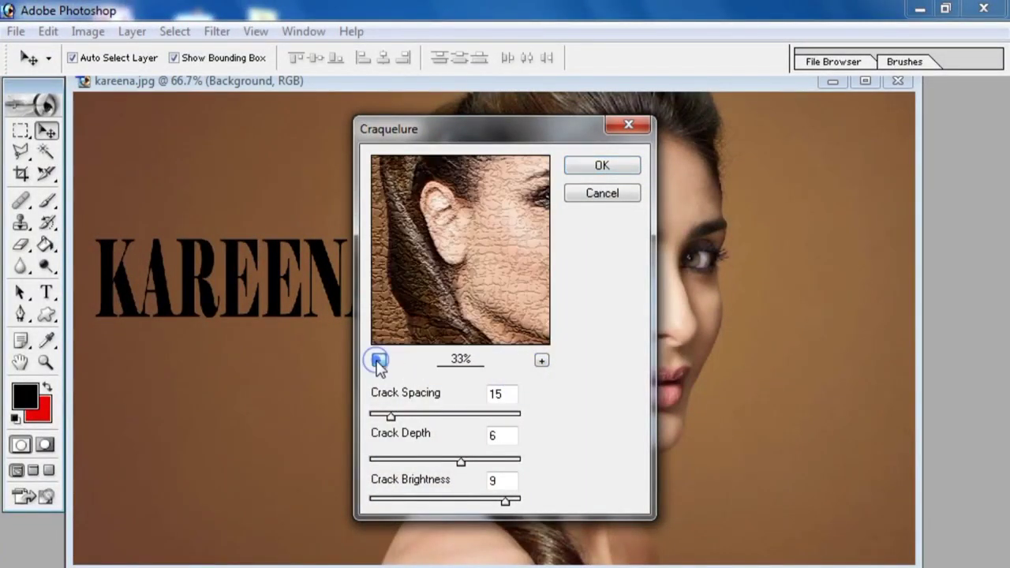
pyautogui.click(379, 360)
pyautogui.moveTo(543, 142); pyautogui.dragTo(920, 192)
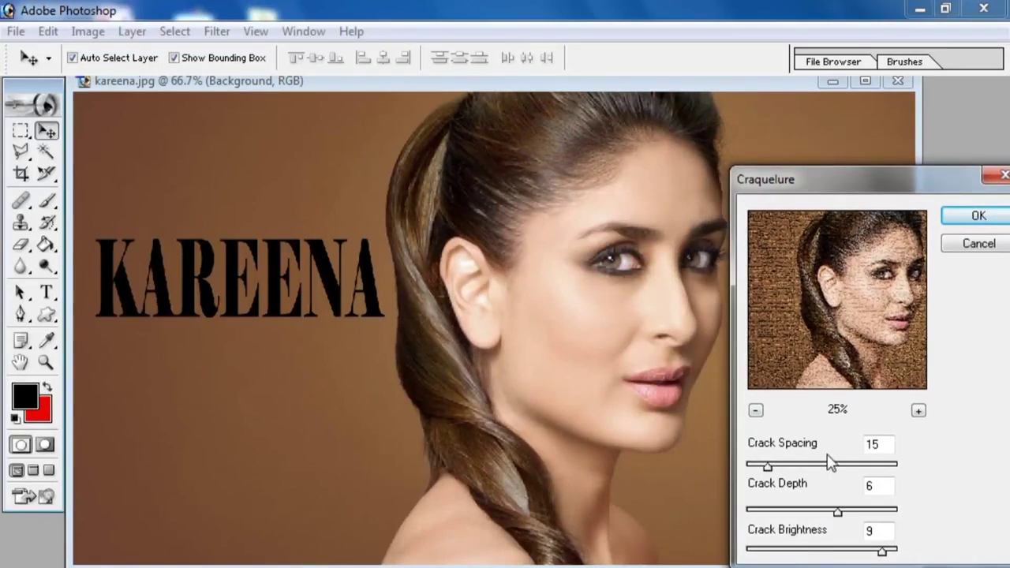
pyautogui.click(951, 221)
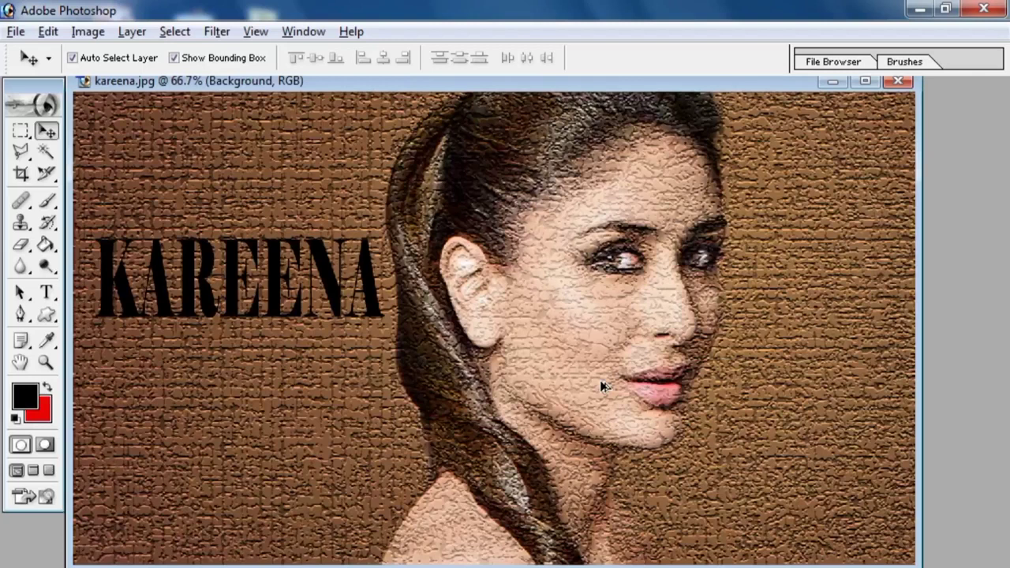
pyautogui.hotkey('ctrl', 'z')
# Apply the Texture Patchwork filter to the portrait with square size 6 and relief 16, and undo it
pyautogui.click(217, 31)
pyautogui.click(289, 378)
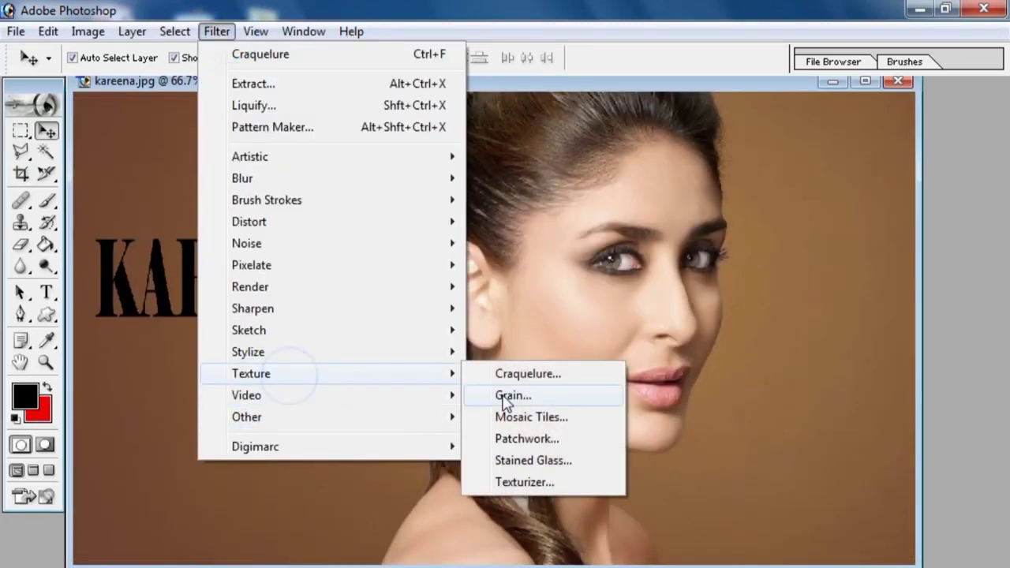
pyautogui.click(534, 440)
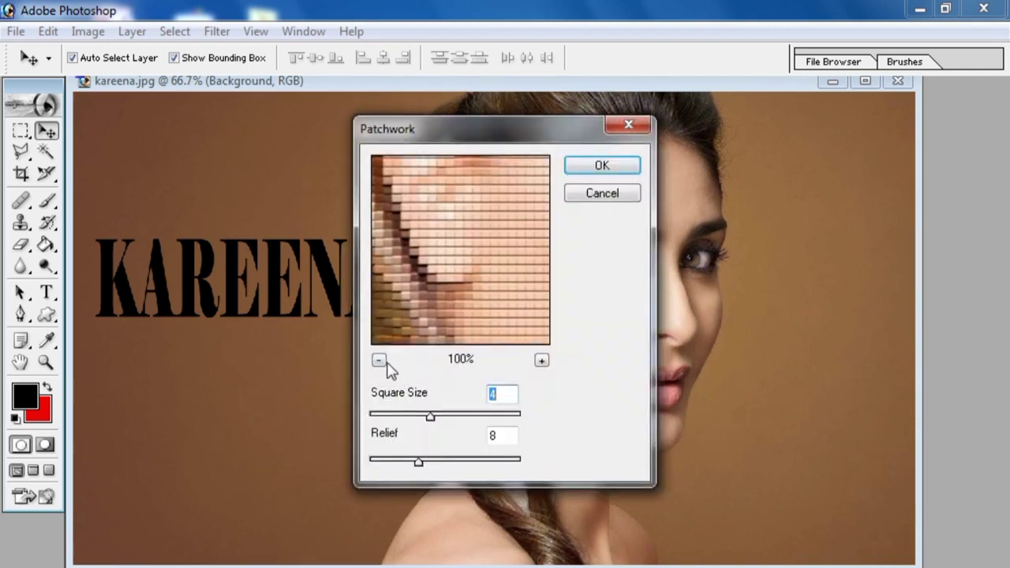
pyautogui.click(380, 361)
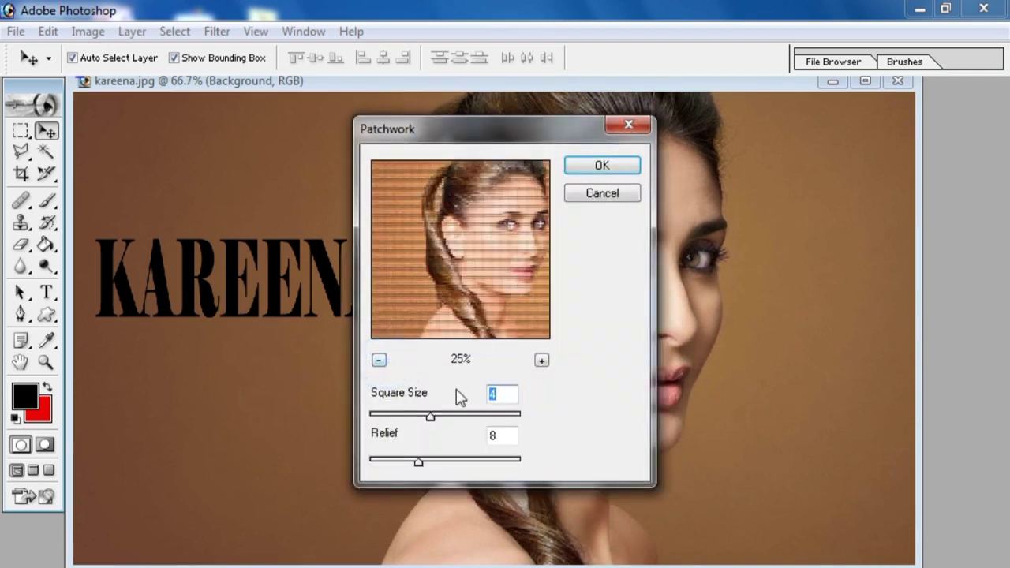
pyautogui.moveTo(402, 419); pyautogui.dragTo(460, 423)
pyautogui.click(469, 464)
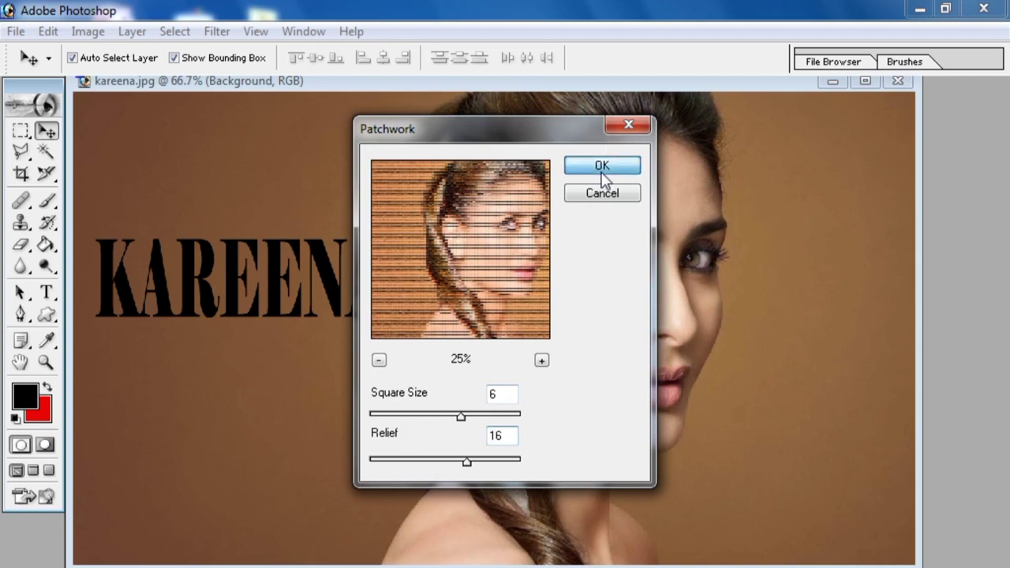
pyautogui.click(600, 169)
pyautogui.hotkey('ctrl', 'z')
# Open the Texture Stained Glass filter for the portrait, show the whole face in its preview and uncover the photo
pyautogui.click(217, 33)
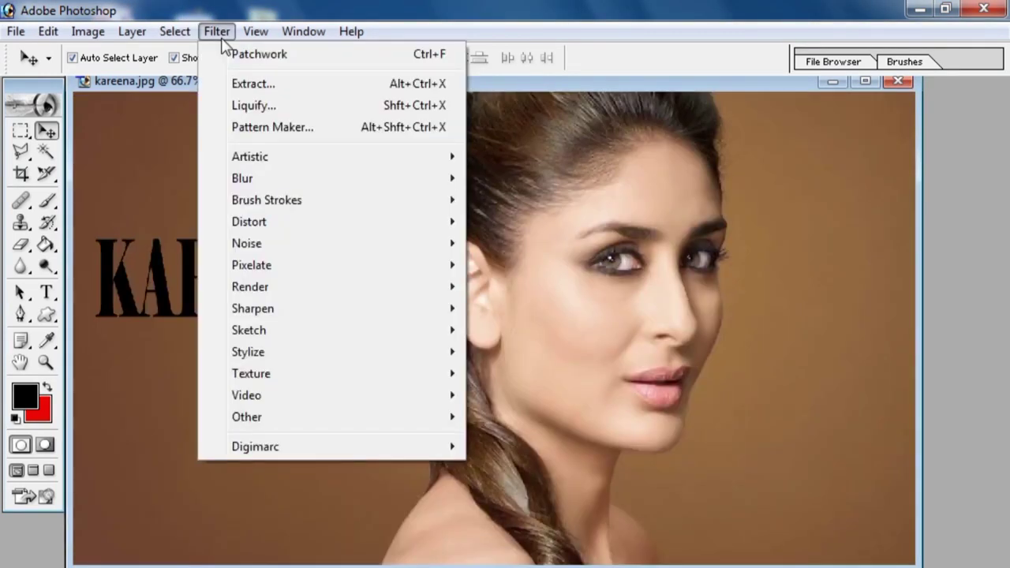
pyautogui.click(299, 375)
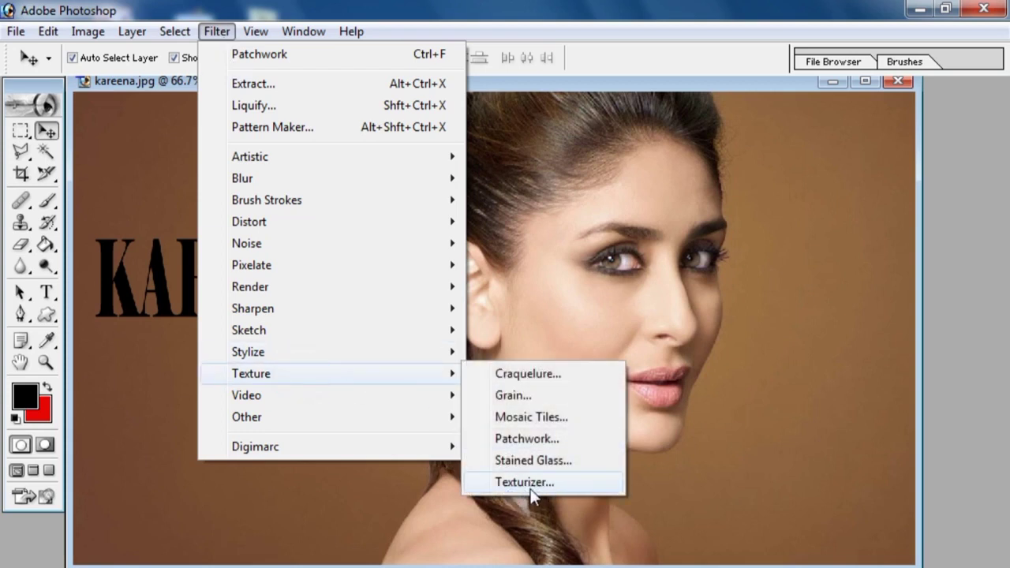
pyautogui.click(528, 461)
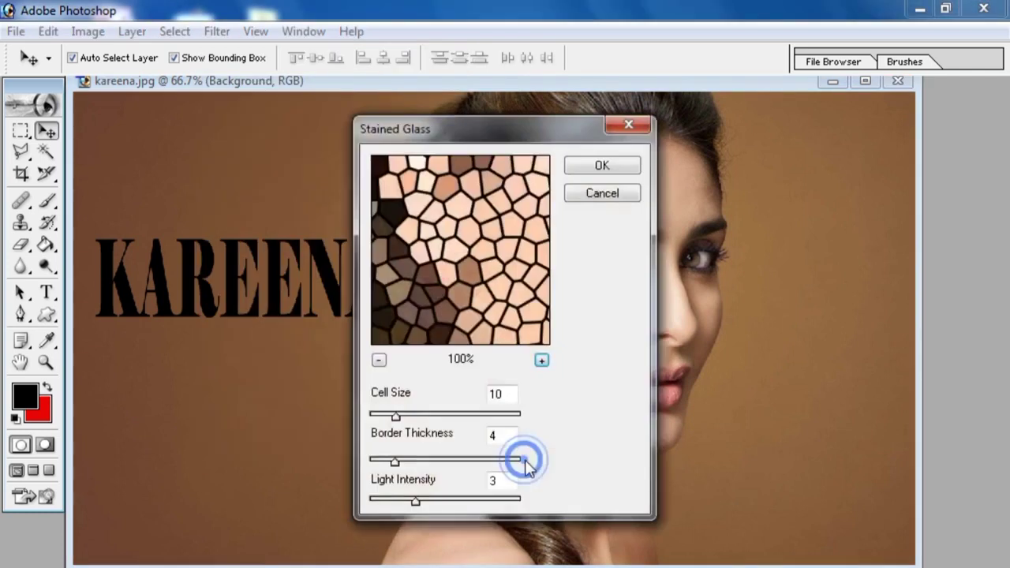
pyautogui.click(378, 360)
pyautogui.click(379, 361)
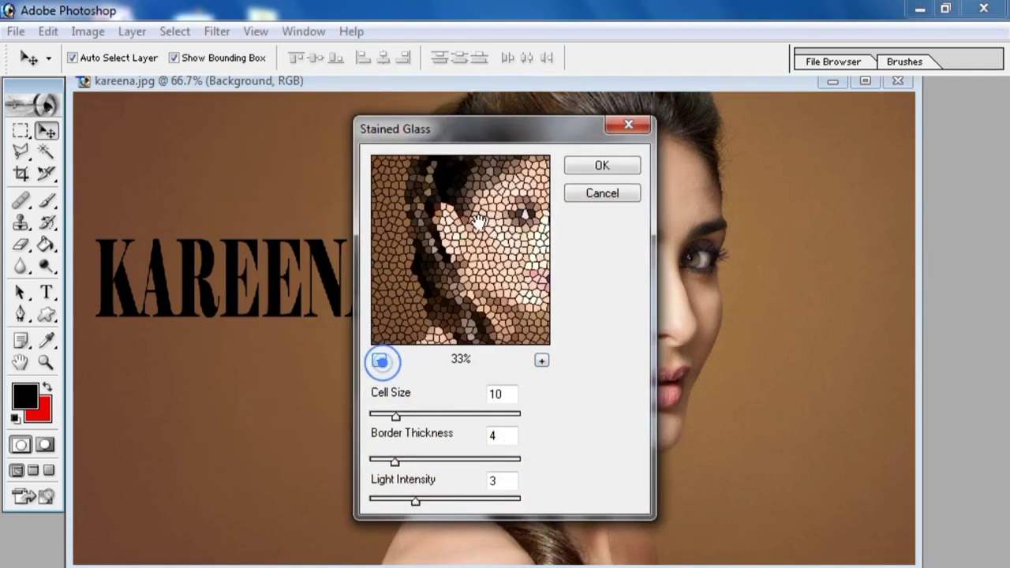
pyautogui.moveTo(497, 137); pyautogui.dragTo(840, 204)
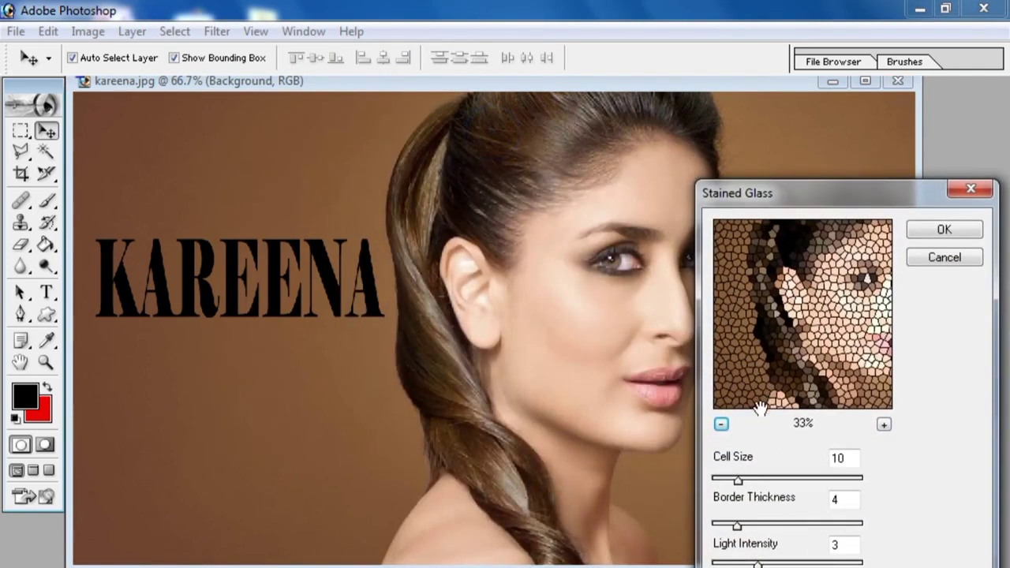
pyautogui.click(721, 427)
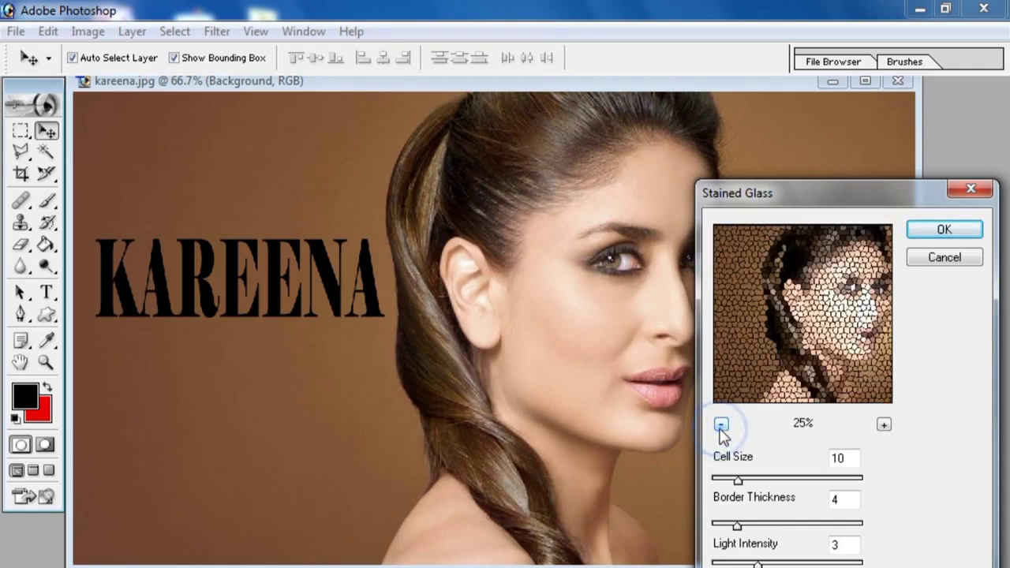
# Apply the Stained Glass filter with cell size 5, border thickness 4 and light intensity 2
pyautogui.moveTo(739, 478); pyautogui.dragTo(724, 486)
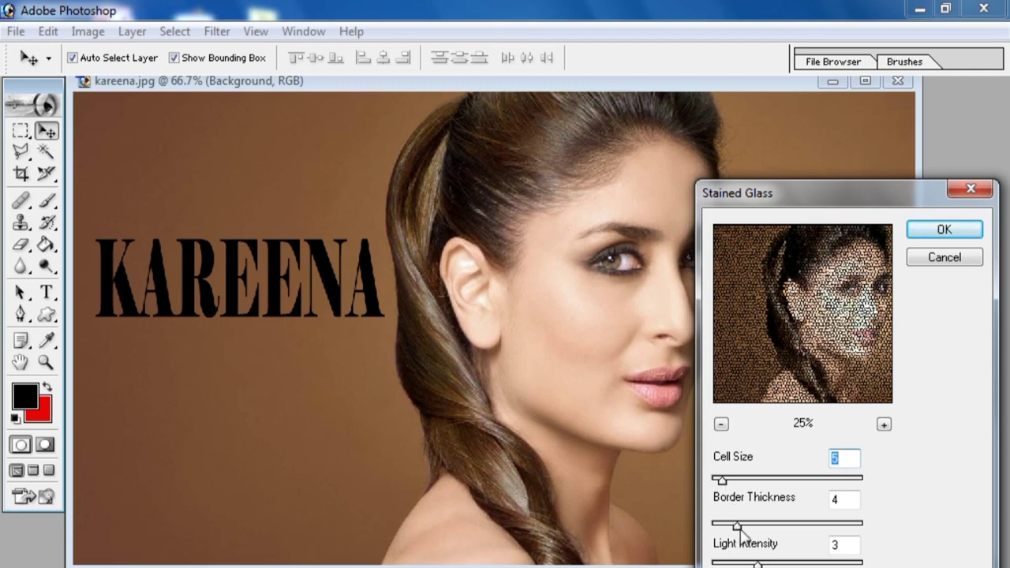
pyautogui.moveTo(739, 526); pyautogui.dragTo(778, 524)
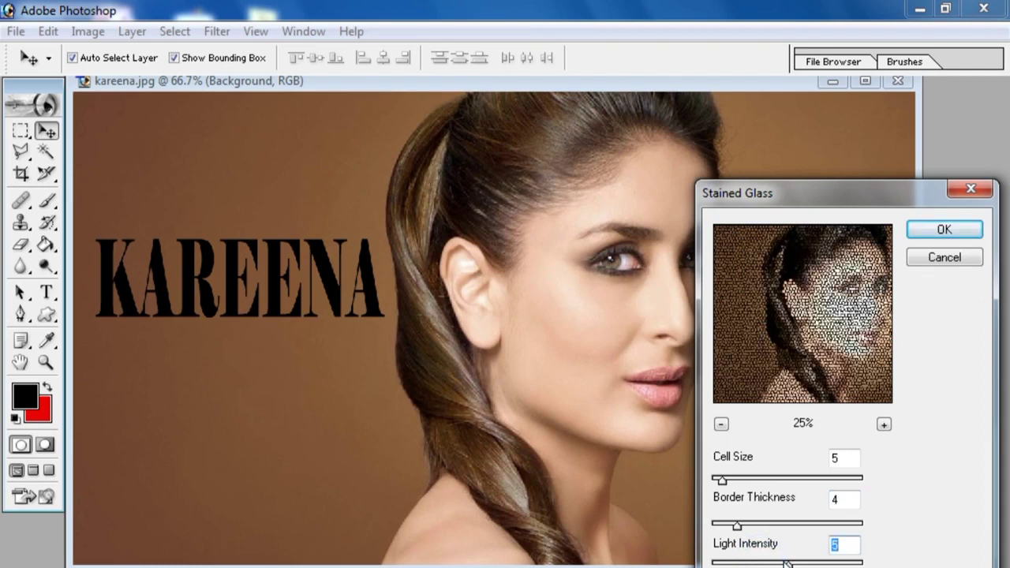
pyautogui.moveTo(745, 564); pyautogui.dragTo(743, 564)
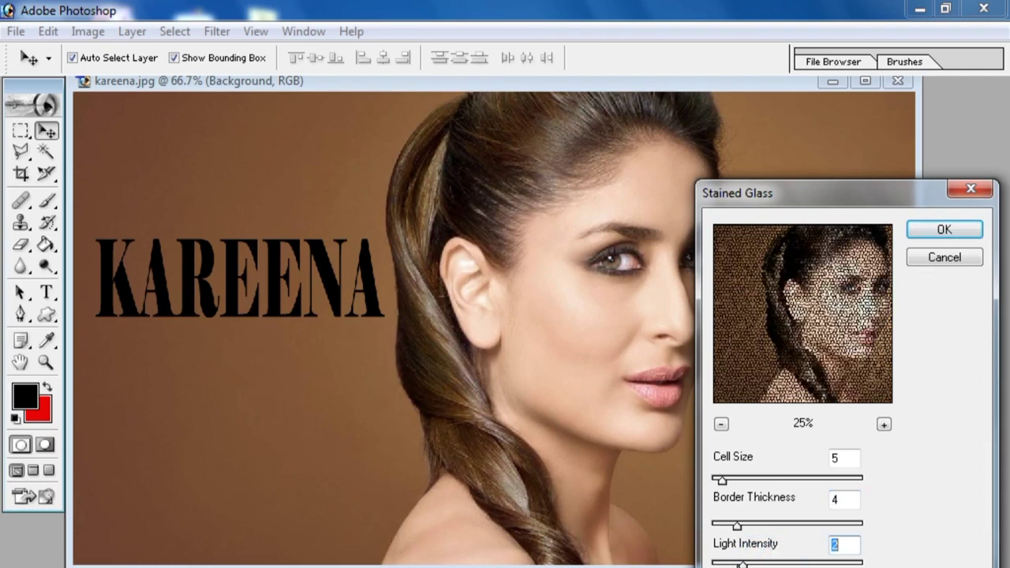
pyautogui.click(939, 231)
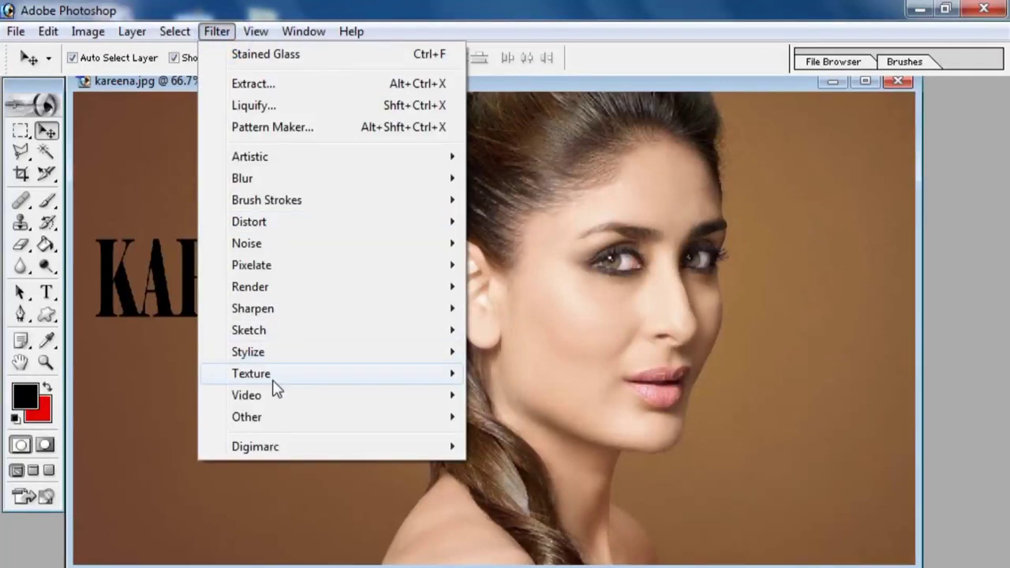
# Open the Texture Texturizer filter for the portrait with the whole face in its preview
pyautogui.click(268, 375)
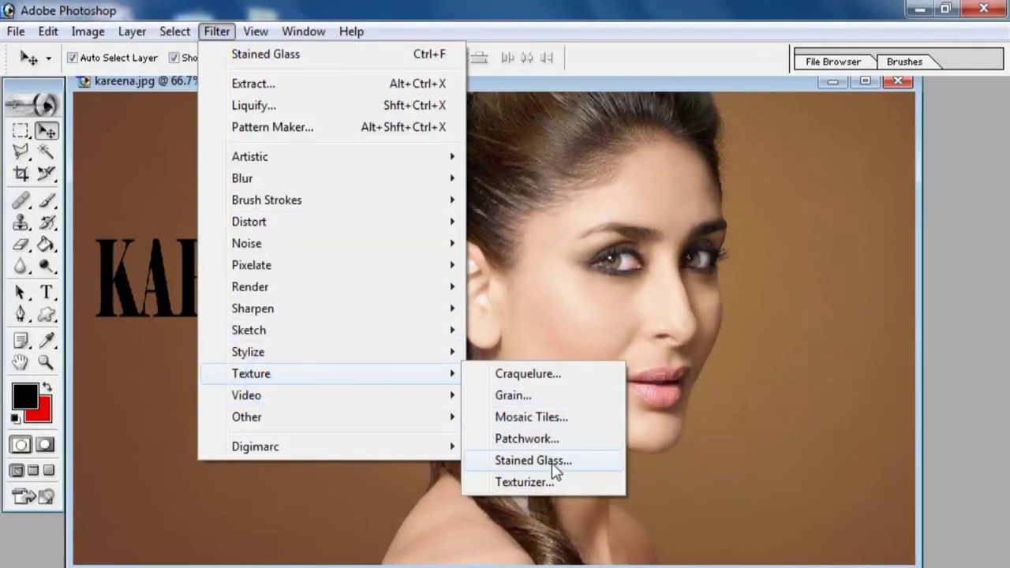
pyautogui.click(552, 488)
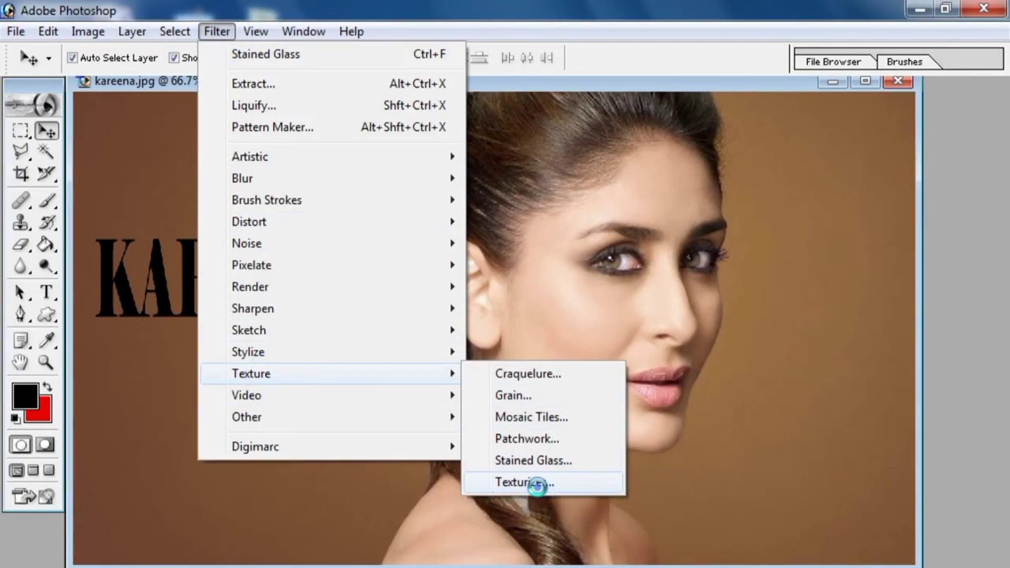
pyautogui.click(377, 349)
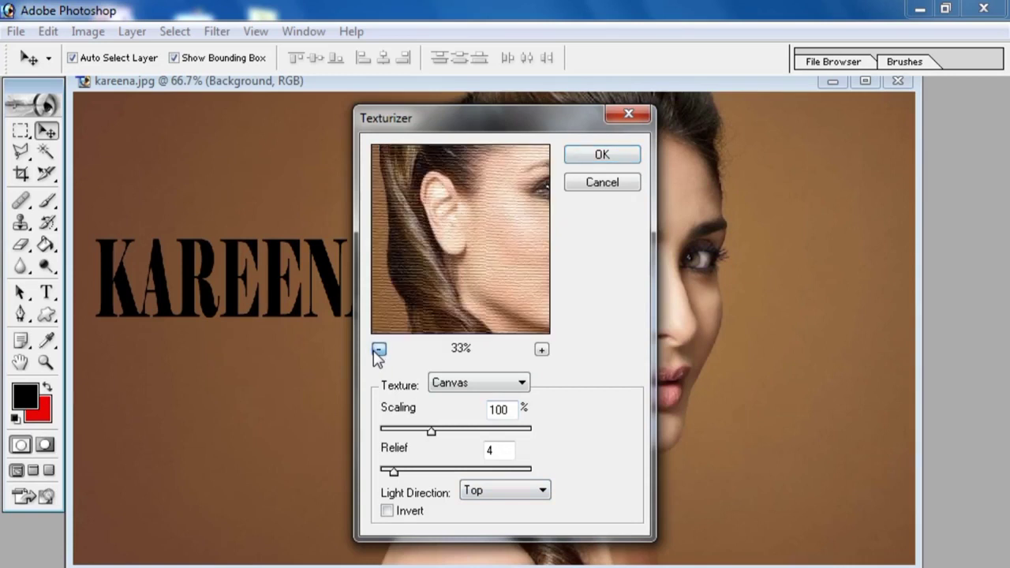
pyautogui.click(379, 350)
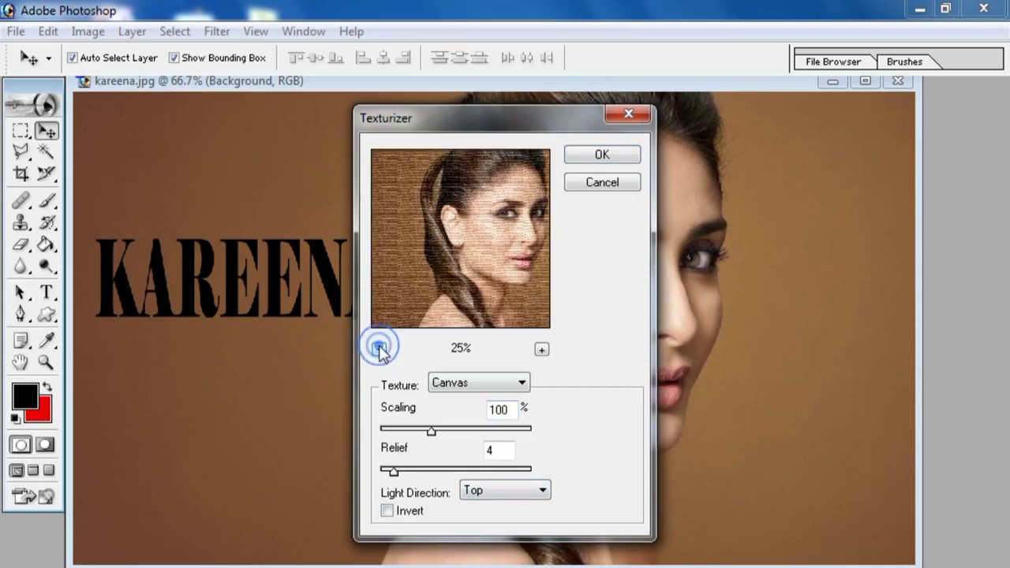
# Try the Brick, Burlap, Canvas and Sandstone textures in the Texturizer preview, and open the custom texture loader and dismiss it
pyautogui.click(470, 388)
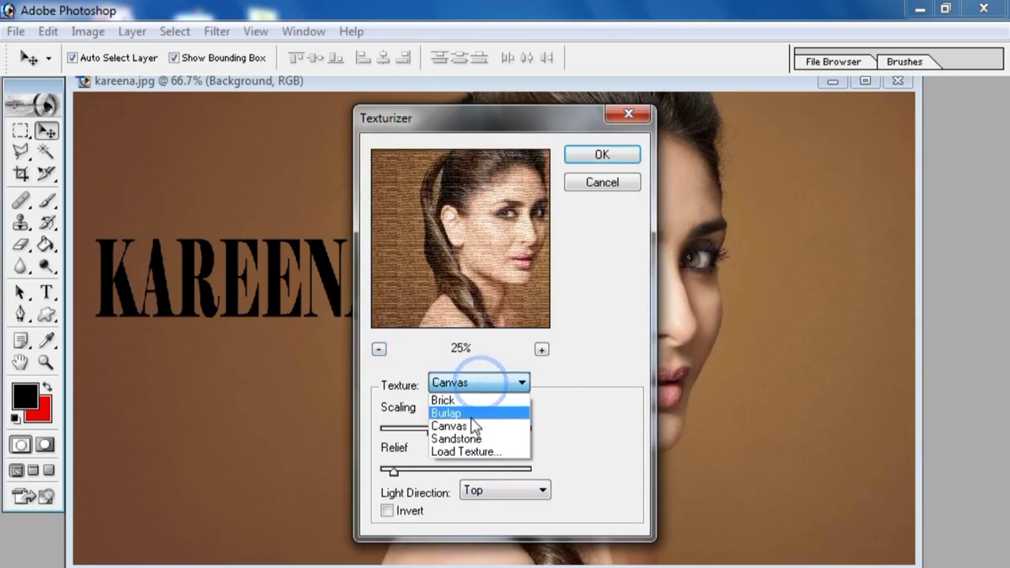
pyautogui.click(477, 399)
pyautogui.click(478, 386)
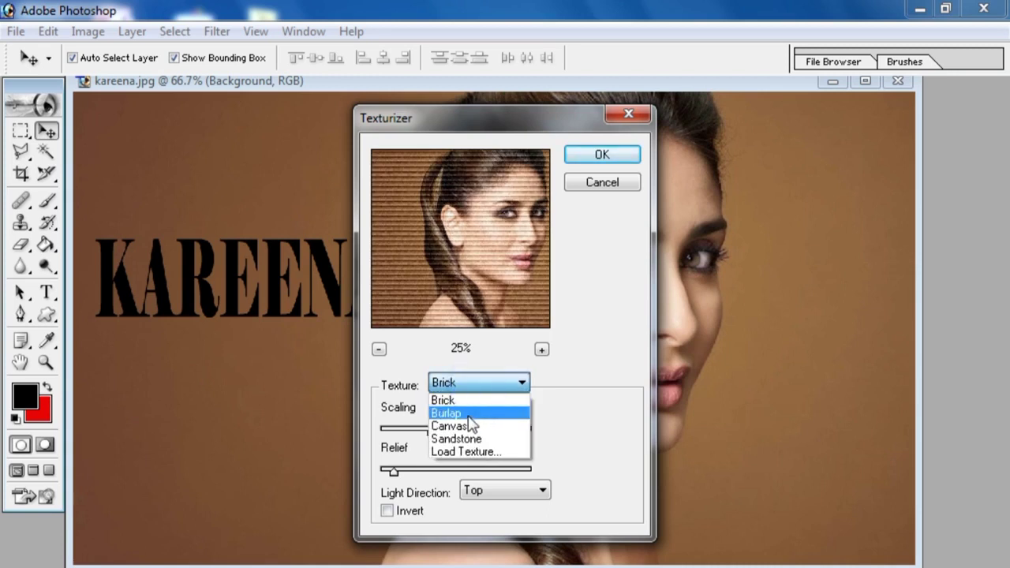
pyautogui.click(475, 407)
pyautogui.click(483, 387)
pyautogui.click(473, 422)
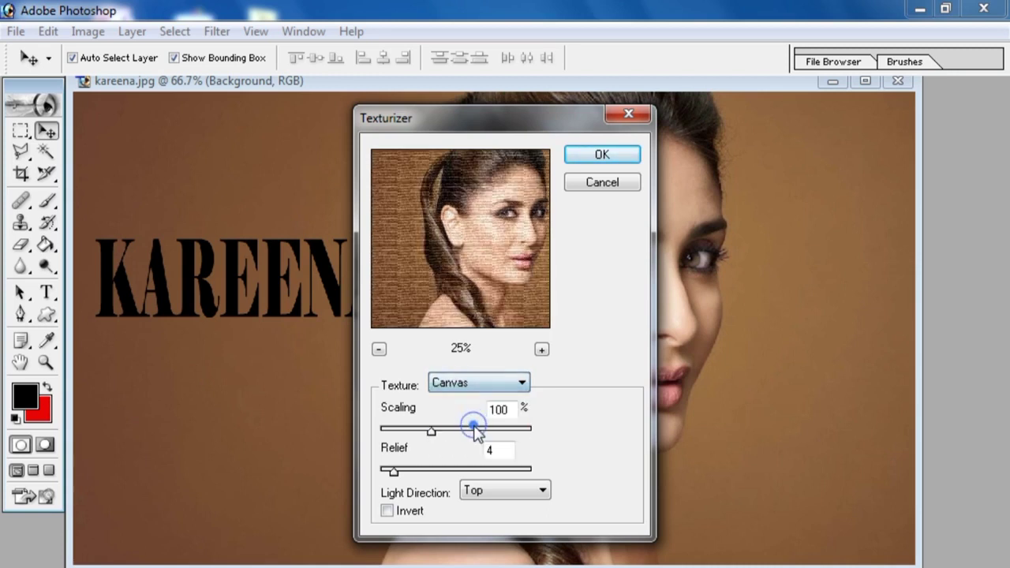
pyautogui.click(485, 386)
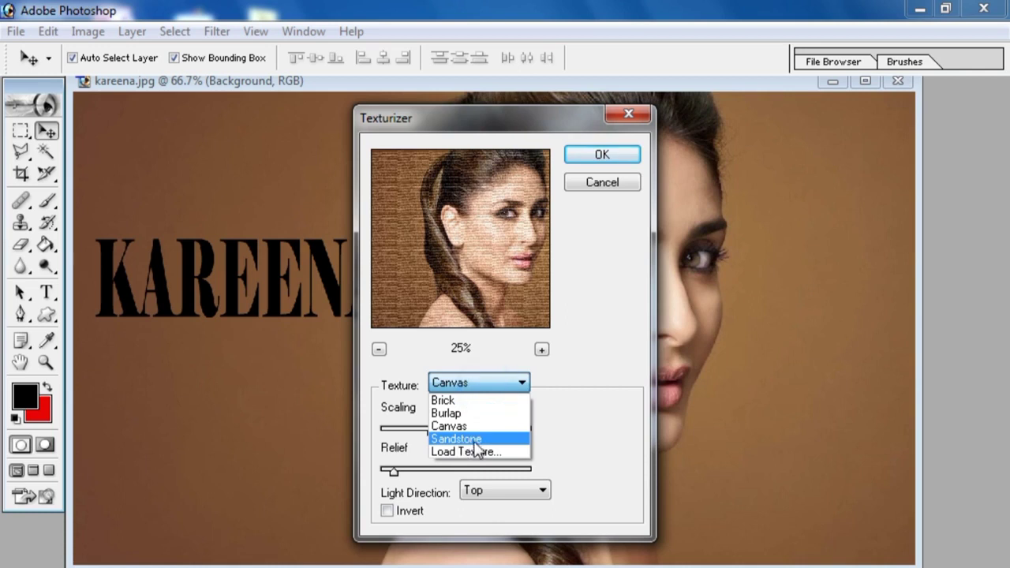
pyautogui.click(477, 440)
pyautogui.click(503, 386)
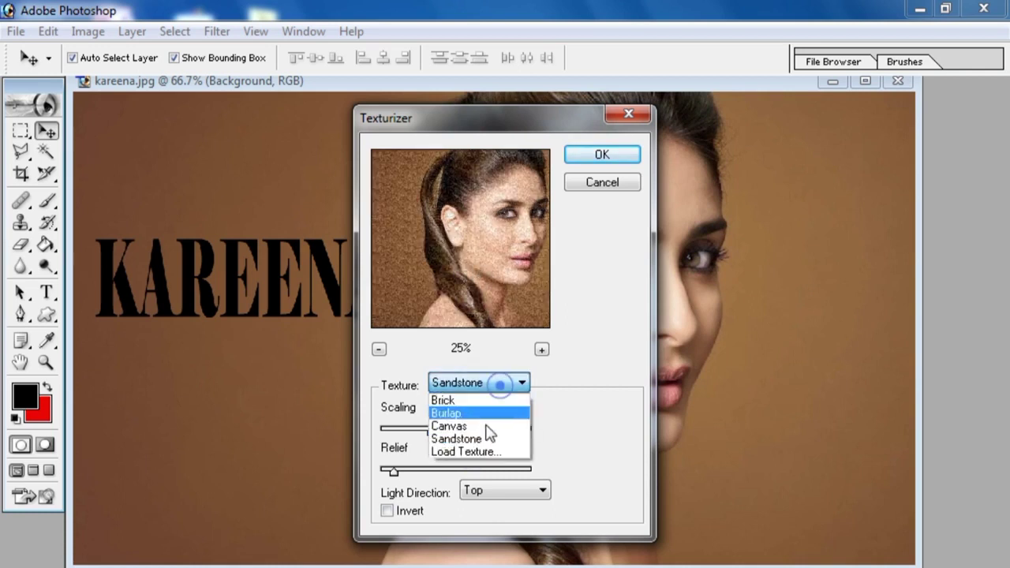
pyautogui.click(485, 452)
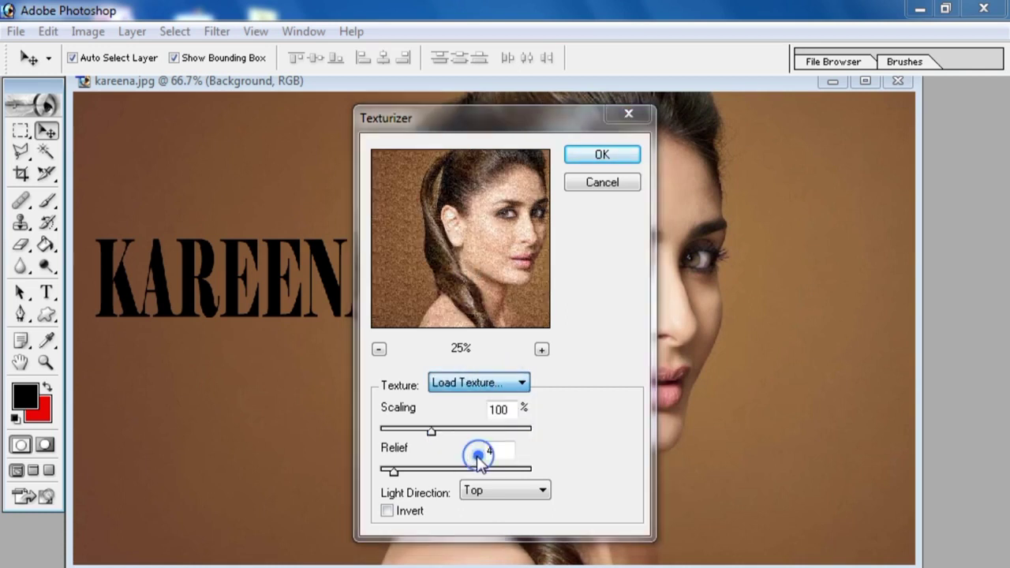
pyautogui.click(942, 144)
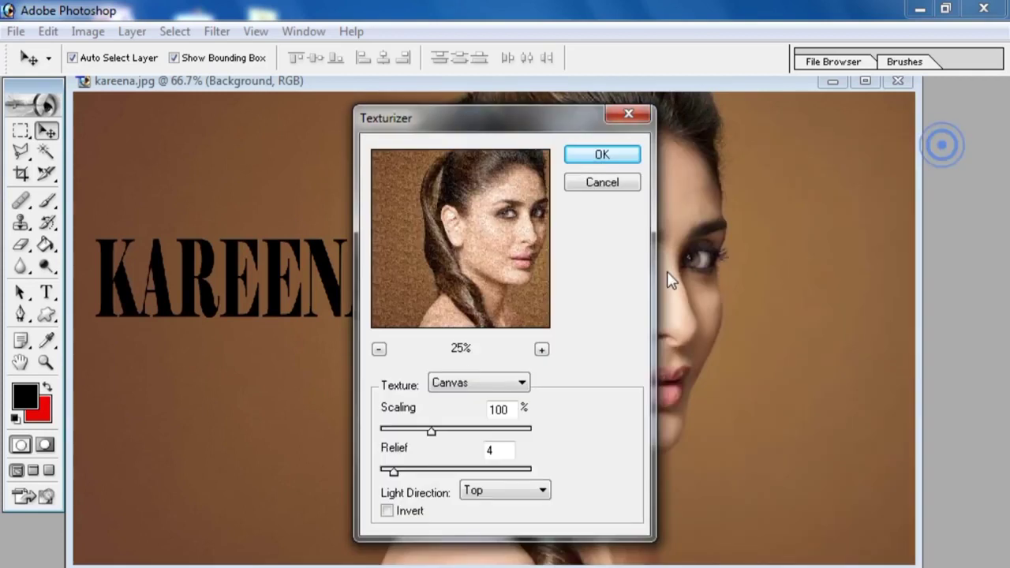
# Try Texturizer with scaling 103%, relief 6 and light direction Top Right, toggle Invert on and off, and cancel the filter
pyautogui.moveTo(427, 429)
pyautogui.mouseDown()
pyautogui.moveTo(473, 428)
pyautogui.moveTo(434, 430)
pyautogui.mouseUp()
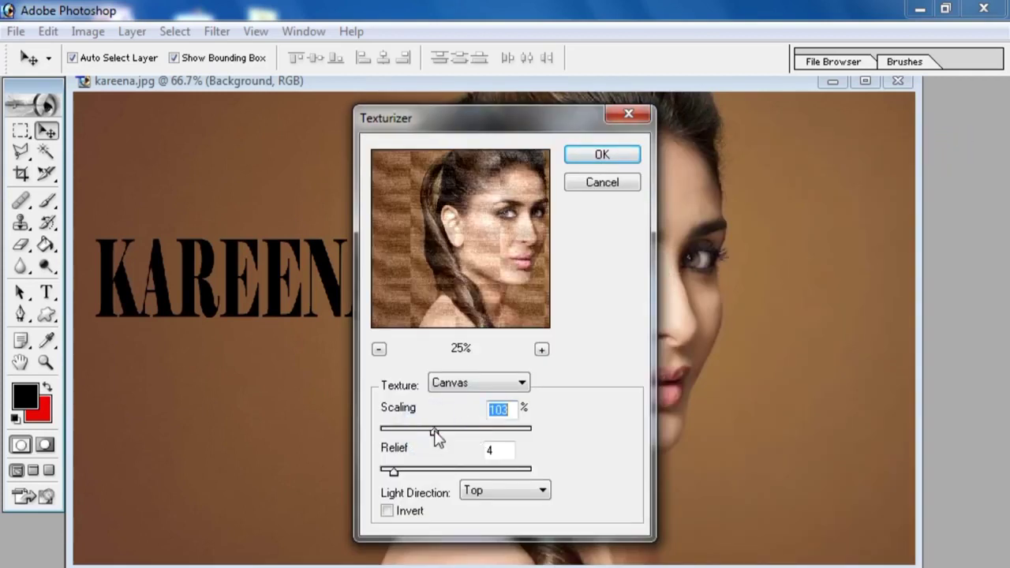
pyautogui.moveTo(394, 471); pyautogui.dragTo(470, 470)
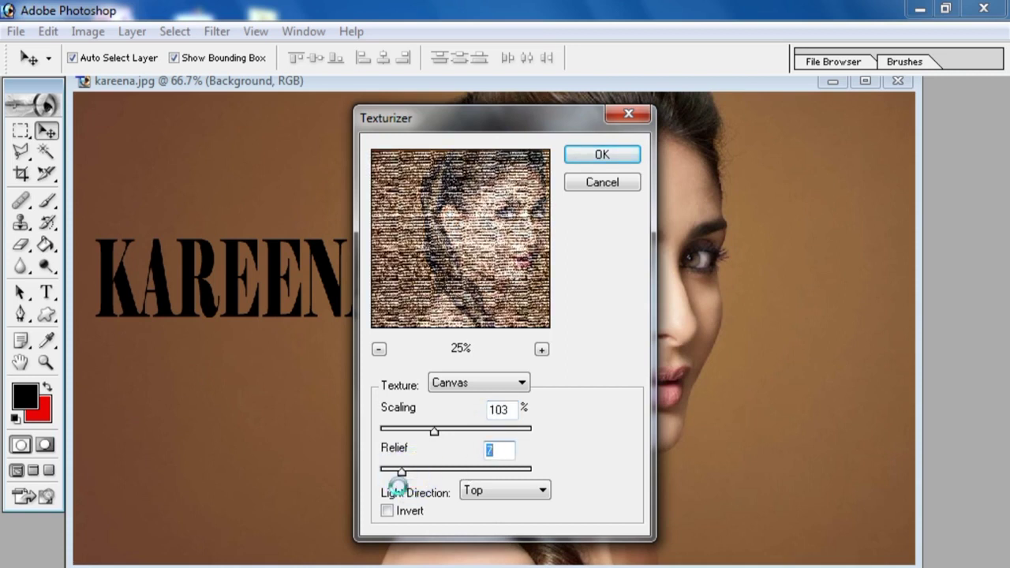
pyautogui.moveTo(398, 486); pyautogui.dragTo(397, 484)
pyautogui.click(512, 491)
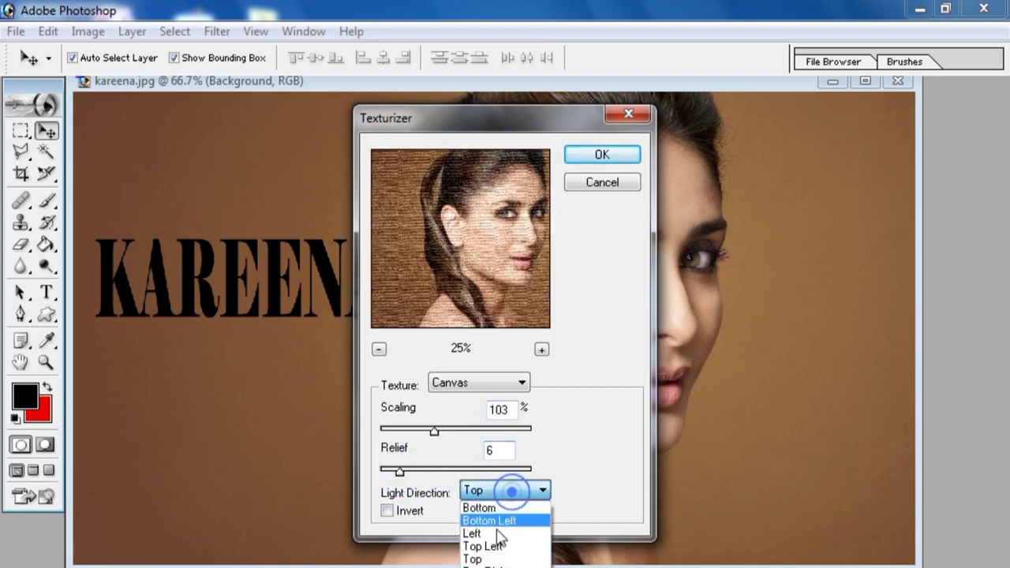
pyautogui.click(482, 565)
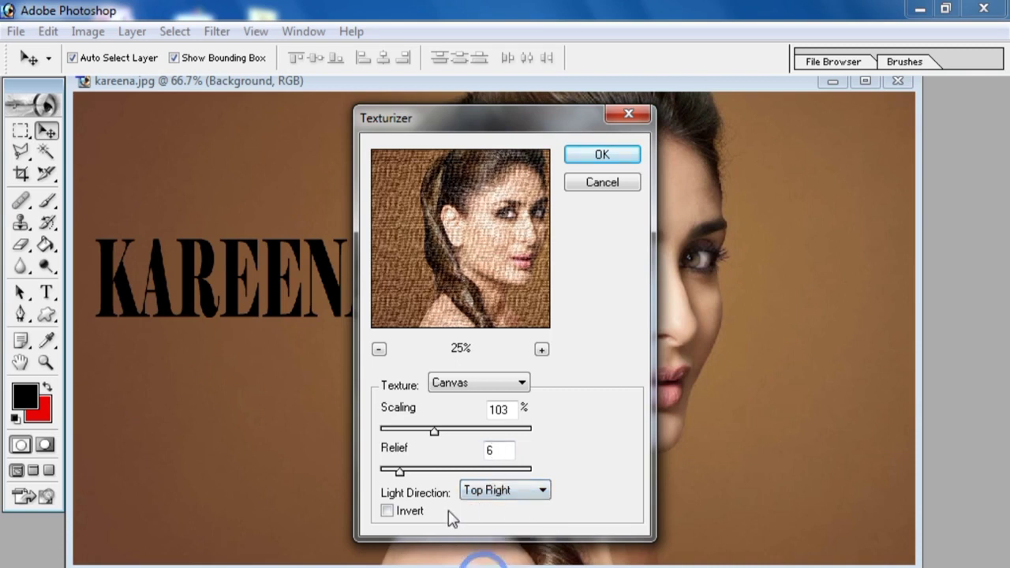
pyautogui.click(388, 511)
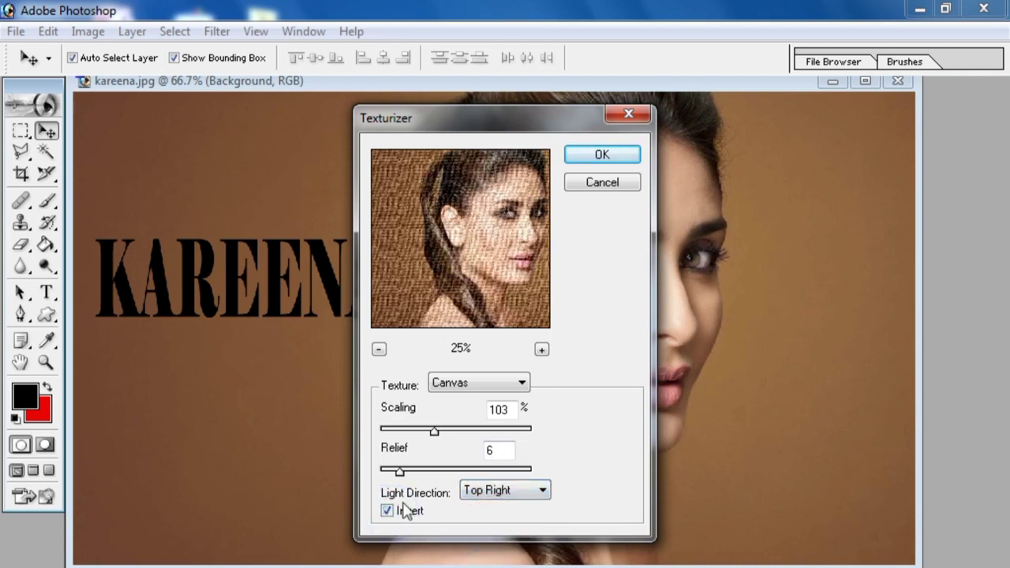
pyautogui.click(398, 509)
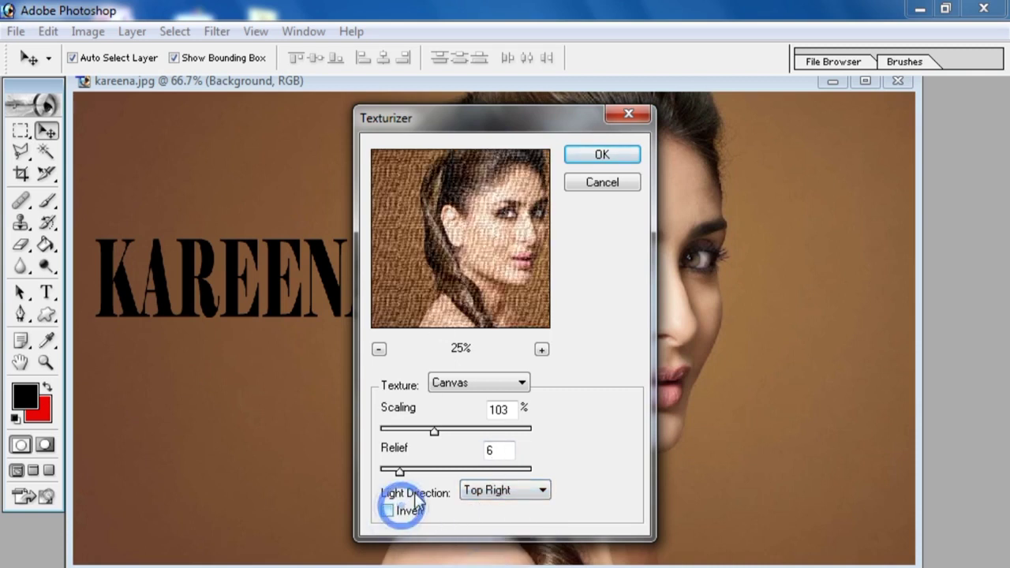
pyautogui.click(613, 182)
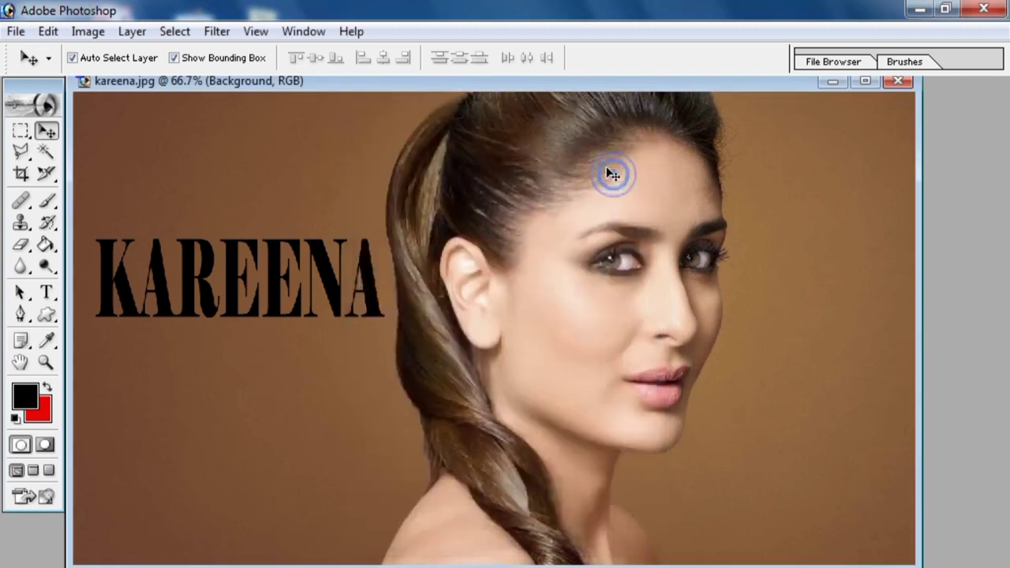
# Apply the Video NTSC Colors filter to the portrait
pyautogui.click(217, 31)
pyautogui.moveTo(263, 386)
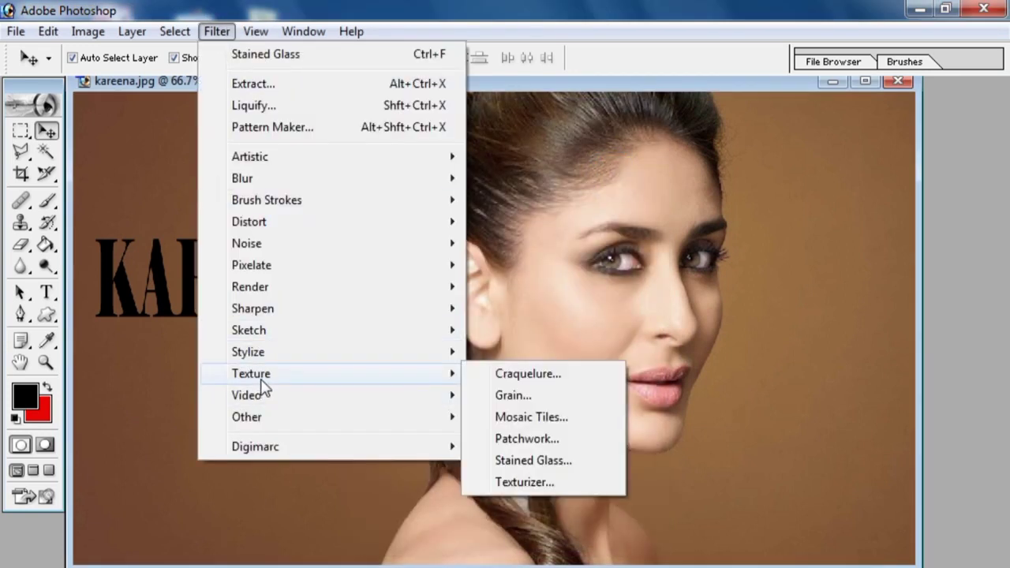
pyautogui.click(349, 392)
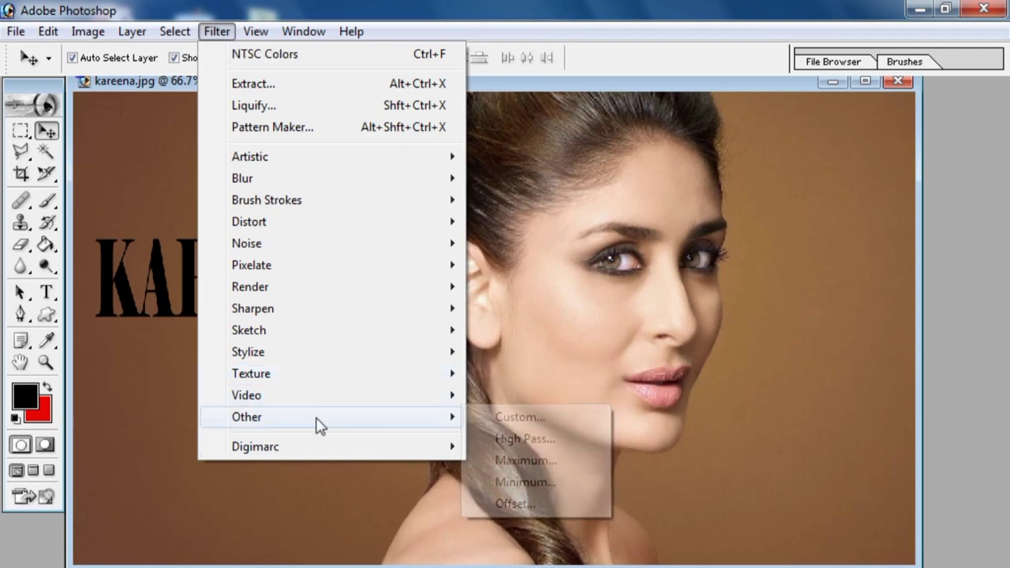
# Apply the Custom filter to the portrait with 1 in the first cell of the matrix
pyautogui.click(316, 416)
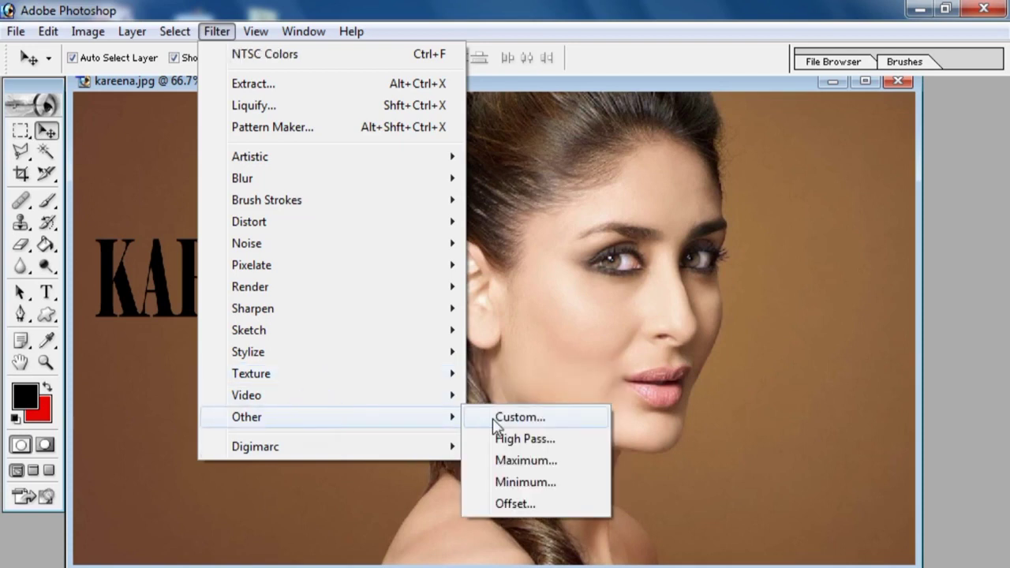
pyautogui.click(491, 417)
pyautogui.moveTo(538, 244); pyautogui.dragTo(809, 295)
pyautogui.click(531, 539)
pyautogui.click(532, 539)
pyautogui.click(531, 540)
pyautogui.click(532, 540)
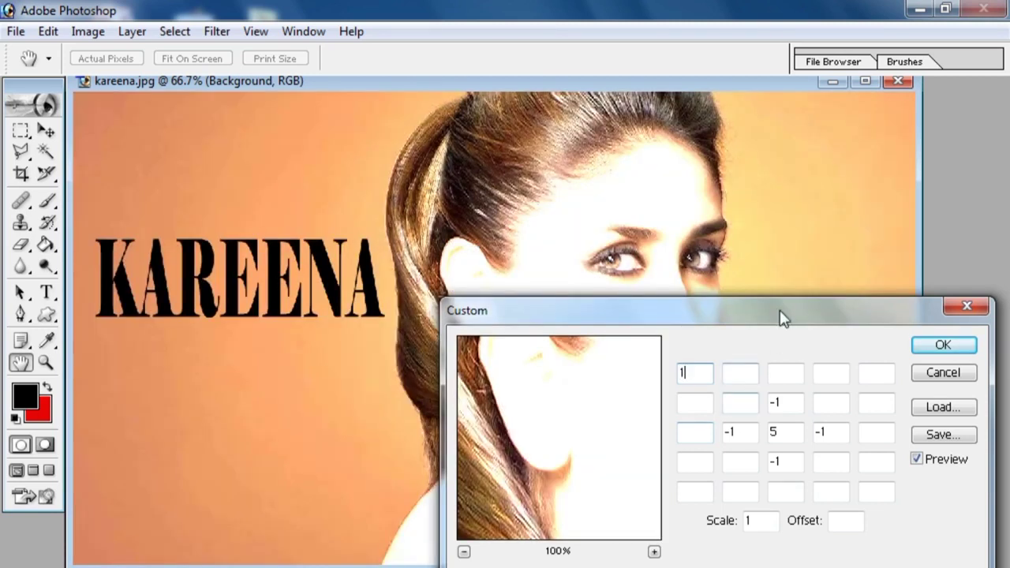
pyautogui.moveTo(780, 317); pyautogui.dragTo(816, 354)
pyautogui.click(777, 415)
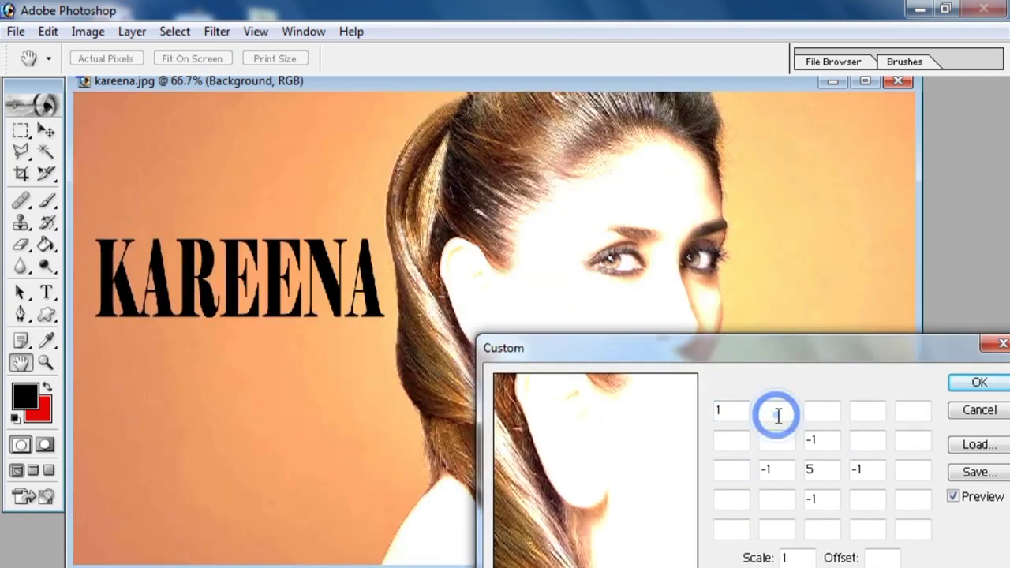
pyautogui.write('2')
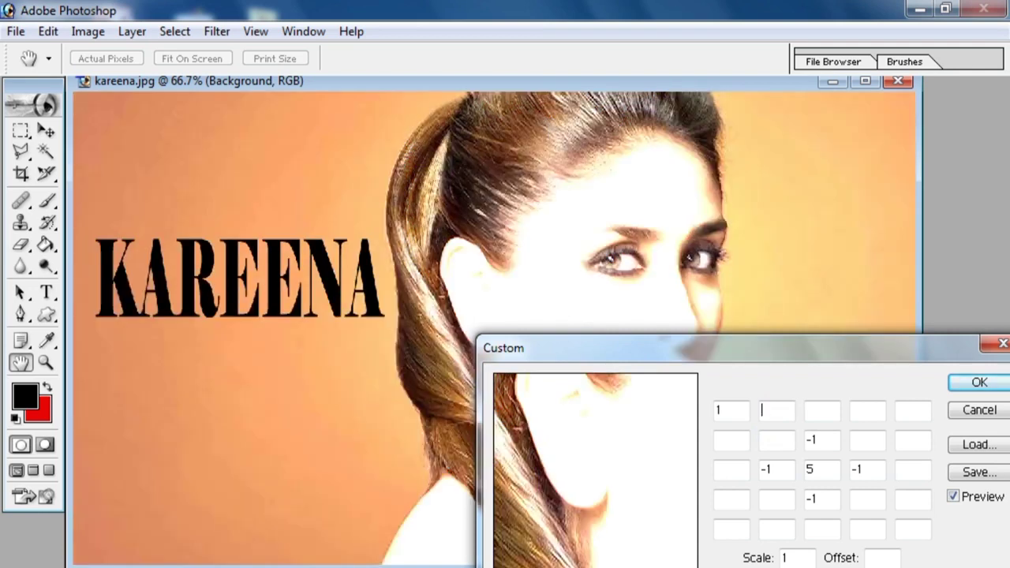
pyautogui.click(996, 385)
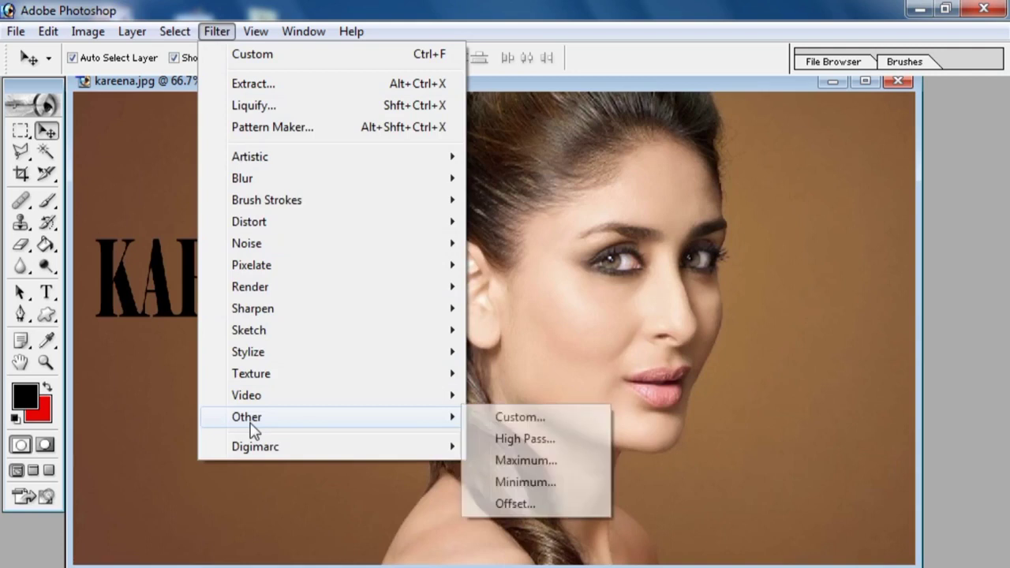
# Apply the High Pass filter to the portrait with a radius of 47.7 pixels, and undo it
pyautogui.click(521, 439)
pyautogui.moveTo(508, 223); pyautogui.dragTo(823, 276)
pyautogui.moveTo(732, 564); pyautogui.dragTo(787, 564)
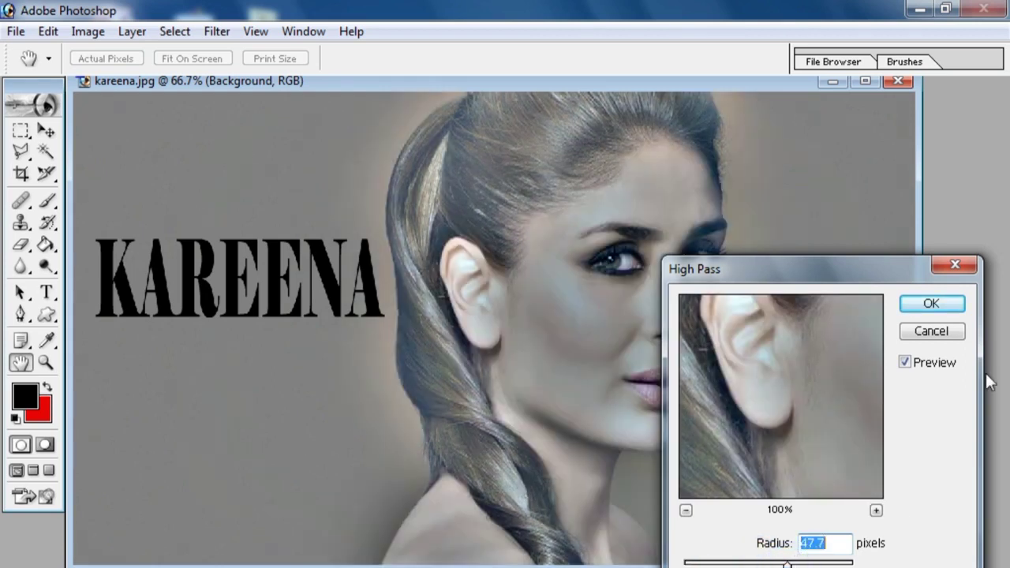
pyautogui.click(686, 510)
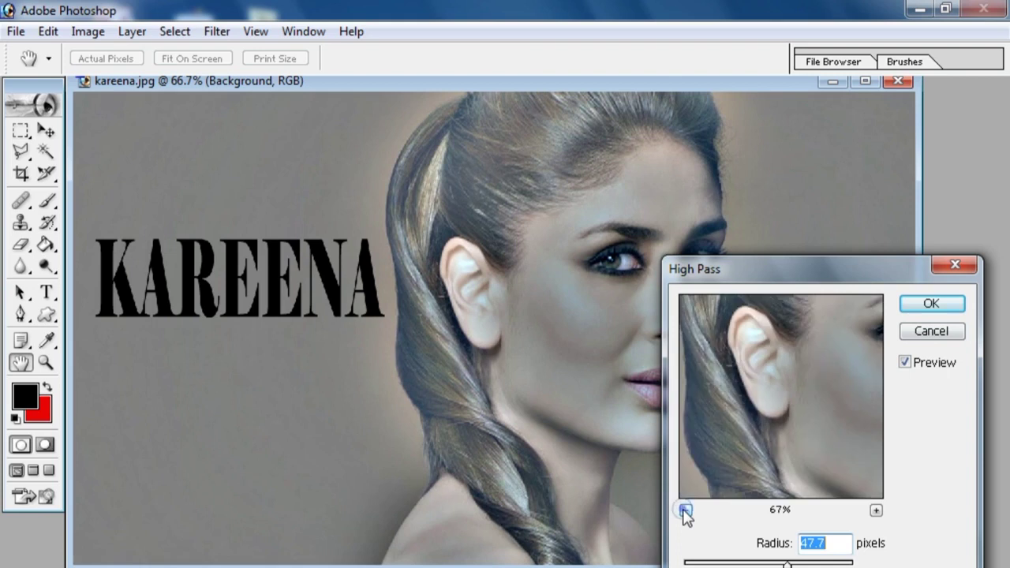
pyautogui.click(686, 510)
pyautogui.click(685, 511)
pyautogui.click(685, 510)
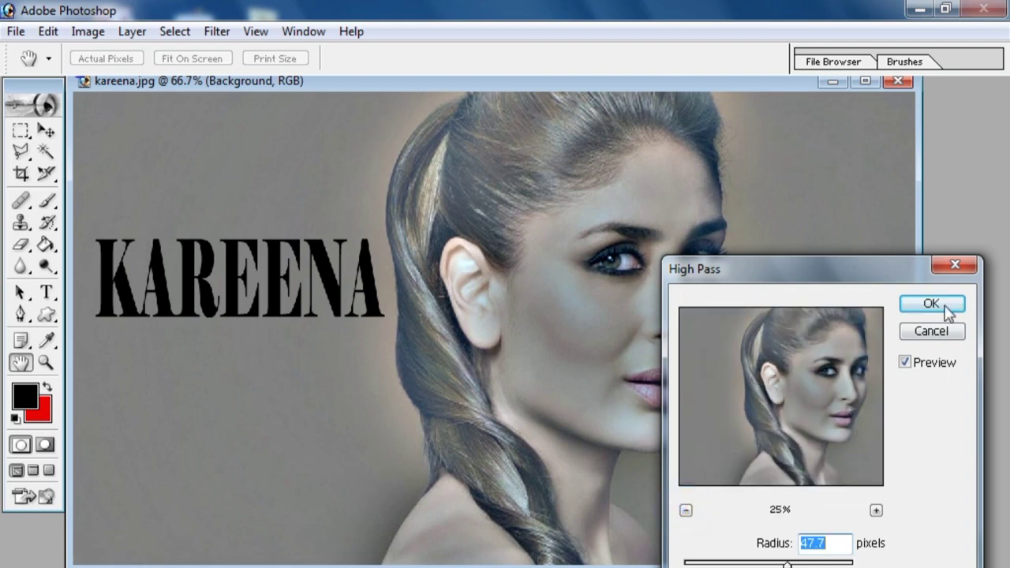
pyautogui.click(919, 307)
pyautogui.press('v')
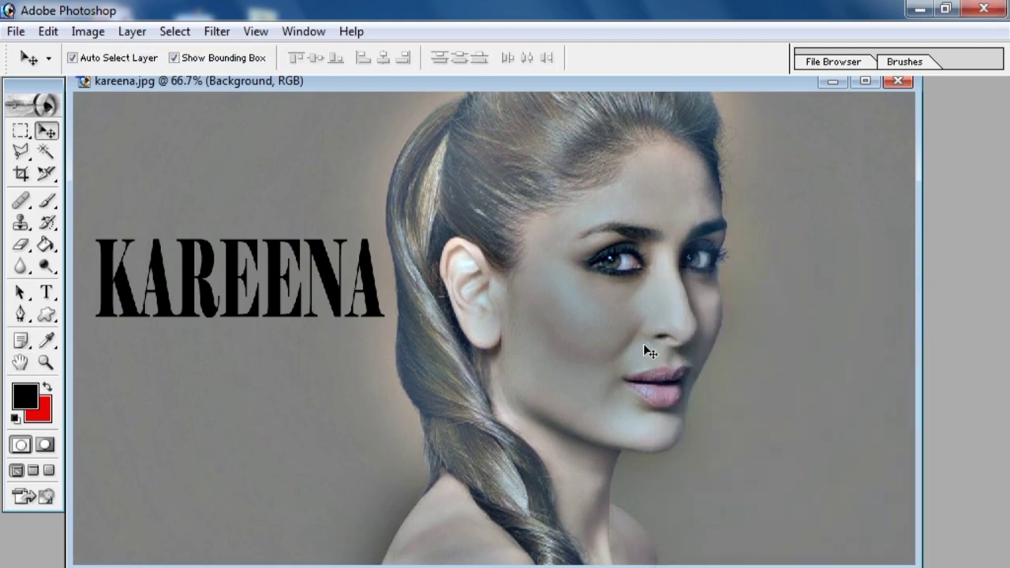
pyautogui.hotkey('ctrl', 'z')
# Apply the Maximum filter to the portrait, trying a radius of 34 and settling on 6 pixels, and undo it
pyautogui.click(217, 32)
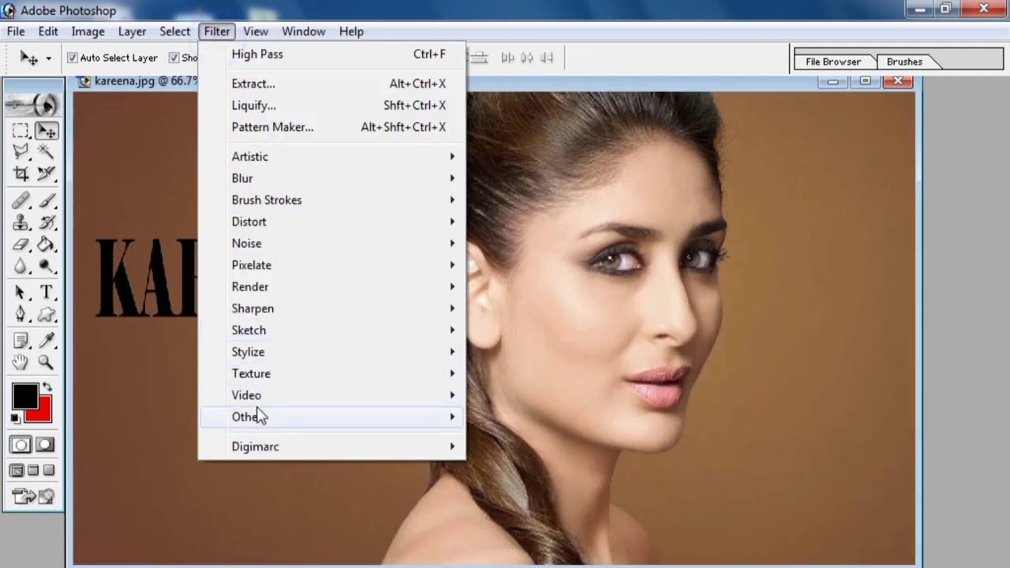
pyautogui.moveTo(258, 426)
pyautogui.click(544, 460)
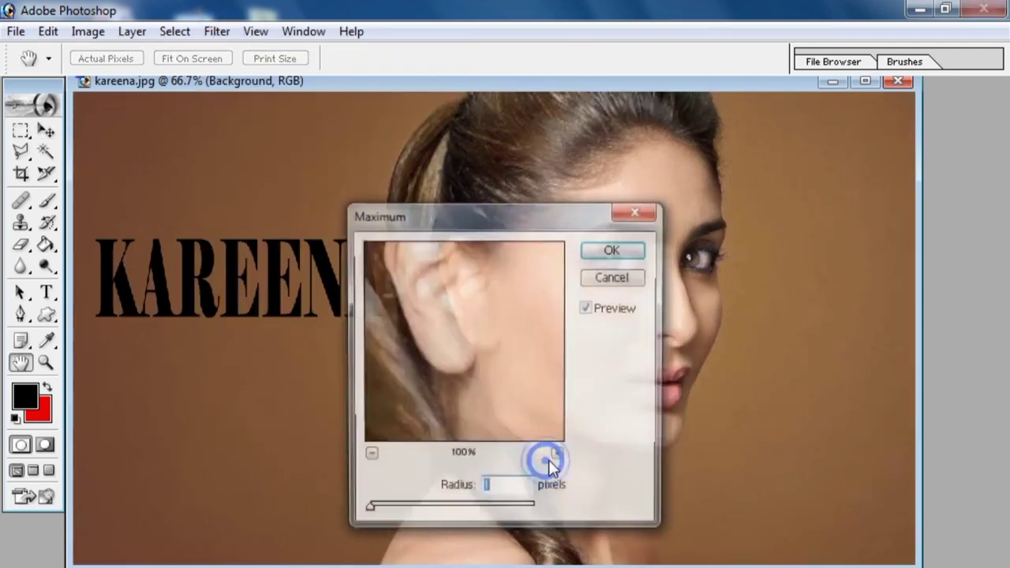
pyautogui.click(368, 456)
pyautogui.click(367, 456)
pyautogui.moveTo(427, 206); pyautogui.dragTo(793, 241)
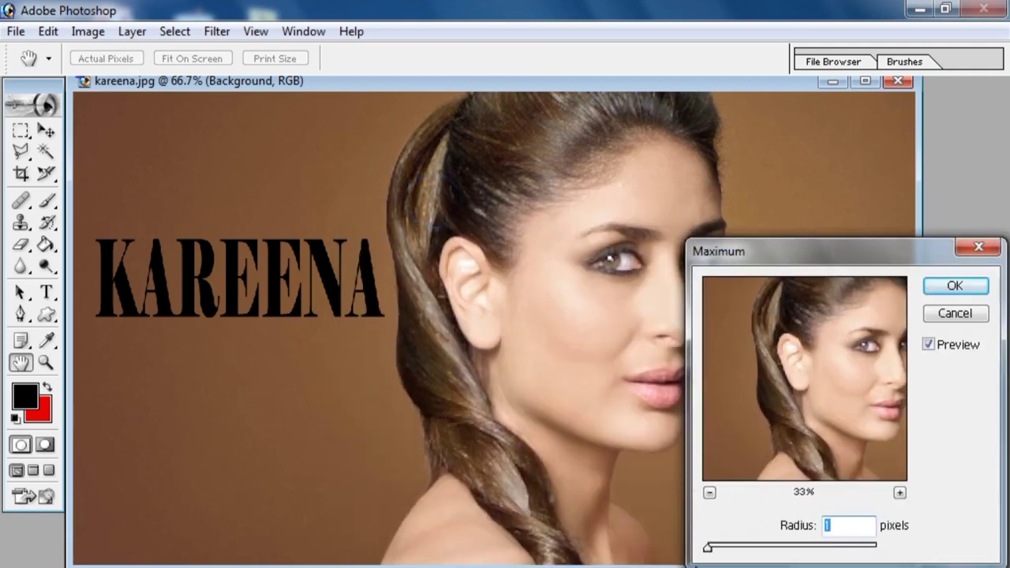
pyautogui.moveTo(709, 553); pyautogui.dragTo(765, 545)
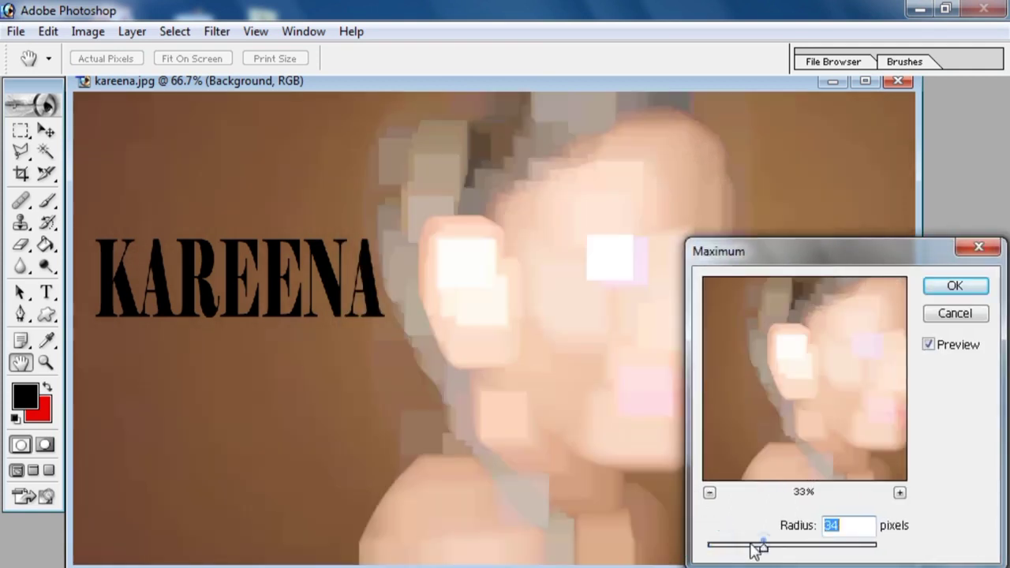
pyautogui.moveTo(742, 548); pyautogui.dragTo(715, 547)
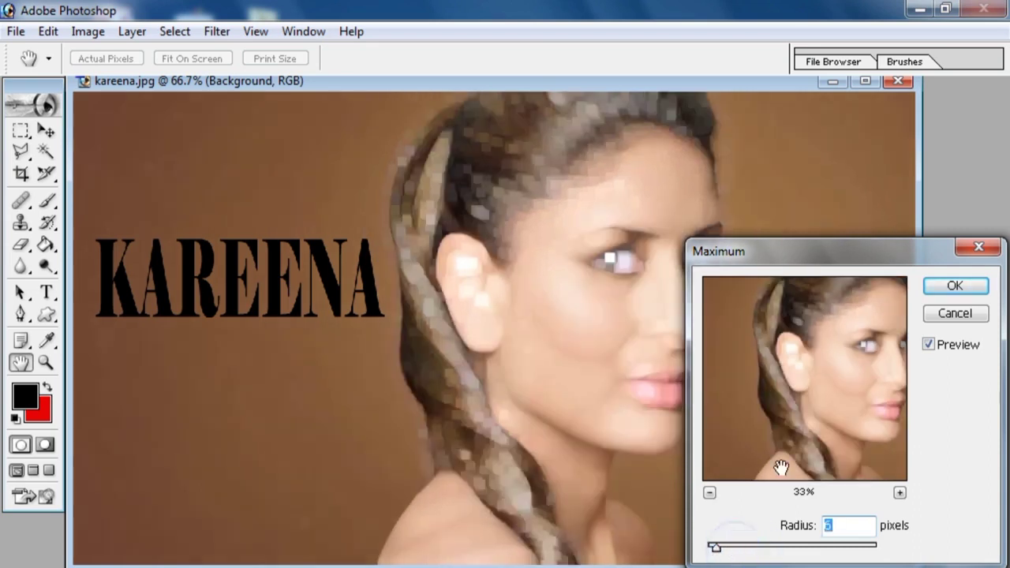
pyautogui.click(942, 292)
pyautogui.press('v')
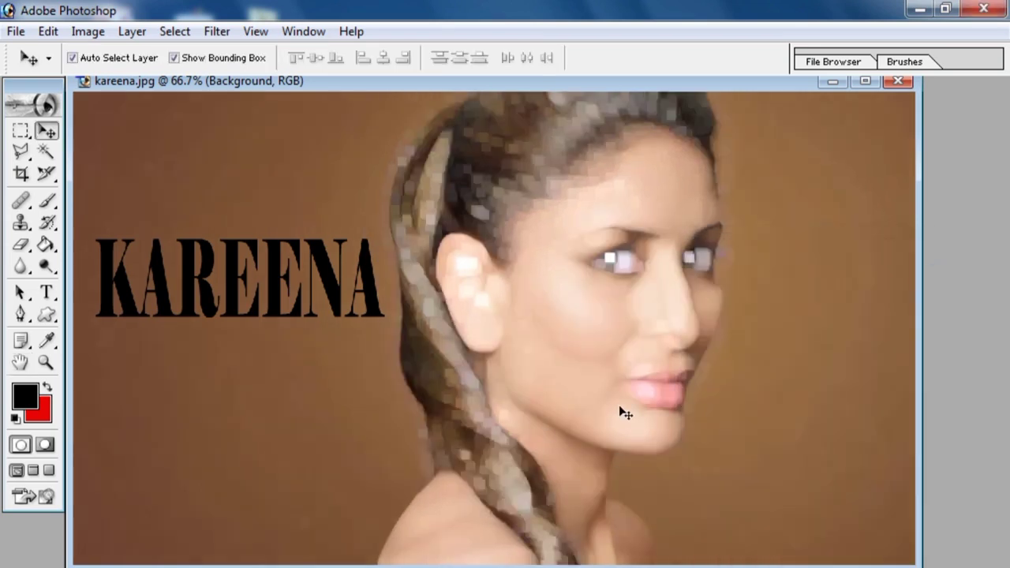
pyautogui.hotkey('ctrl', 'z')
# Preview the Minimum filter on the portrait at a radius of 15 and then 6 pixels, and cancel it
pyautogui.click(217, 32)
pyautogui.click(284, 415)
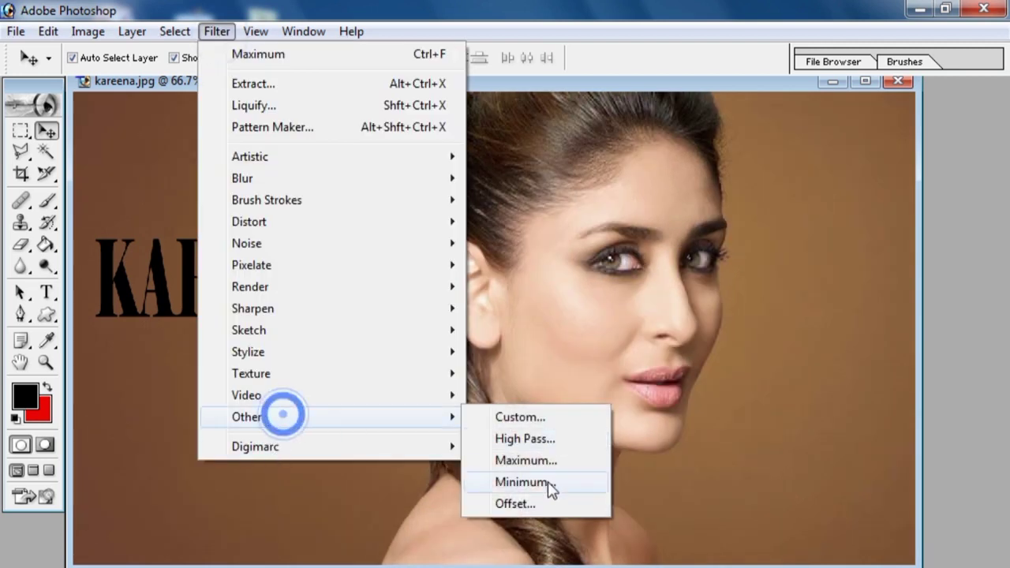
pyautogui.click(538, 483)
pyautogui.click(368, 455)
pyautogui.click(368, 455)
pyautogui.moveTo(368, 510); pyautogui.dragTo(390, 511)
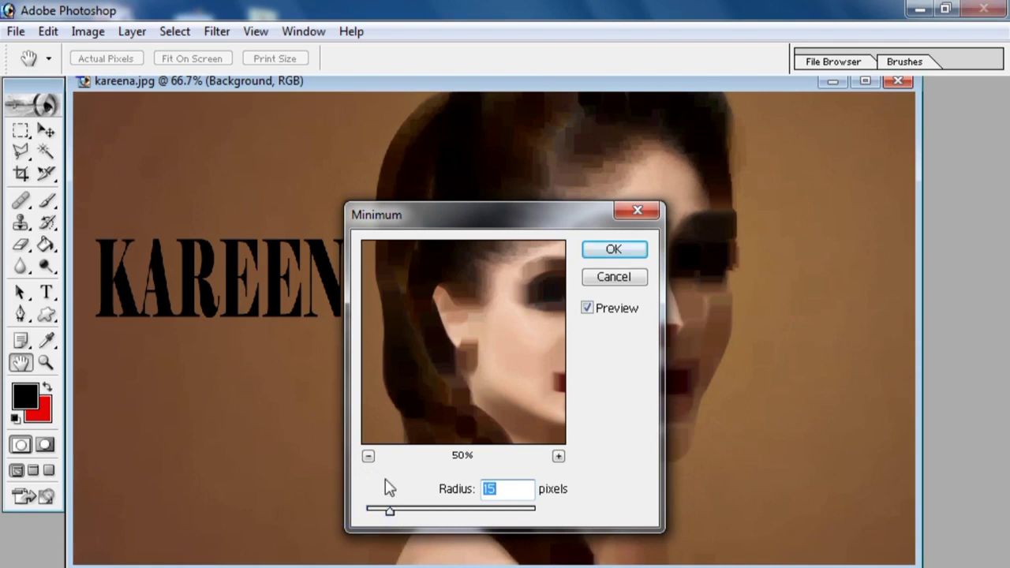
pyautogui.click(368, 455)
pyautogui.click(368, 456)
pyautogui.moveTo(473, 224); pyautogui.dragTo(828, 269)
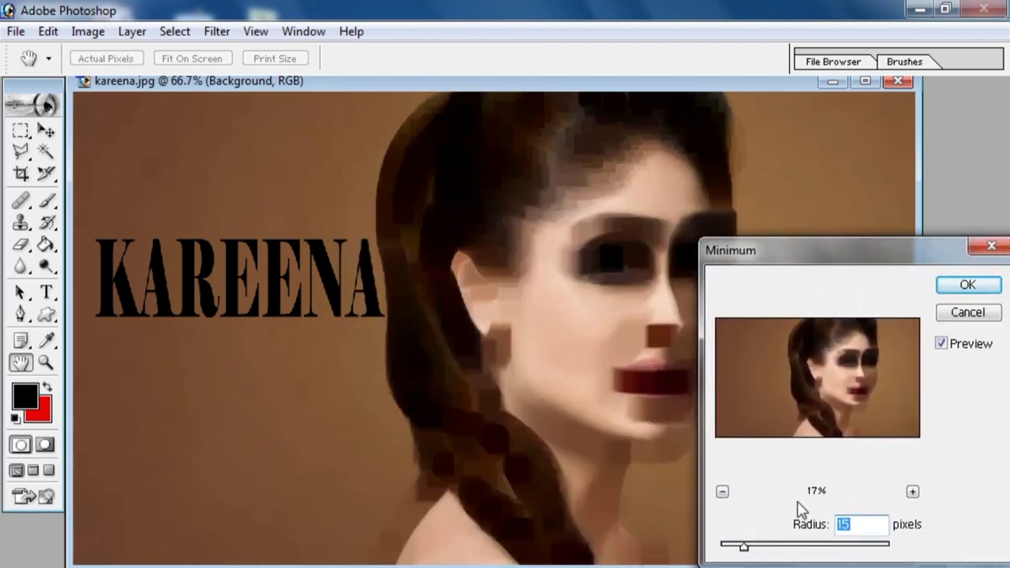
pyautogui.moveTo(738, 552)
pyautogui.mouseDown()
pyautogui.moveTo(728, 548)
pyautogui.moveTo(730, 556)
pyautogui.mouseUp()
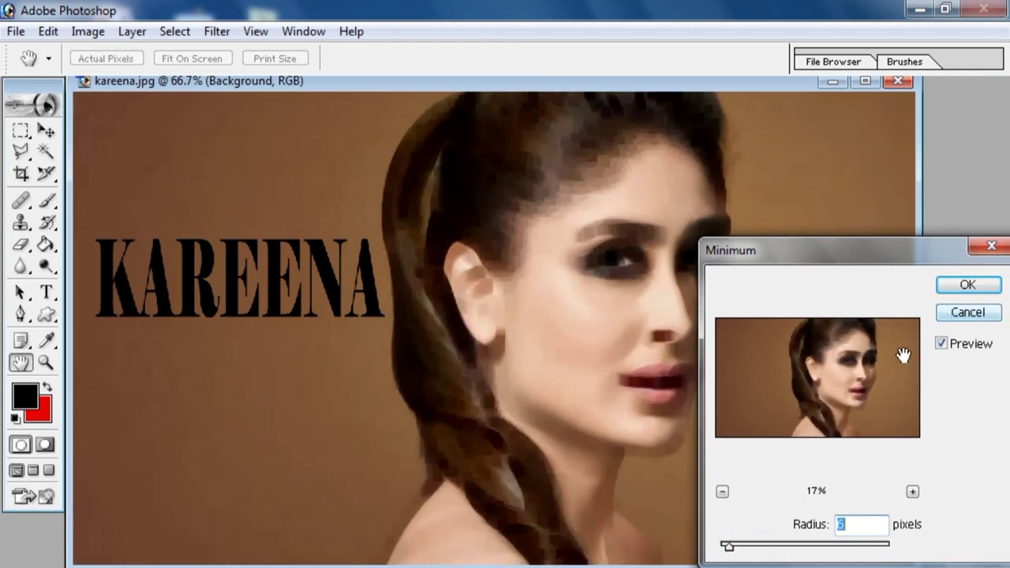
pyautogui.click(968, 313)
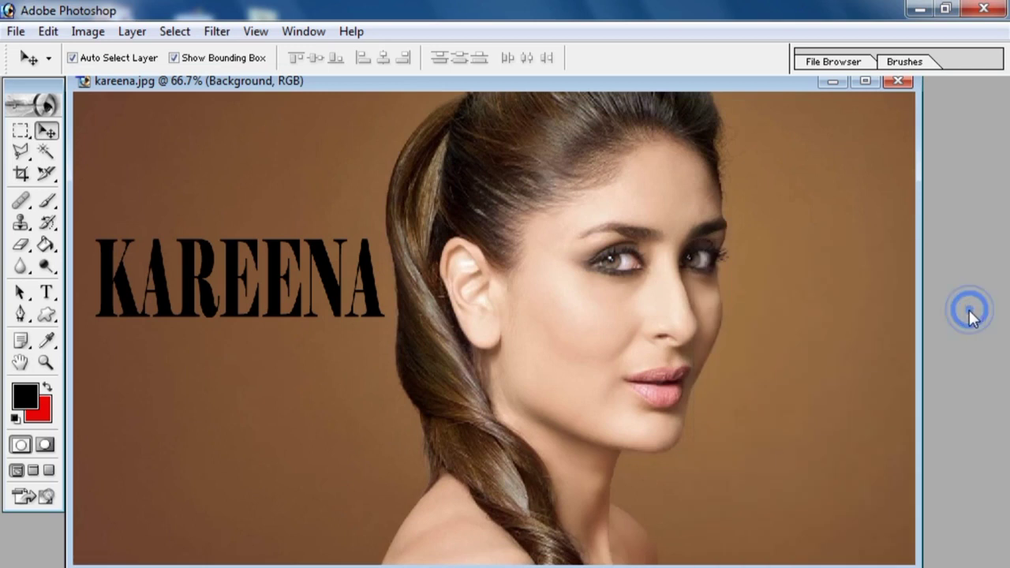
# Apply the Offset filter to the portrait, trying Set to Background and settling on Repeat Edge Pixels for the undefined areas
pyautogui.click(217, 32)
pyautogui.moveTo(237, 412)
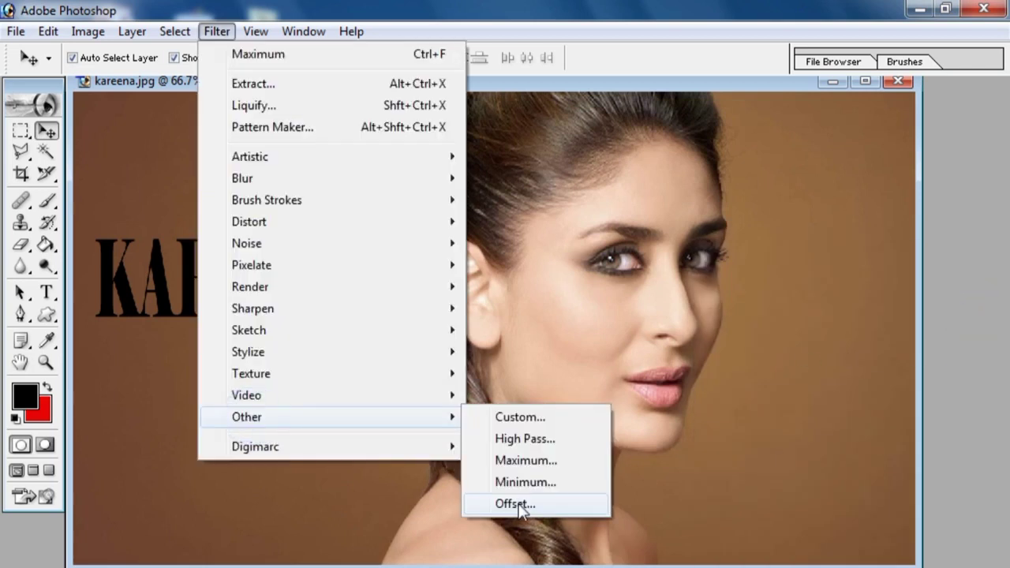
pyautogui.click(517, 501)
pyautogui.moveTo(487, 278); pyautogui.dragTo(828, 368)
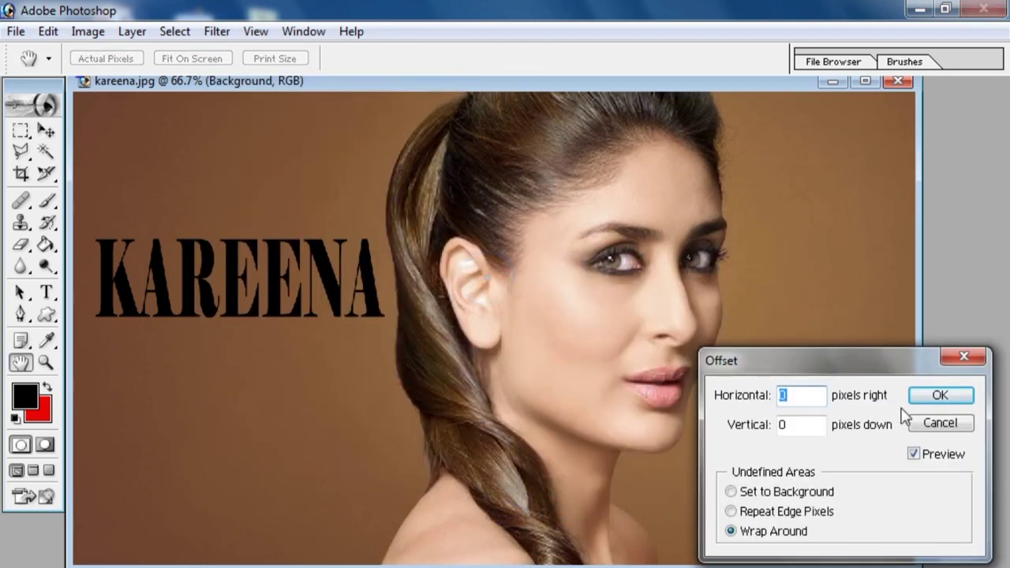
pyautogui.click(729, 492)
pyautogui.click(730, 511)
pyautogui.click(940, 396)
pyautogui.press('v')
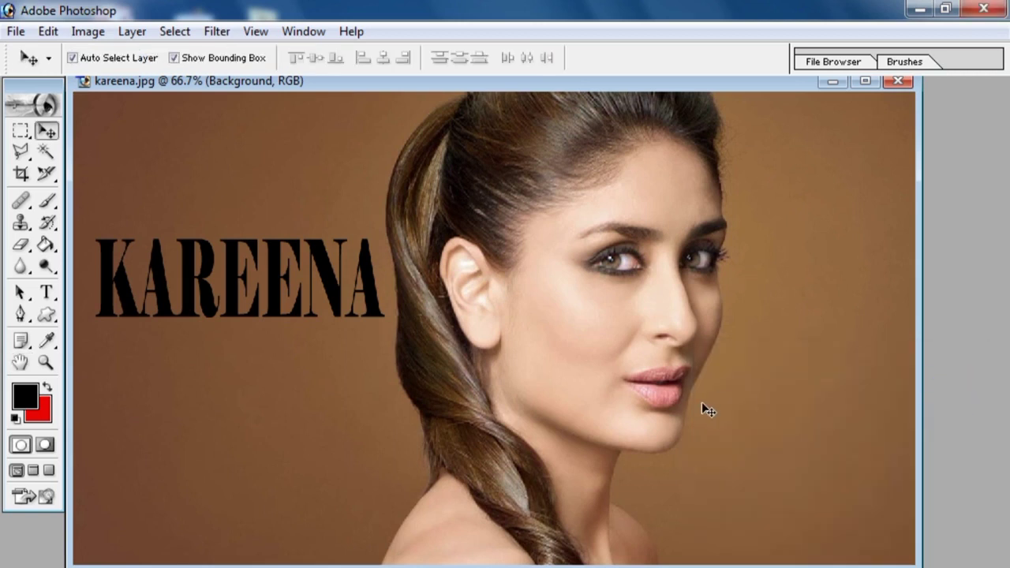
# Embed a Digimarc watermark in the portrait with Restricted Use and Do Not Copy, Monitor as target output and durability 2
pyautogui.click(217, 31)
pyautogui.click(286, 448)
pyautogui.click(544, 448)
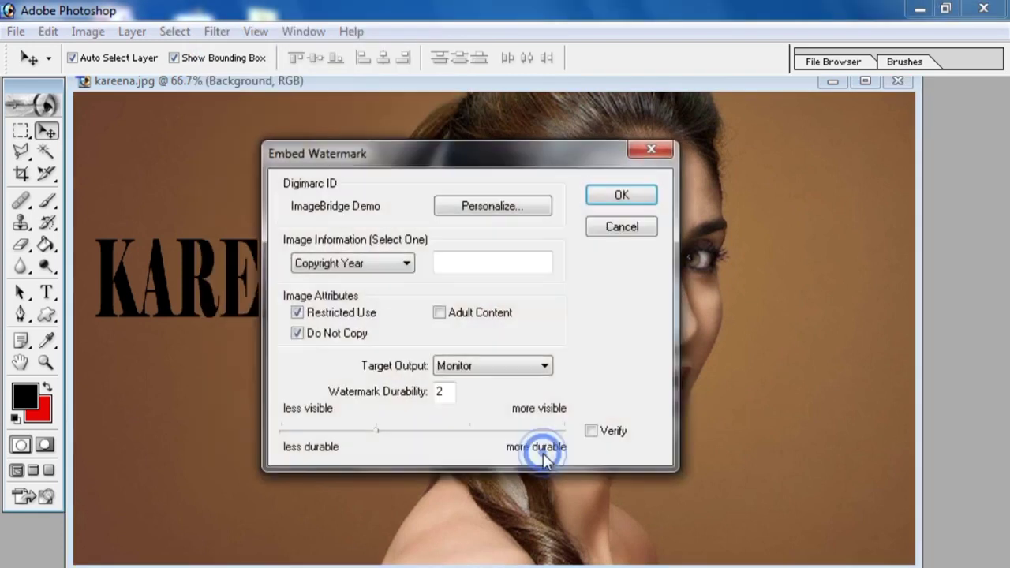
pyautogui.moveTo(491, 153); pyautogui.dragTo(776, 256)
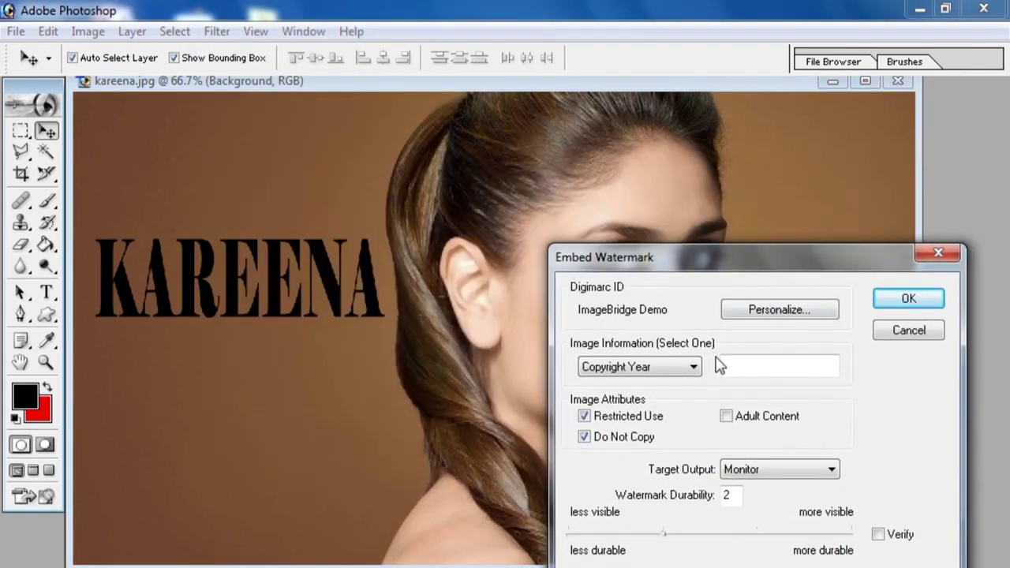
pyautogui.click(770, 313)
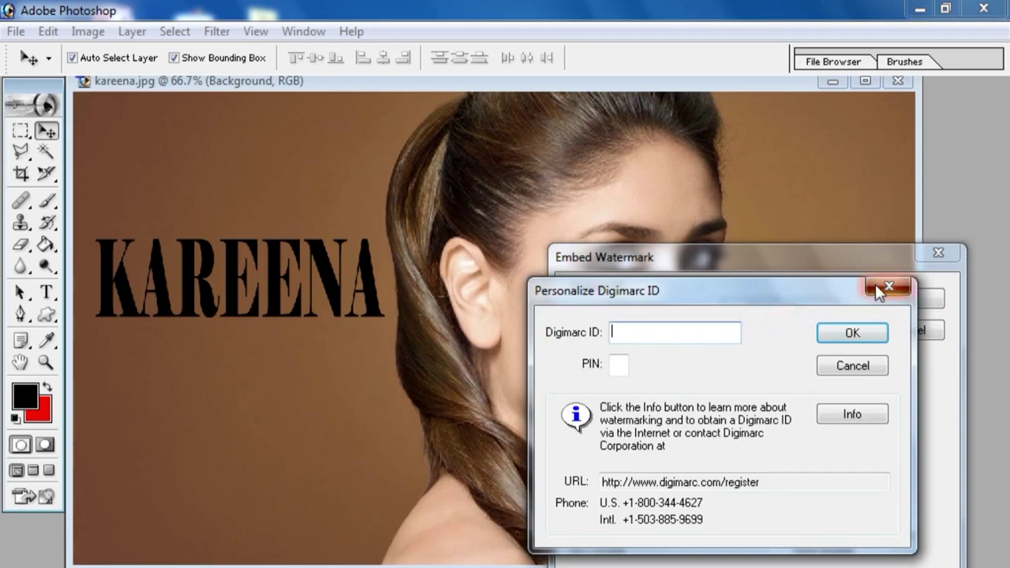
pyautogui.click(876, 285)
pyautogui.click(670, 367)
pyautogui.click(661, 363)
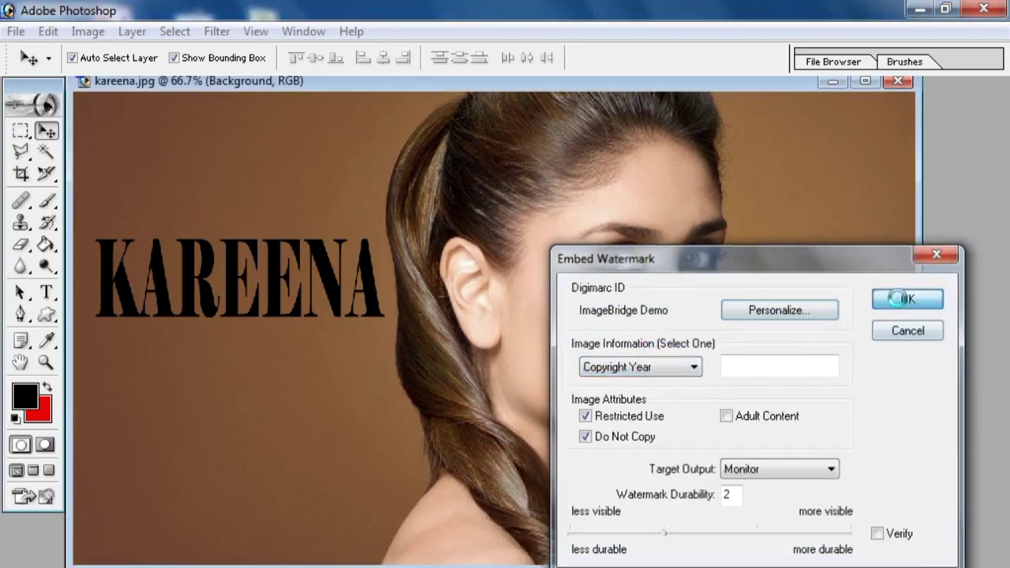
pyautogui.click(900, 298)
# Read the portrait's embedded Digimarc watermark information and close it
pyautogui.click(217, 31)
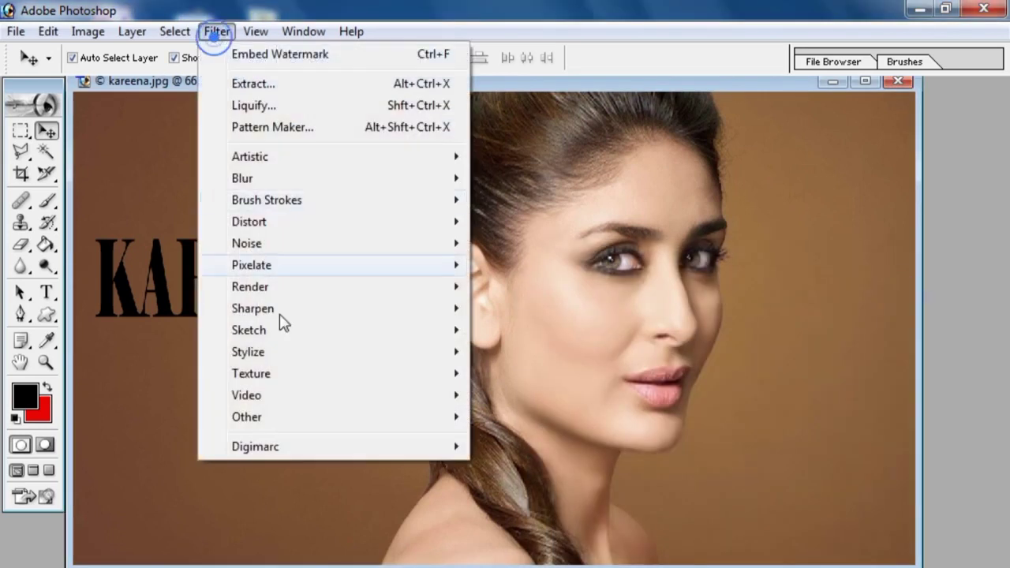
pyautogui.click(295, 453)
pyautogui.click(539, 474)
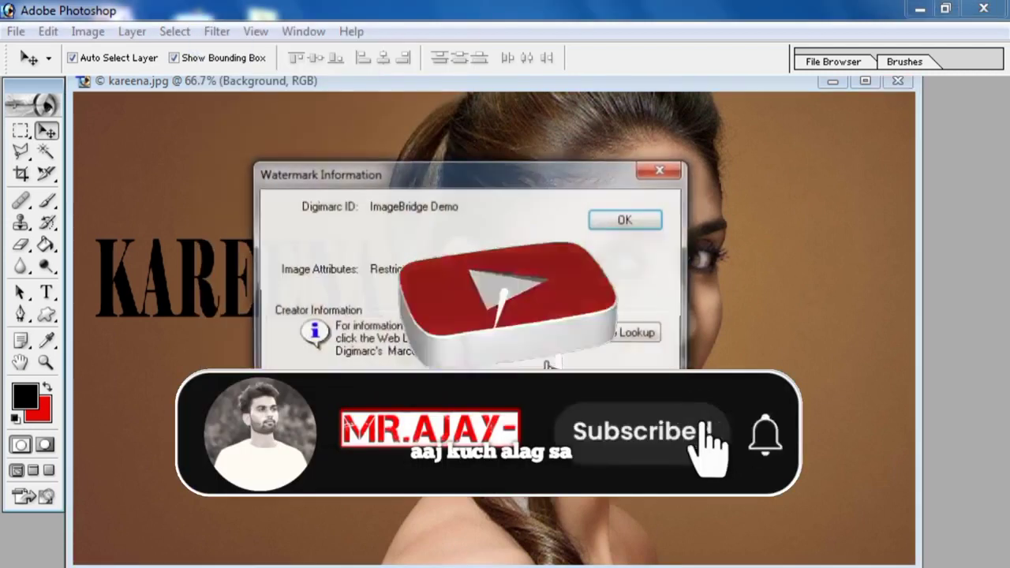
pyautogui.click(618, 221)
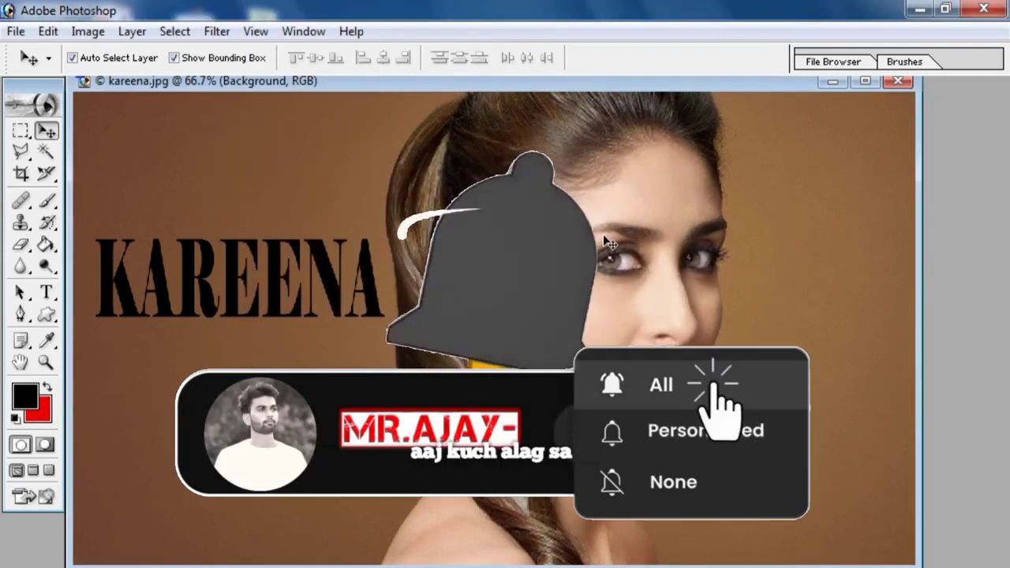